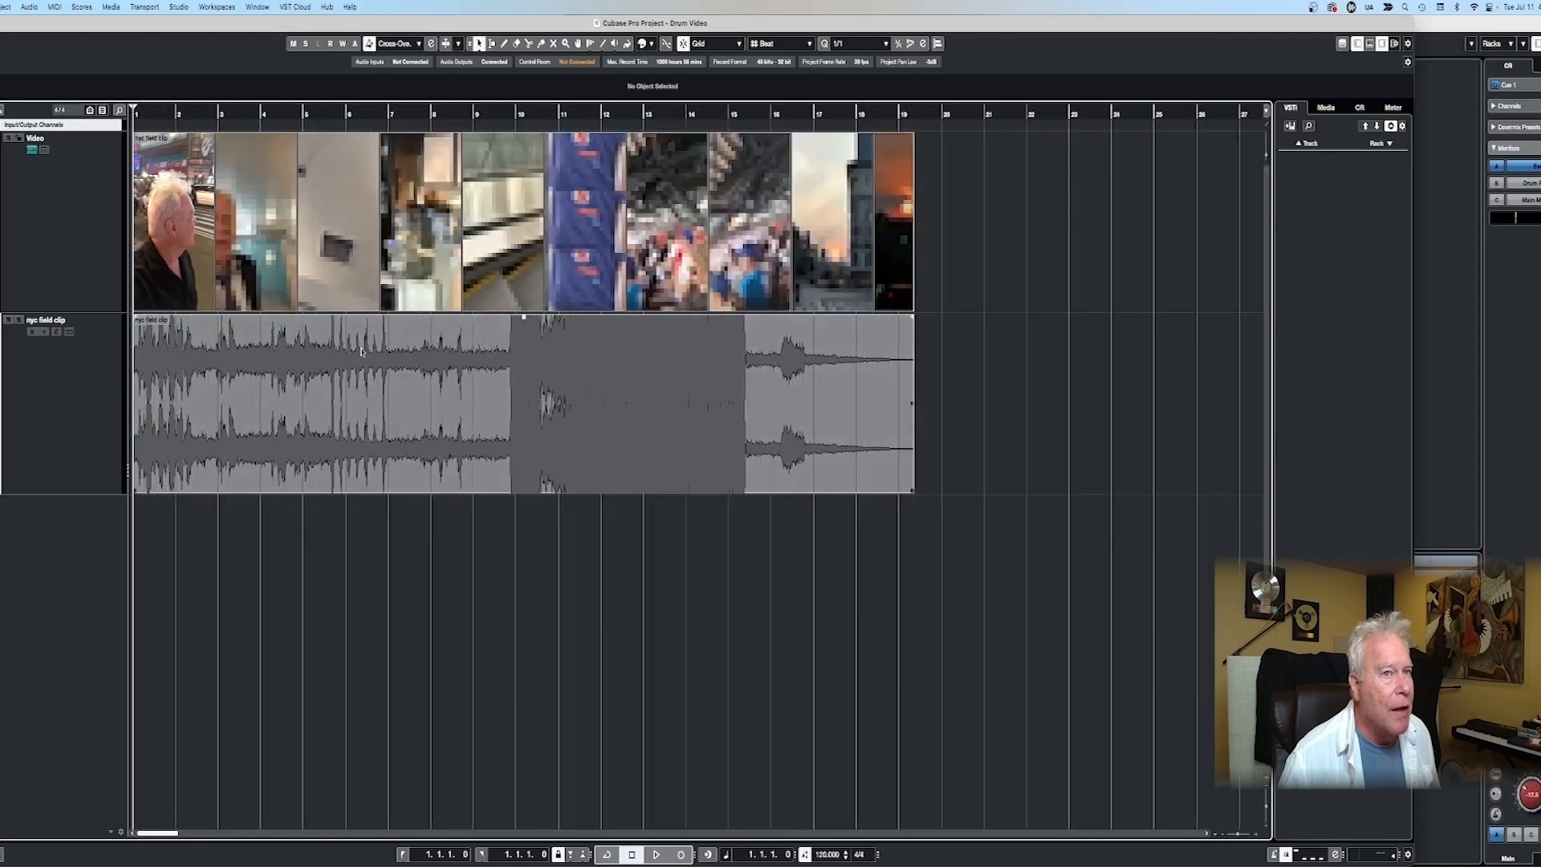
scroll(175, 418, down, 2)
- Play the nyc field clip from the start of the project to find a usable sound around bar 5
scroll(175, 418, up, 10)
scroll(175, 418, left, 8)
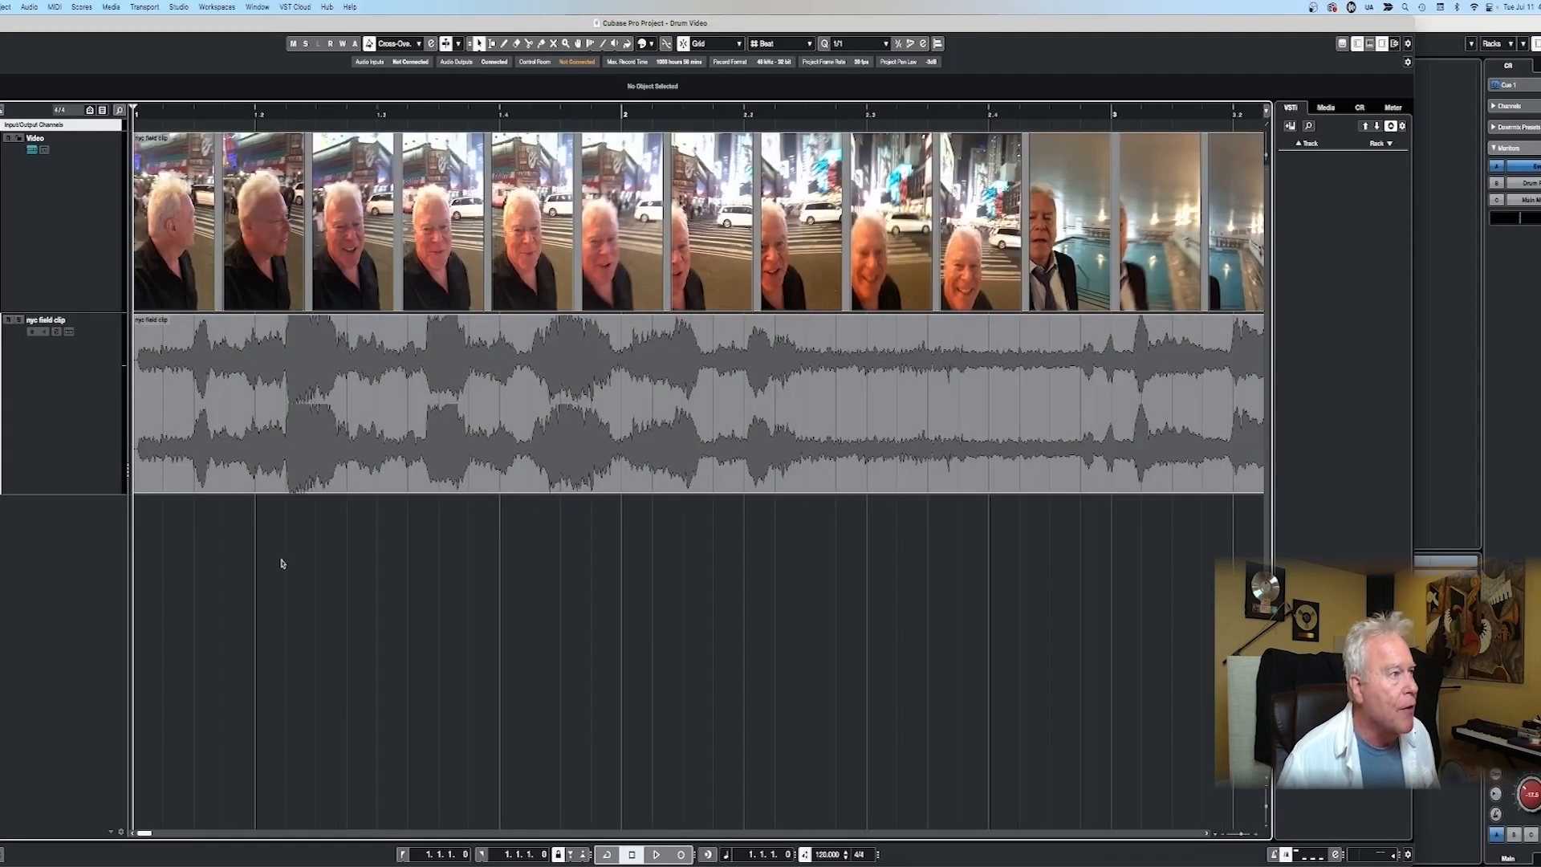
key(space)
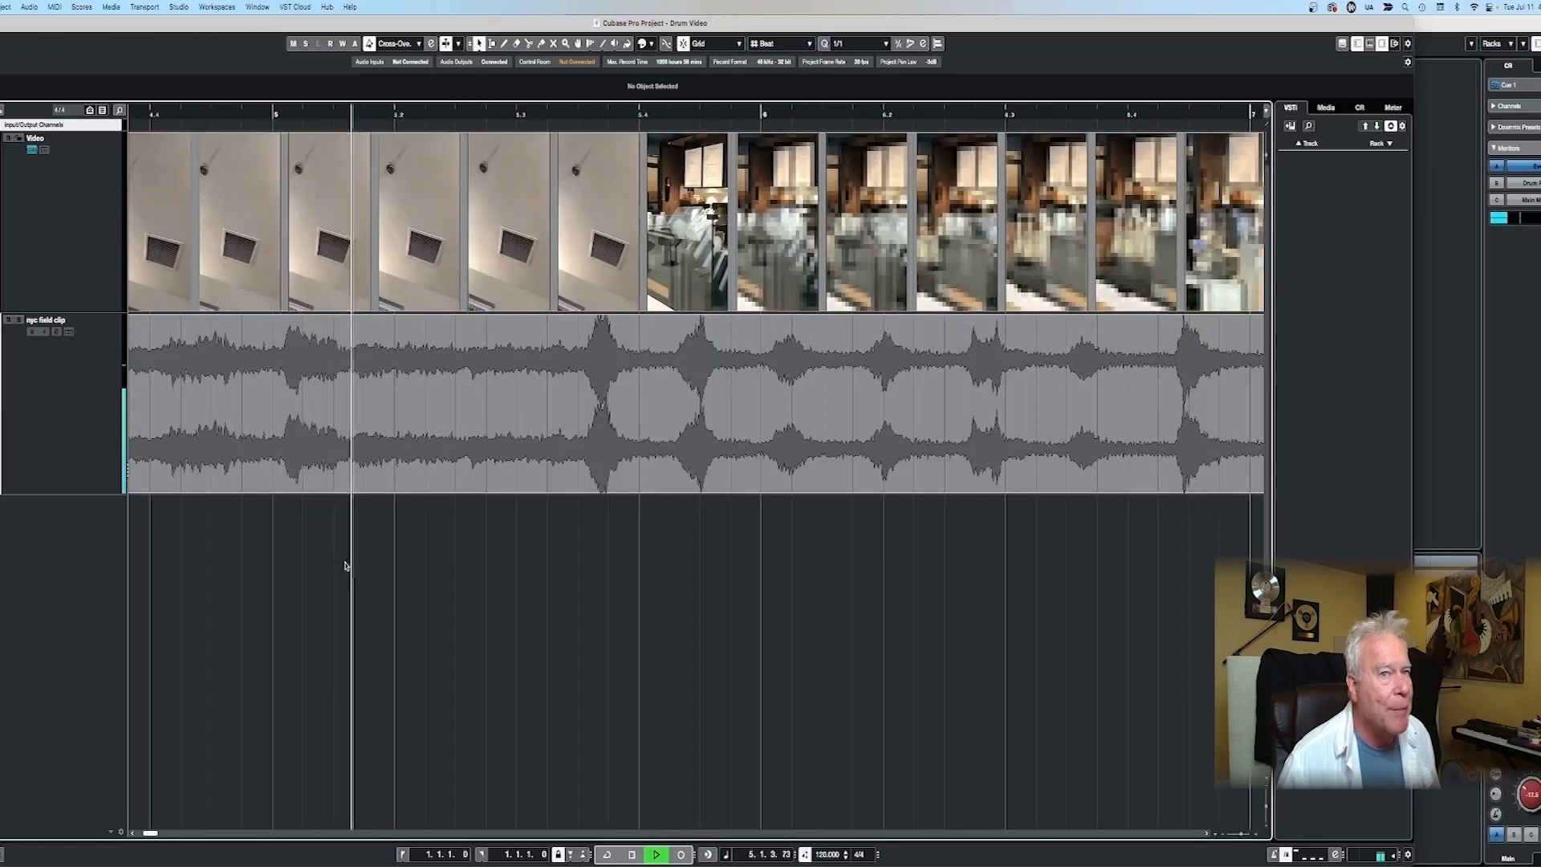
key(space)
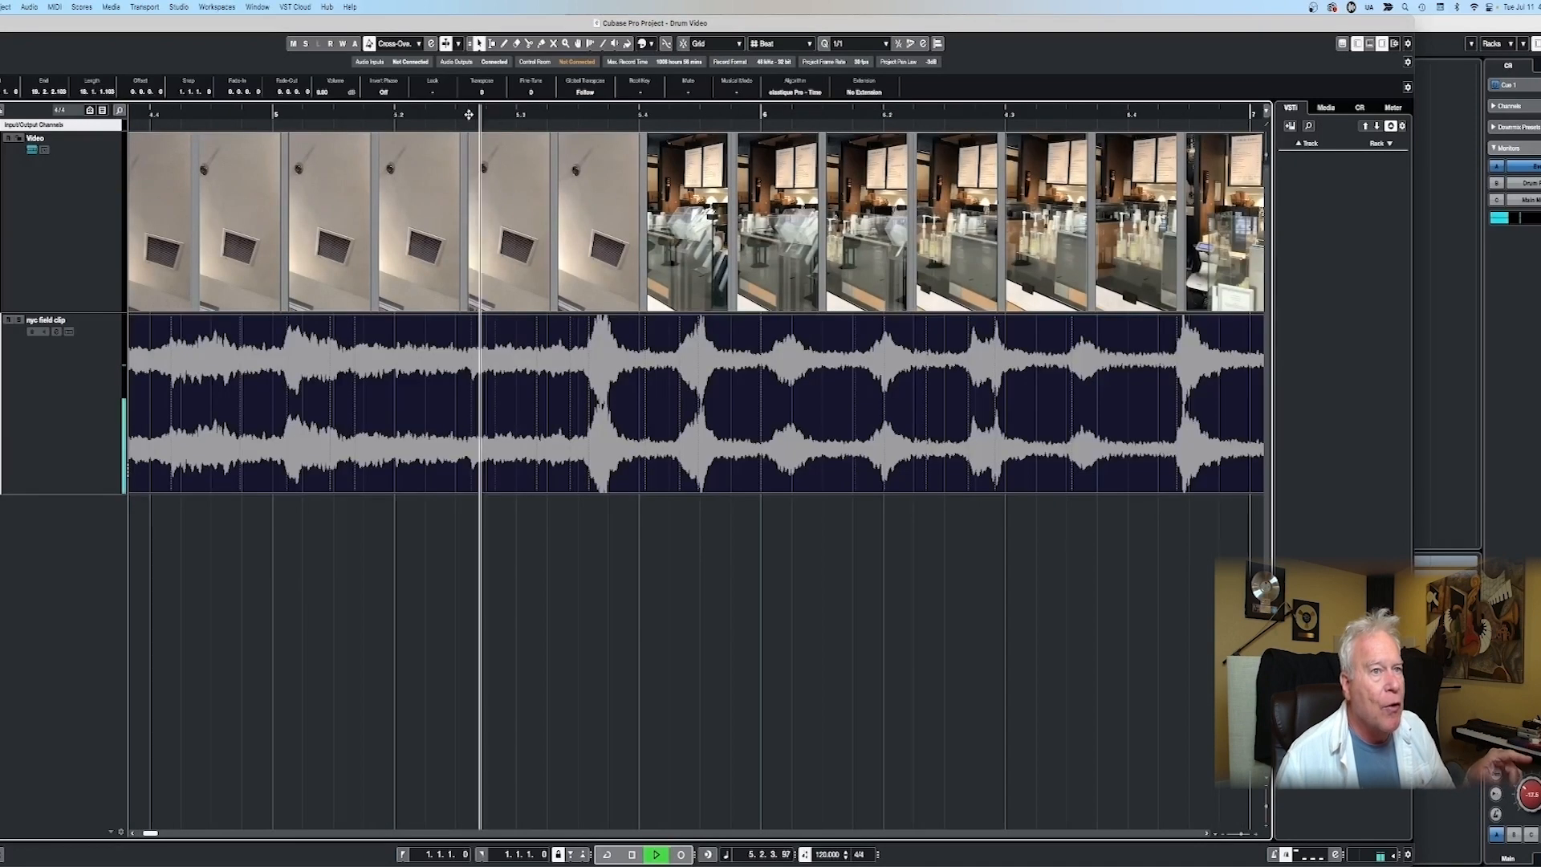
key(space)
- Split the field clip at about 5.2.1 and 5.3.2 and copy the piece between onto a new audio track below
click(422, 114)
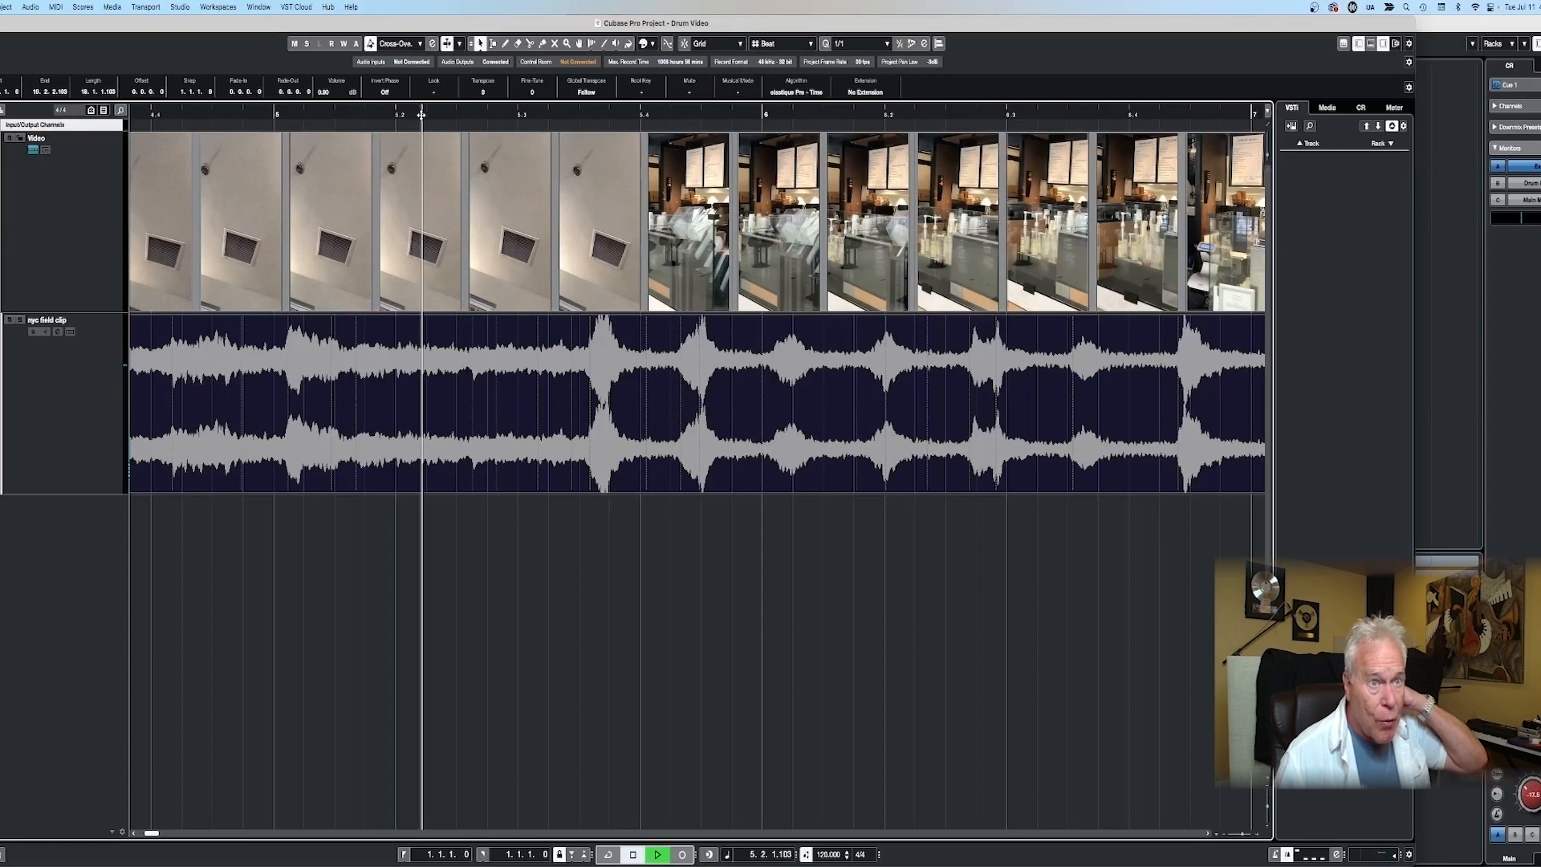
key(space)
click(421, 114)
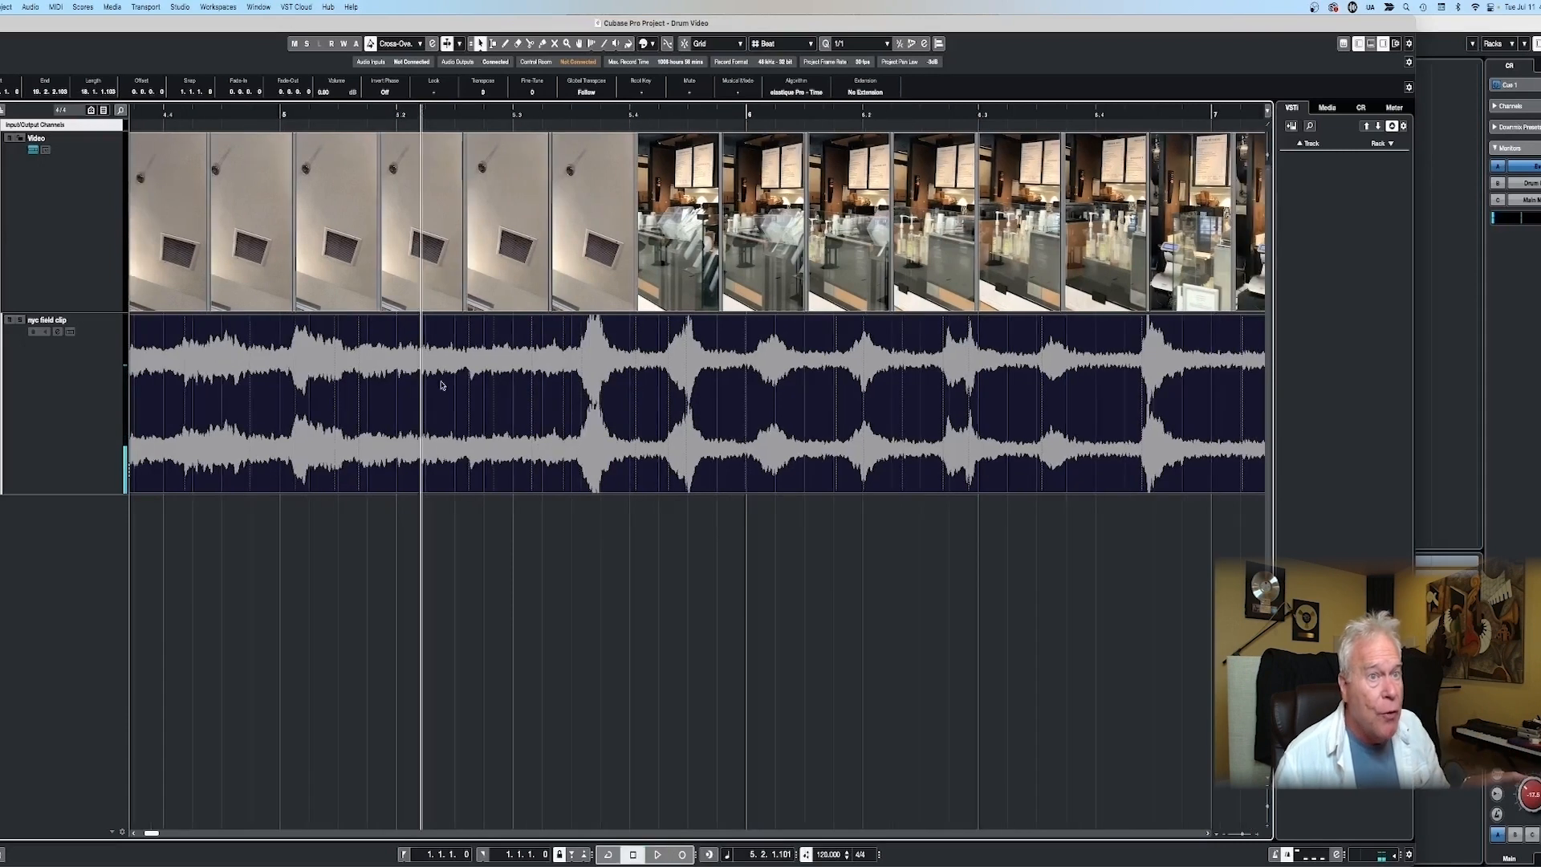
click(426, 420)
click(565, 429)
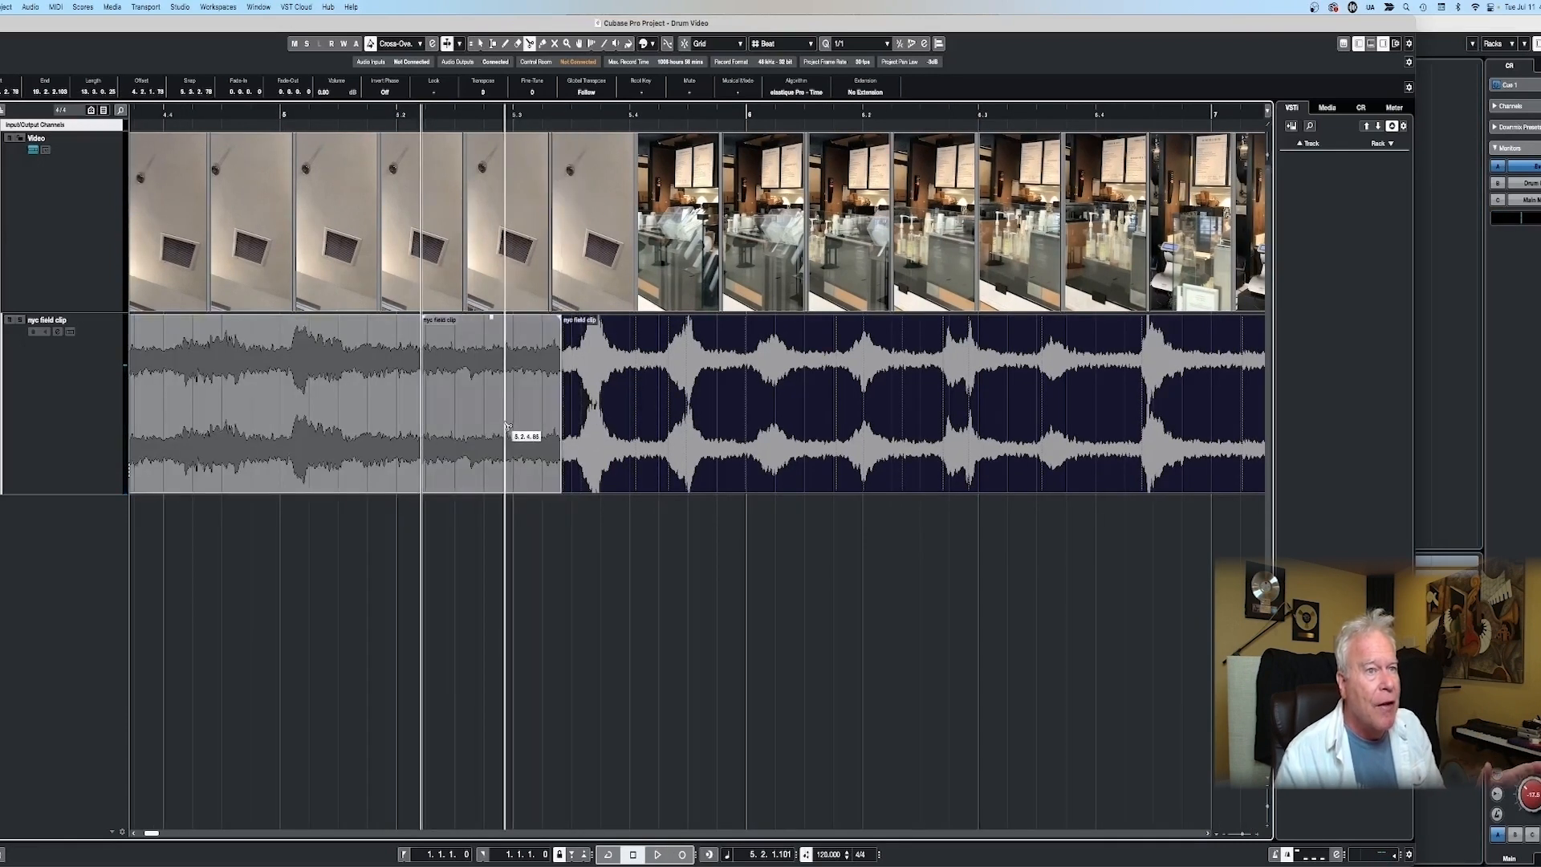
drag(505, 423, 498, 506)
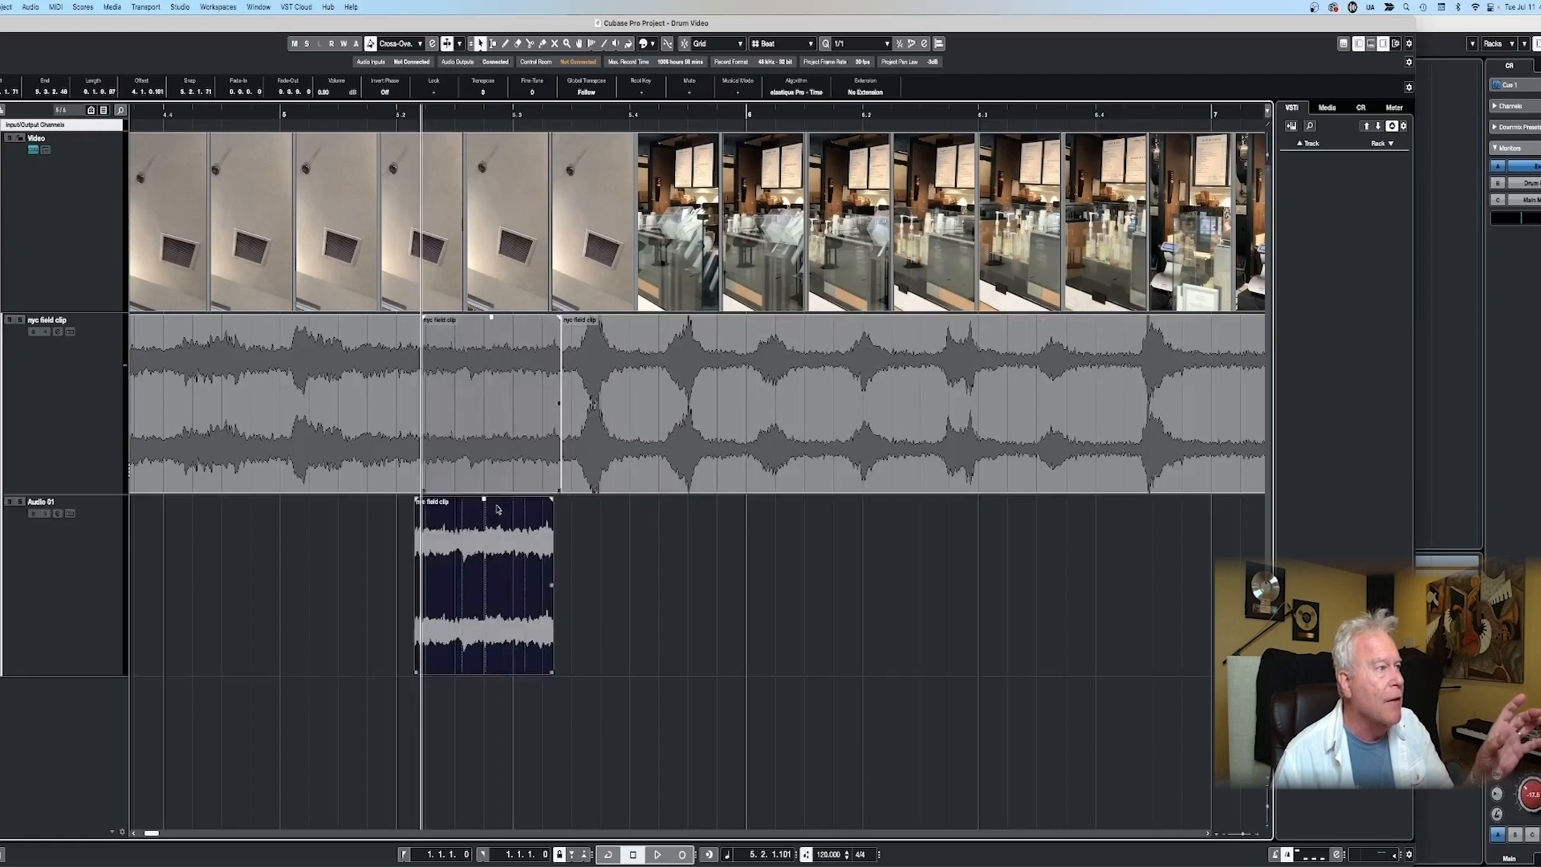
- Play on, split out the loud hit between about 6.4.2 and bar 7, and copy it onto the Audio 01 track
key(space)
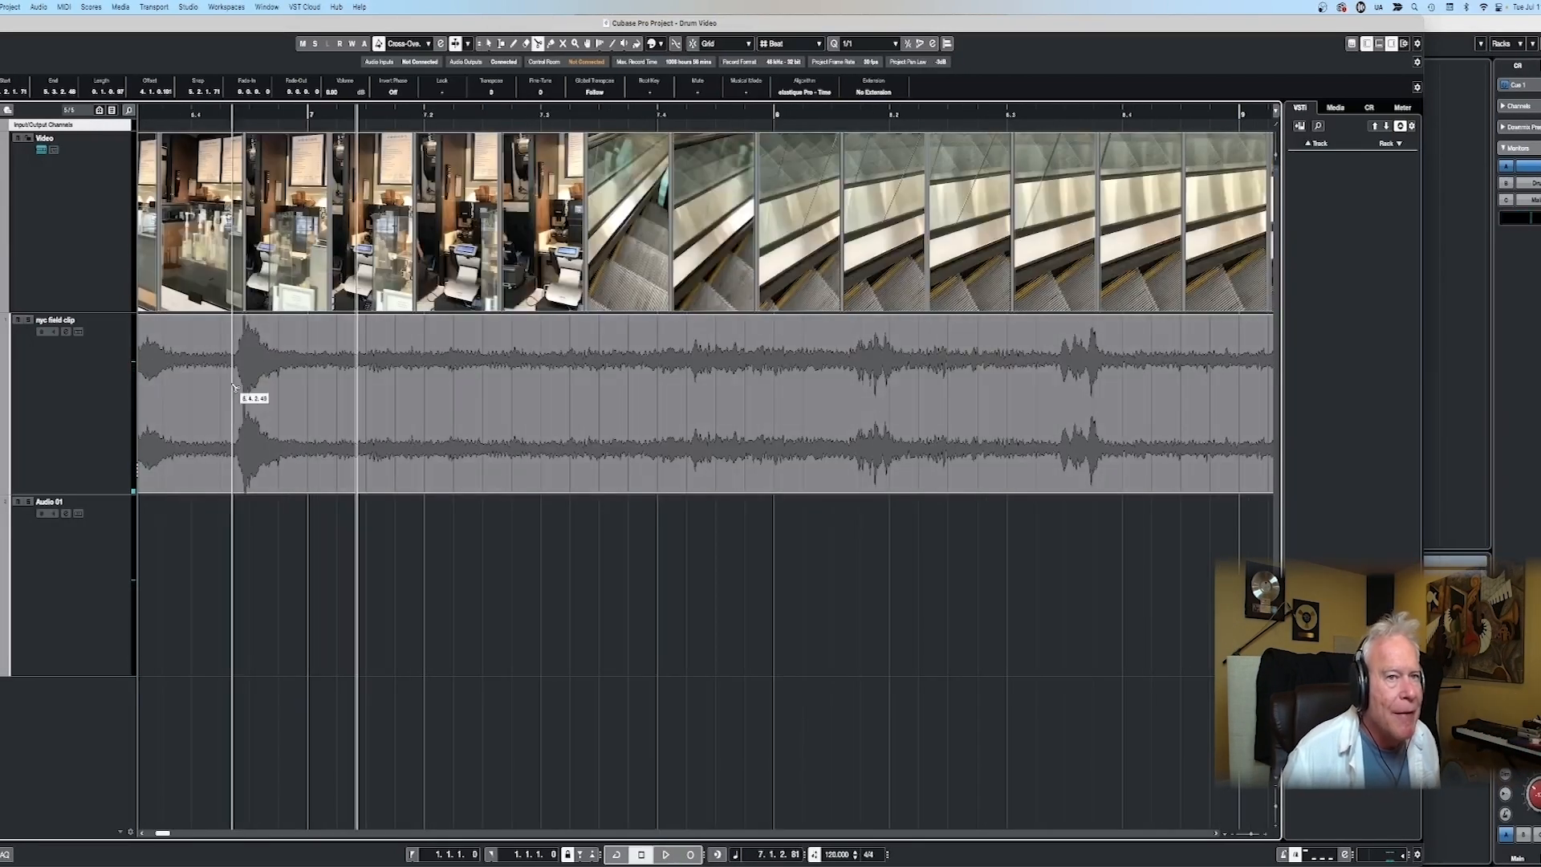
key(1)
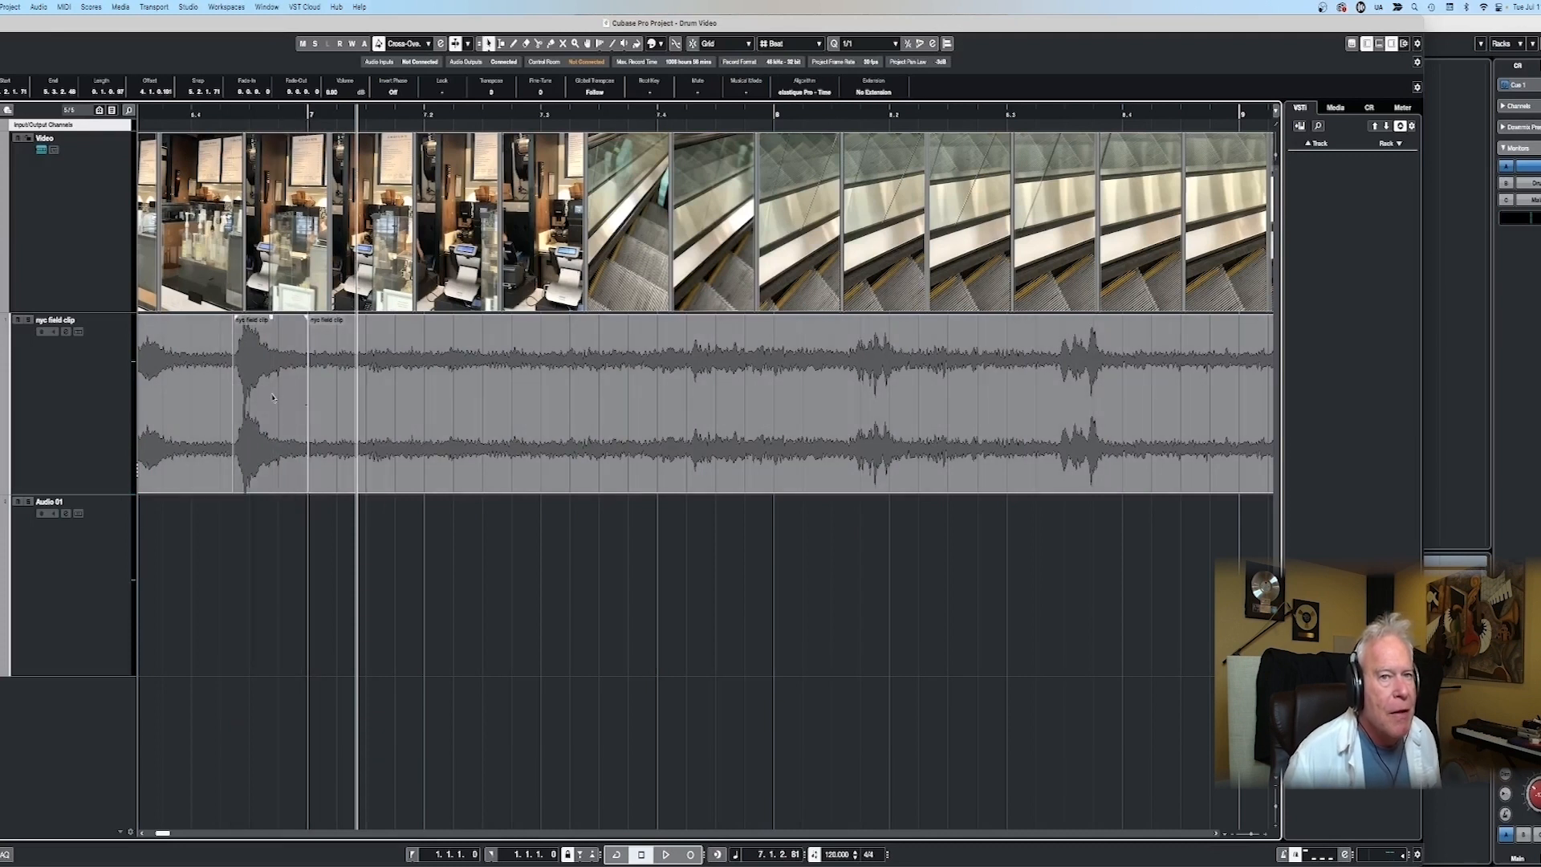
drag(273, 393, 265, 520)
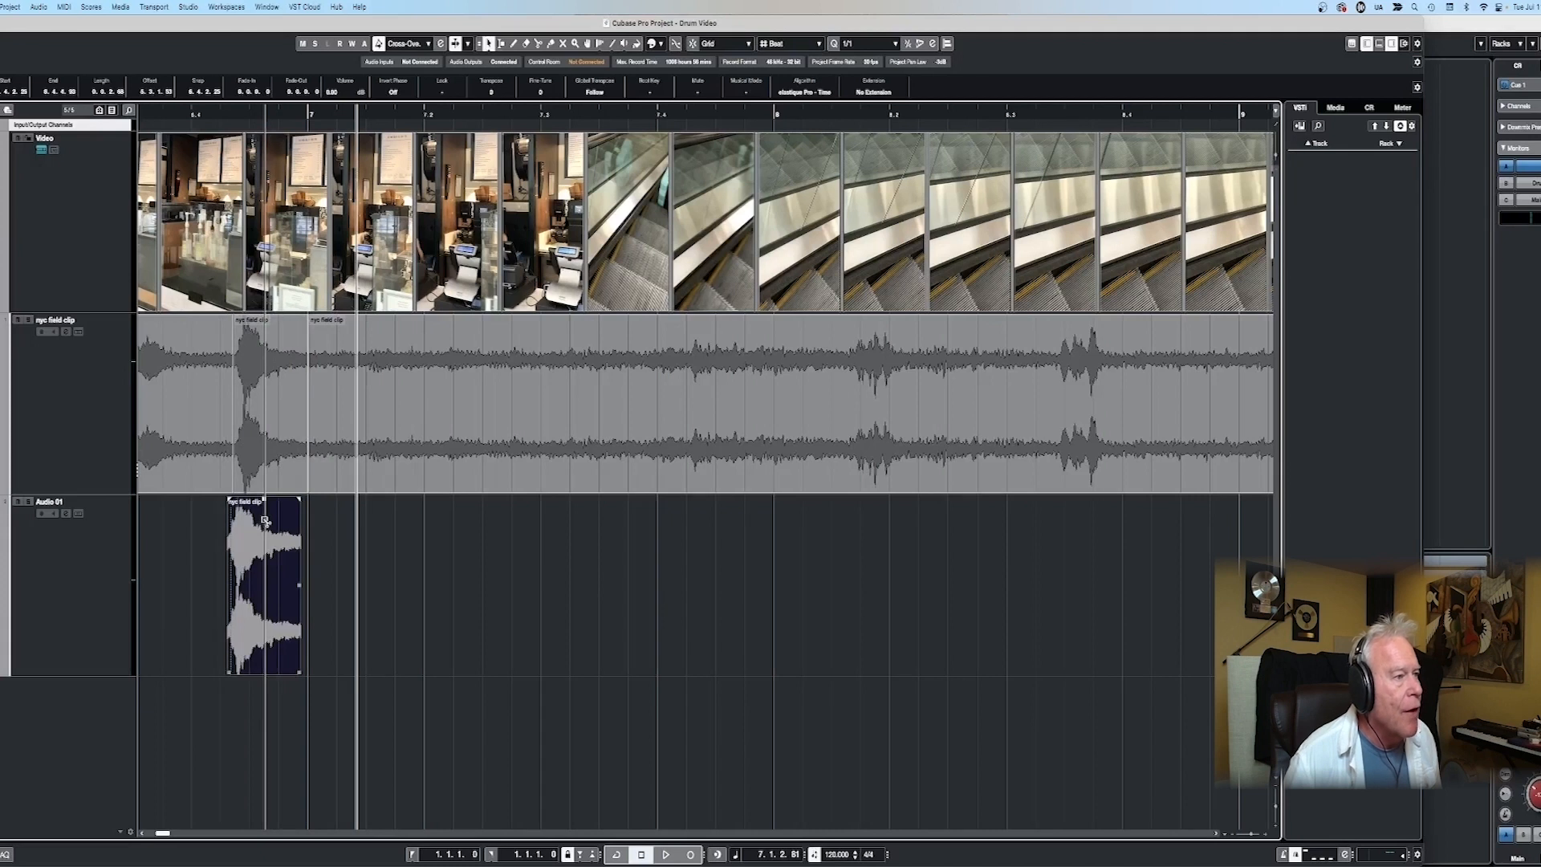
- Play the escalator passage, split out the double burst between about 8.3.2 and 8.4, and copy it onto the Audio 01 track
key(space)
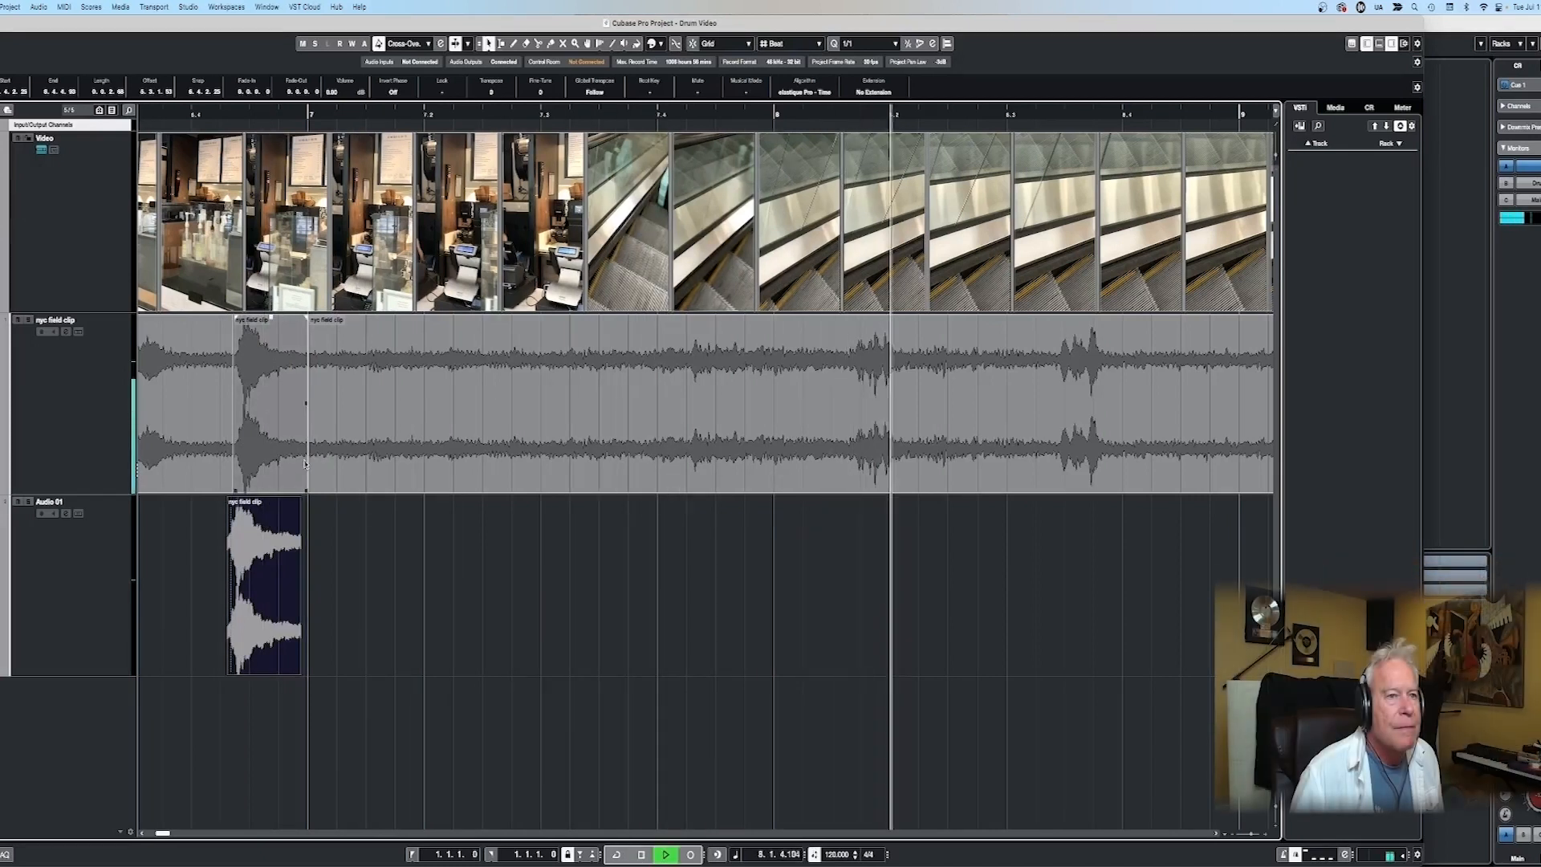
key(space)
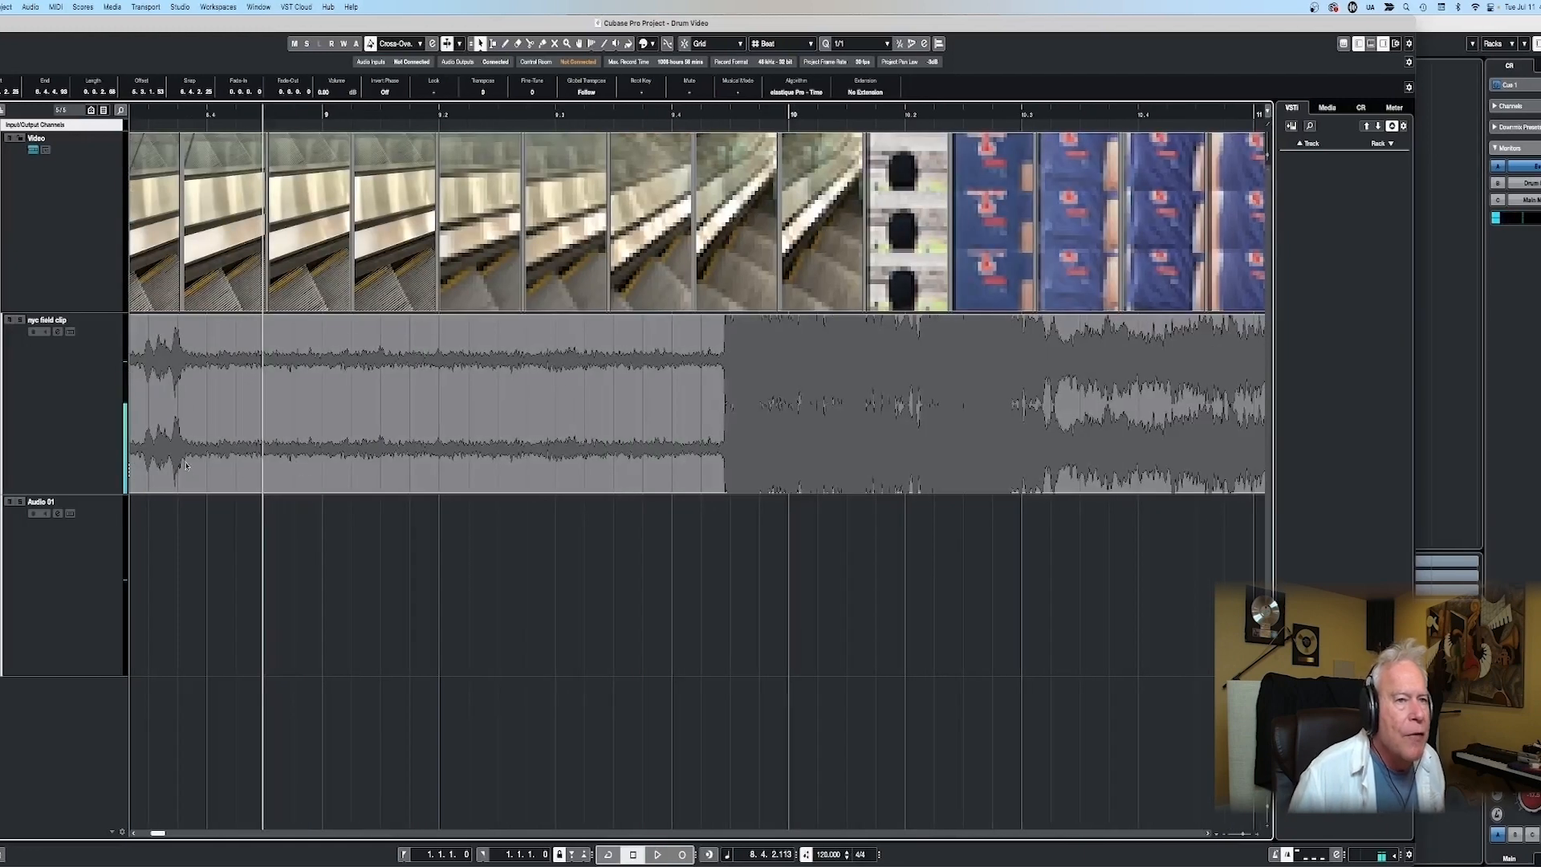
scroll(321, 449, left, 5)
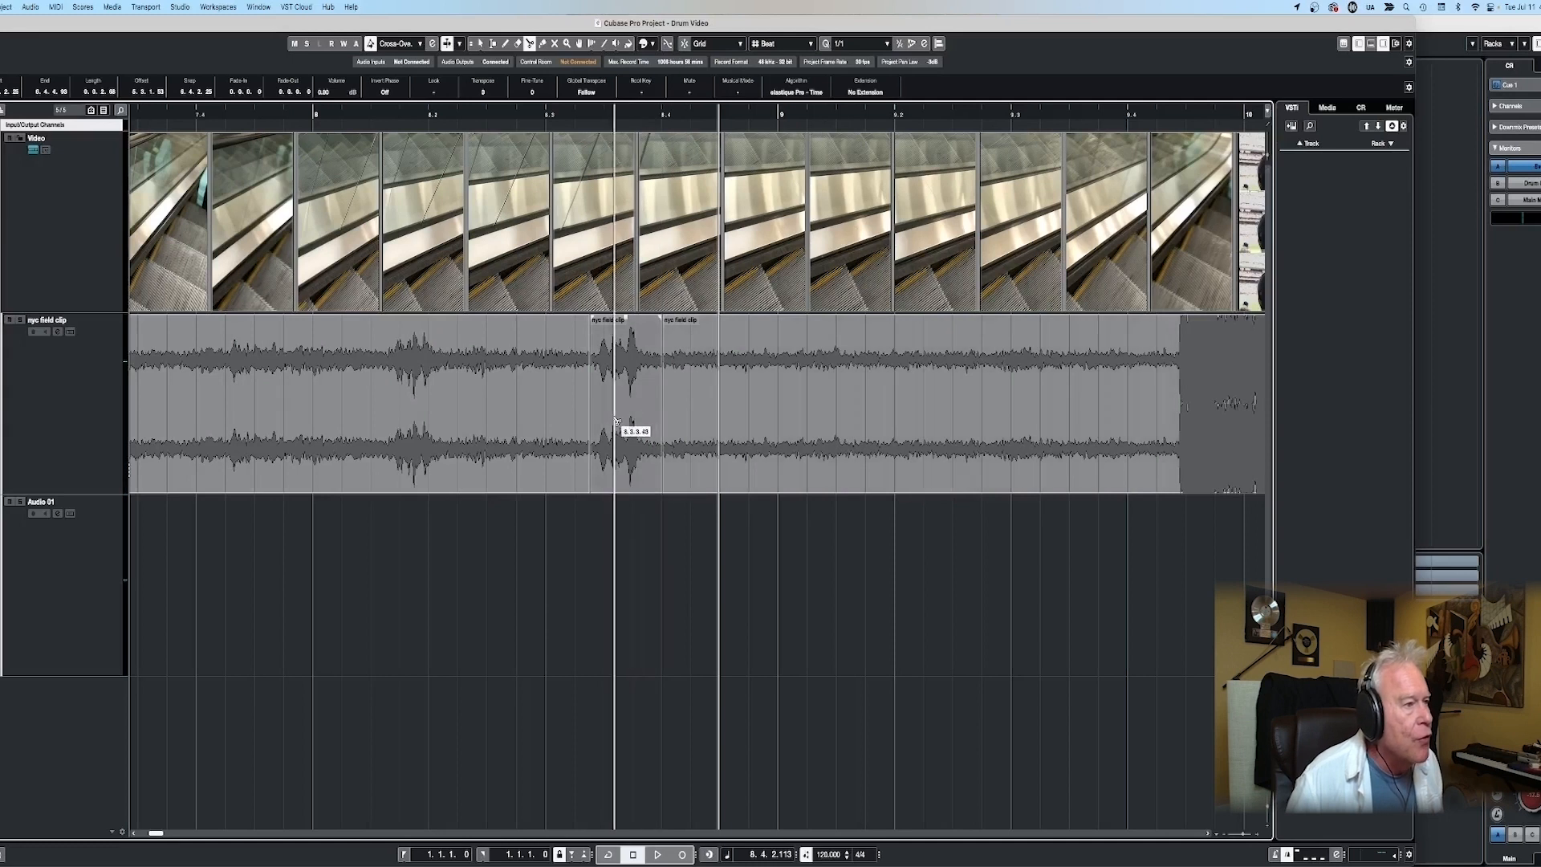
drag(616, 414, 612, 513)
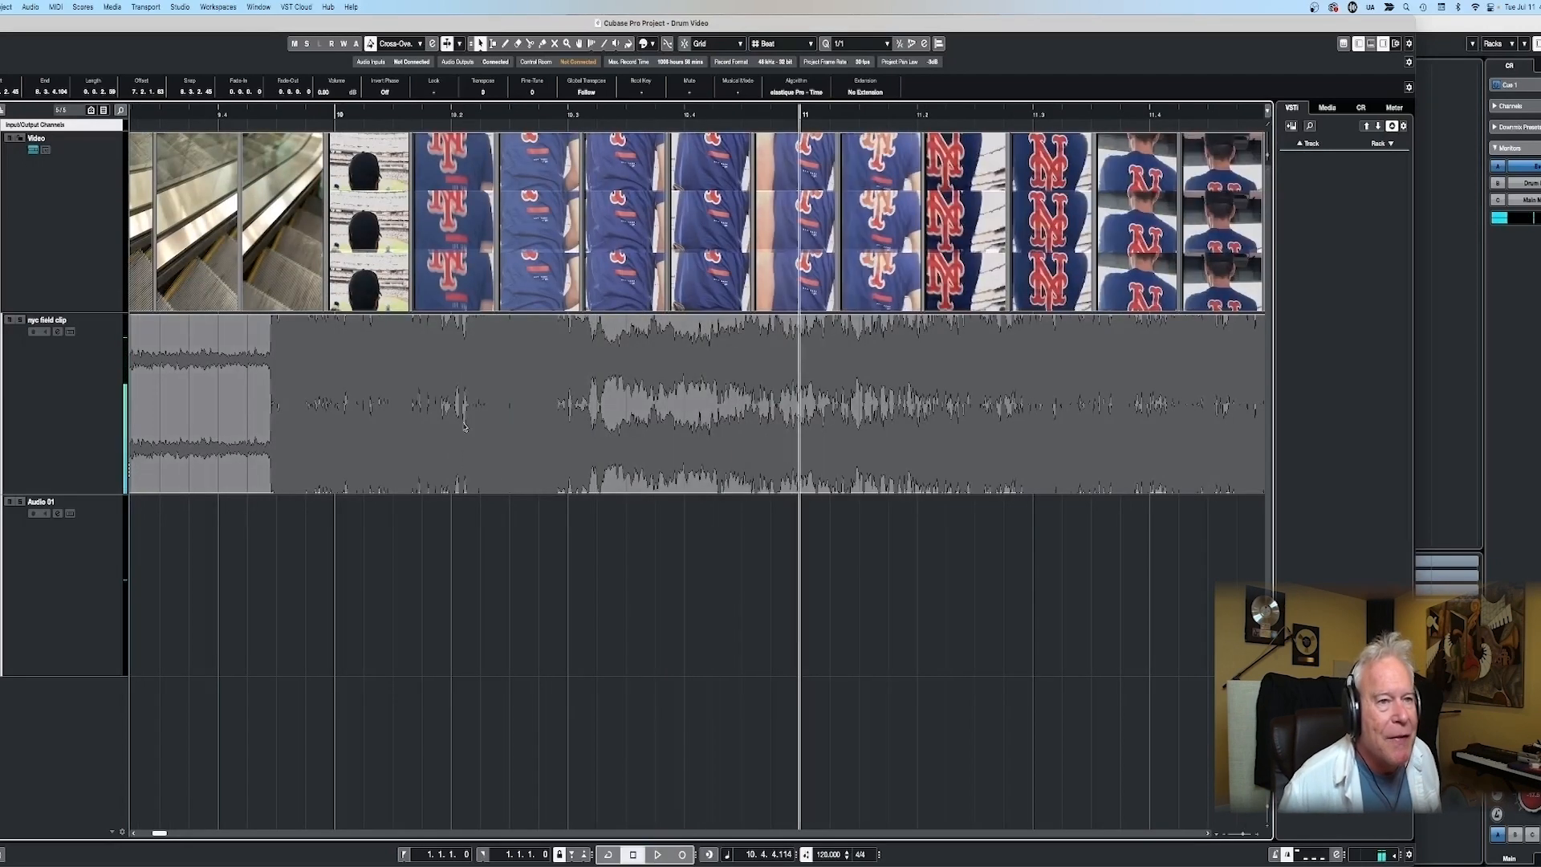
- Audition the loud stadium passage, split it at about 10.2 and 10.4.3, and copy the piece between onto the Audio 01 track
key(space)
click(472, 113)
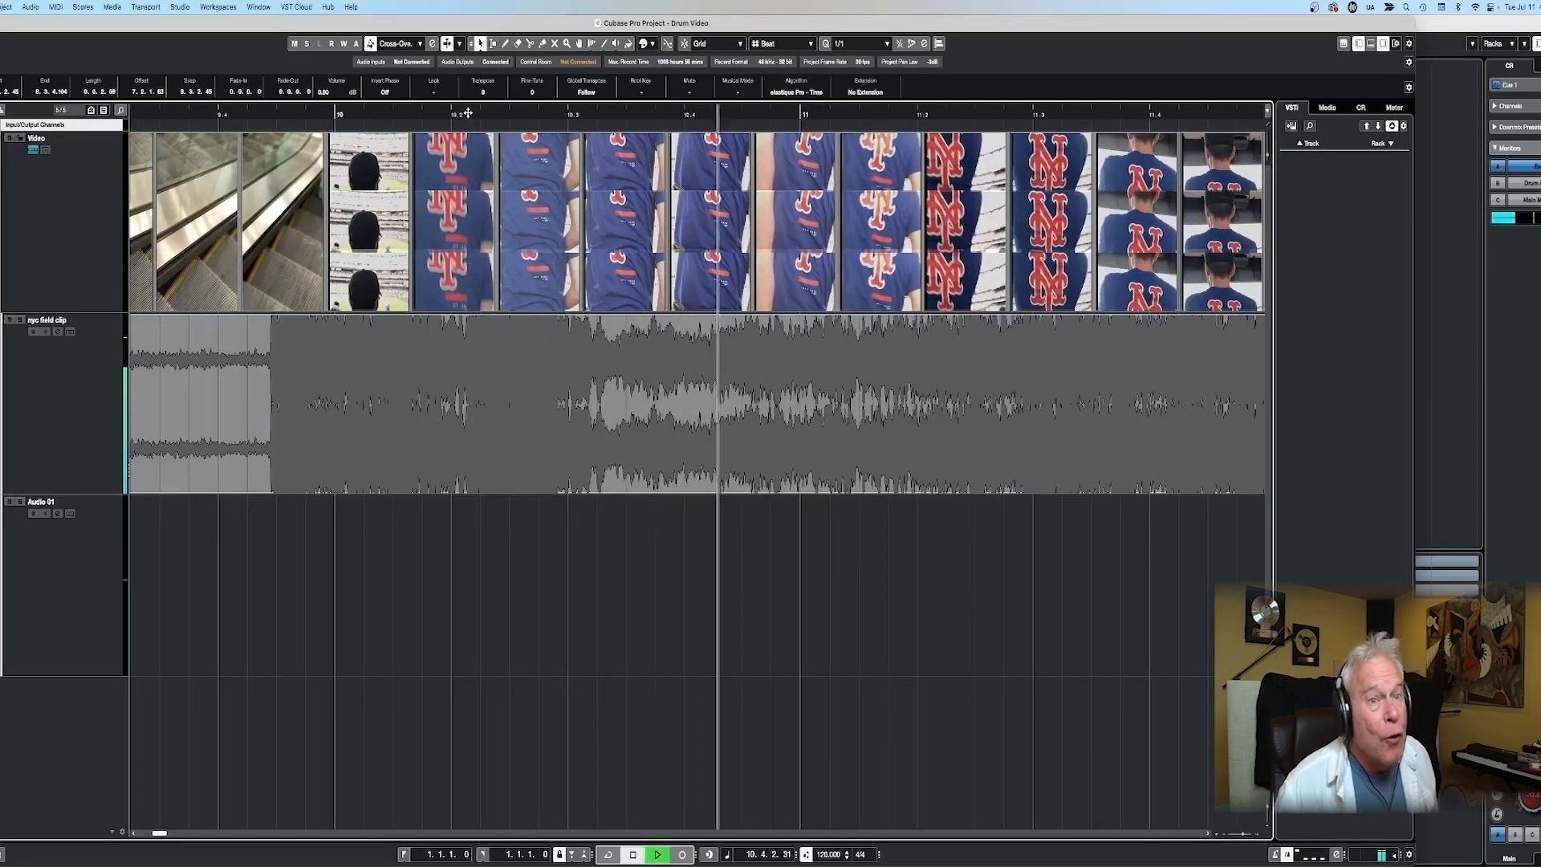
key(space)
click(467, 113)
key(space)
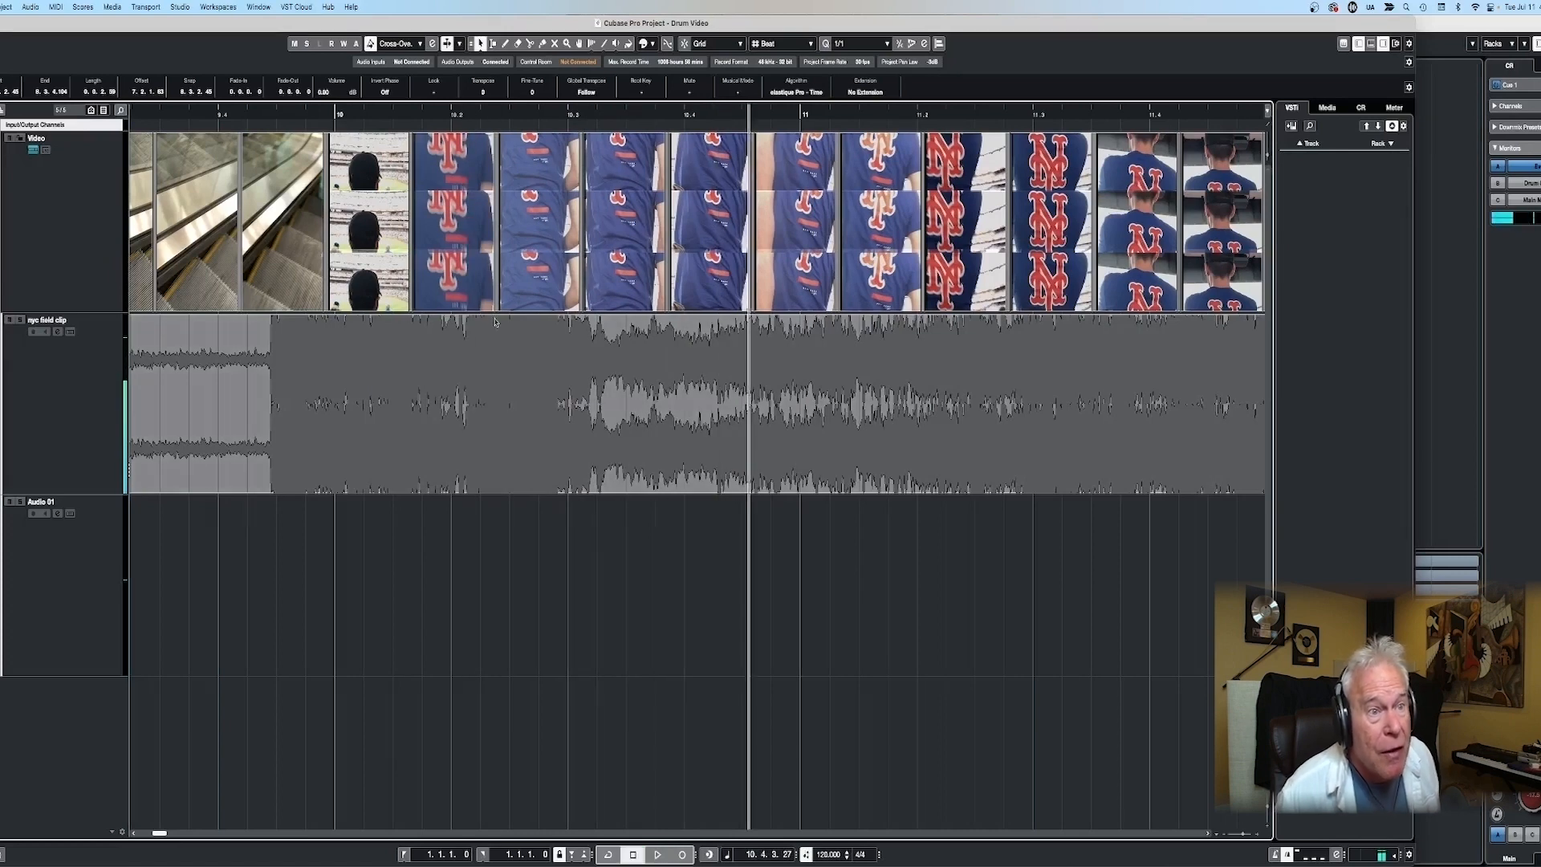
click(464, 400)
click(749, 377)
key(1)
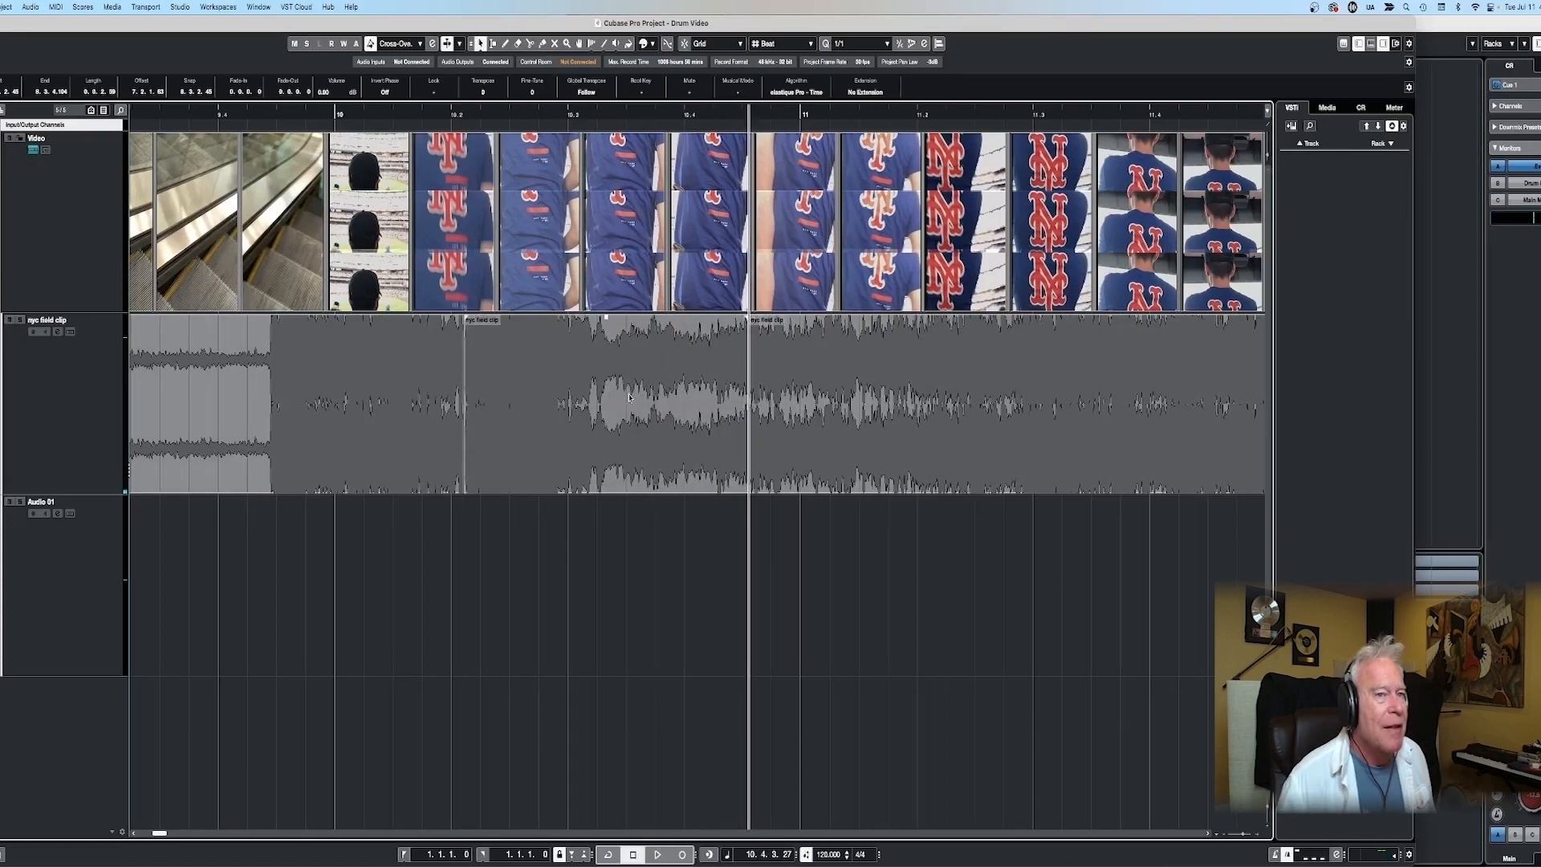
drag(624, 357, 615, 518)
- Audition the crowd noise, split it at 14.3.2 and at the end of the loud section, and copy that piece onto Audio 01
key(space)
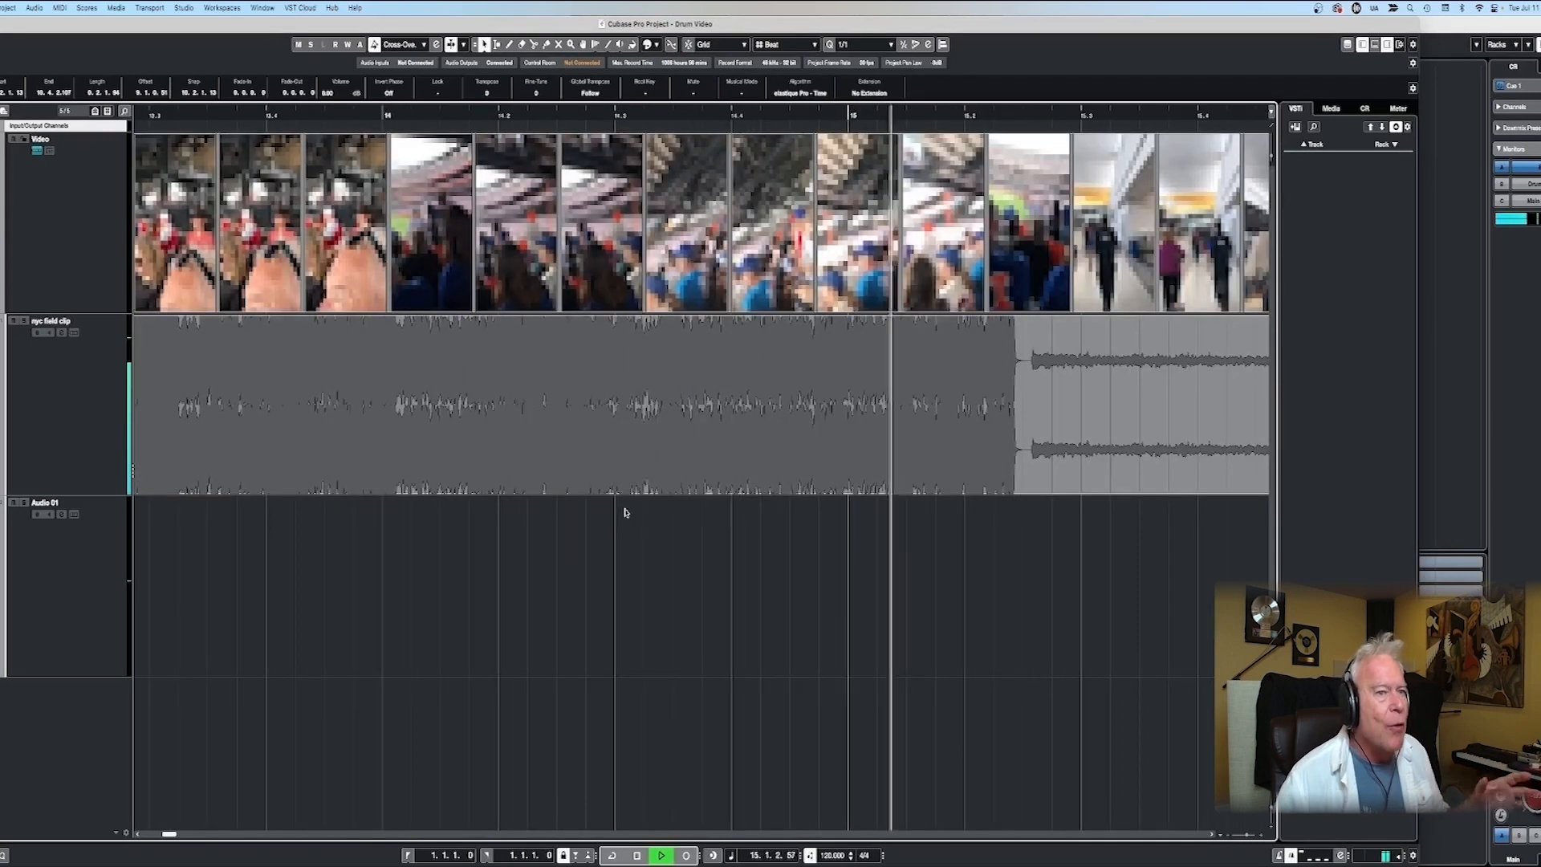
key(space)
click(613, 115)
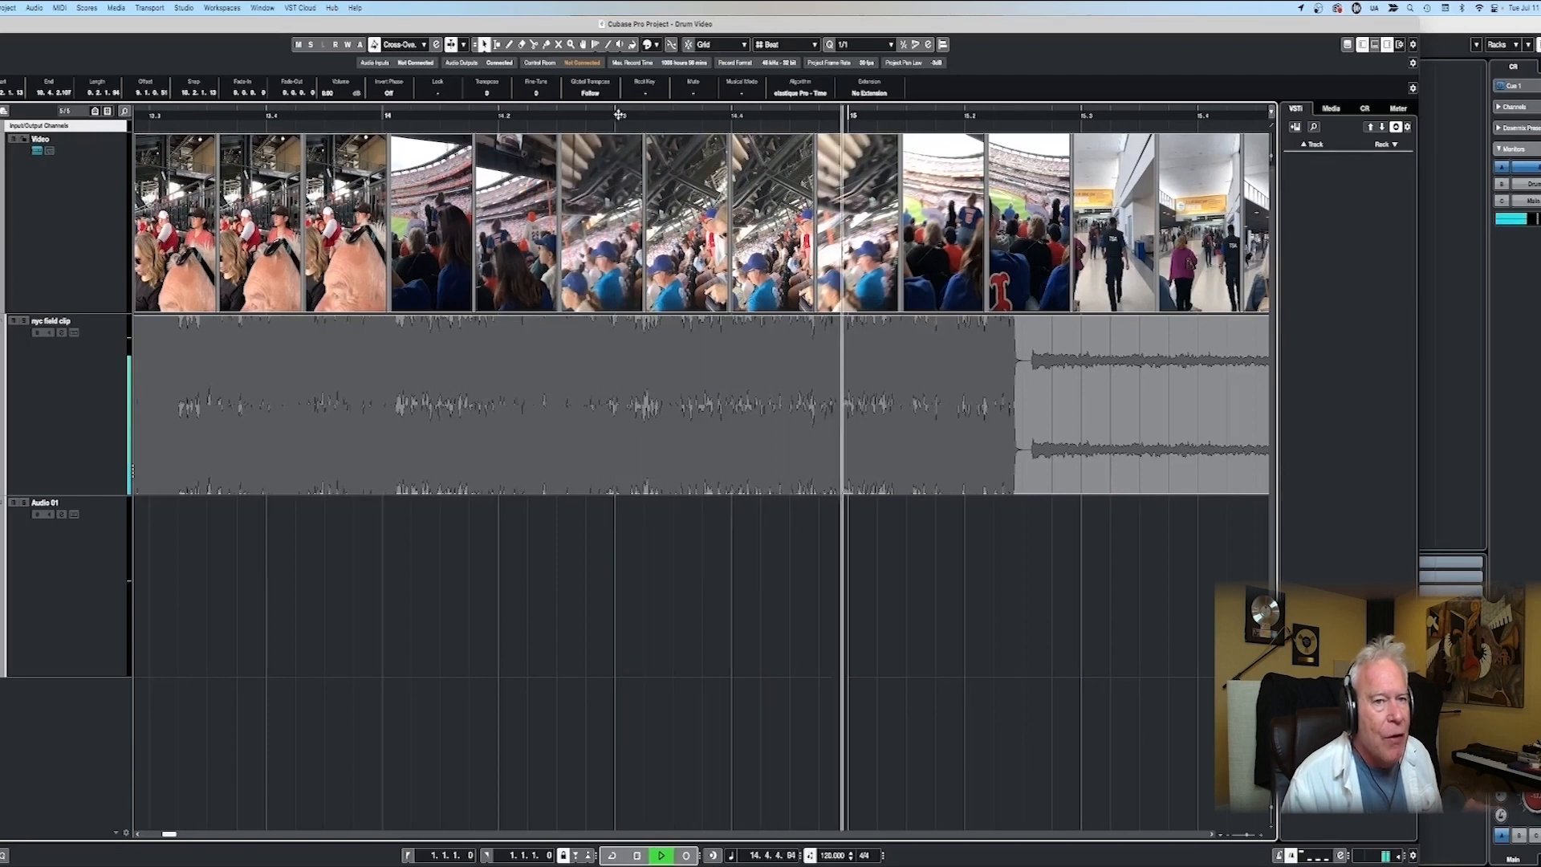
key(space)
click(644, 112)
key(alt+x)
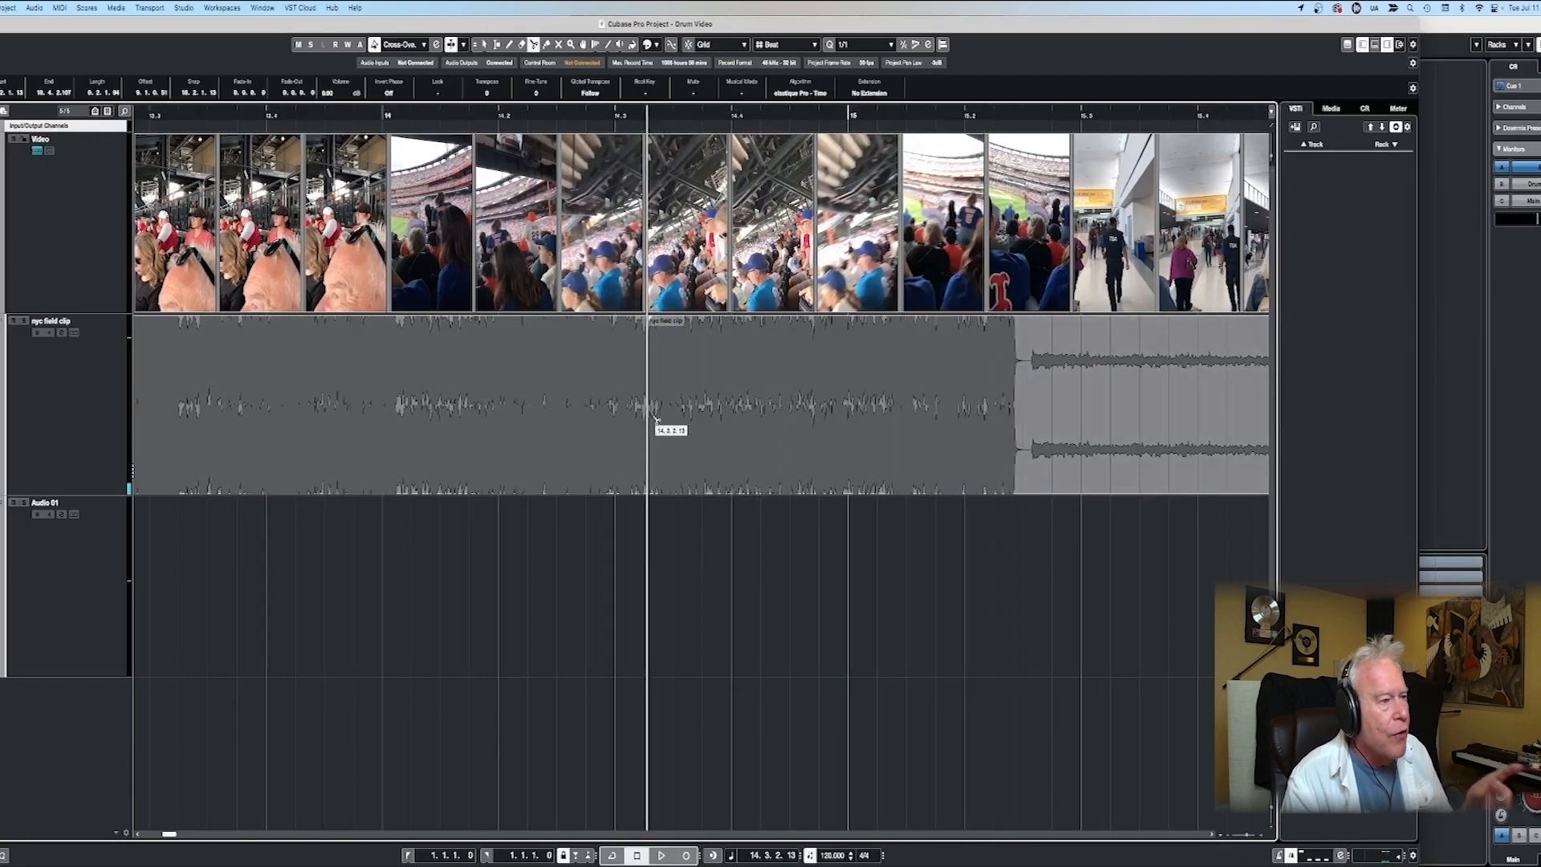
drag(871, 411, 858, 533)
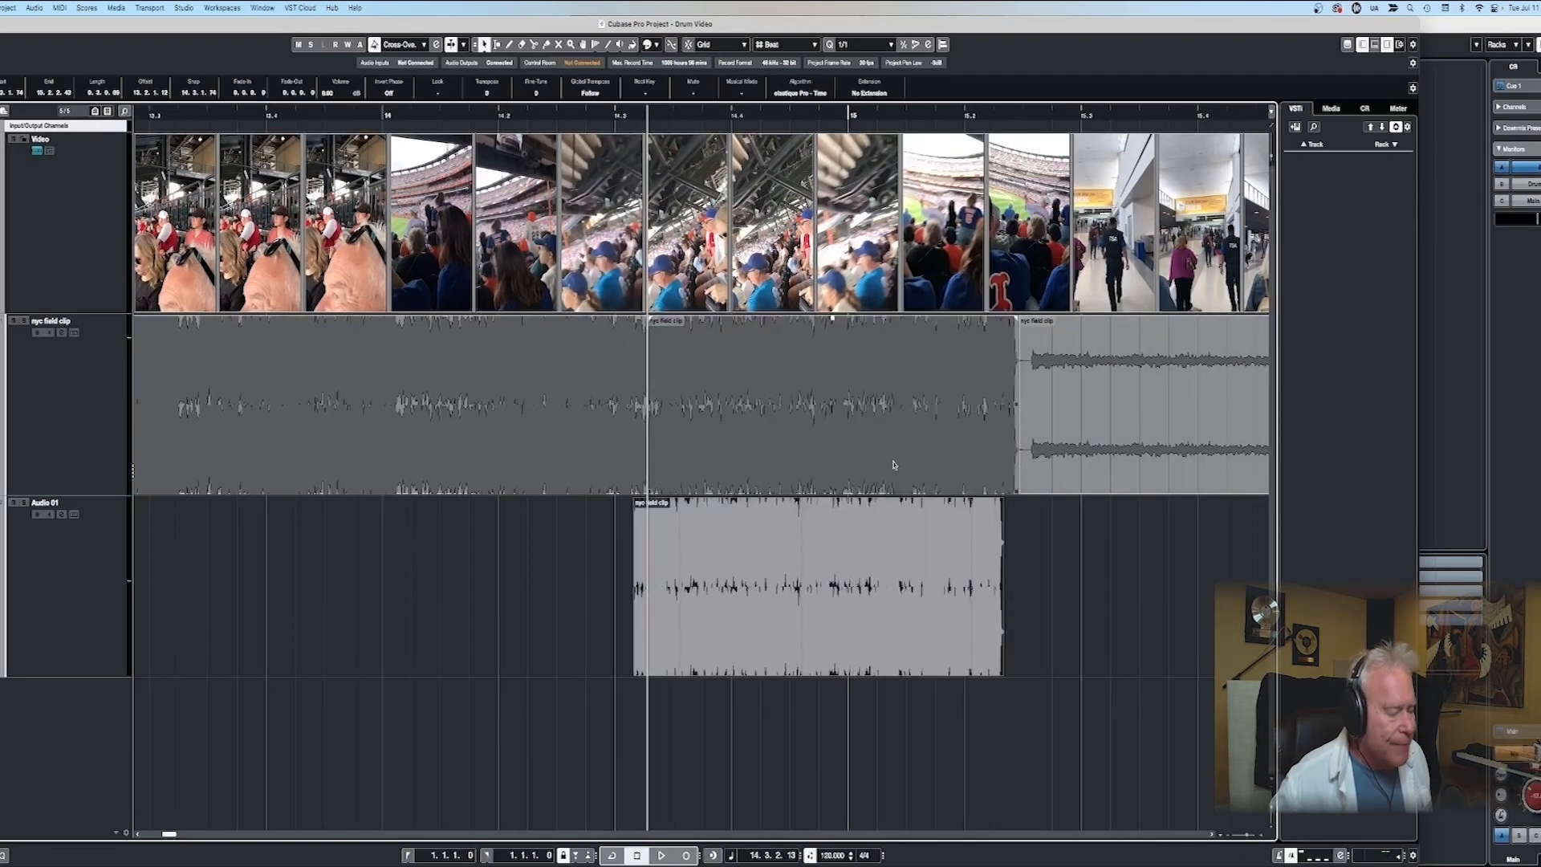
- Audition the sunset street passage, split out the swell between 16.2 and about 16.4, and copy it onto the Audio 01 track
click(1037, 117)
key(space)
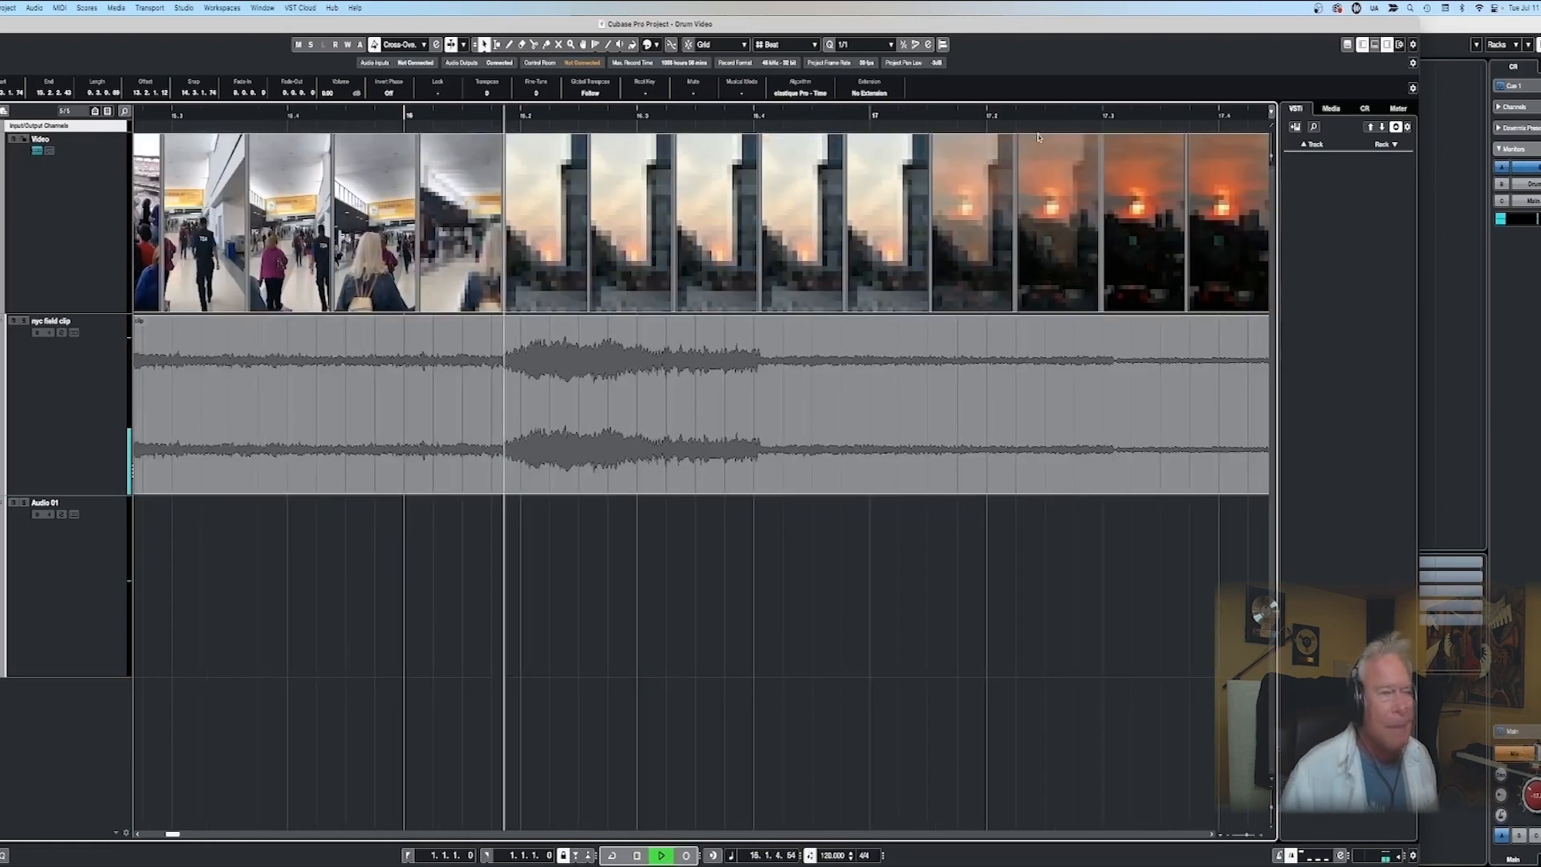
key(space)
click(512, 114)
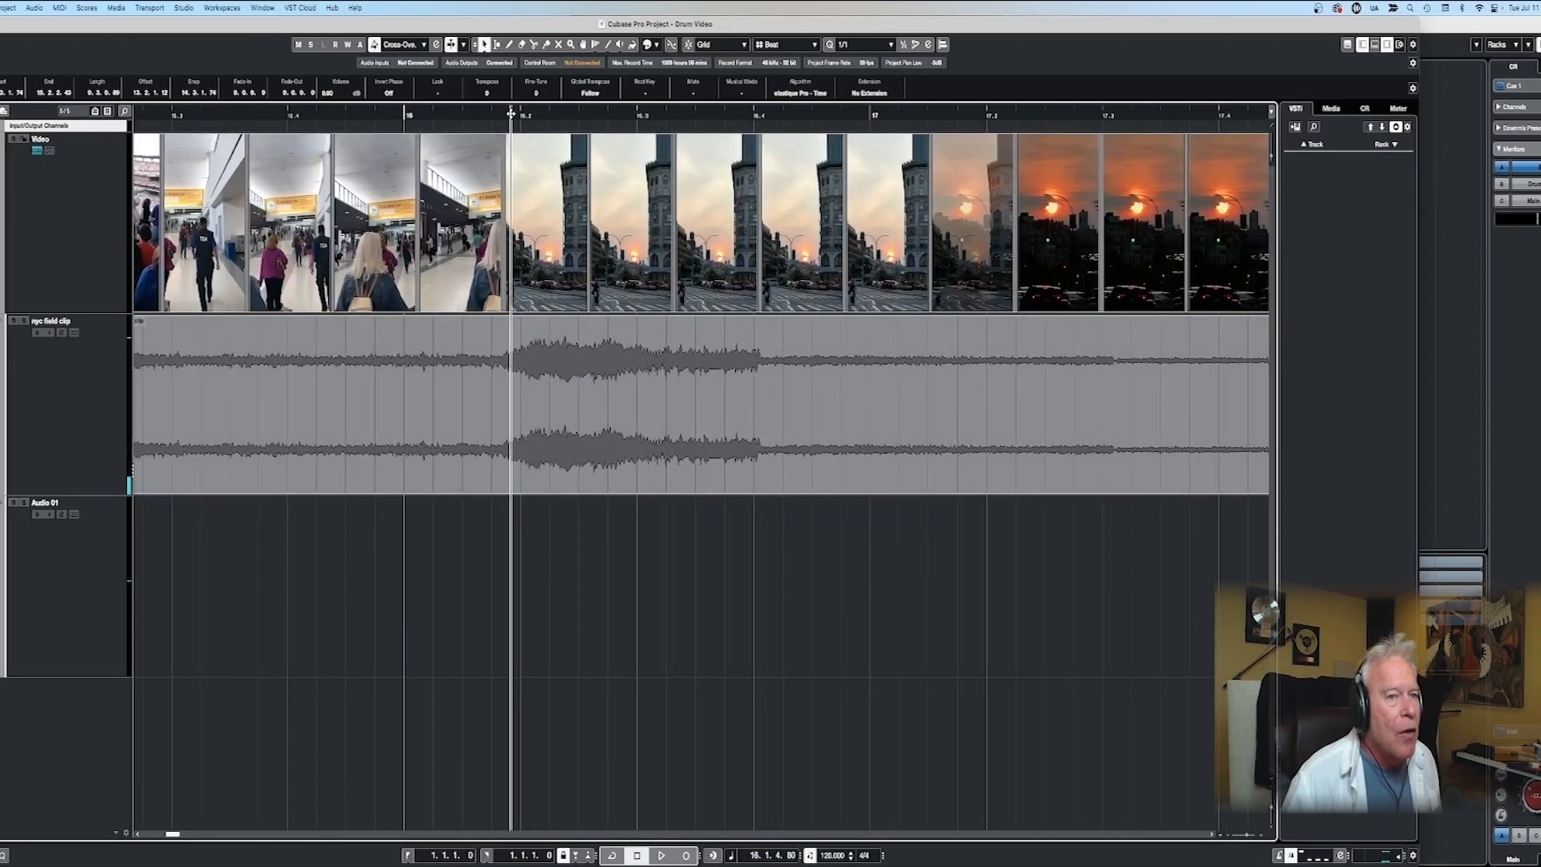
key(space)
key(space)
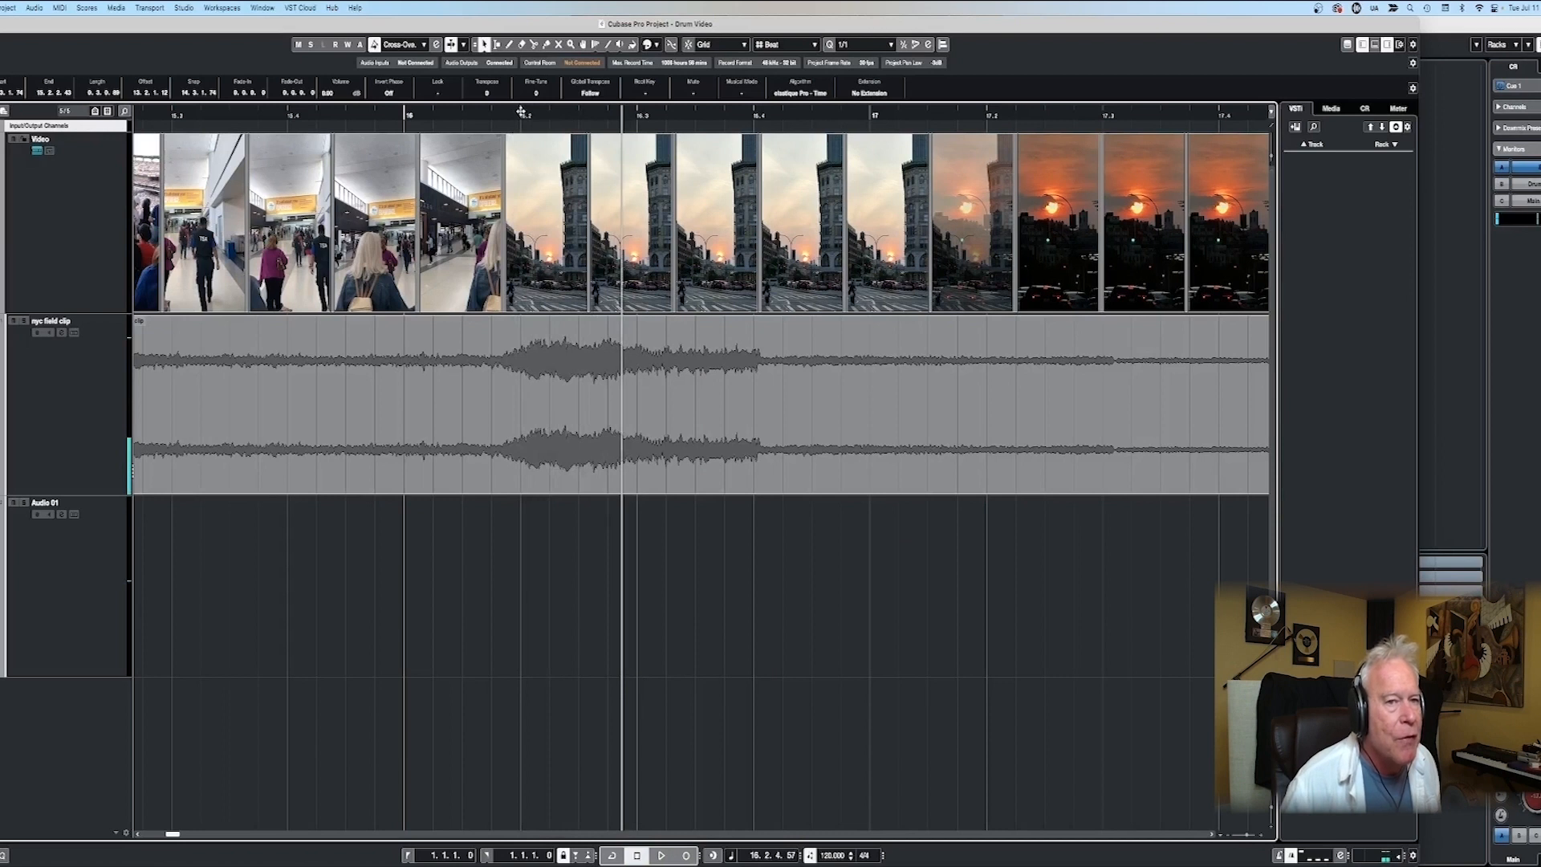
click(521, 113)
key(space)
key(space)
key(3)
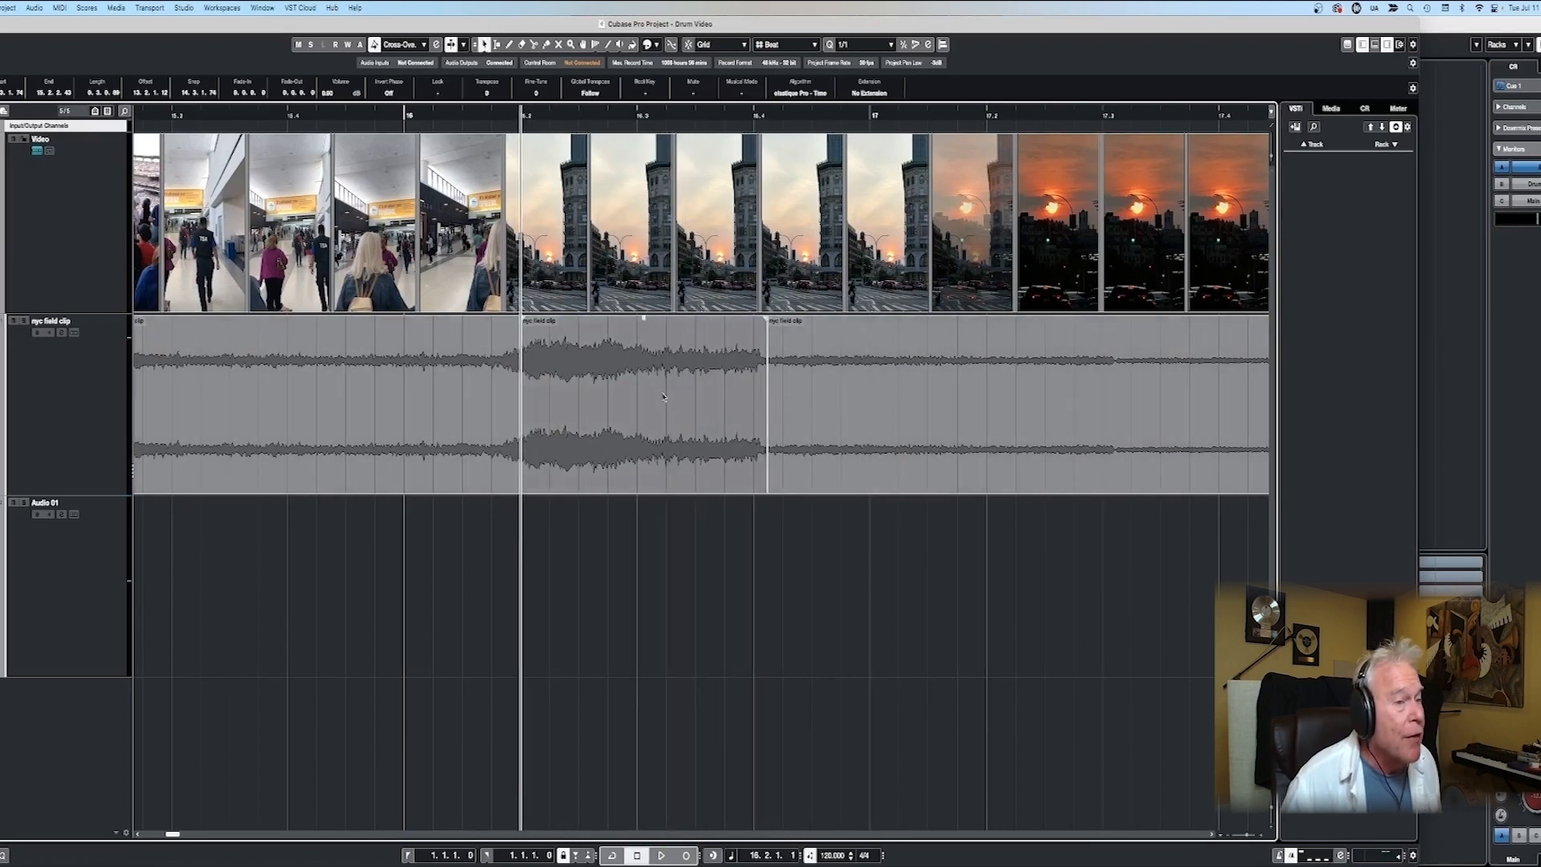
drag(663, 394, 657, 554)
- Gather the six copied snippets on Audio 01 close together and move them to the start of the project
key(g)
key(g)
key(g)
key(g)
key(g)
key(g)
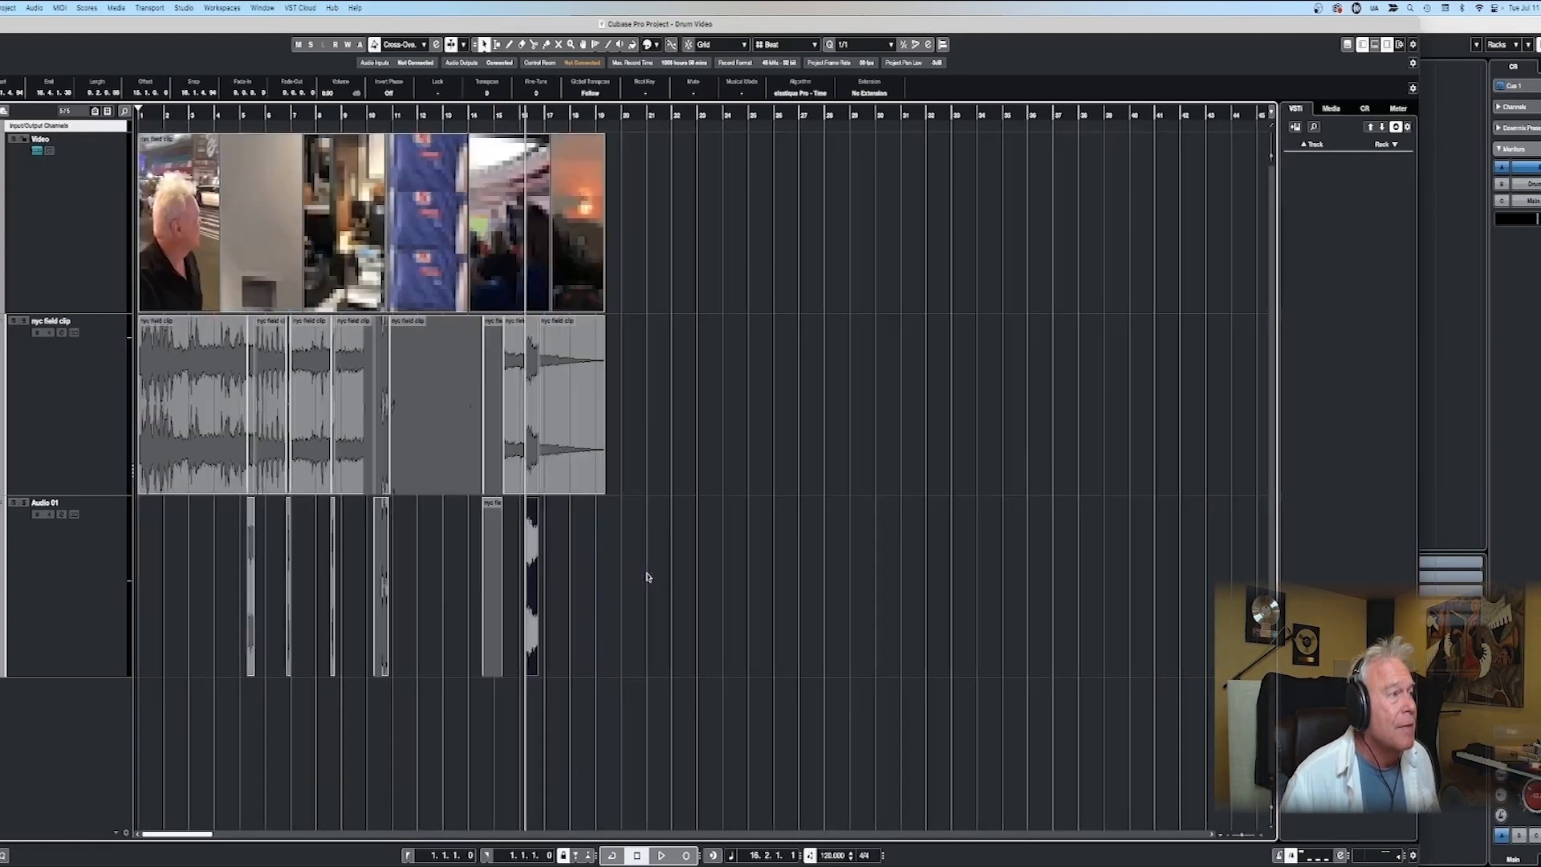
drag(290, 608, 270, 612)
drag(383, 613, 288, 612)
drag(491, 610, 306, 610)
drag(535, 617, 332, 620)
drag(347, 620, 142, 610)
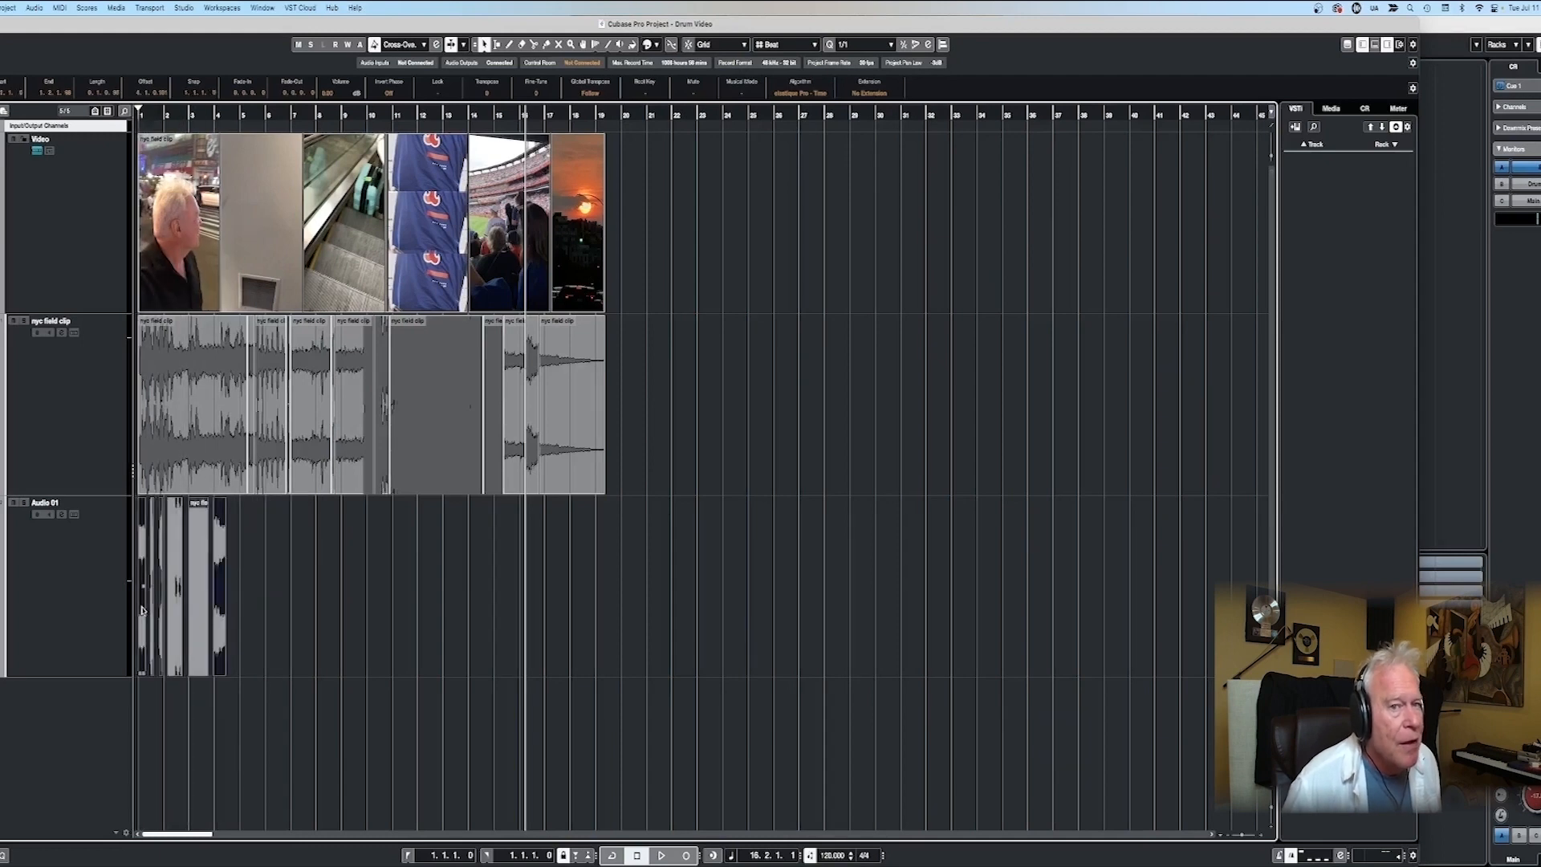
- Mute the Video and nyc field clip tracks and play the gathered snippets from the start
key(h)
key(h)
key(h)
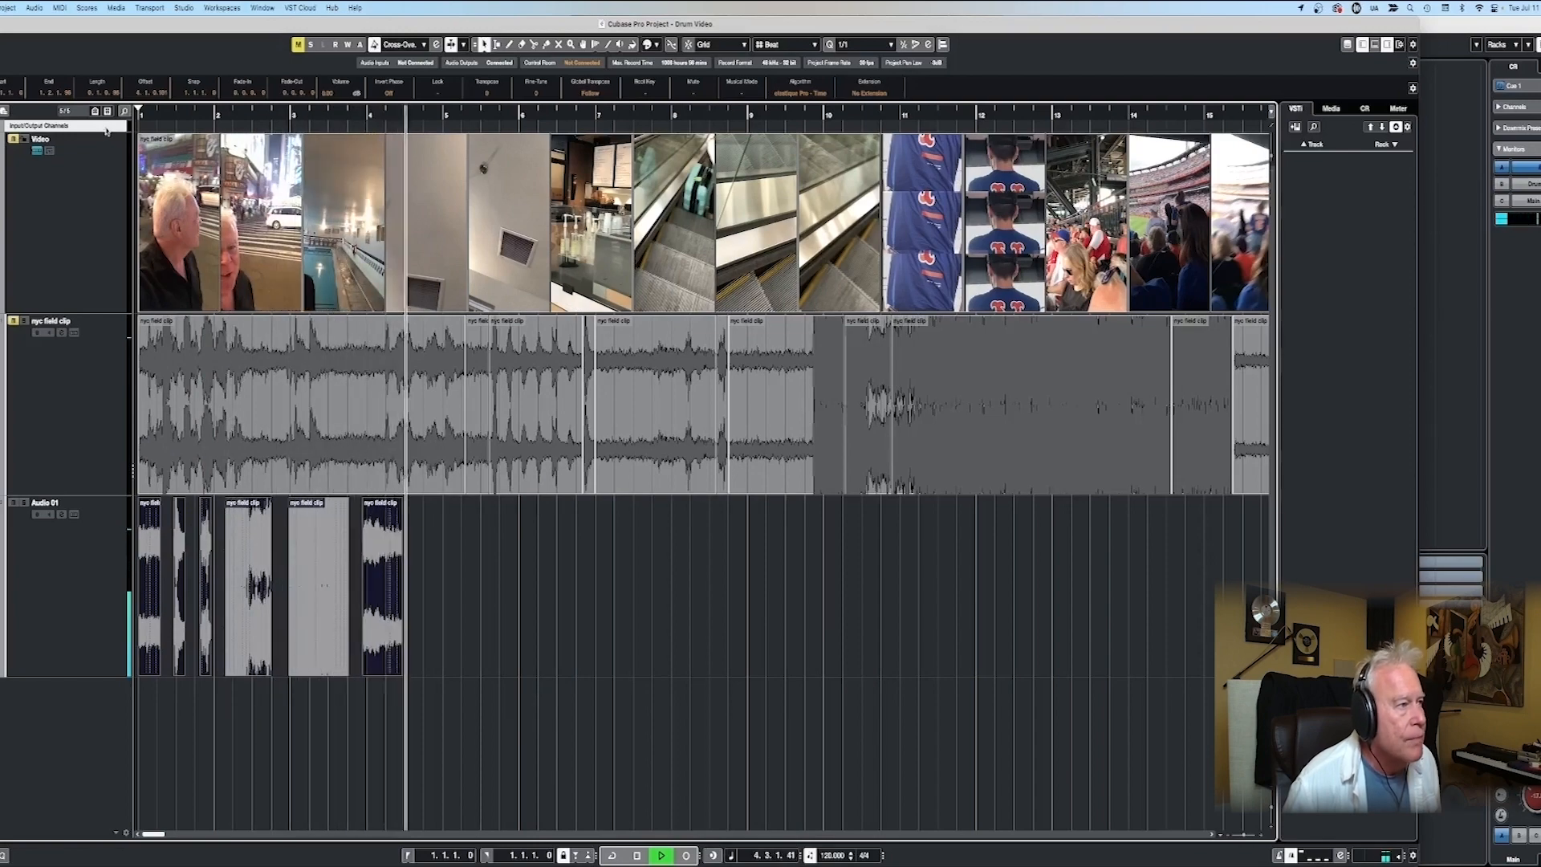
key(space)
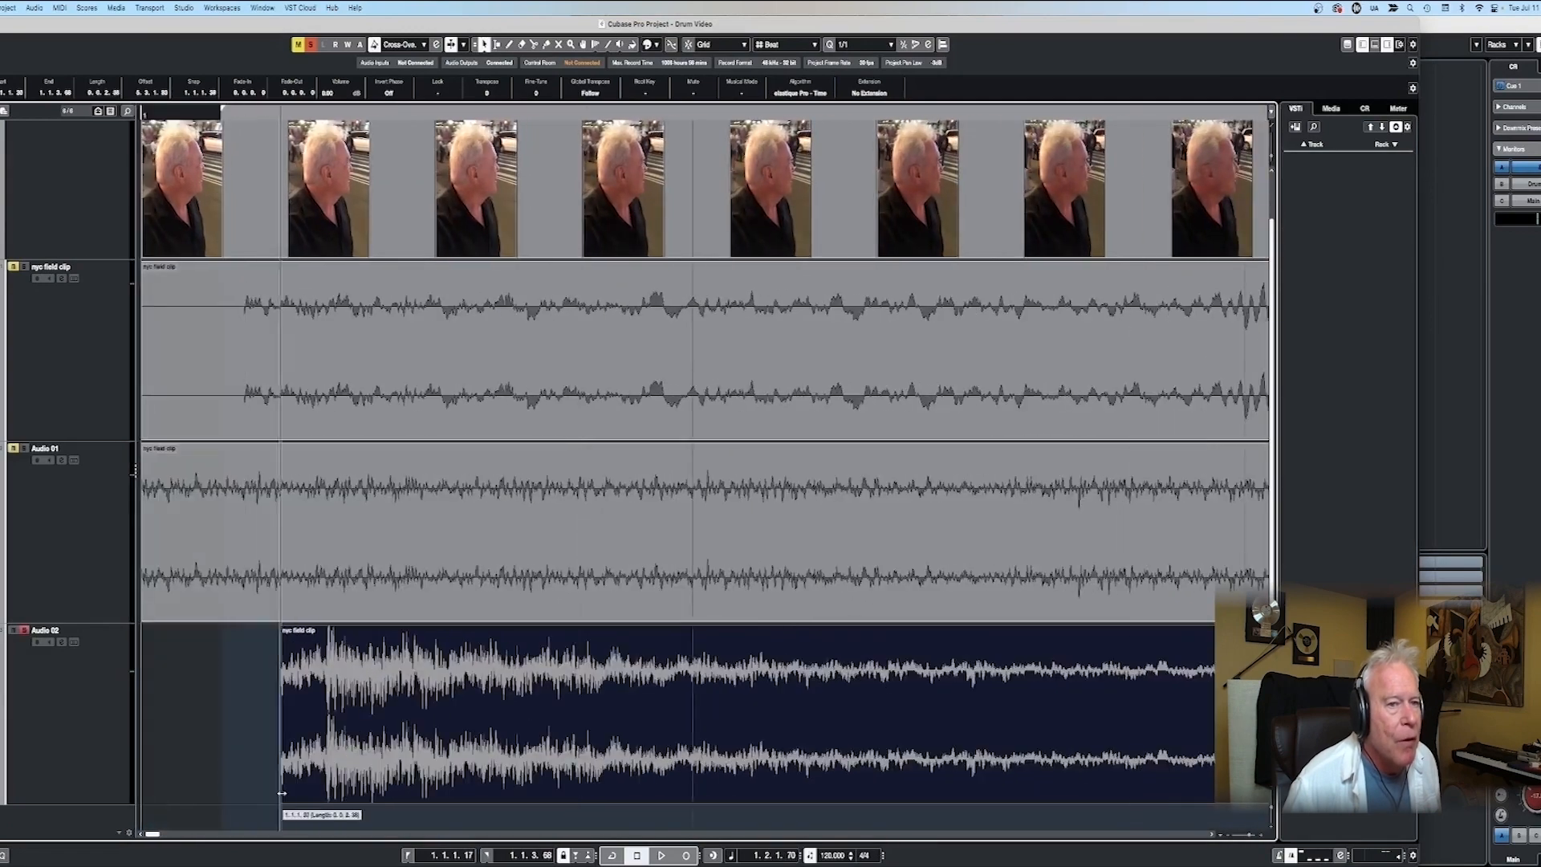
- Trim the start and end of the hit on Audio 02 and give it a long fade-out
drag(281, 799, 328, 798)
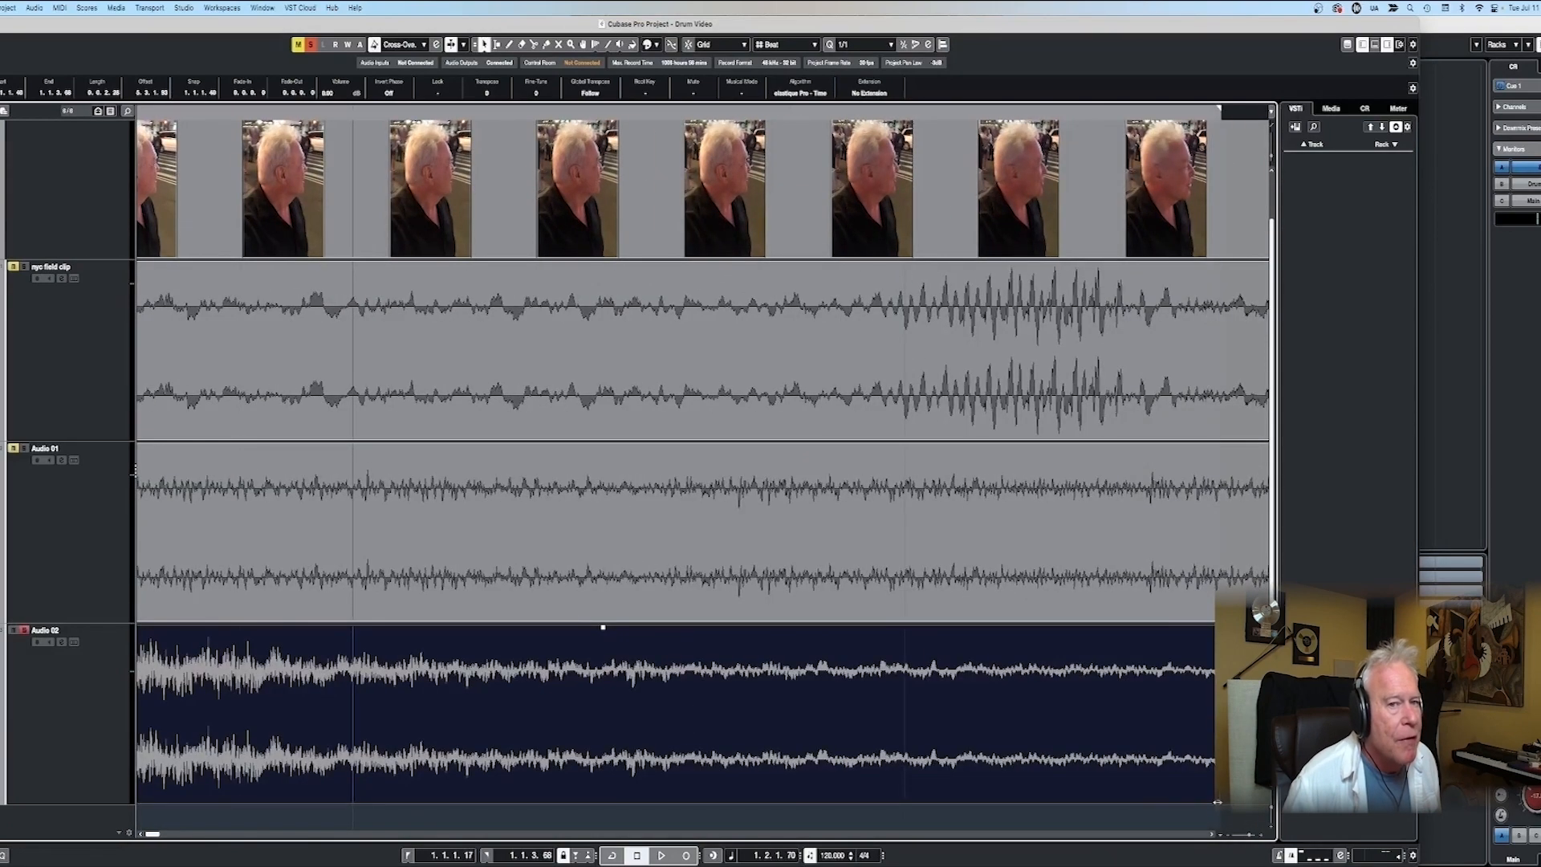
drag(1216, 801, 915, 801)
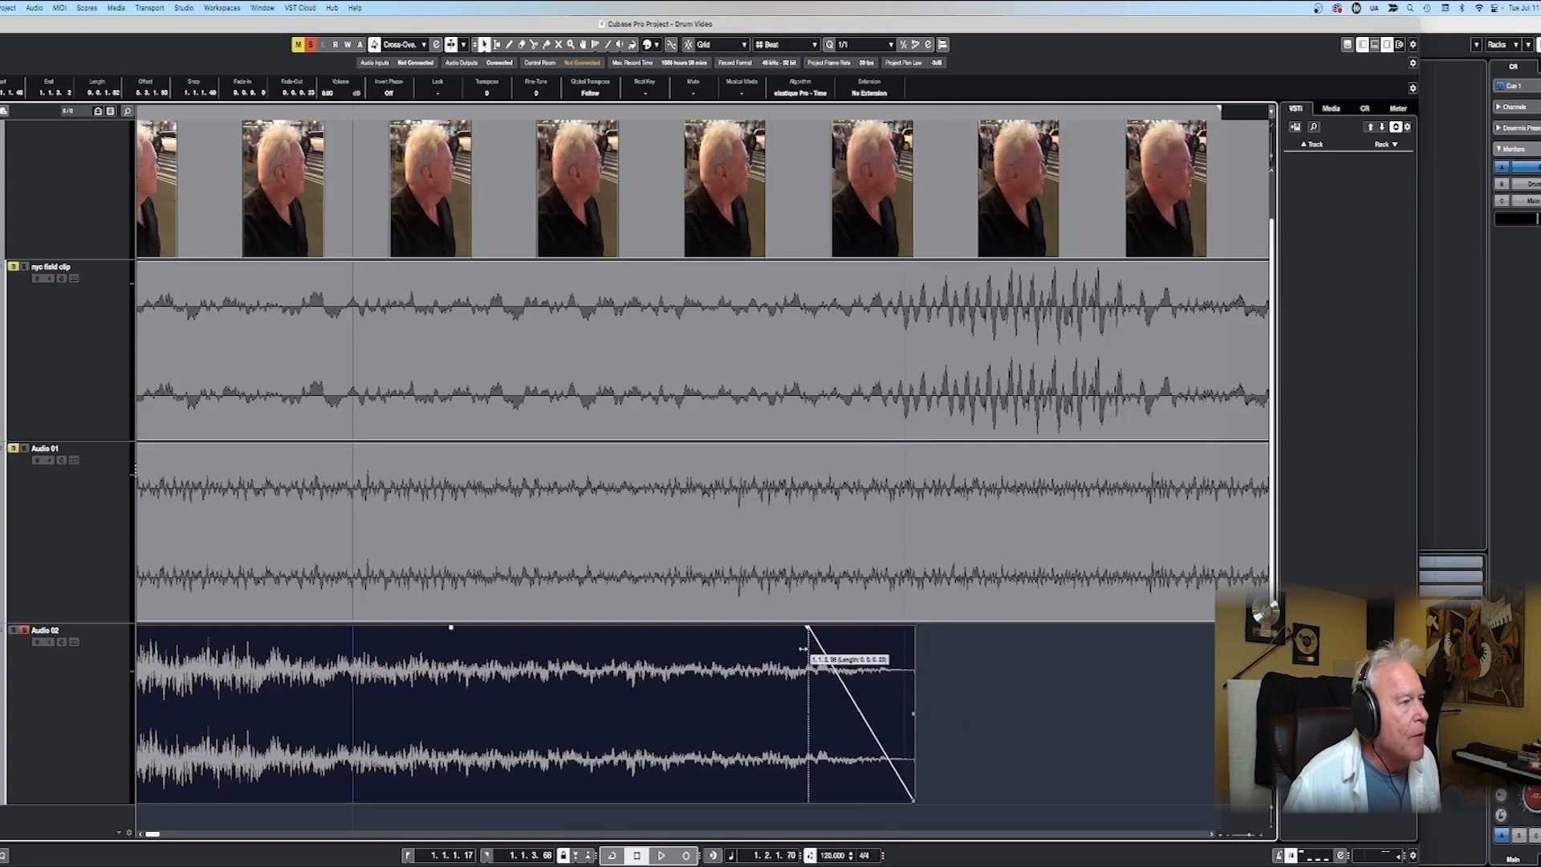
drag(803, 649, 589, 649)
- Set the left and right locators to the trimmed Audio 02 hit, 1.1.1.40 to 1.1.3.2, and audition it
key(g)
key(g)
key(g)
key(p)
drag(362, 111, 207, 111)
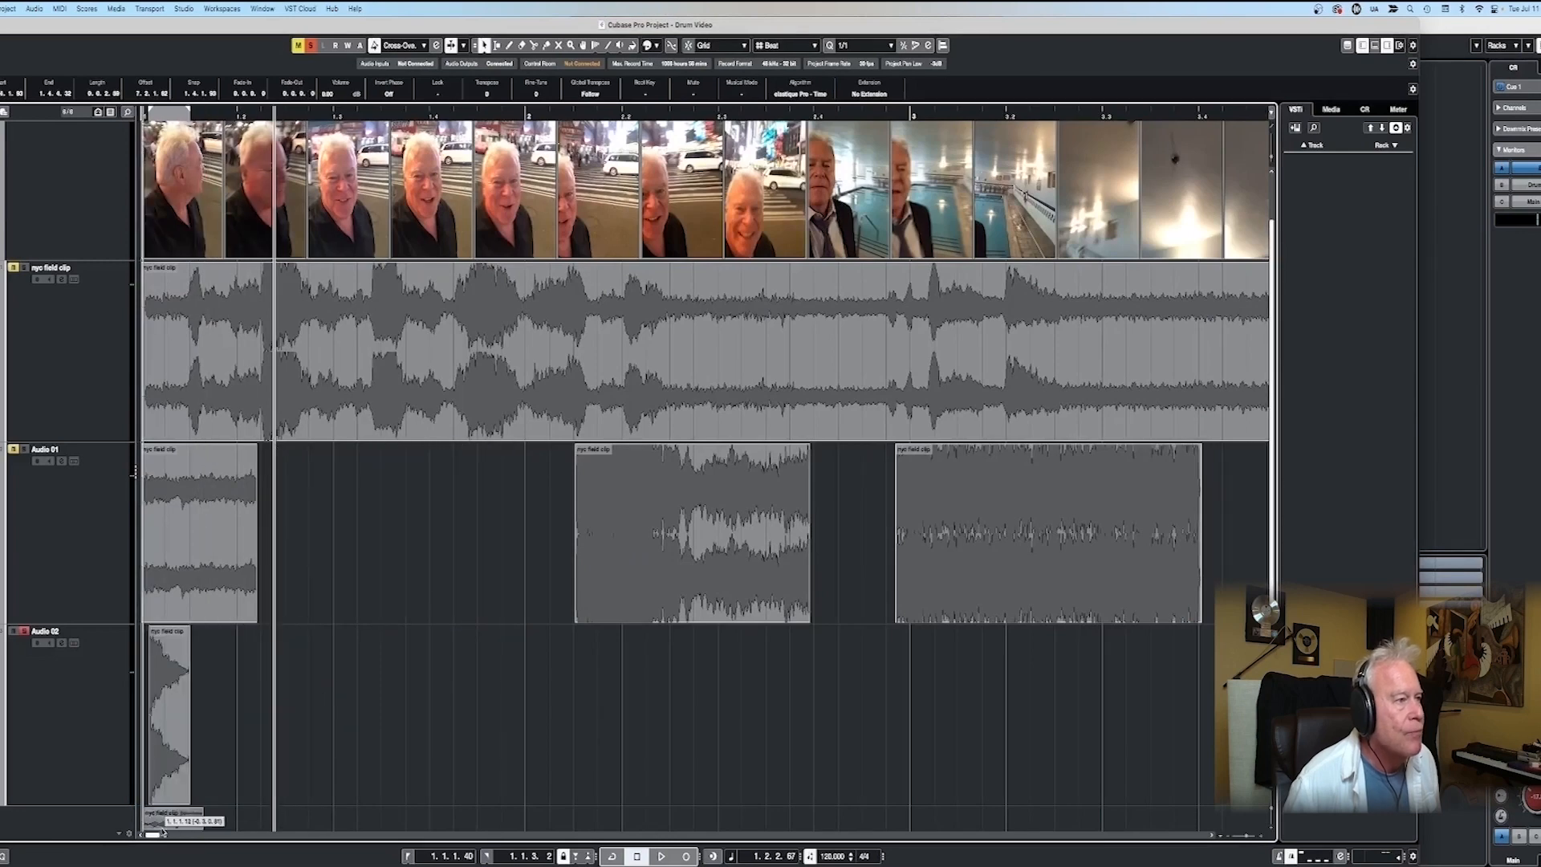
- Move the double-burst snippet onto a new Audio 03 track near the project start and solo that track
scroll(56, 492, down, 3)
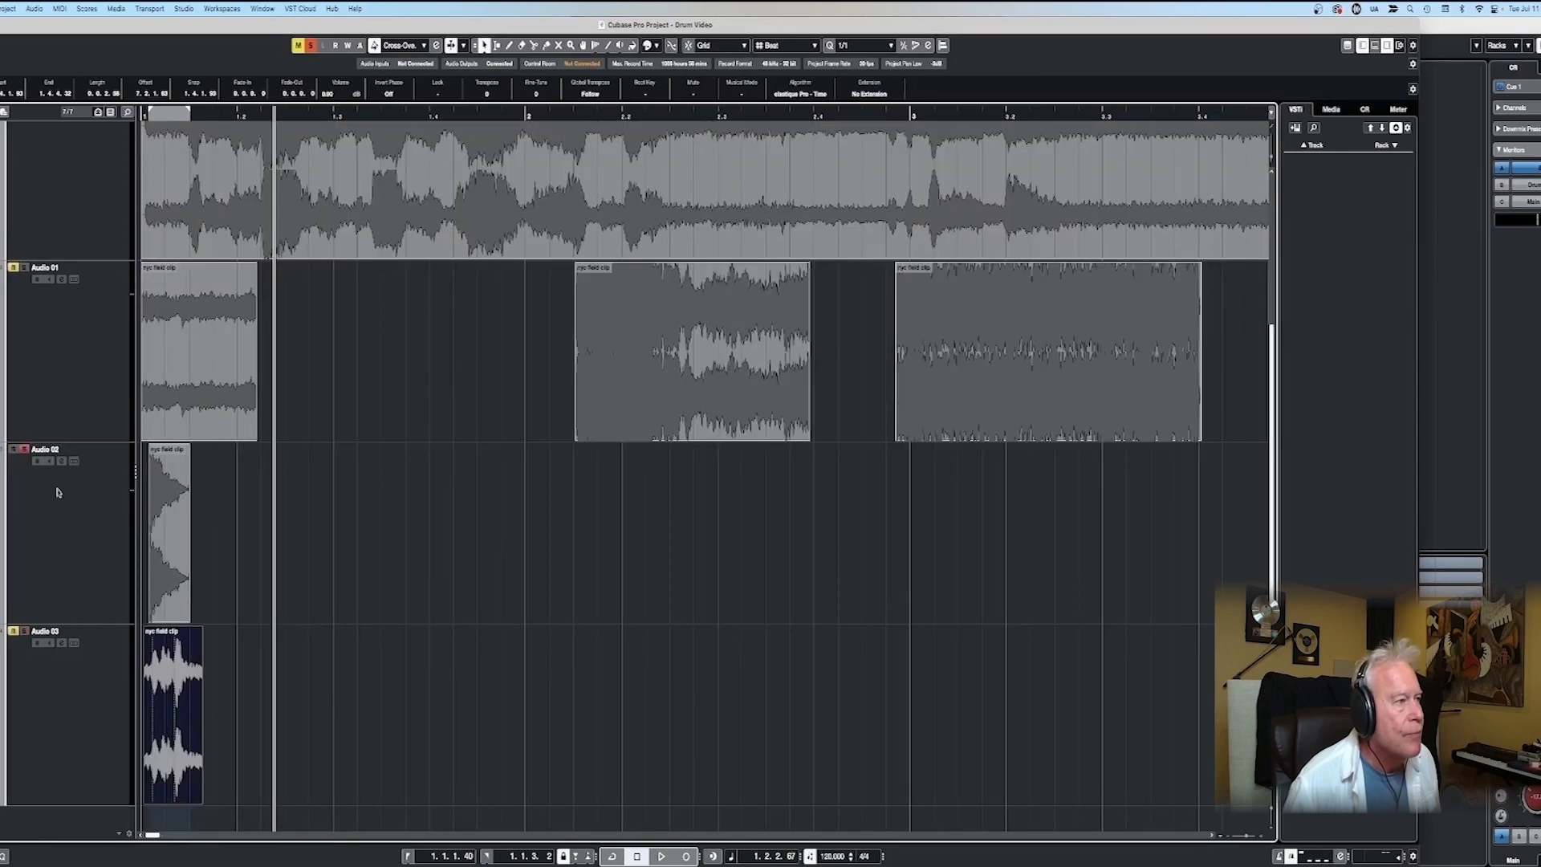
key(Home)
key(space)
key(h)
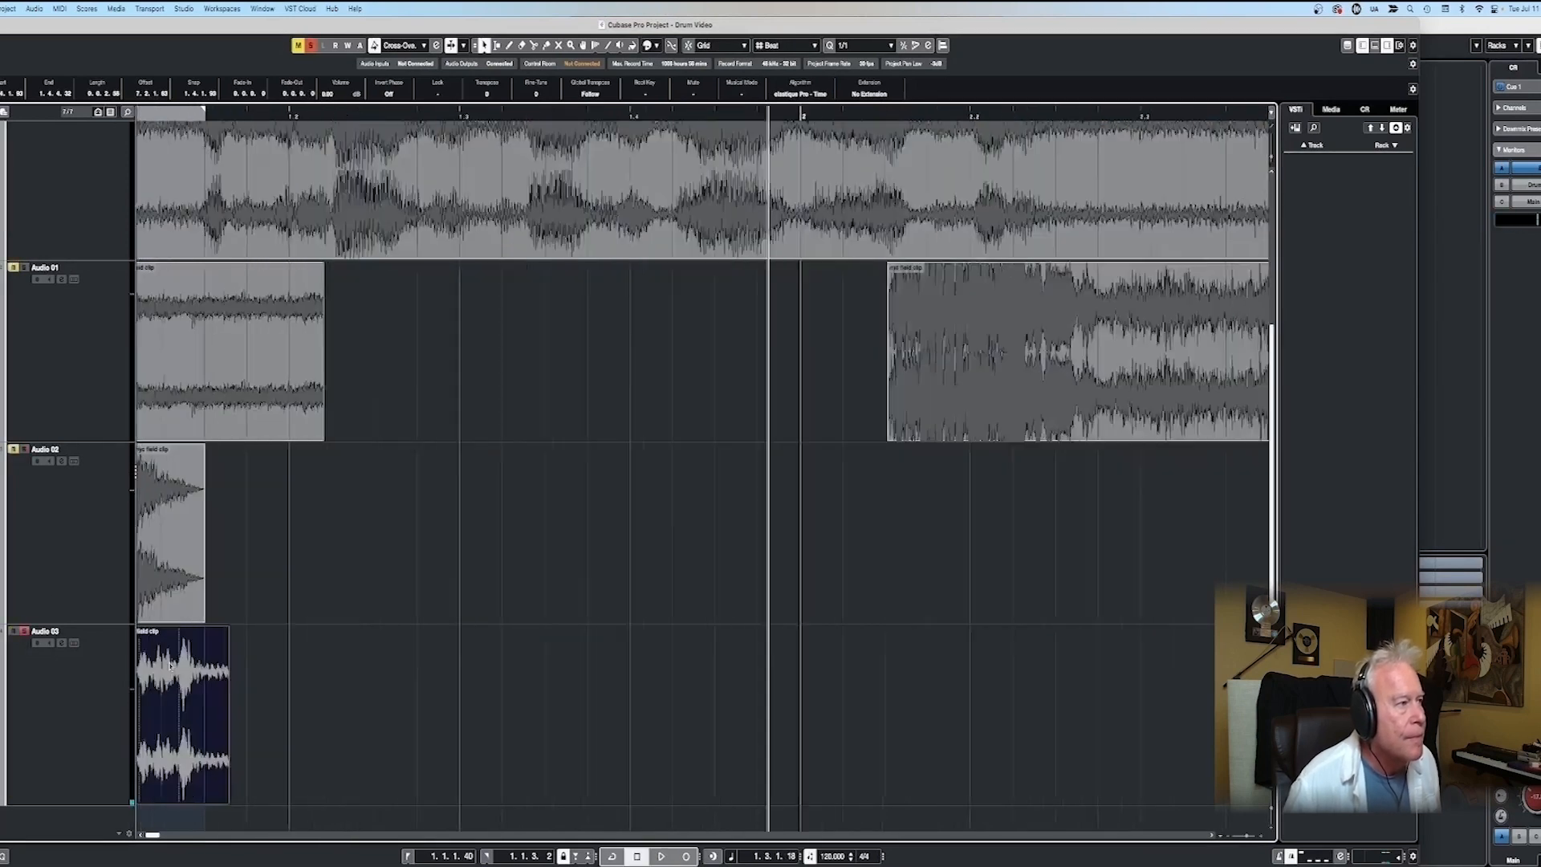
- Trim the Audio 03 snippet's start and end to the Audio 02 hit's range, 1.1.1.40 to 1.1.3.2, and add a fade-out
key(h)
key(h)
key(h)
drag(168, 800, 264, 799)
drag(449, 743, 418, 742)
drag(808, 799, 717, 800)
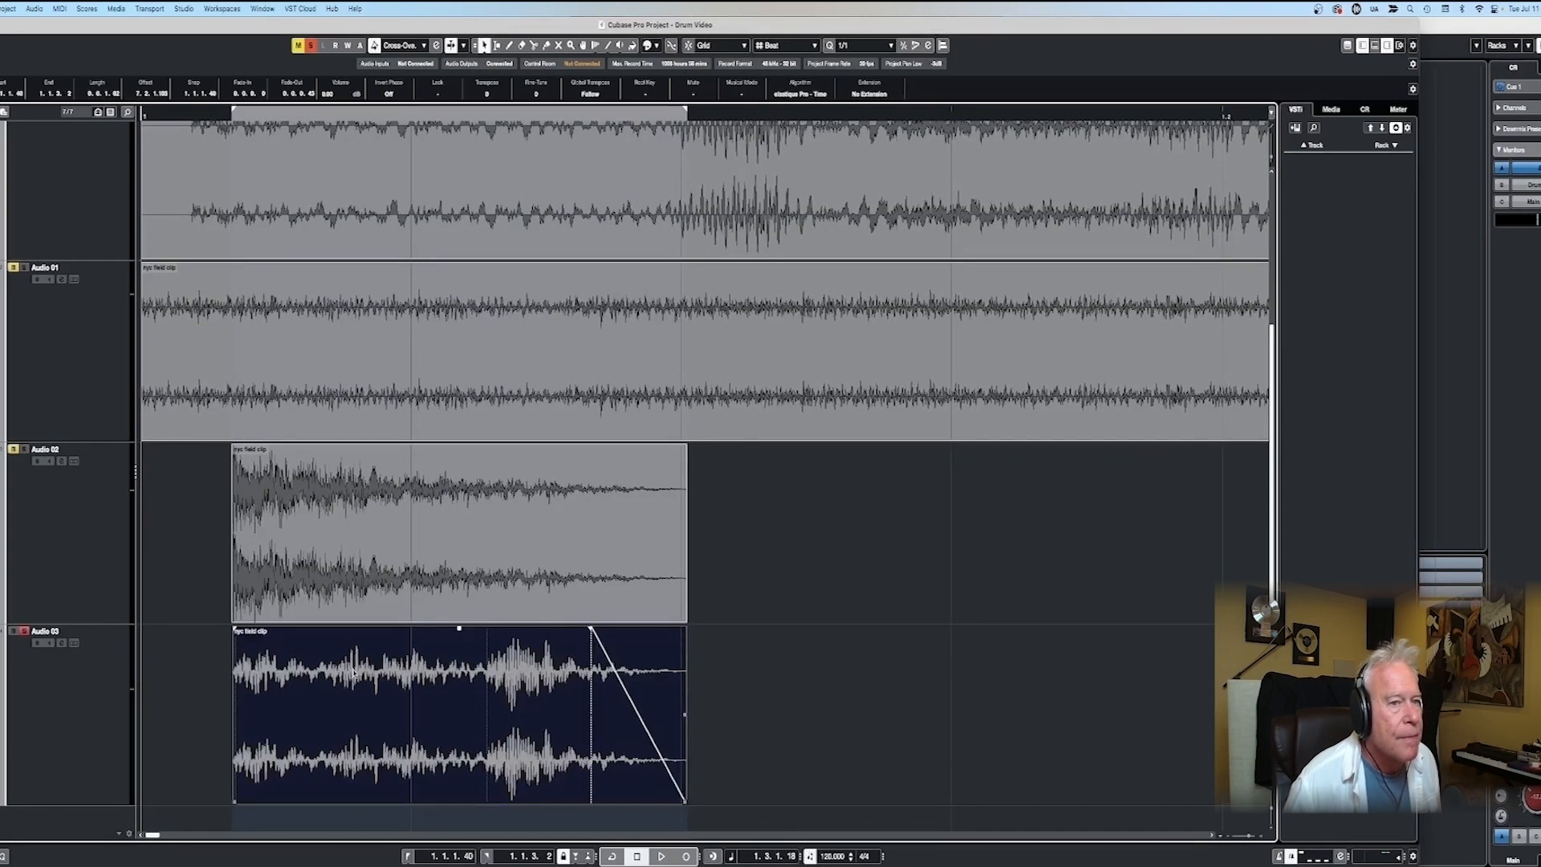
- Audition the Audio 03 hit and move the Audio 02 and Audio 03 hits to the project start
click(173, 692)
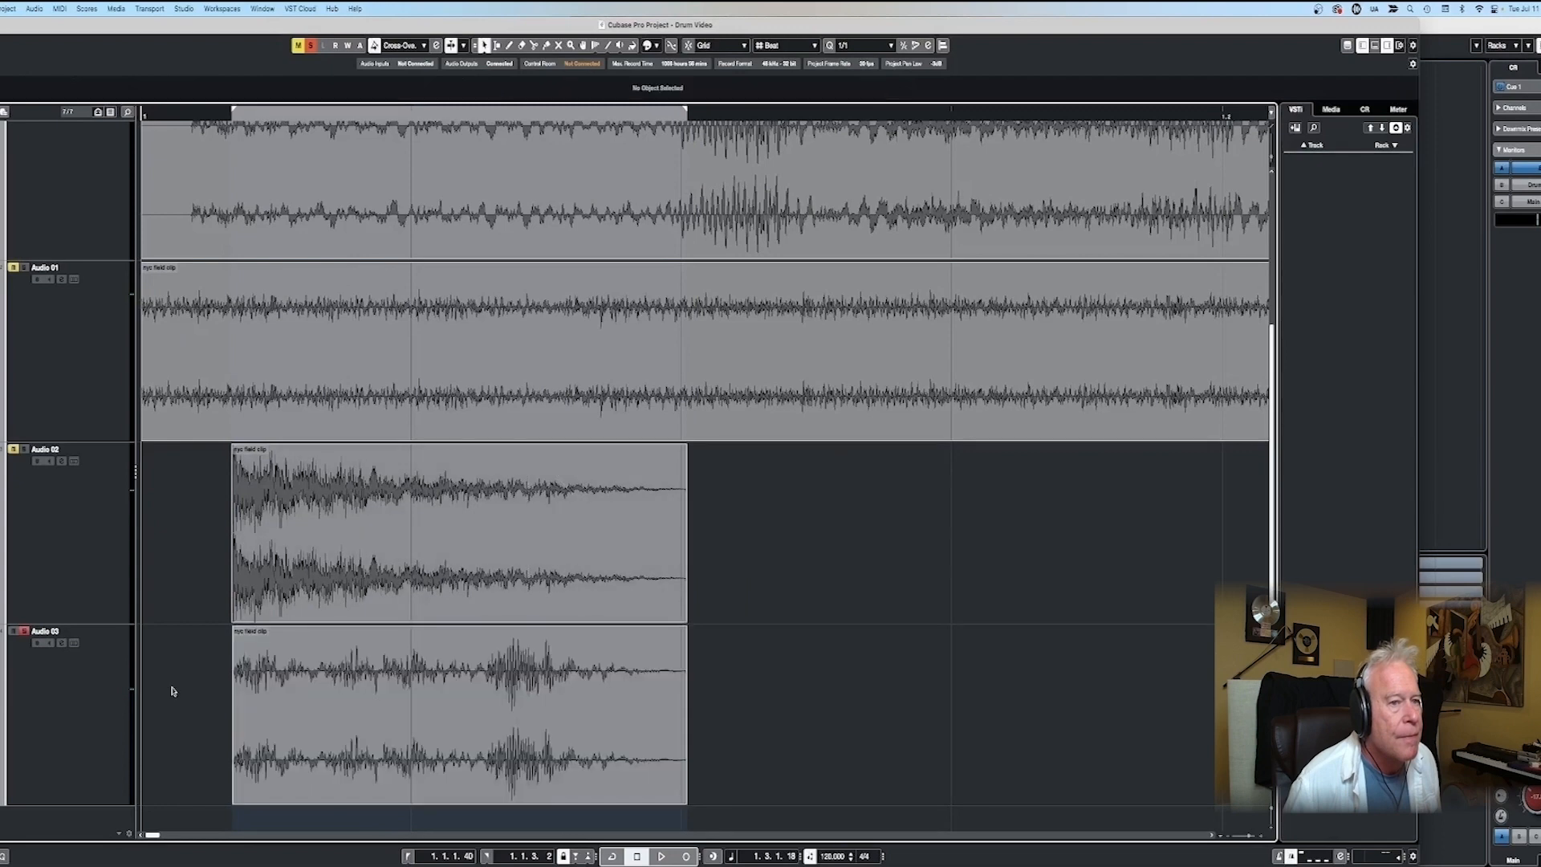
click(230, 113)
key(space)
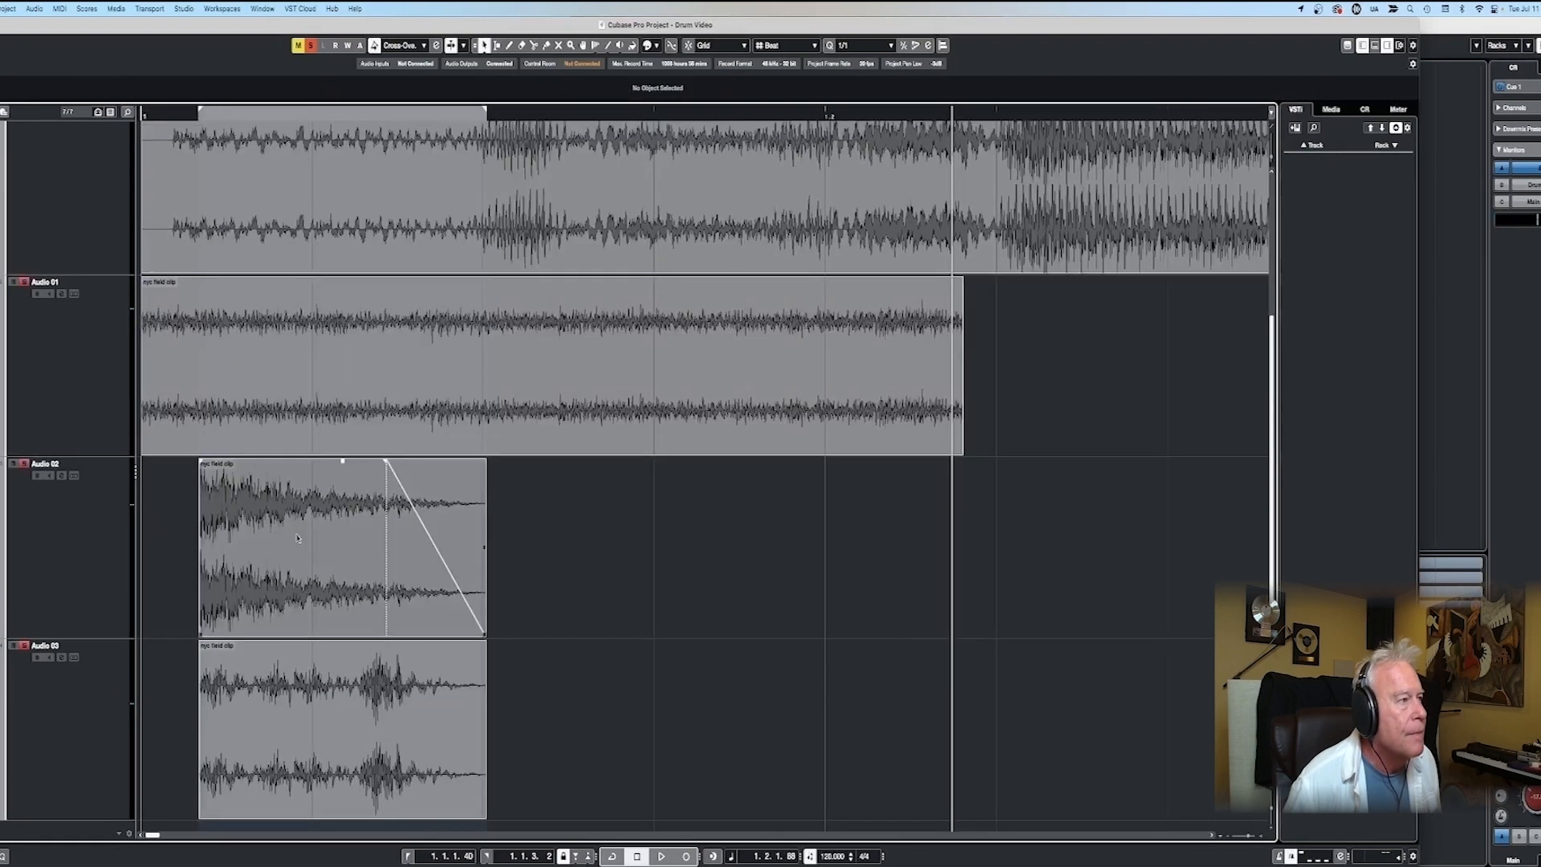
drag(297, 538, 238, 539)
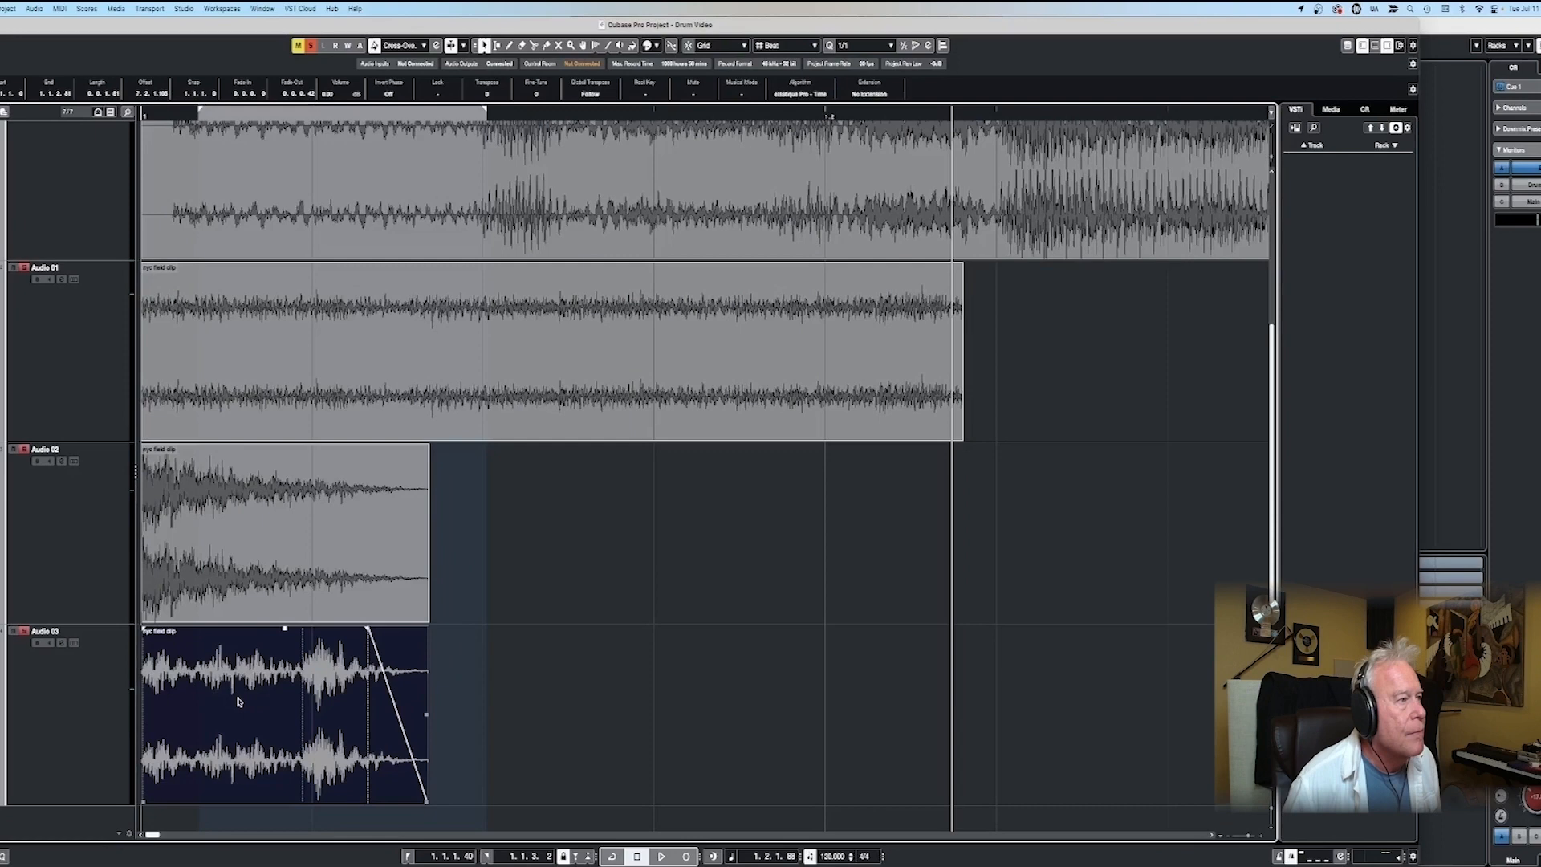
scroll(706, 473, up, 1)
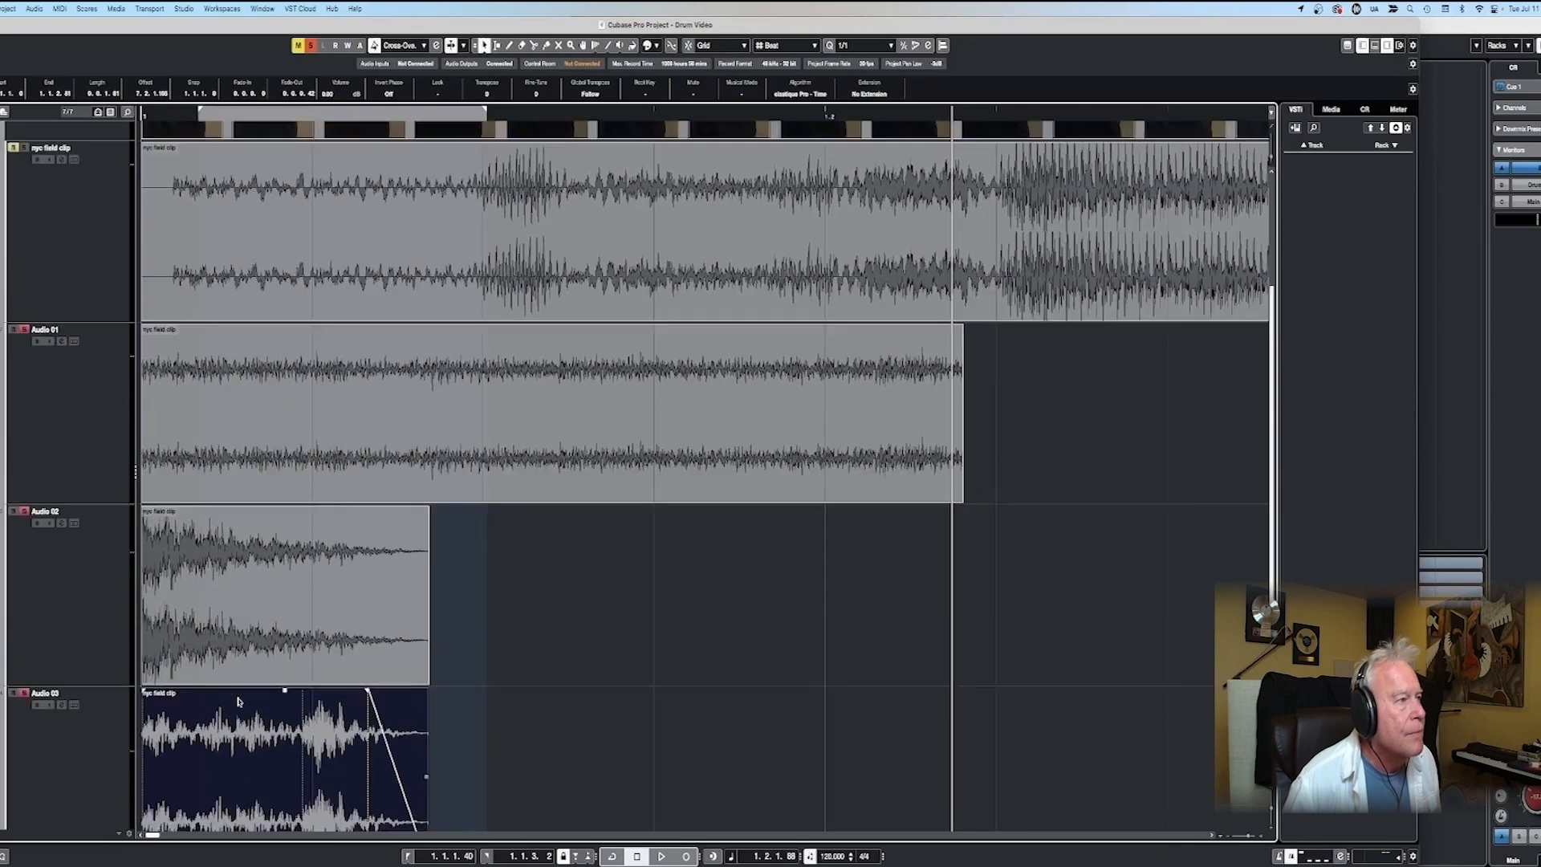
- Trim the Audio 01 snippet to the same length as the Audio 02 hit, starting at the project start and ending at 1.1.2.82
click(143, 499)
drag(143, 498, 423, 498)
drag(602, 433, 322, 433)
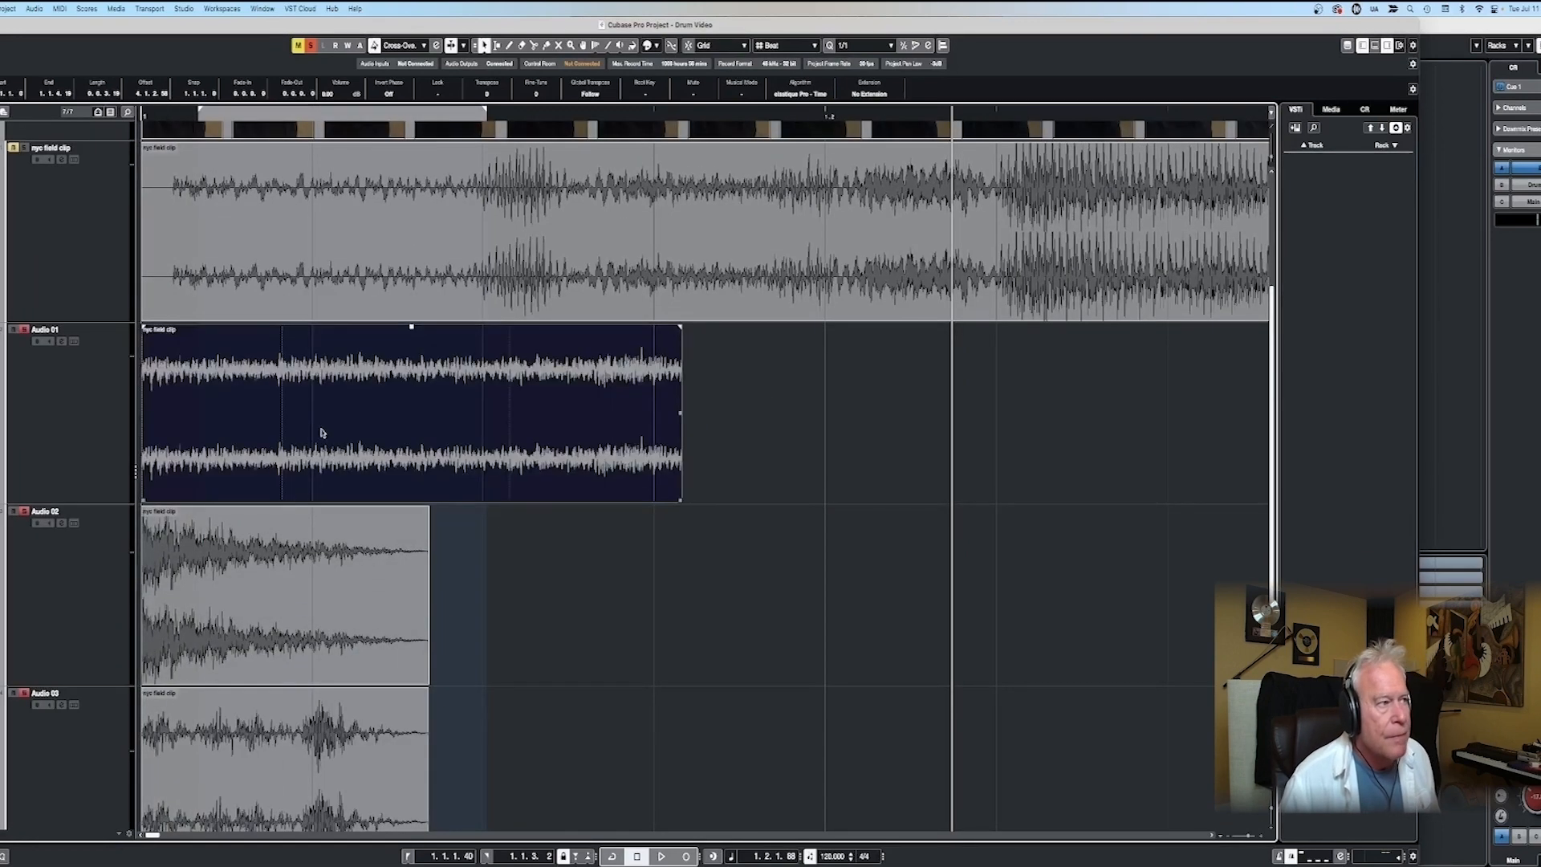
drag(143, 499, 372, 498)
drag(512, 428, 304, 427)
drag(161, 498, 182, 499)
drag(275, 464, 235, 467)
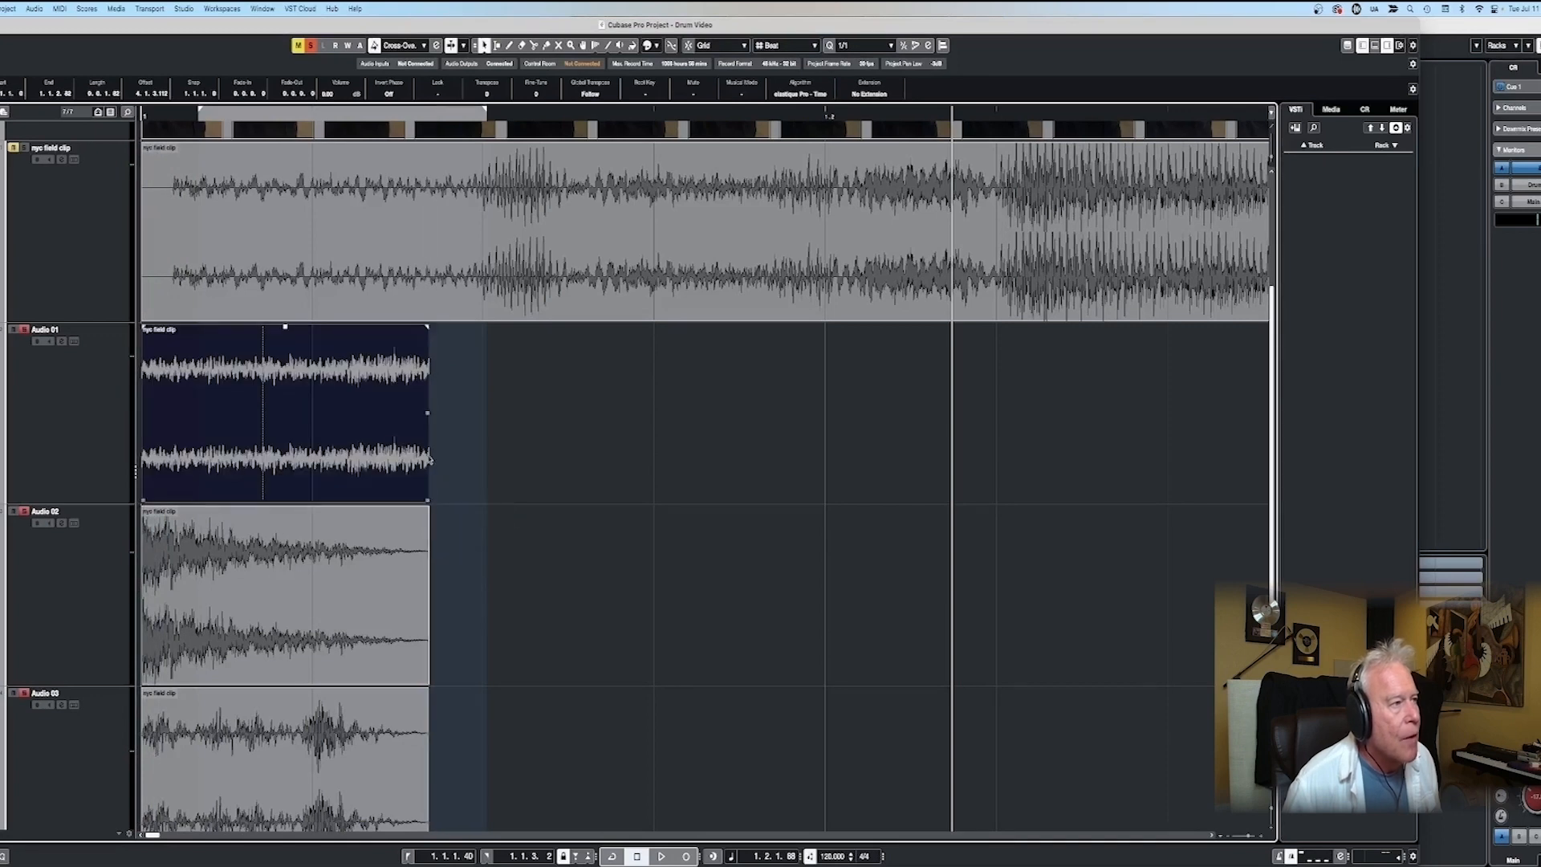
- Add a fade-out to the Audio 01 hit and play it with the locators set to 1.1.1.0 and 1.1.2.82
click(152, 117)
key(p)
key(space)
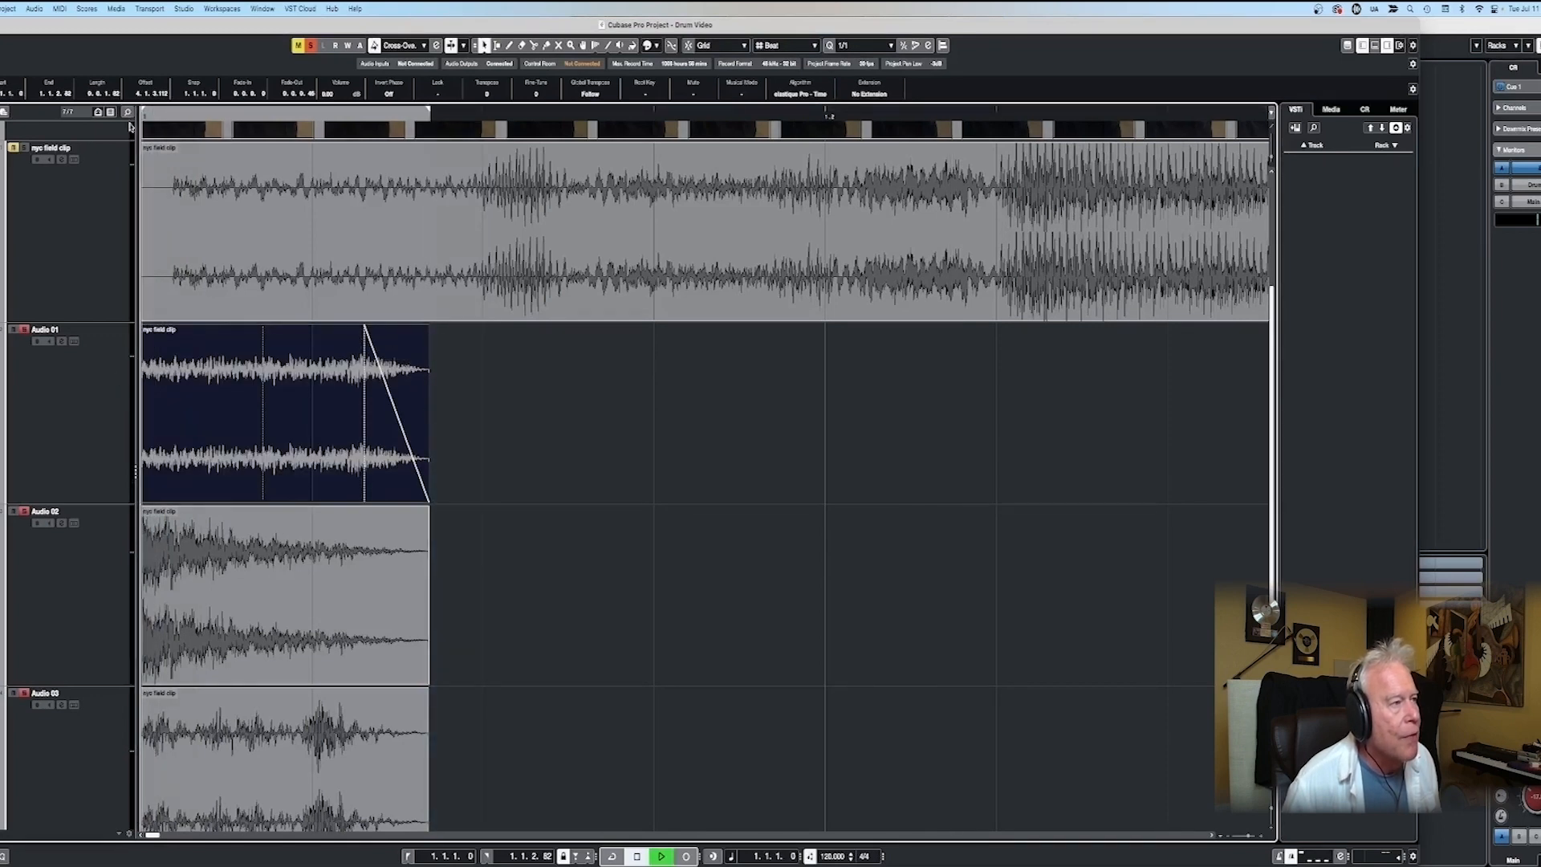
key(space)
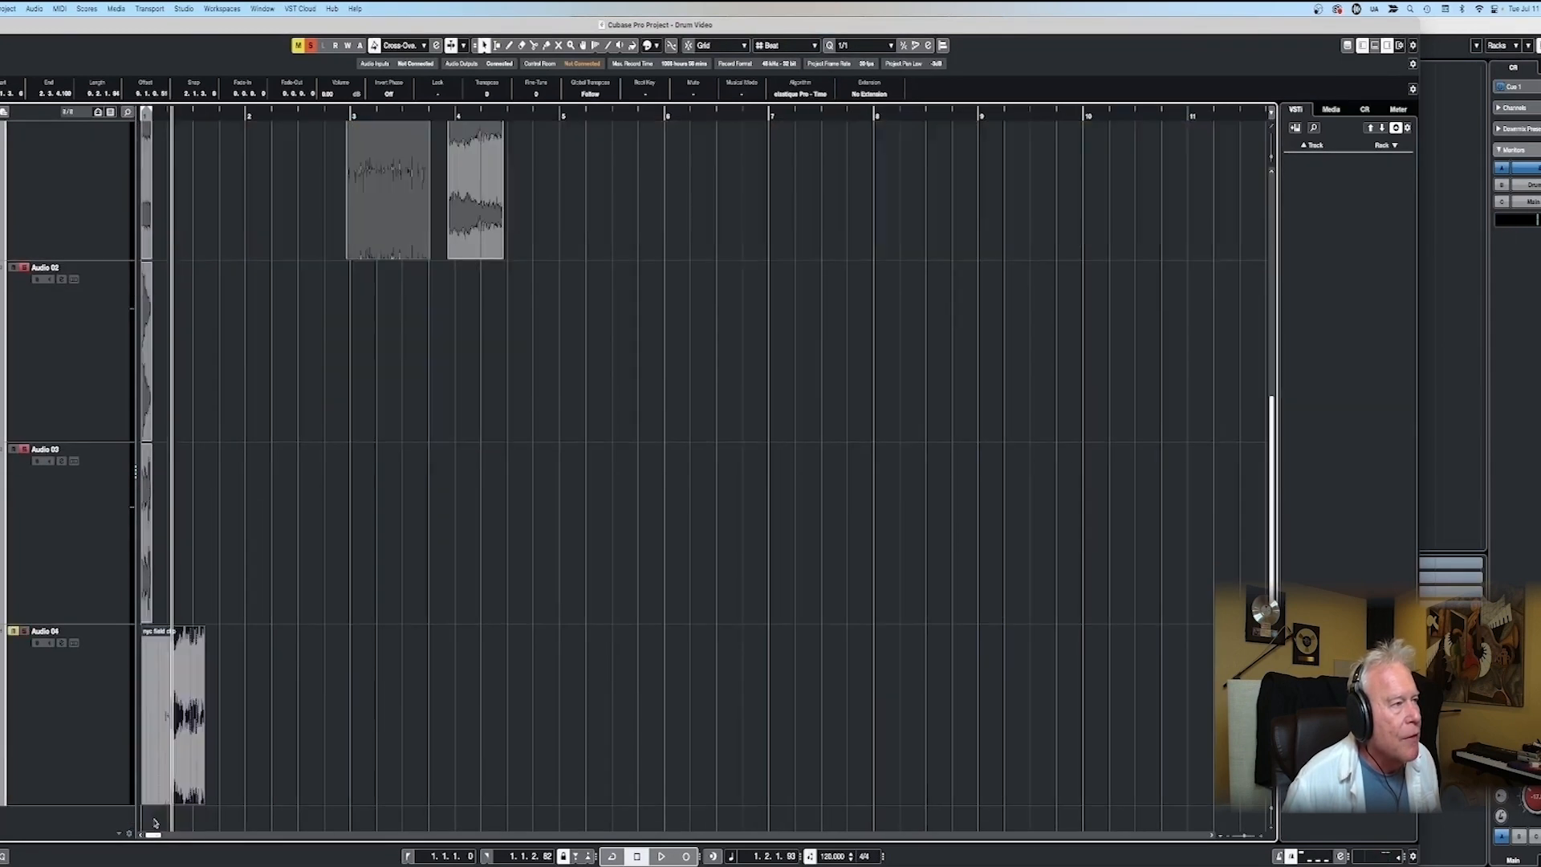
- Solo the Audio 04 track and audition the snippet on it
key(s)
key(space)
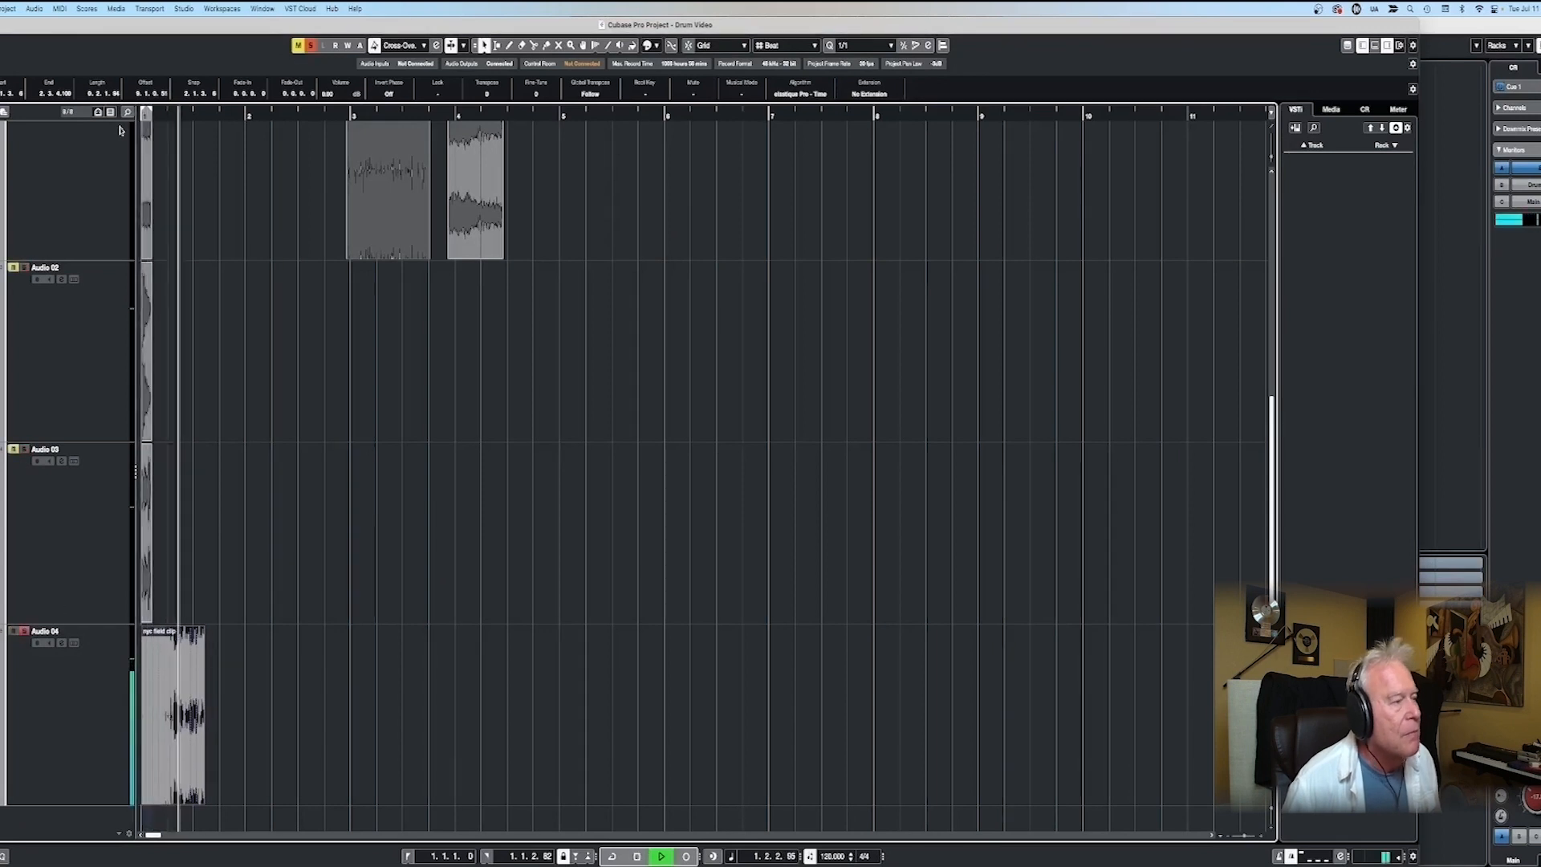
key(space)
- Trim the lead-in off the Audio 04 snippet and move the snippet to the project start
drag(142, 688, 165, 687)
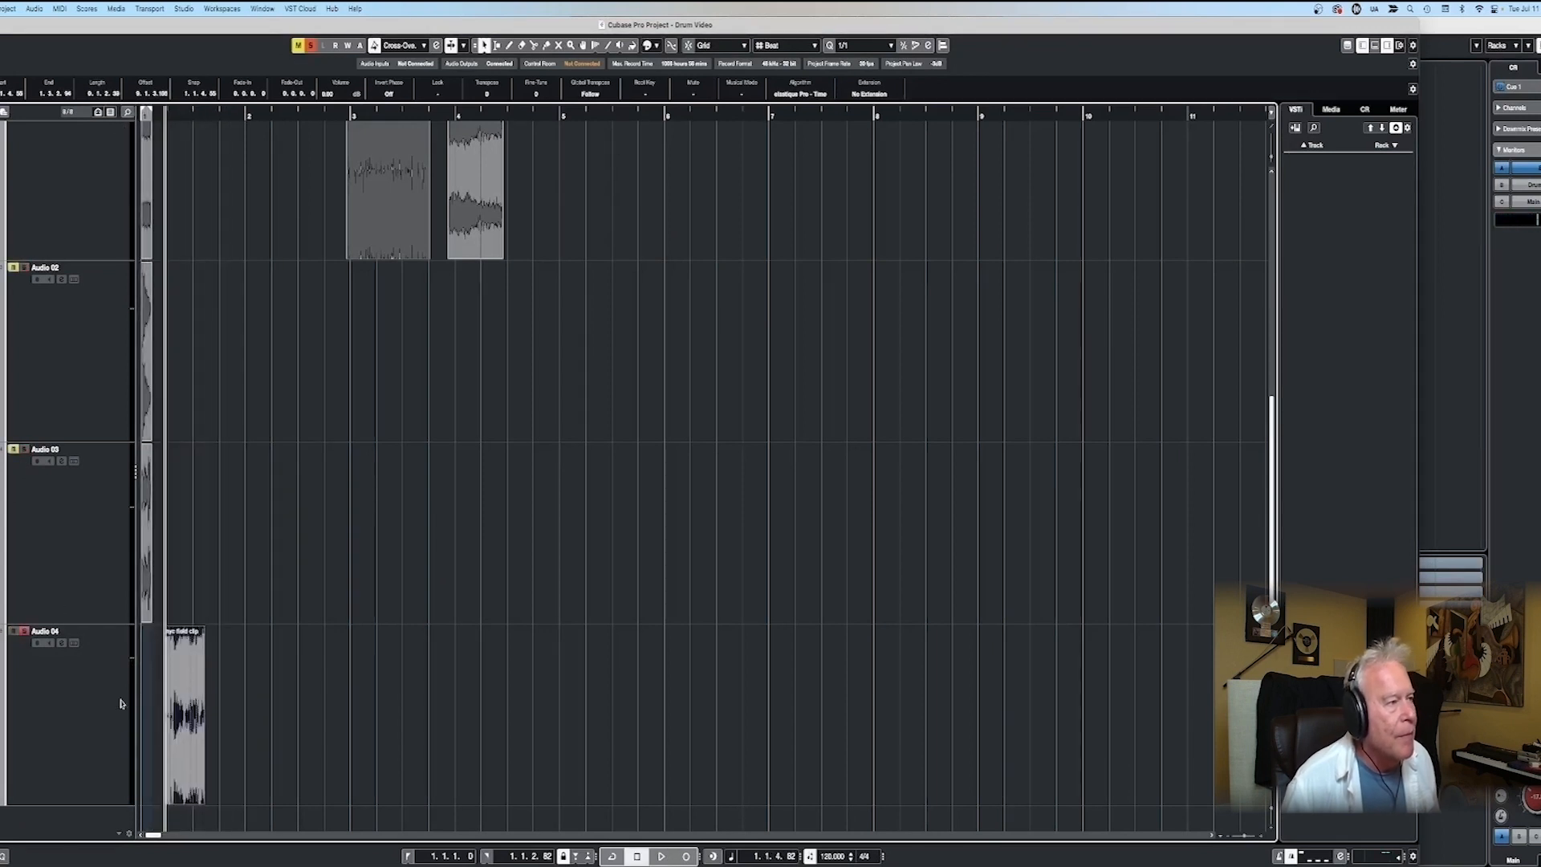
scroll(151, 708, up, 10)
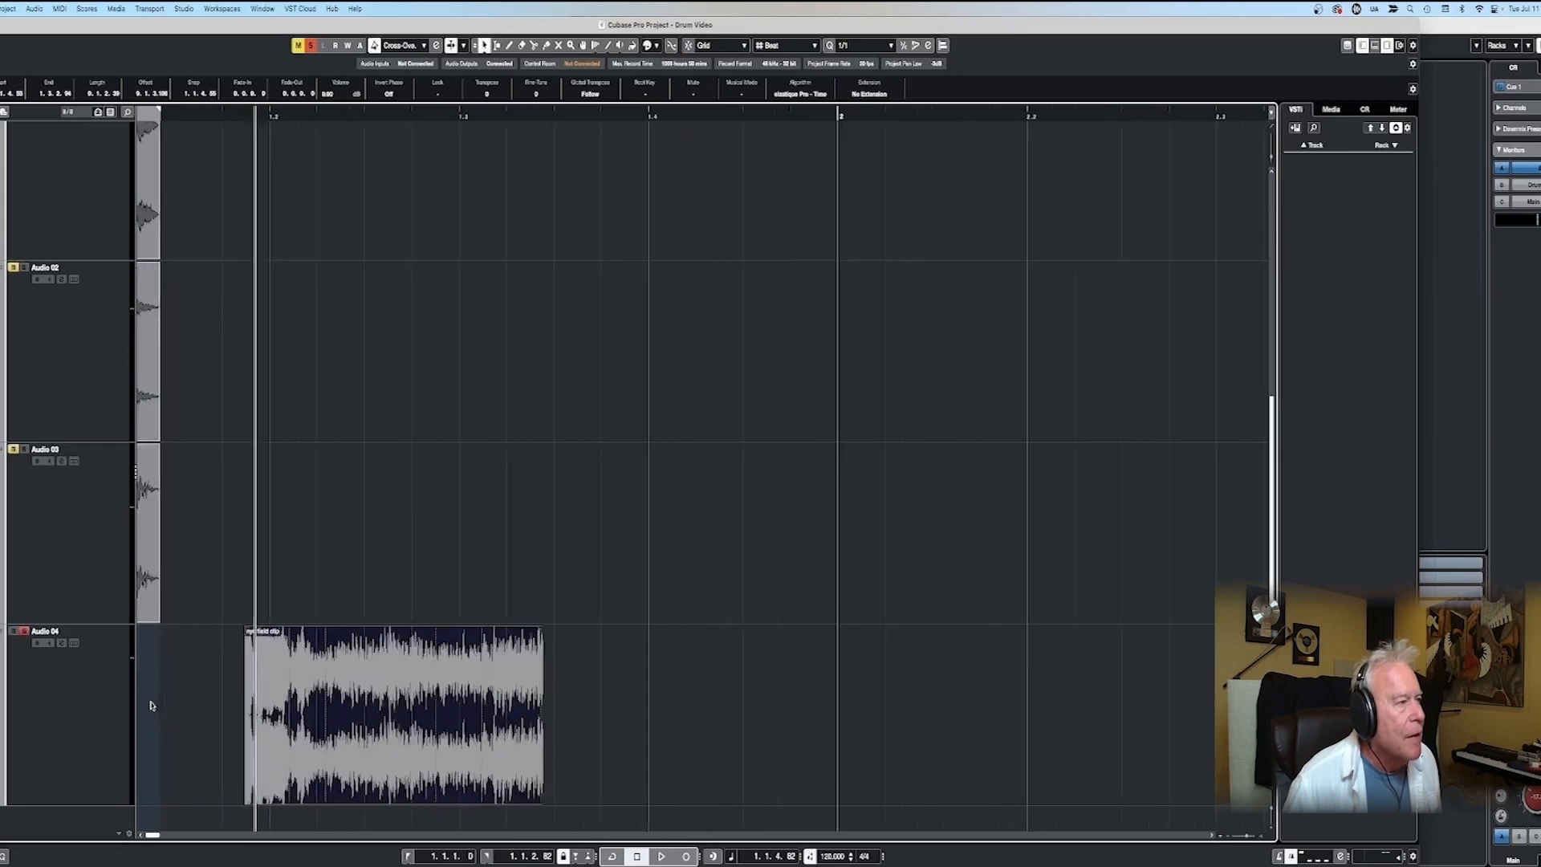
scroll(151, 708, left, 2)
drag(406, 721, 242, 742)
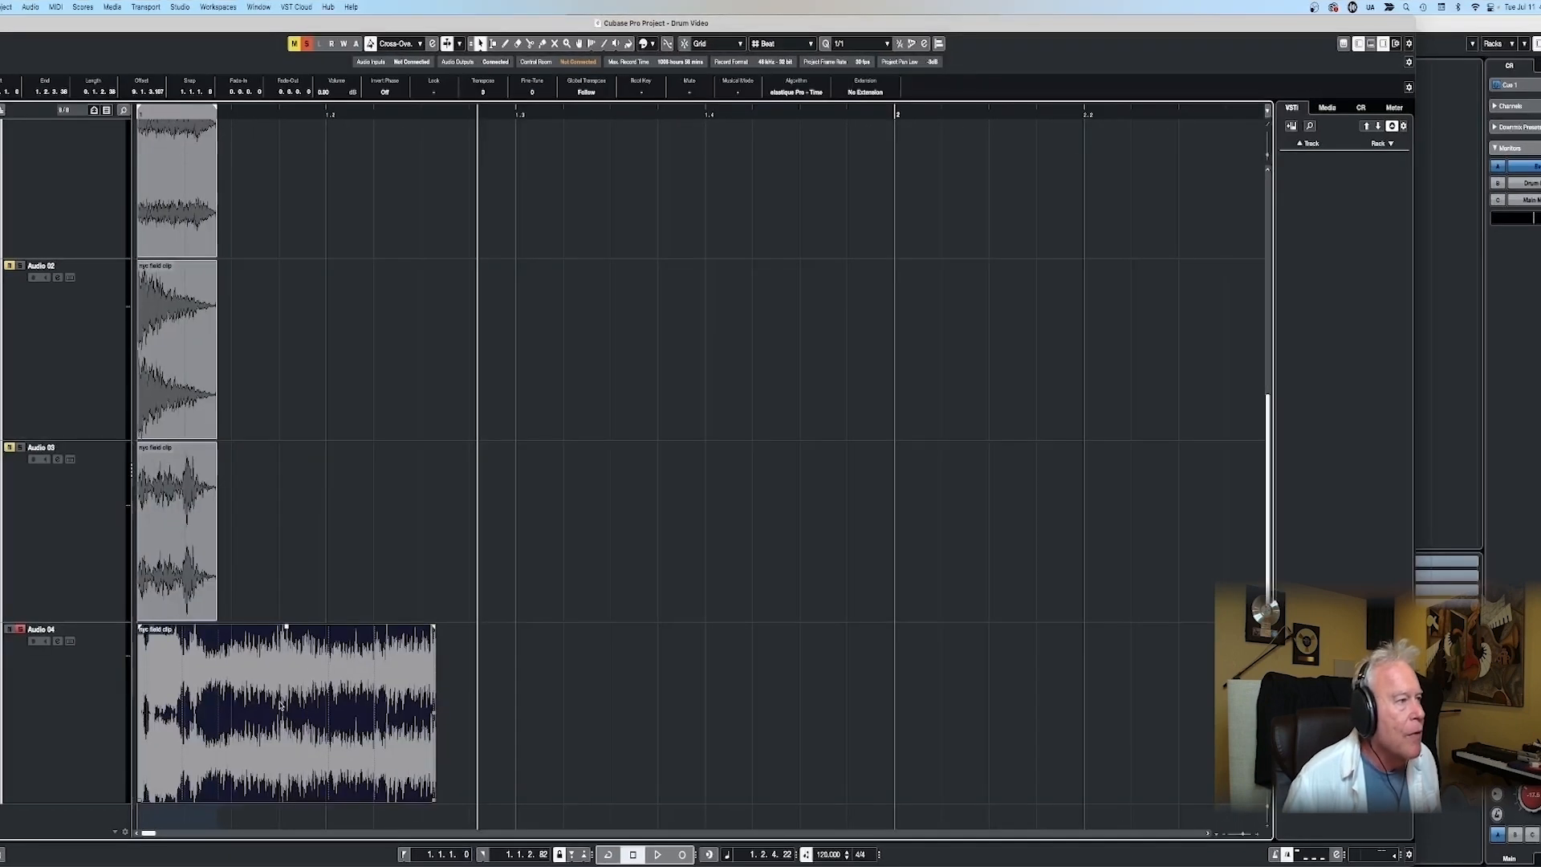
- Apply a Time Stretch with a 50% ratio and the MPEX - Solo Musical algorithm to the Audio 04 snippet as a new version
right_click(280, 705)
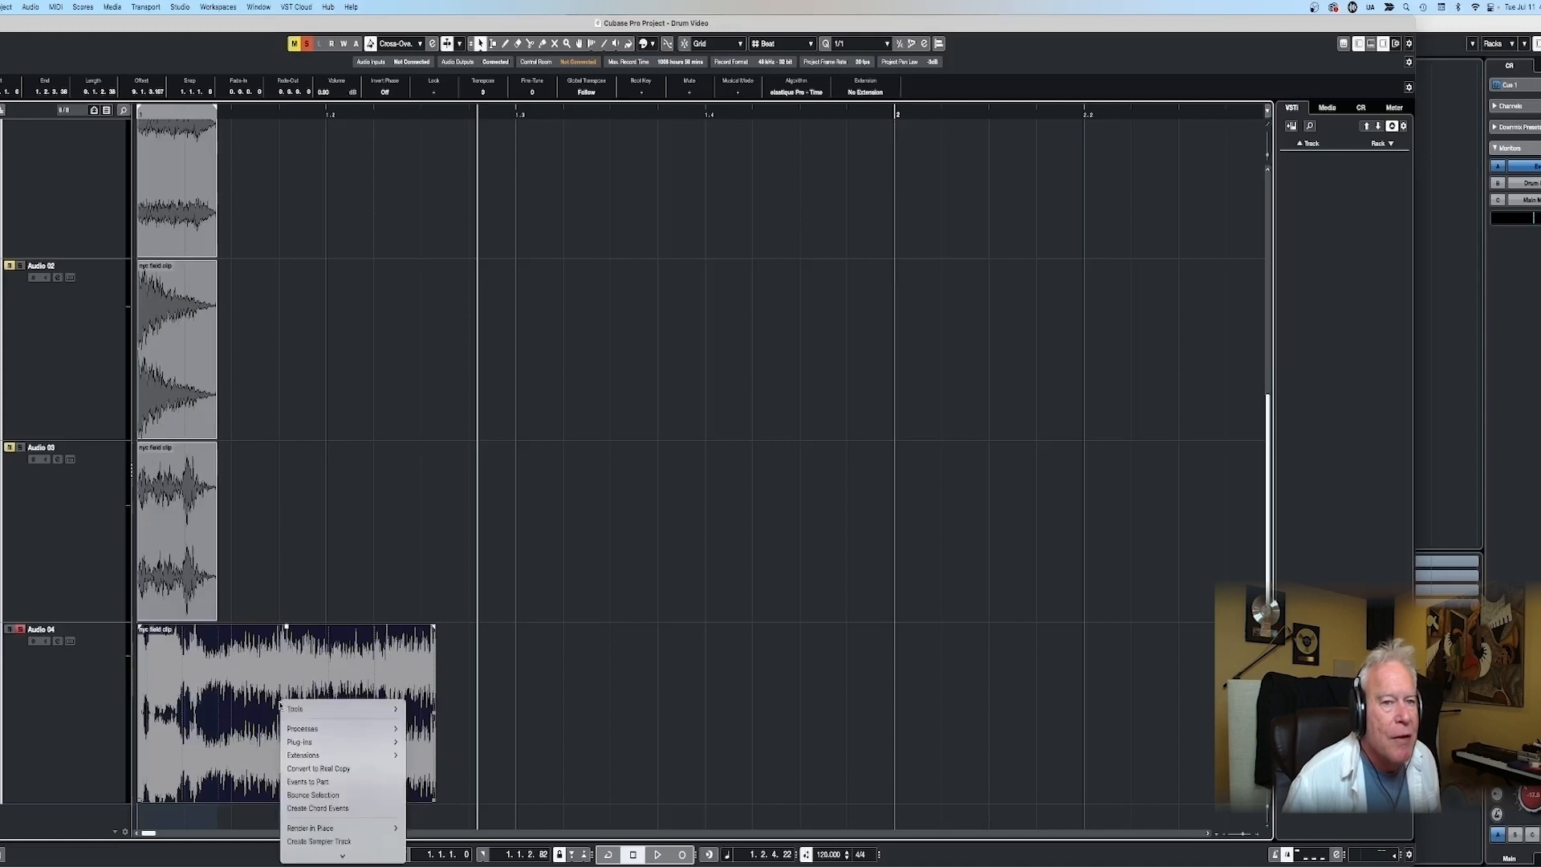
mouse_move(295, 730)
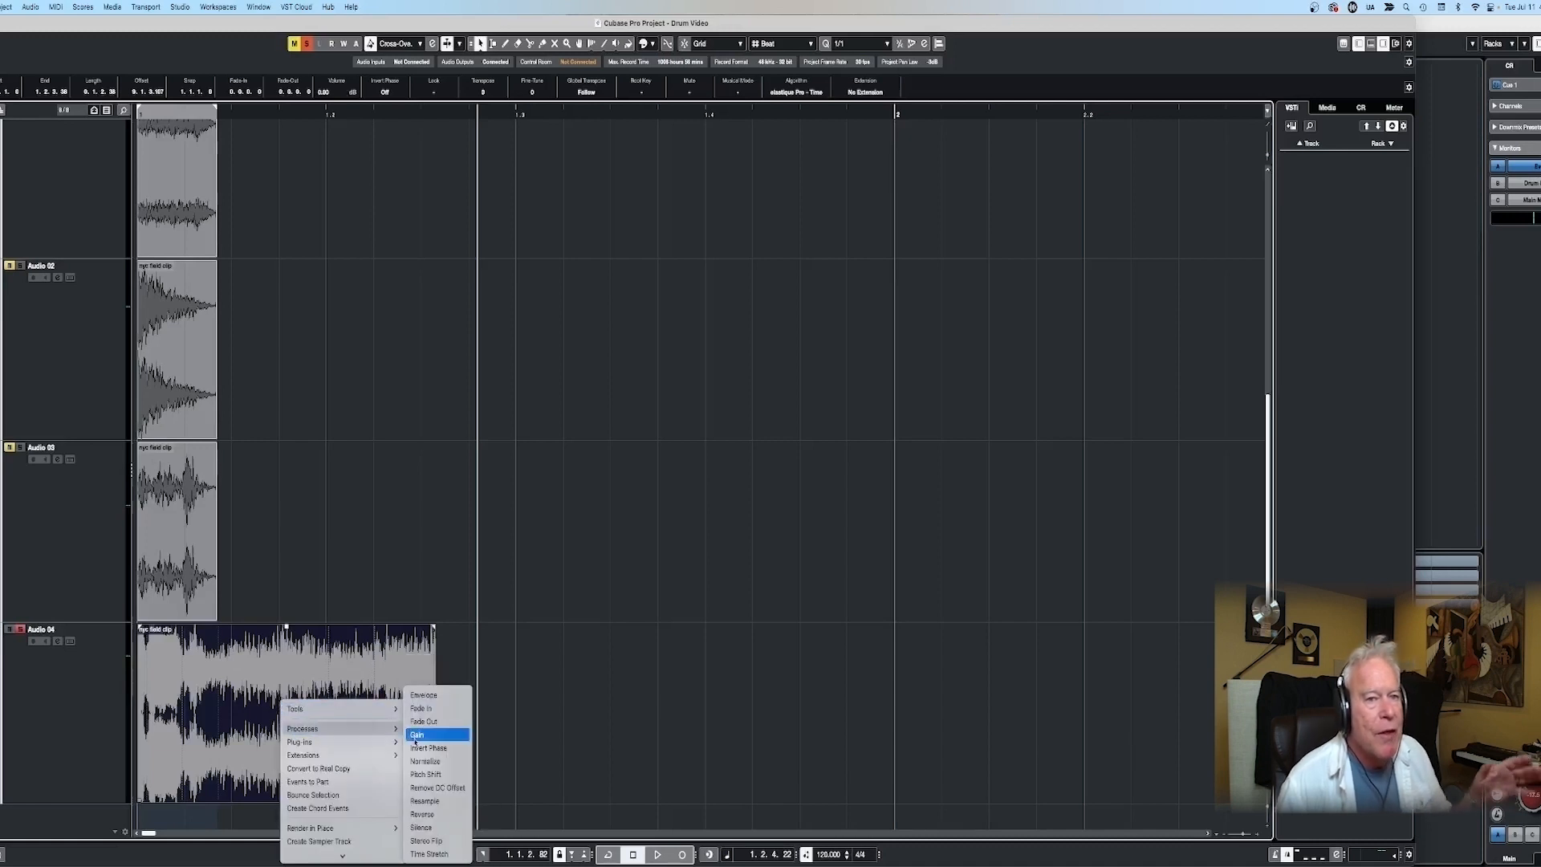
click(427, 854)
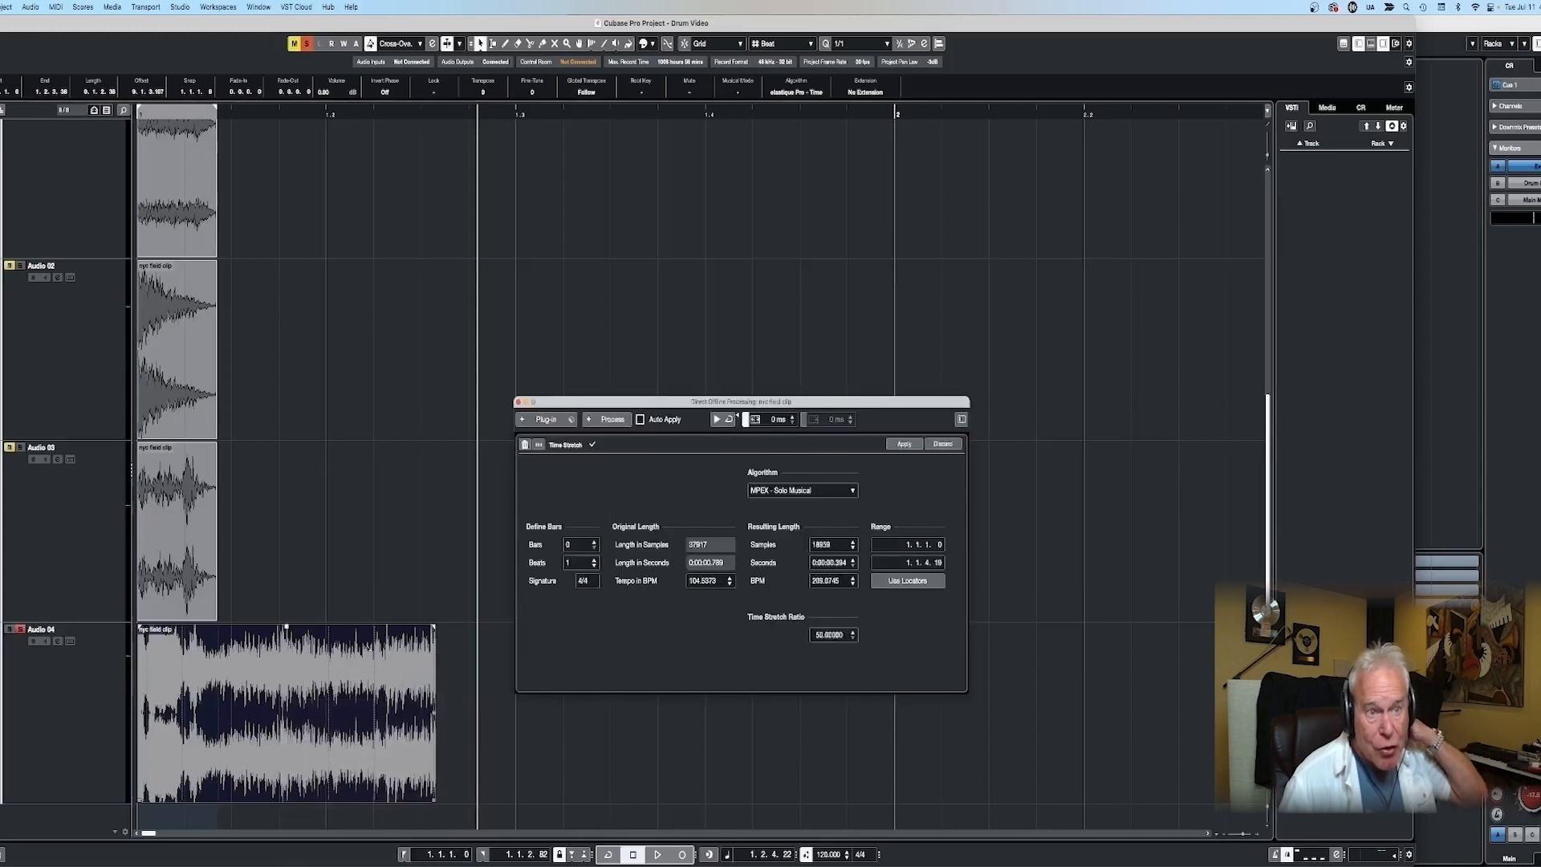
click(835, 636)
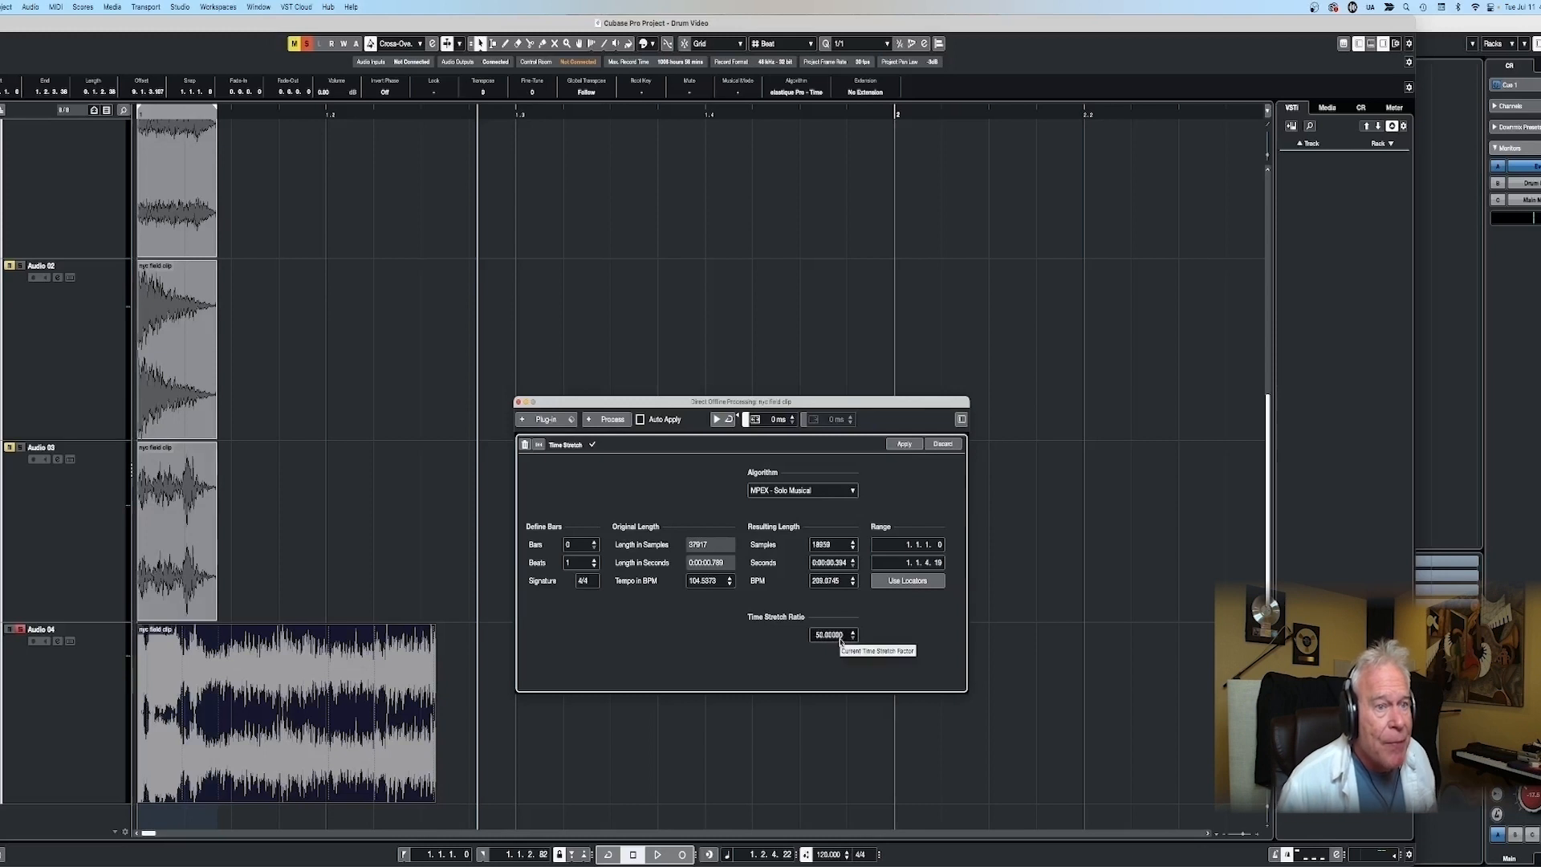
click(904, 445)
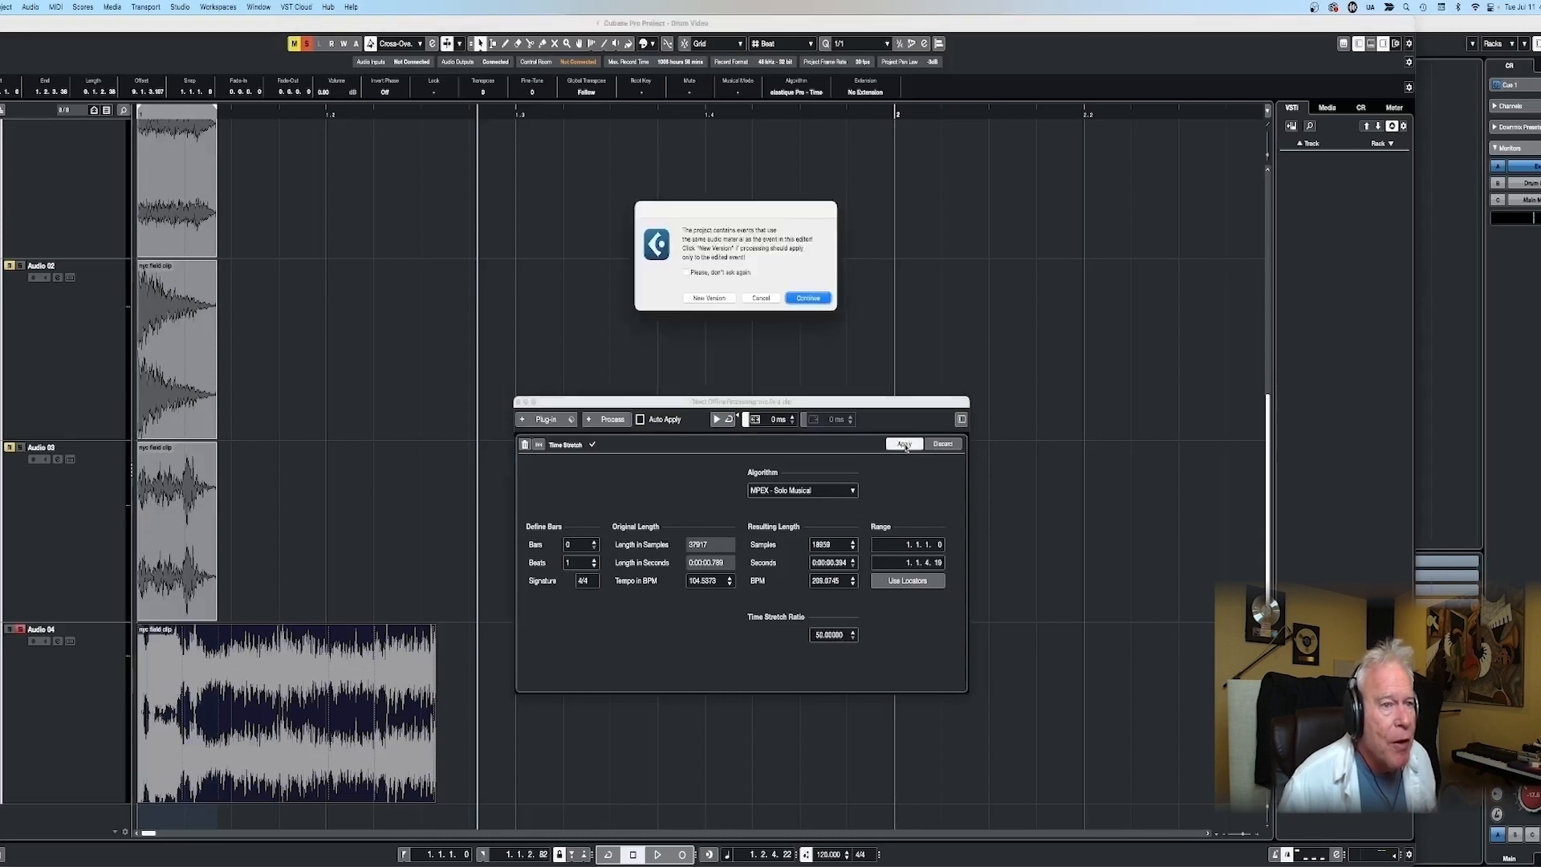
click(709, 298)
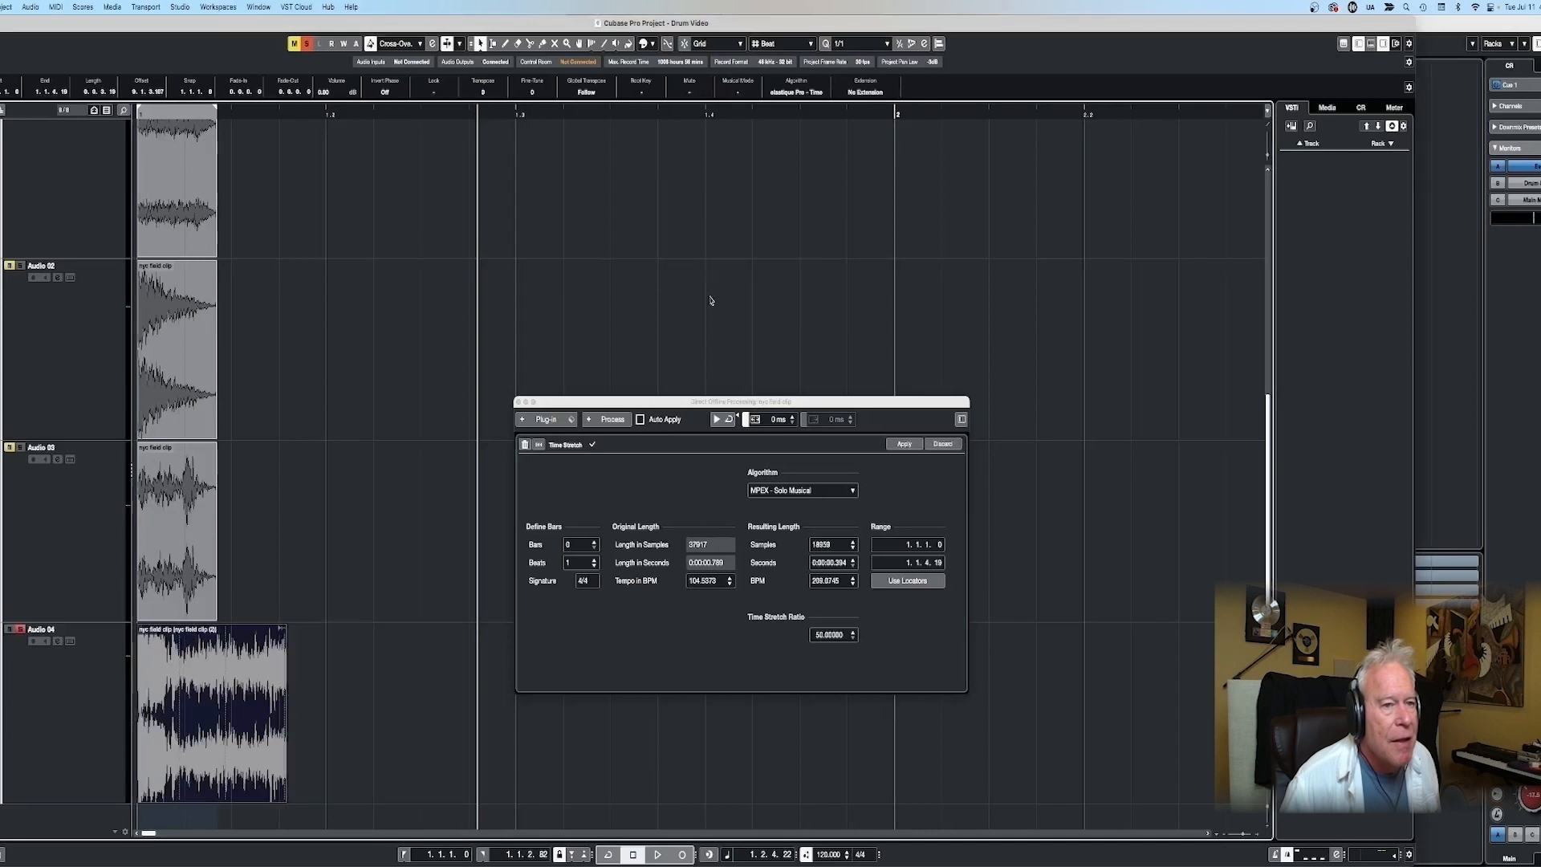
- Audition the stretched Audio 04 snippet alone and with all tracks unsoloed
key(space)
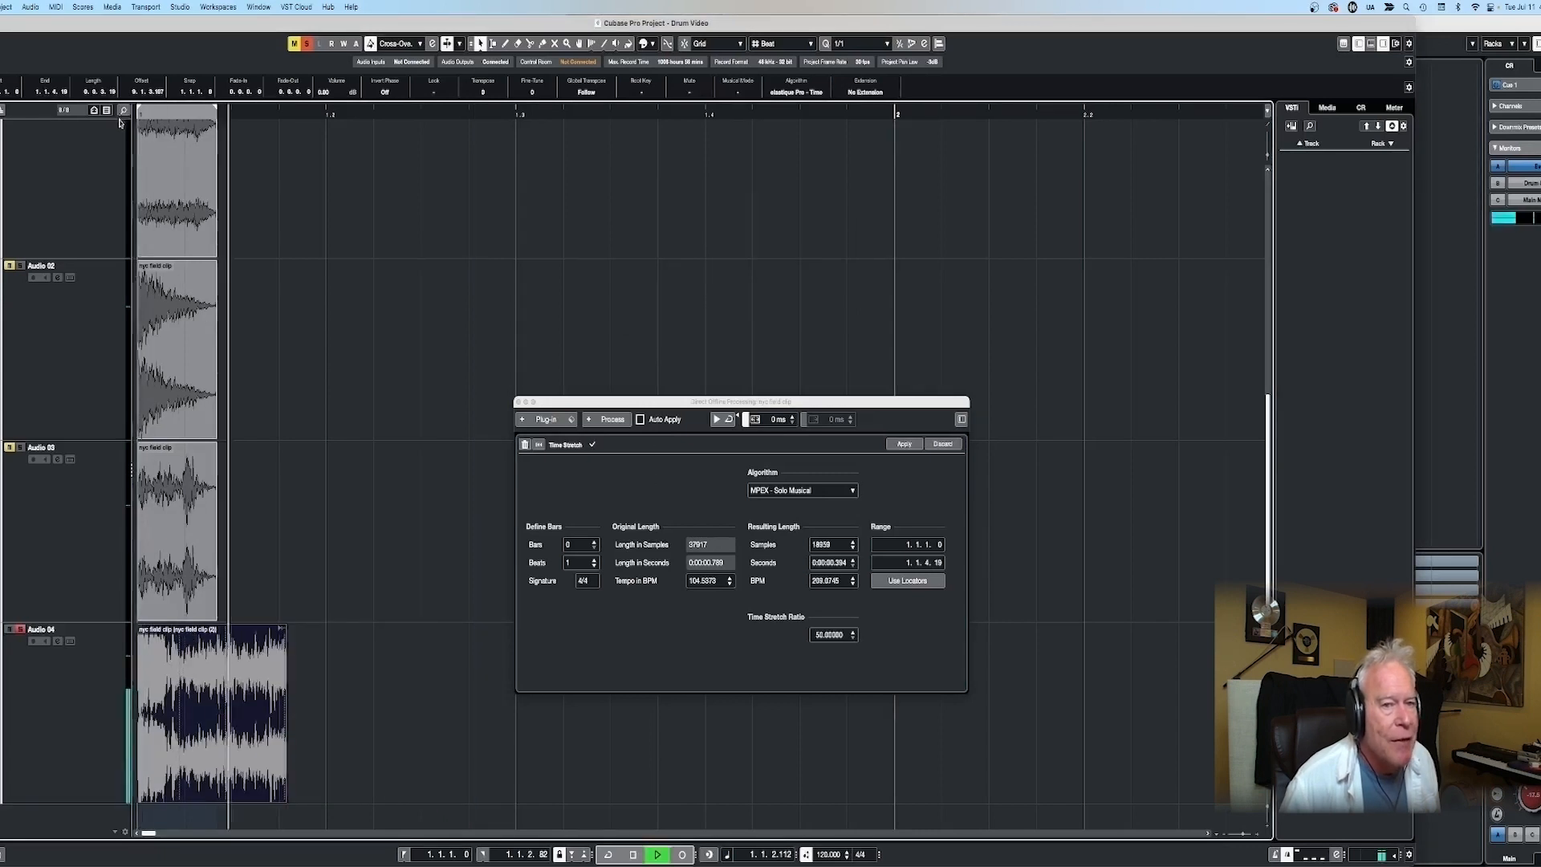
key(space)
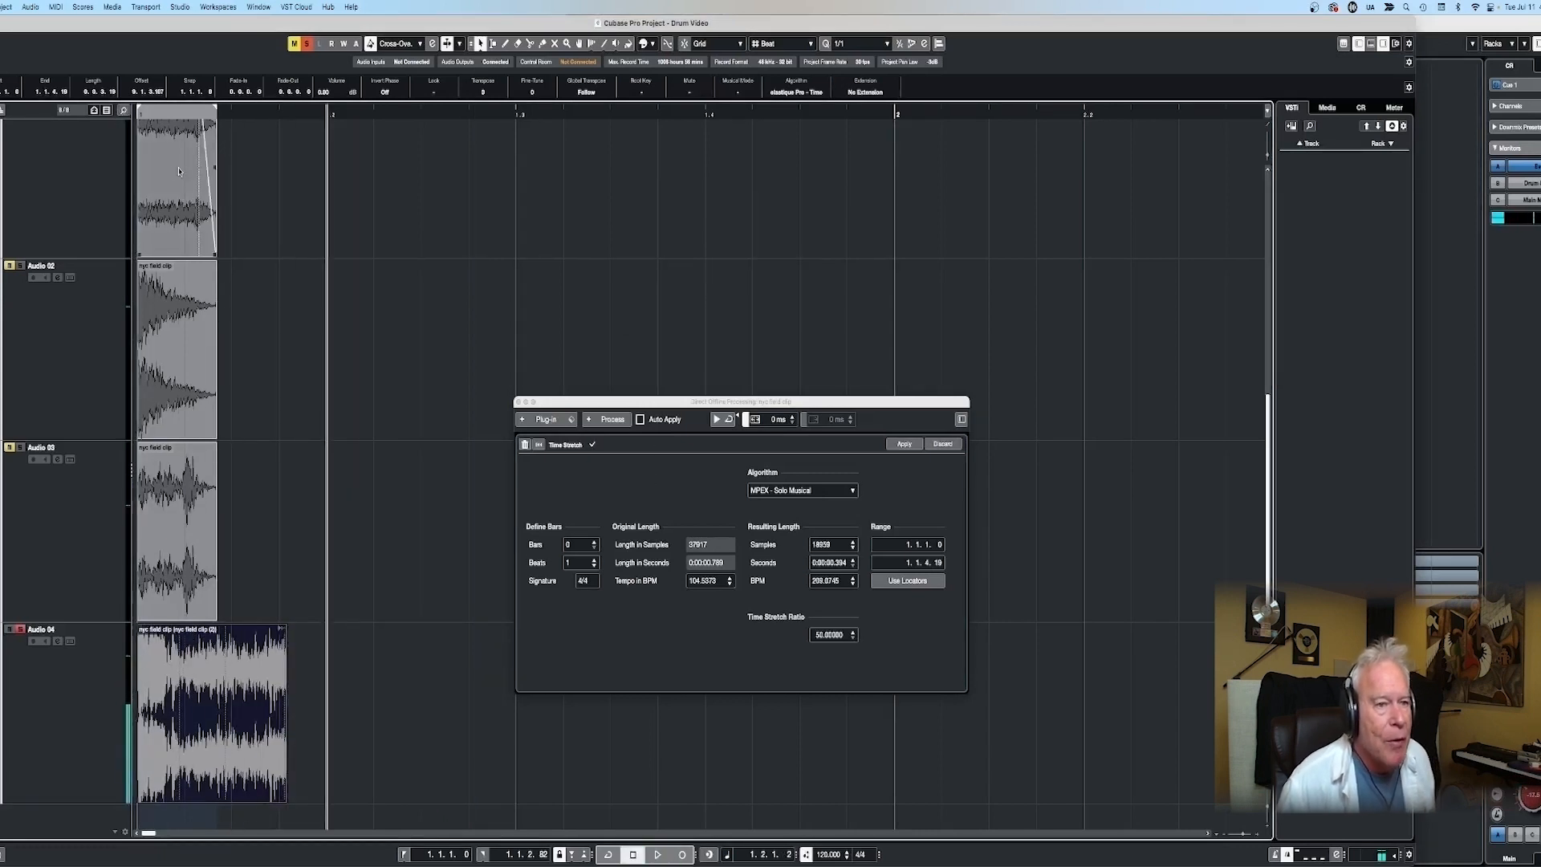
key(space)
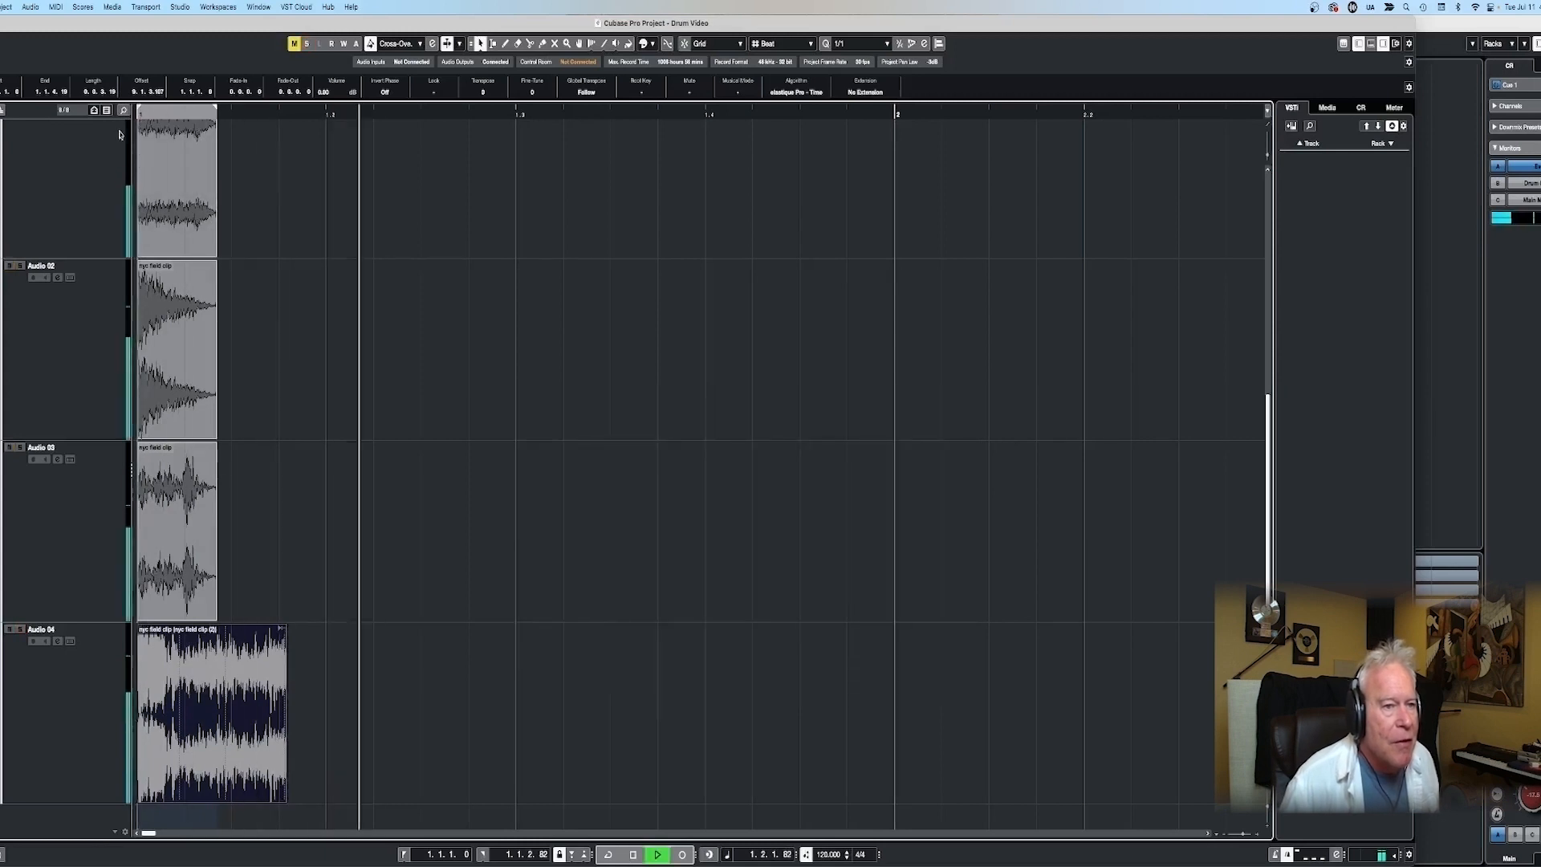
key(space)
drag(215, 265, 193, 265)
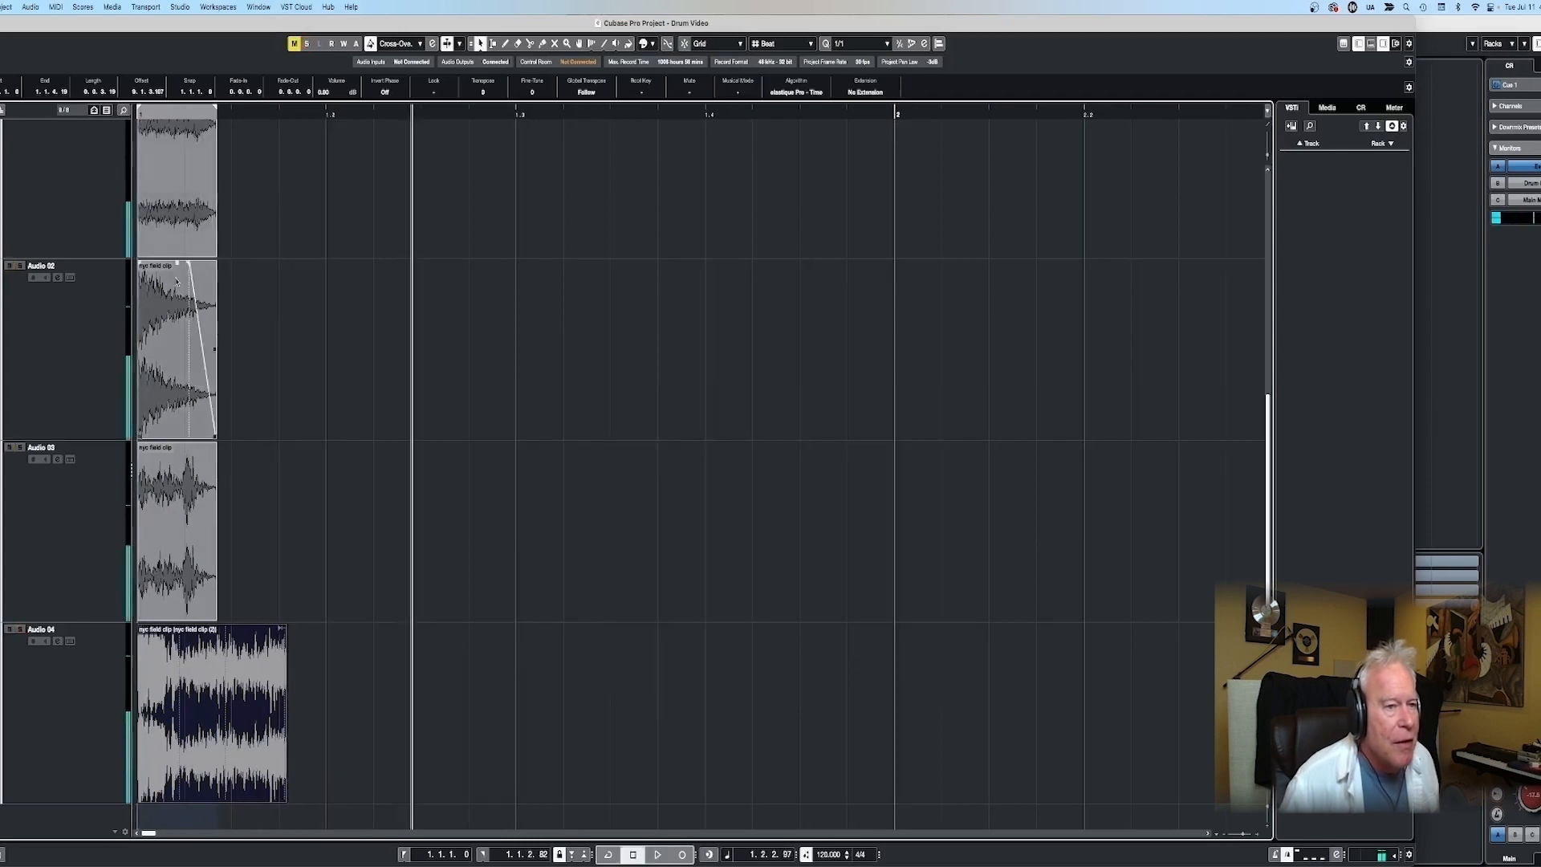
- Trim the start and end of the stretched Audio 04 snippet to match the length of the other hits
drag(138, 790, 190, 790)
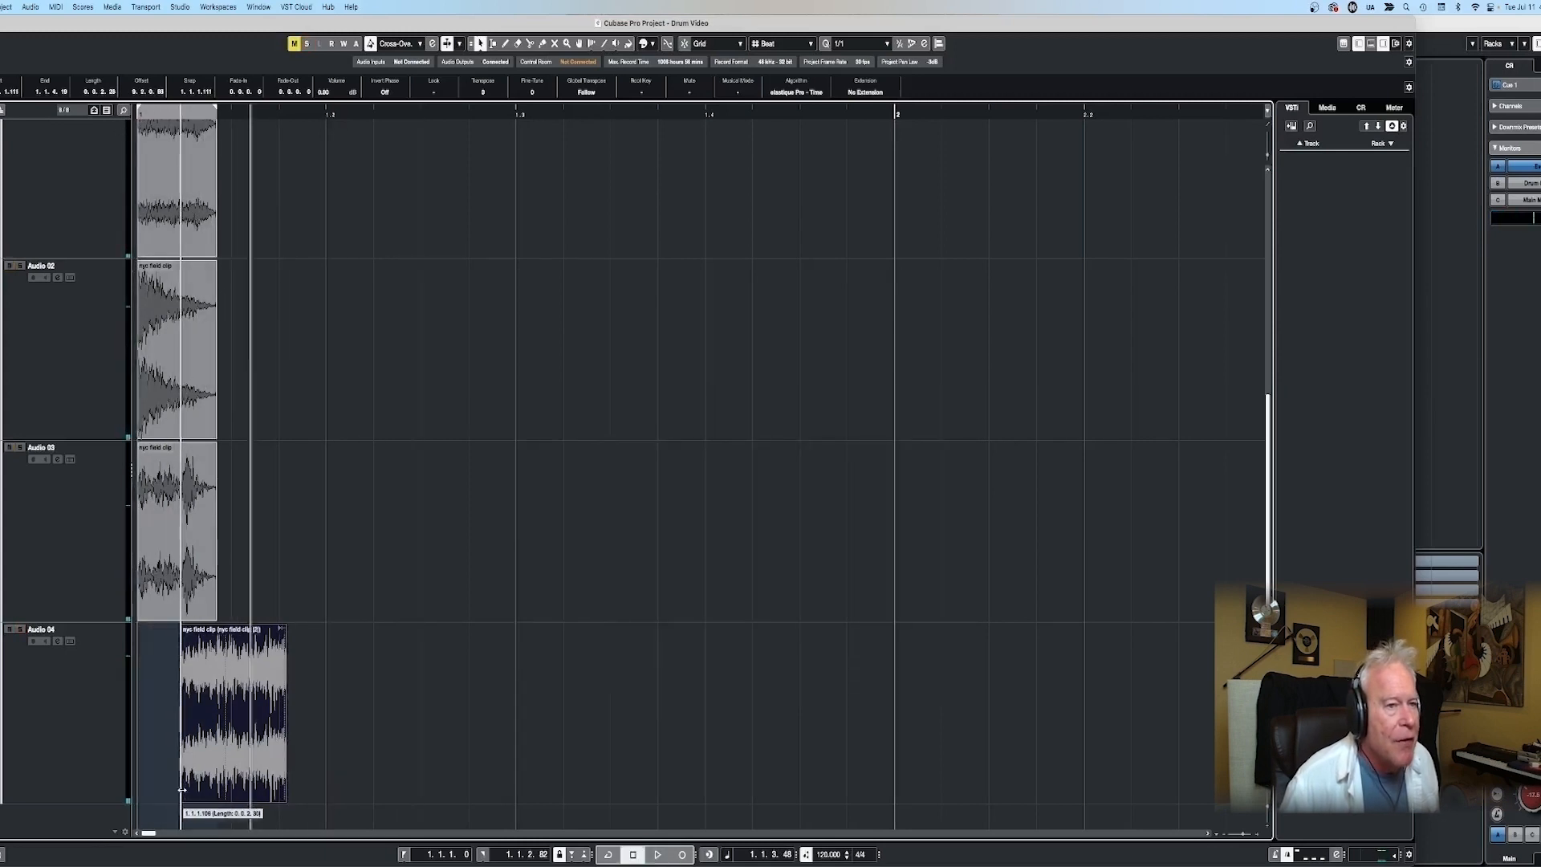
drag(225, 713, 175, 713)
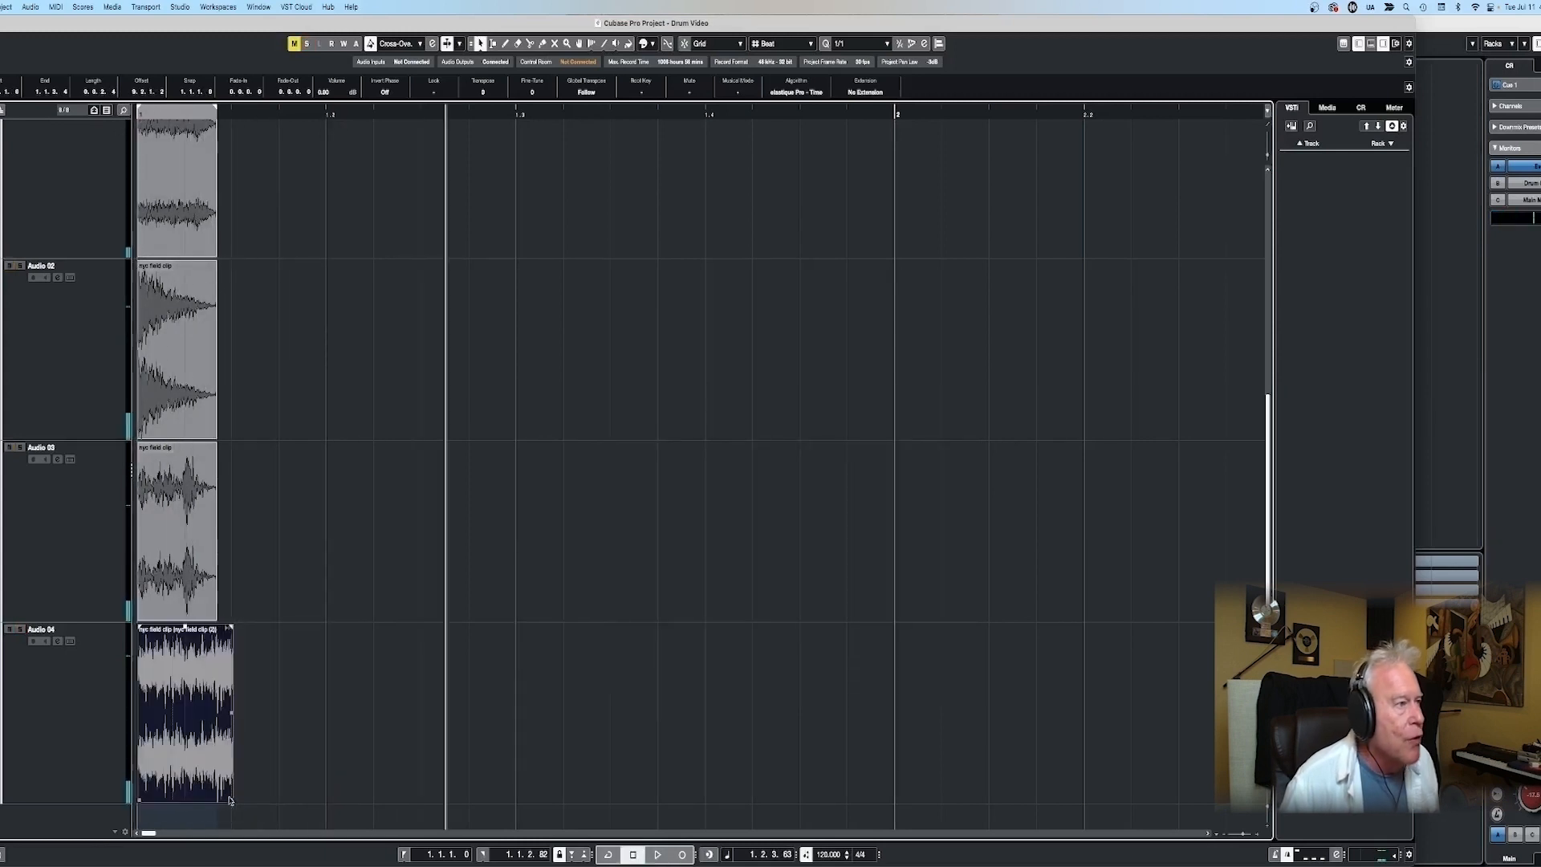
drag(234, 799, 215, 800)
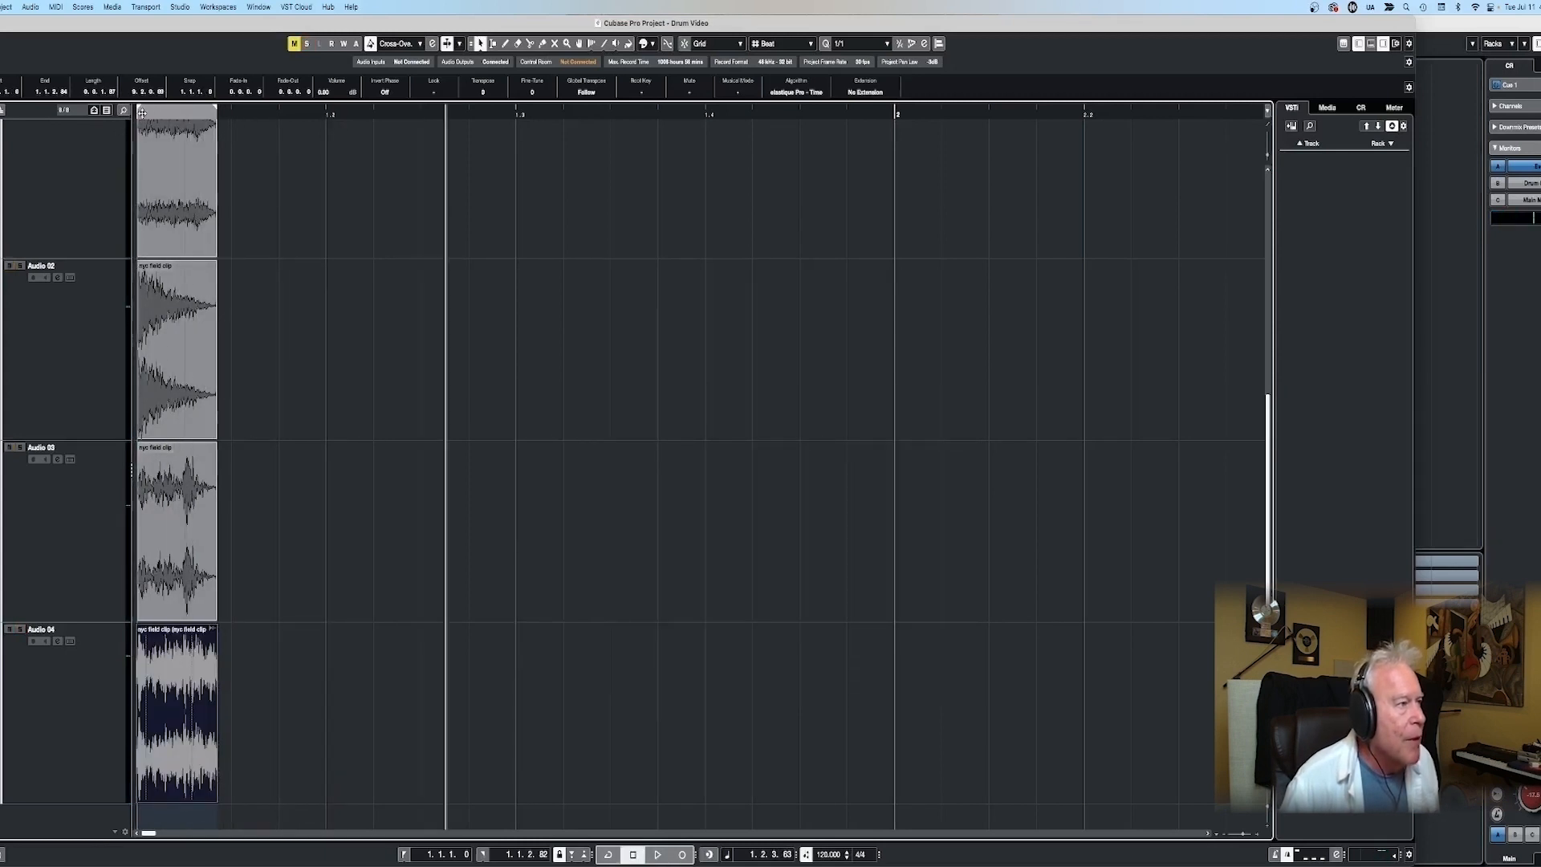
drag(140, 115, 126, 116)
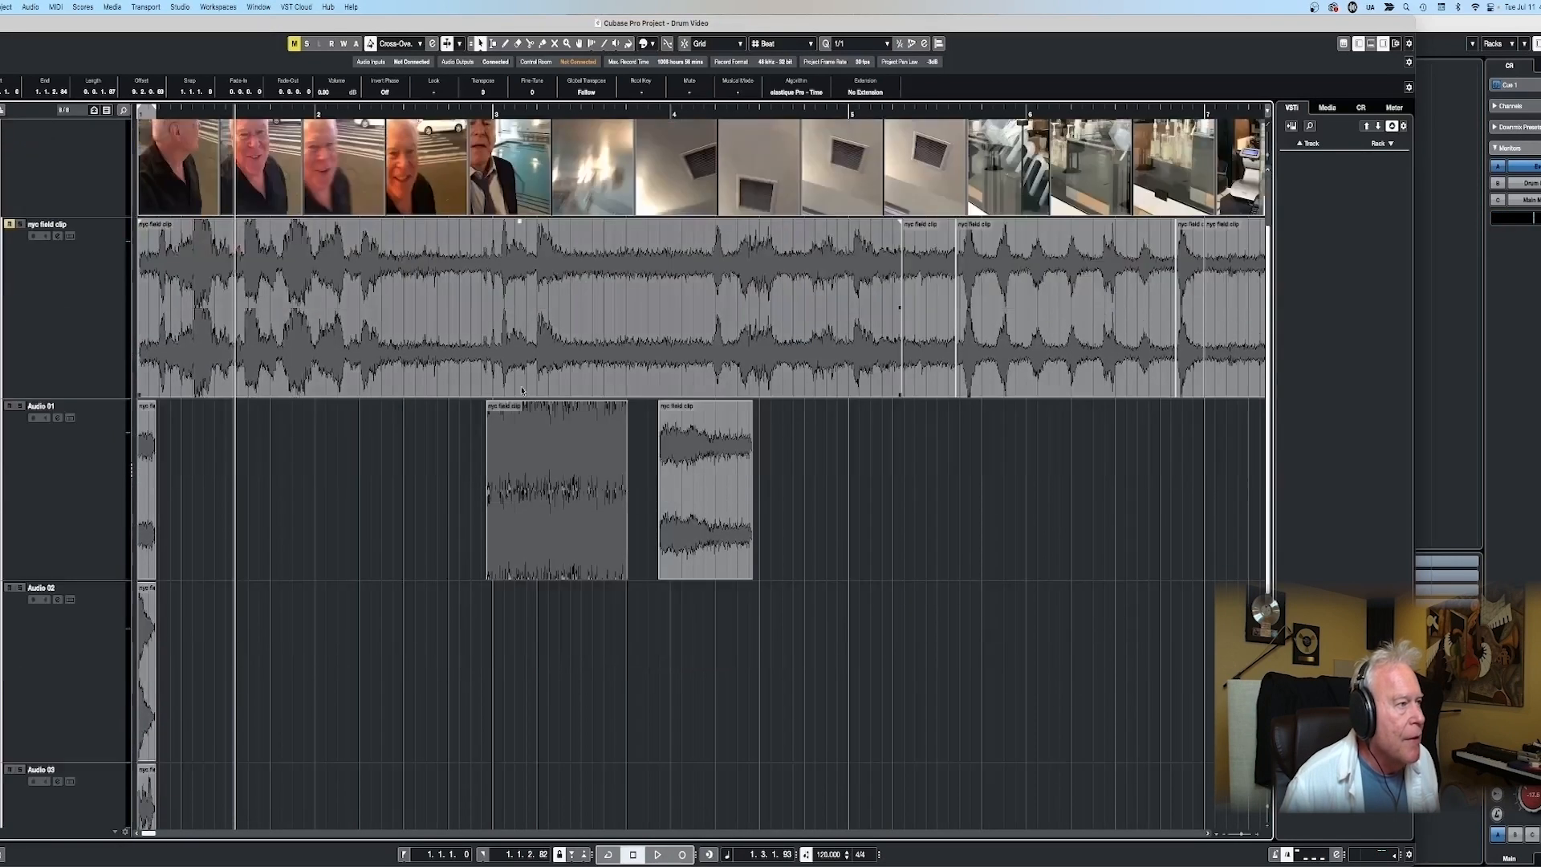
- Move the two remaining snippets from the Audio 01 track onto new Audio 05 and Audio 06 tracks at the project start
drag(559, 490, 560, 445)
drag(520, 201, 172, 828)
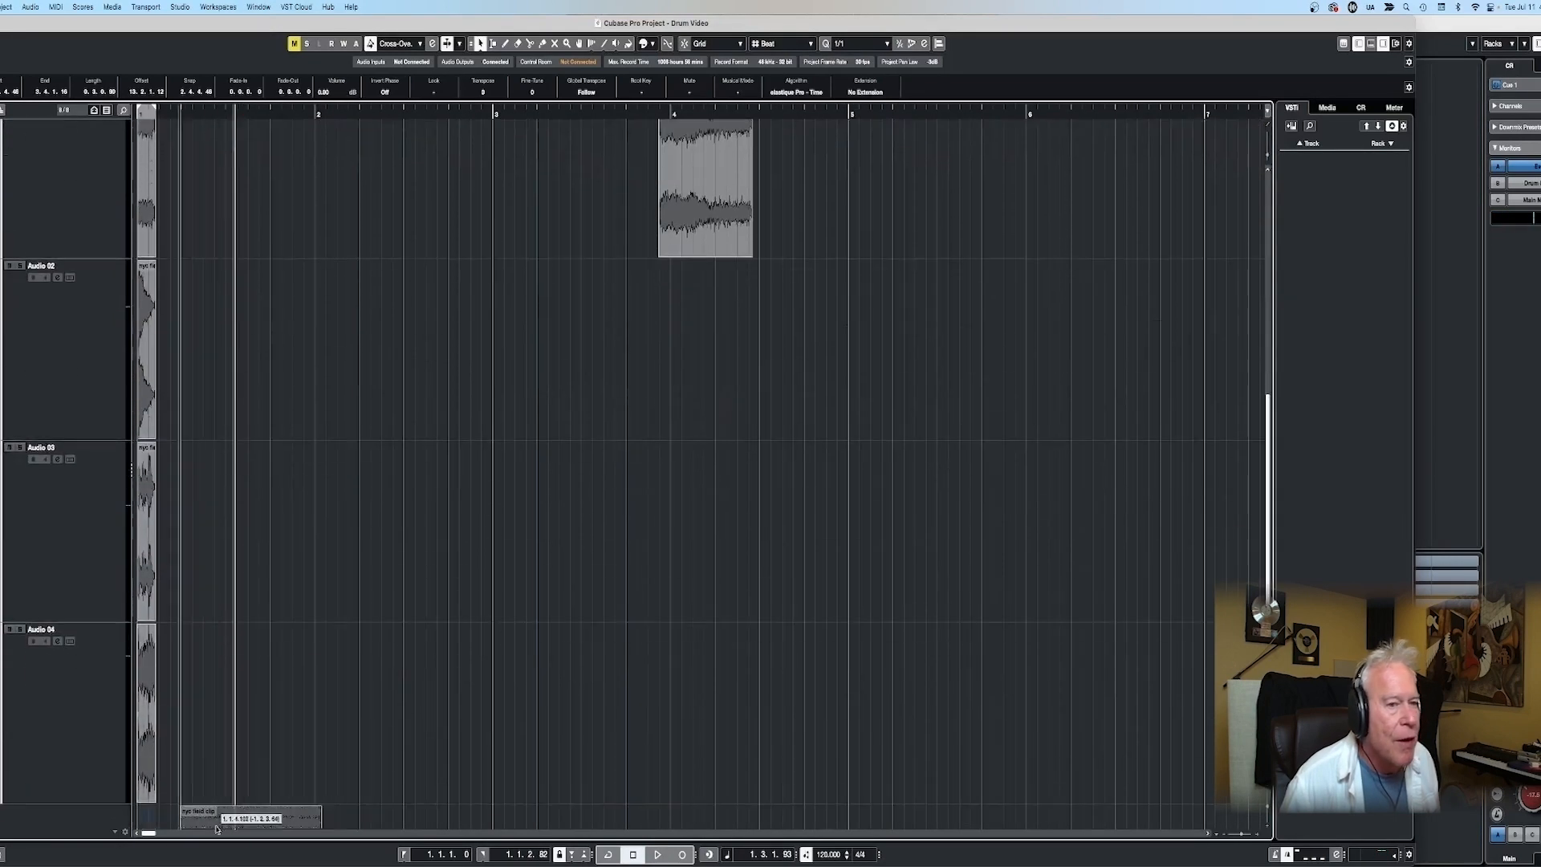
drag(701, 207, 195, 690)
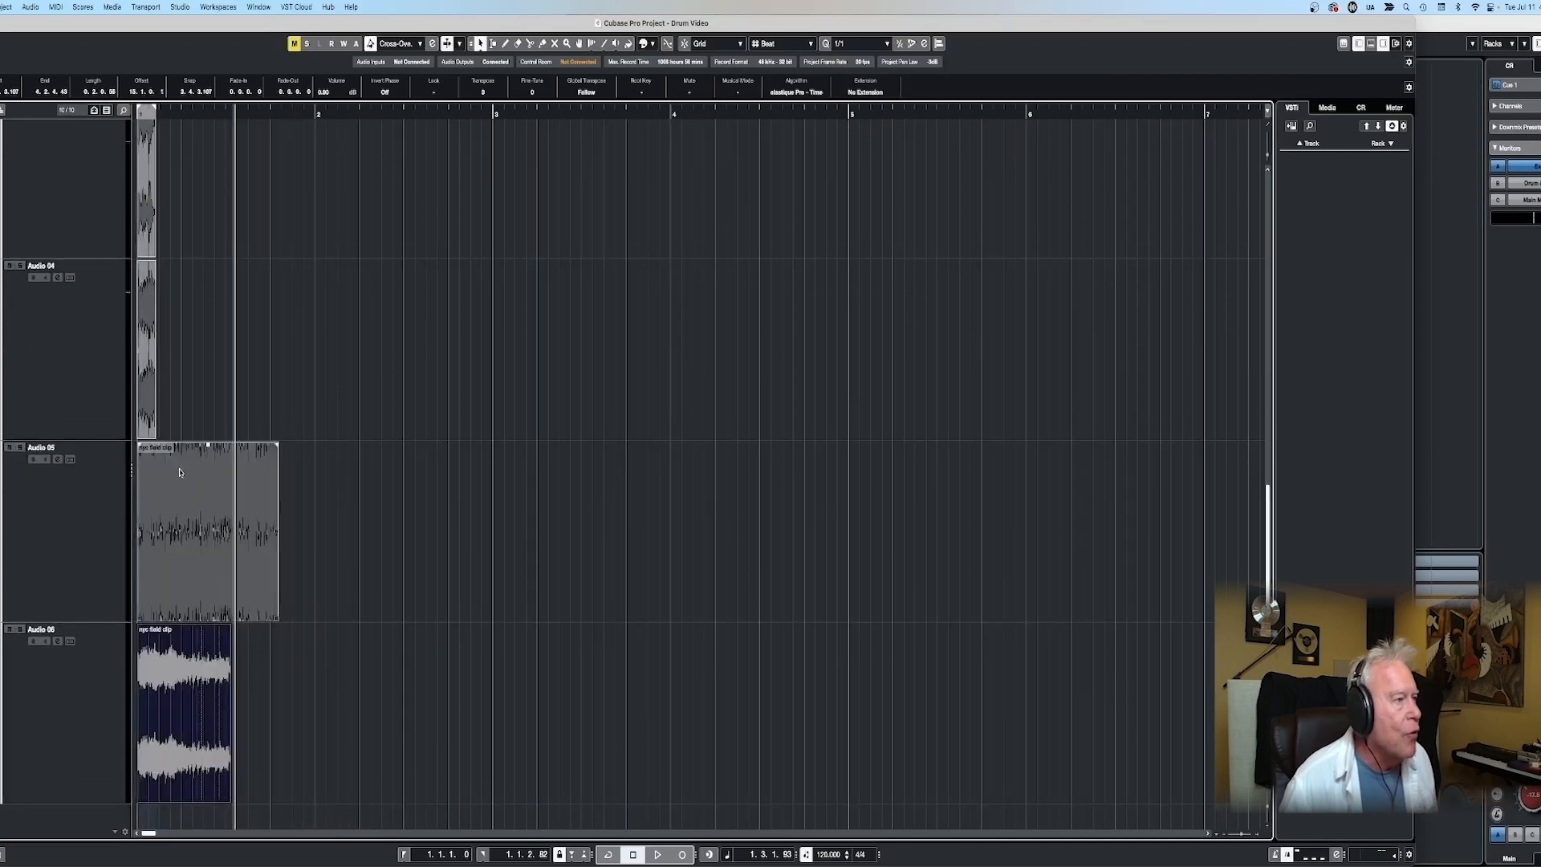
- Solo the Audio 05 track and audition its snippet from the project start
click(139, 117)
key(space)
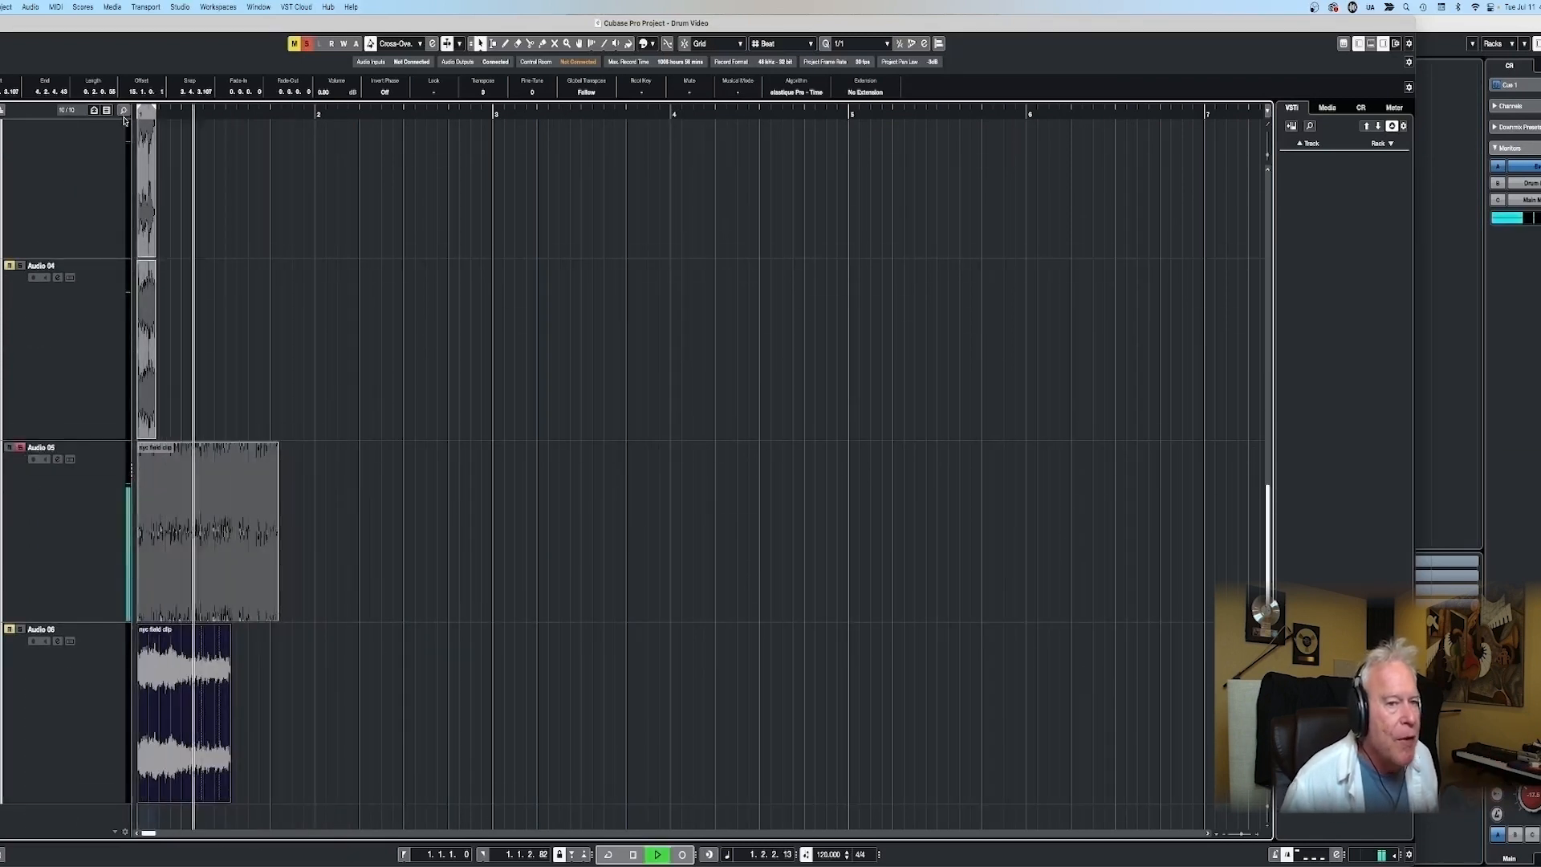
click(232, 114)
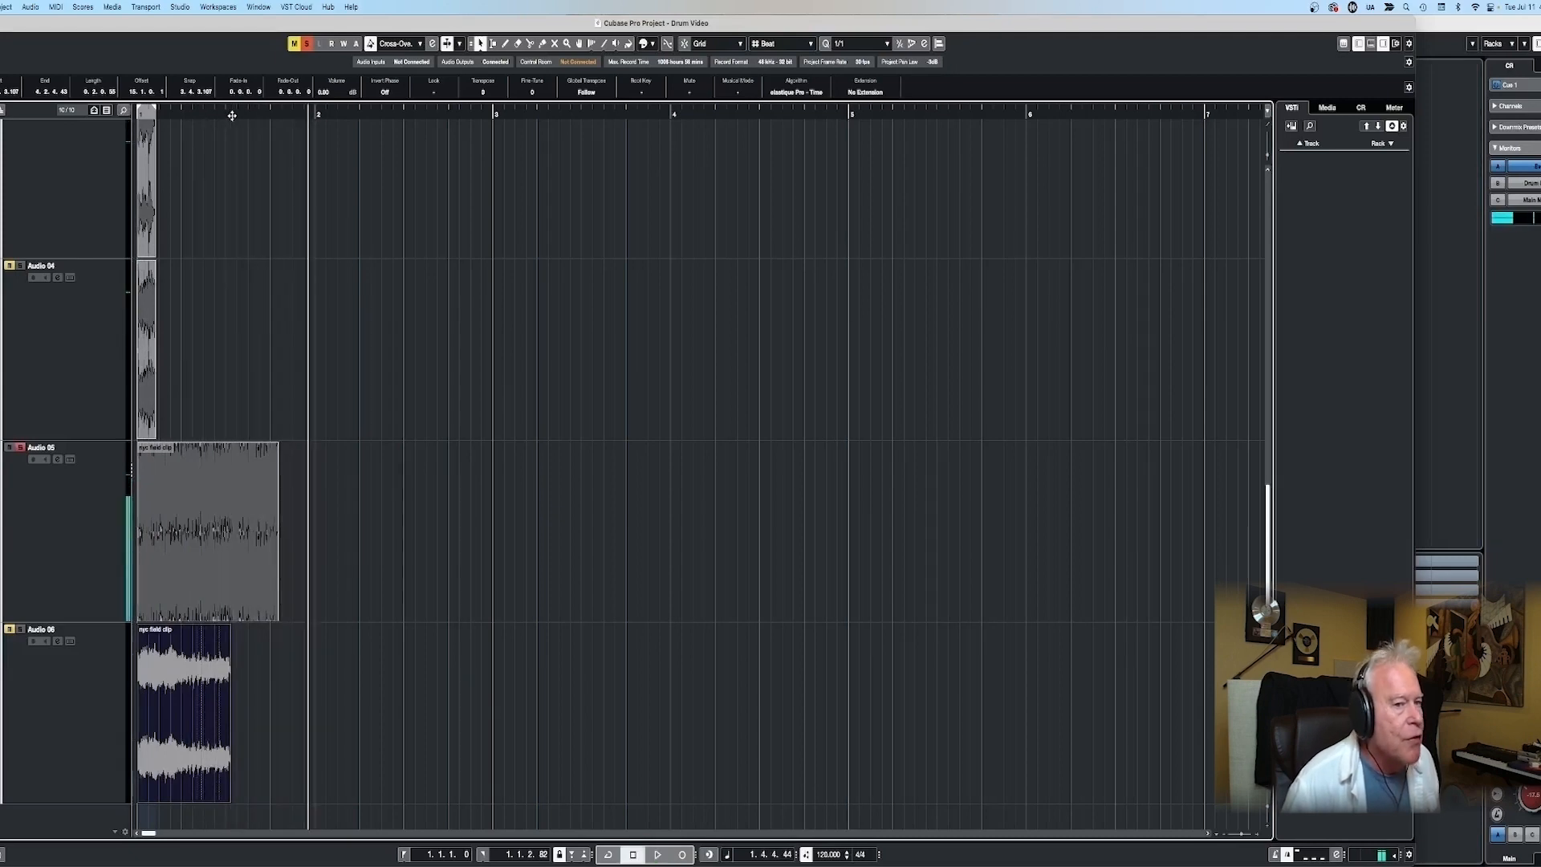
key(space)
- Trim the Audio 05 snippet's start and end to the length of the other hits, keep it at the project start, and audition it
drag(278, 531, 183, 530)
key(h)
key(h)
key(h)
key(h)
key(h)
drag(139, 617, 219, 616)
drag(264, 534, 183, 534)
drag(597, 617, 358, 601)
click(141, 115)
key(space)
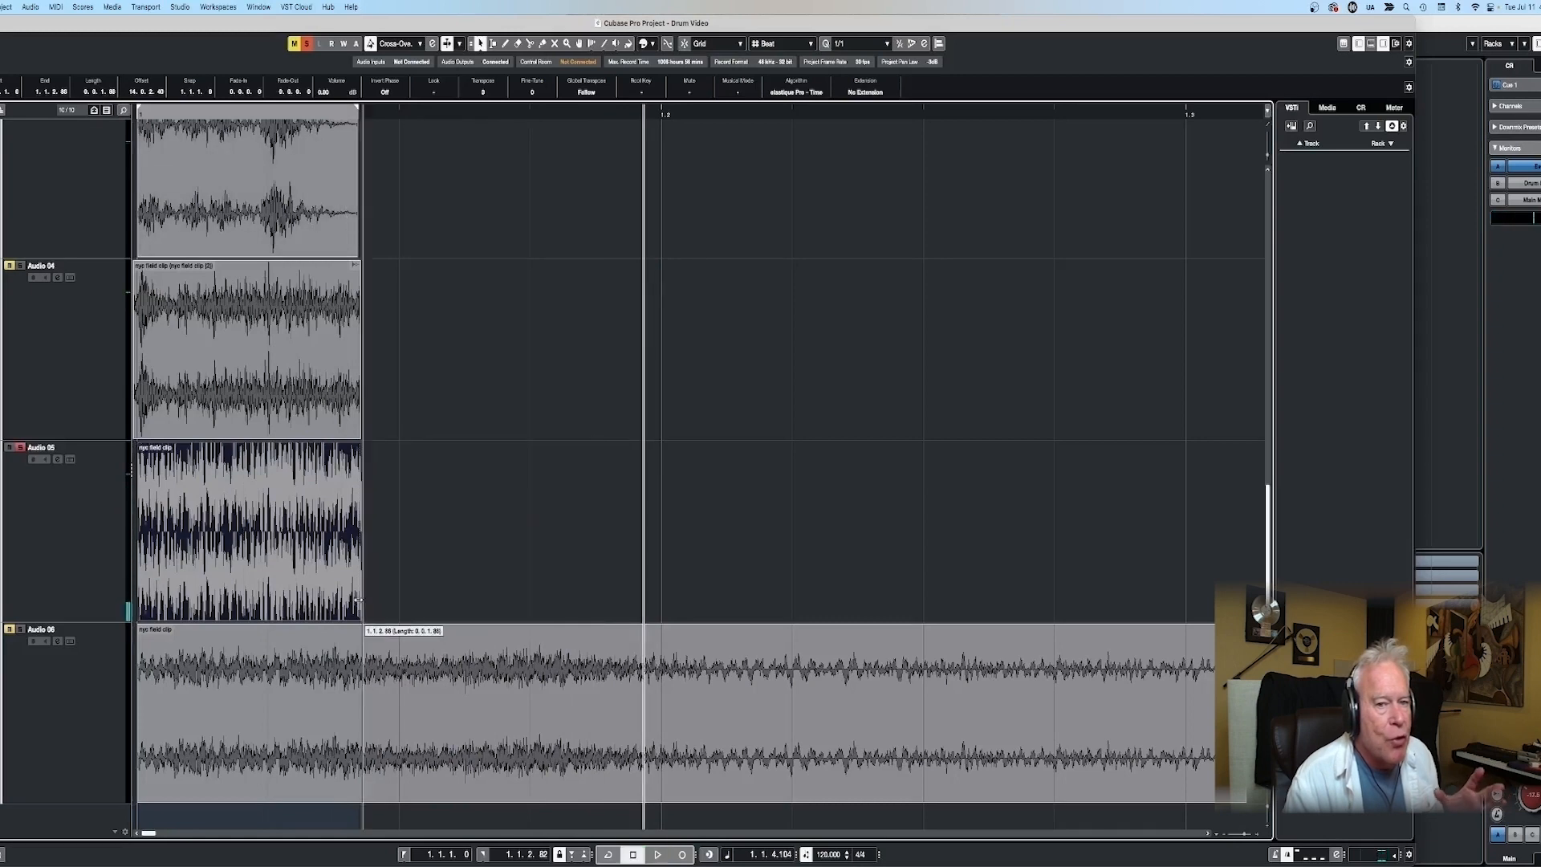
- Extend the Audio 05 snippet's end and apply a Time Stretch with a 50% ratio to it as a new version
right_click(268, 536)
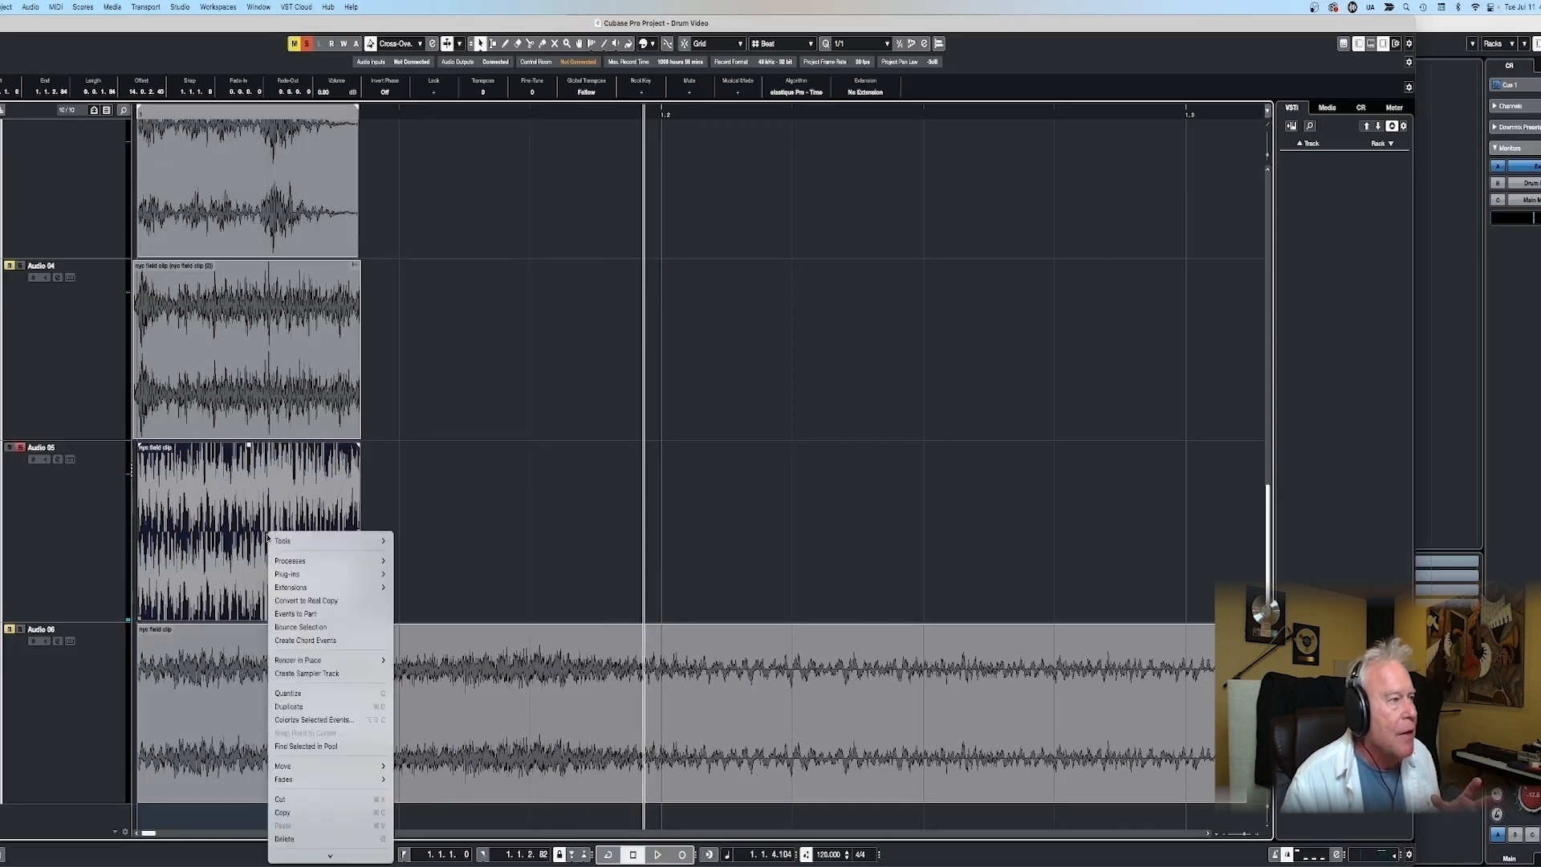
mouse_move(329, 560)
click(421, 718)
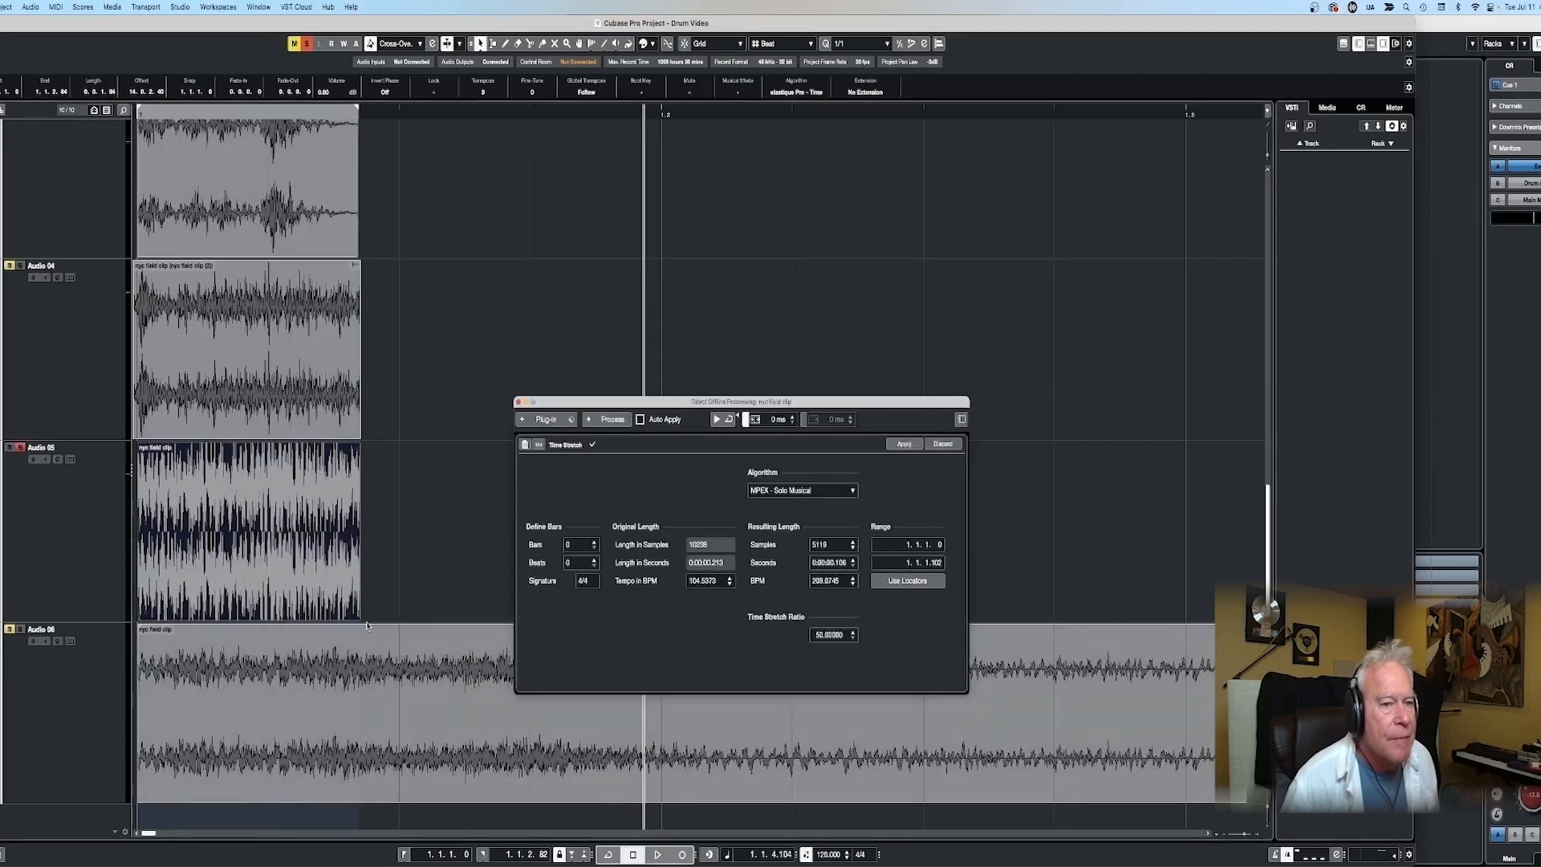
drag(359, 618, 508, 619)
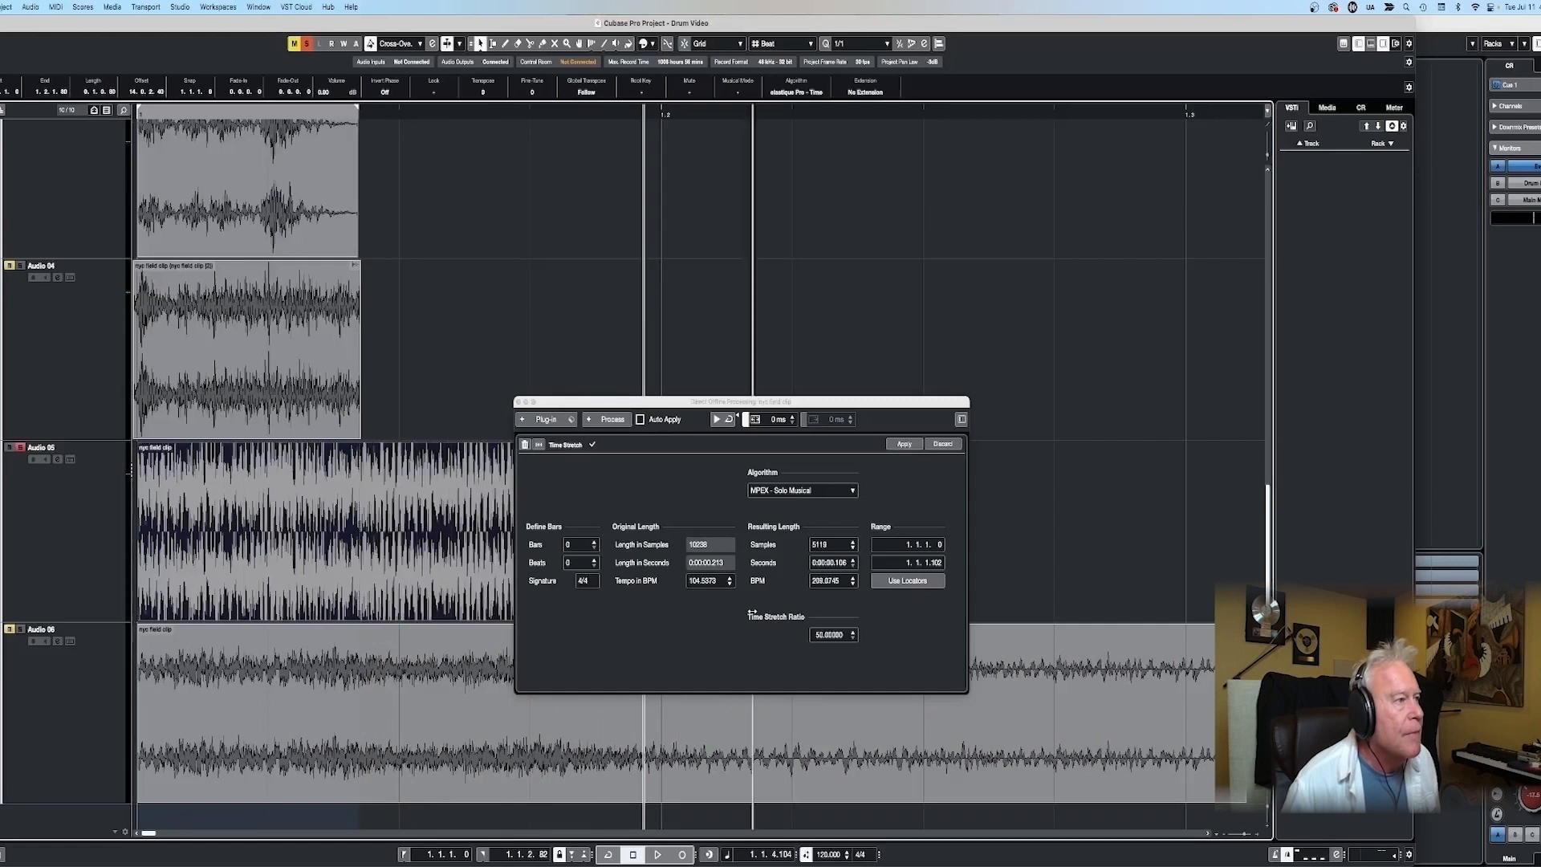
click(901, 445)
click(710, 301)
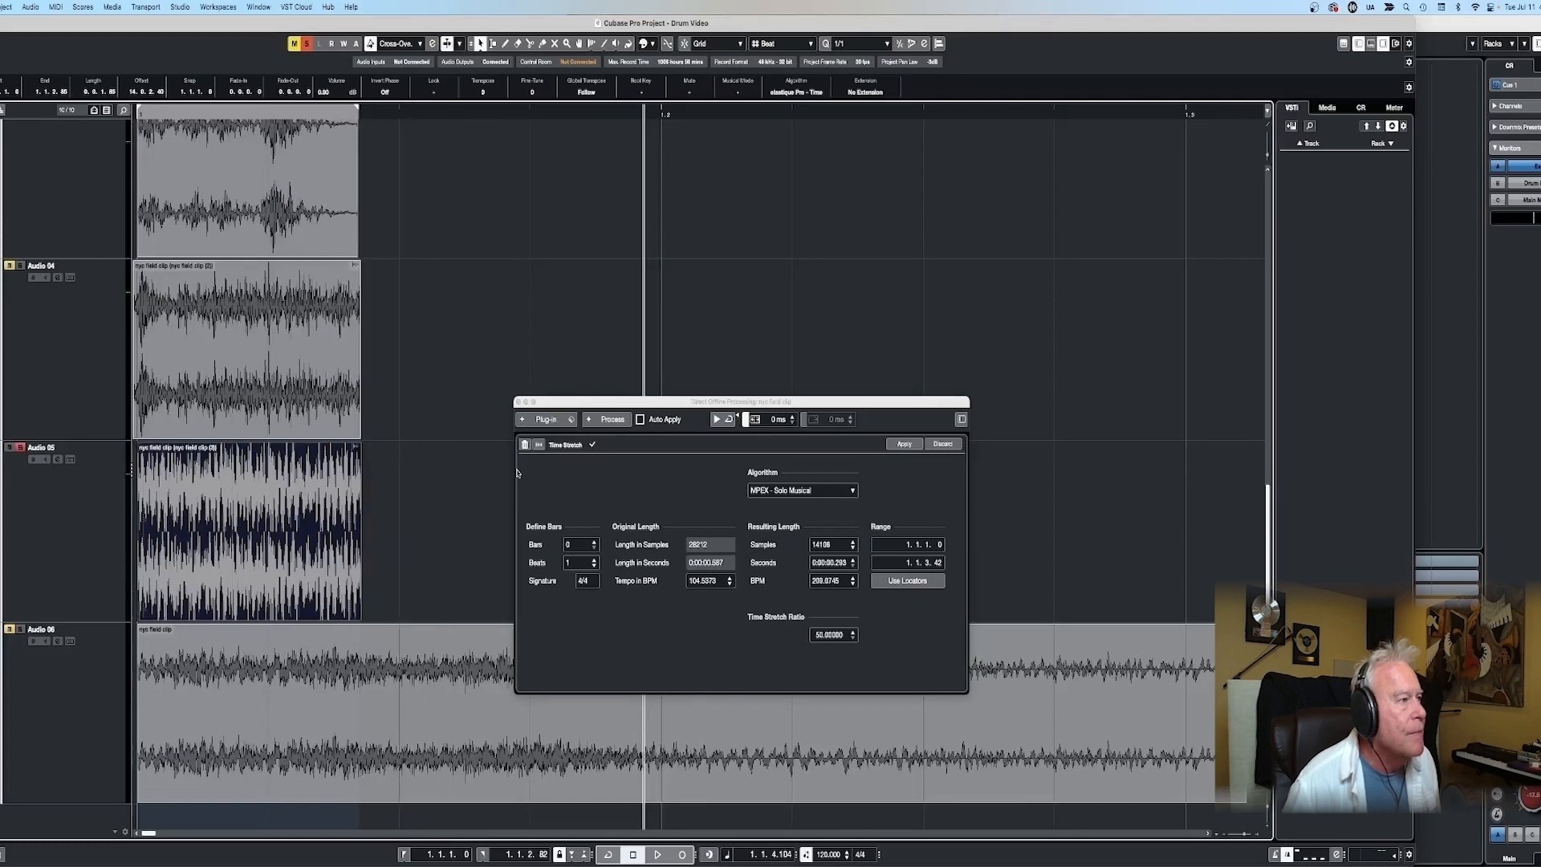
click(517, 403)
- Audition the stretched Audio 05 hit, and solo Audio 06 to hear its snippet
key(space)
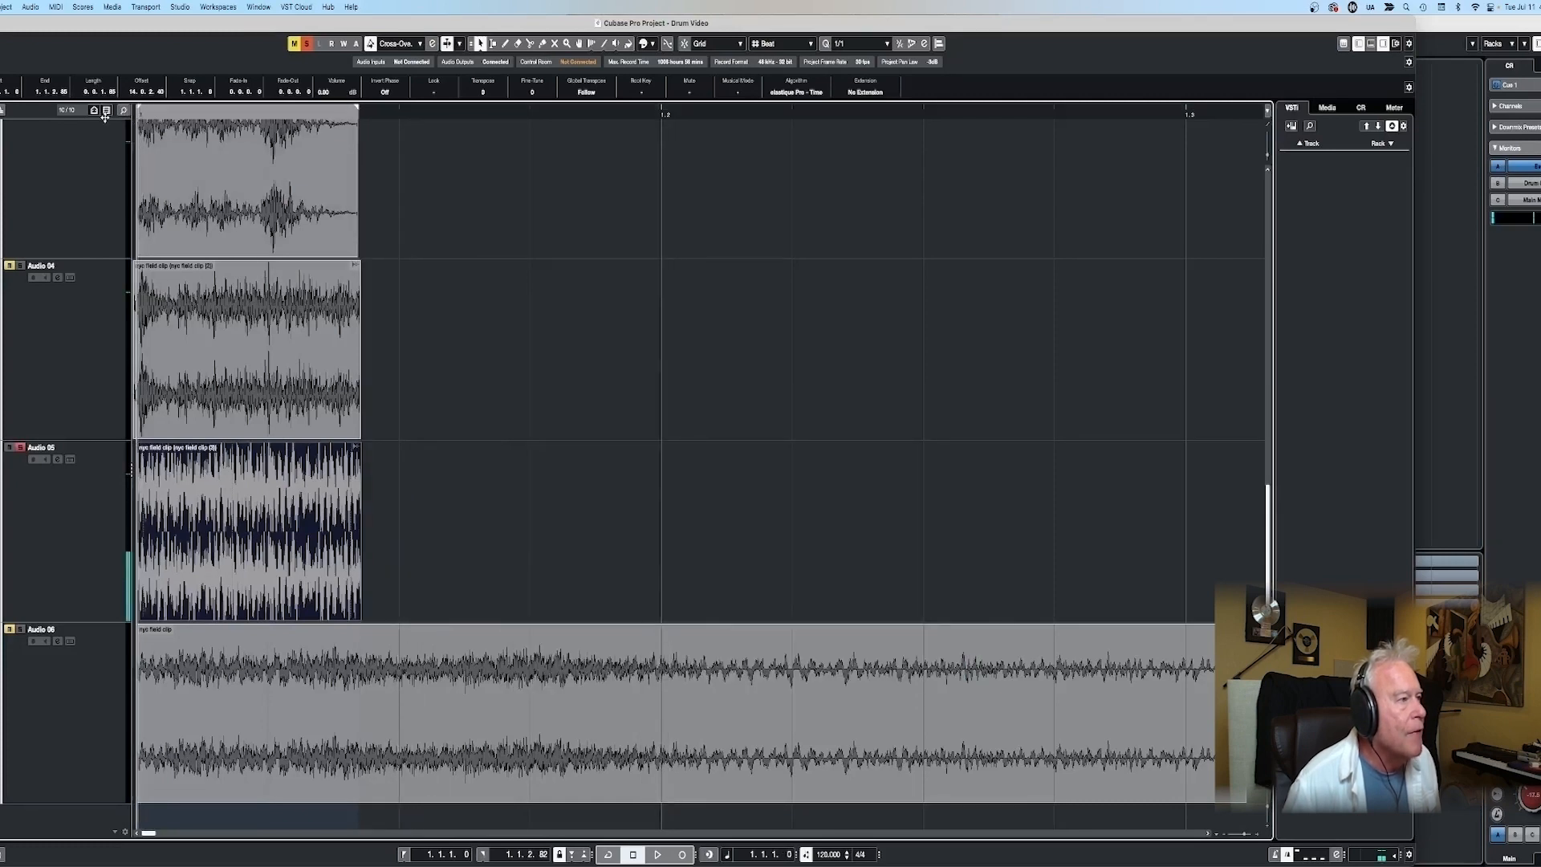
key(space)
key(KP_Decimal)
key(Down)
key(space)
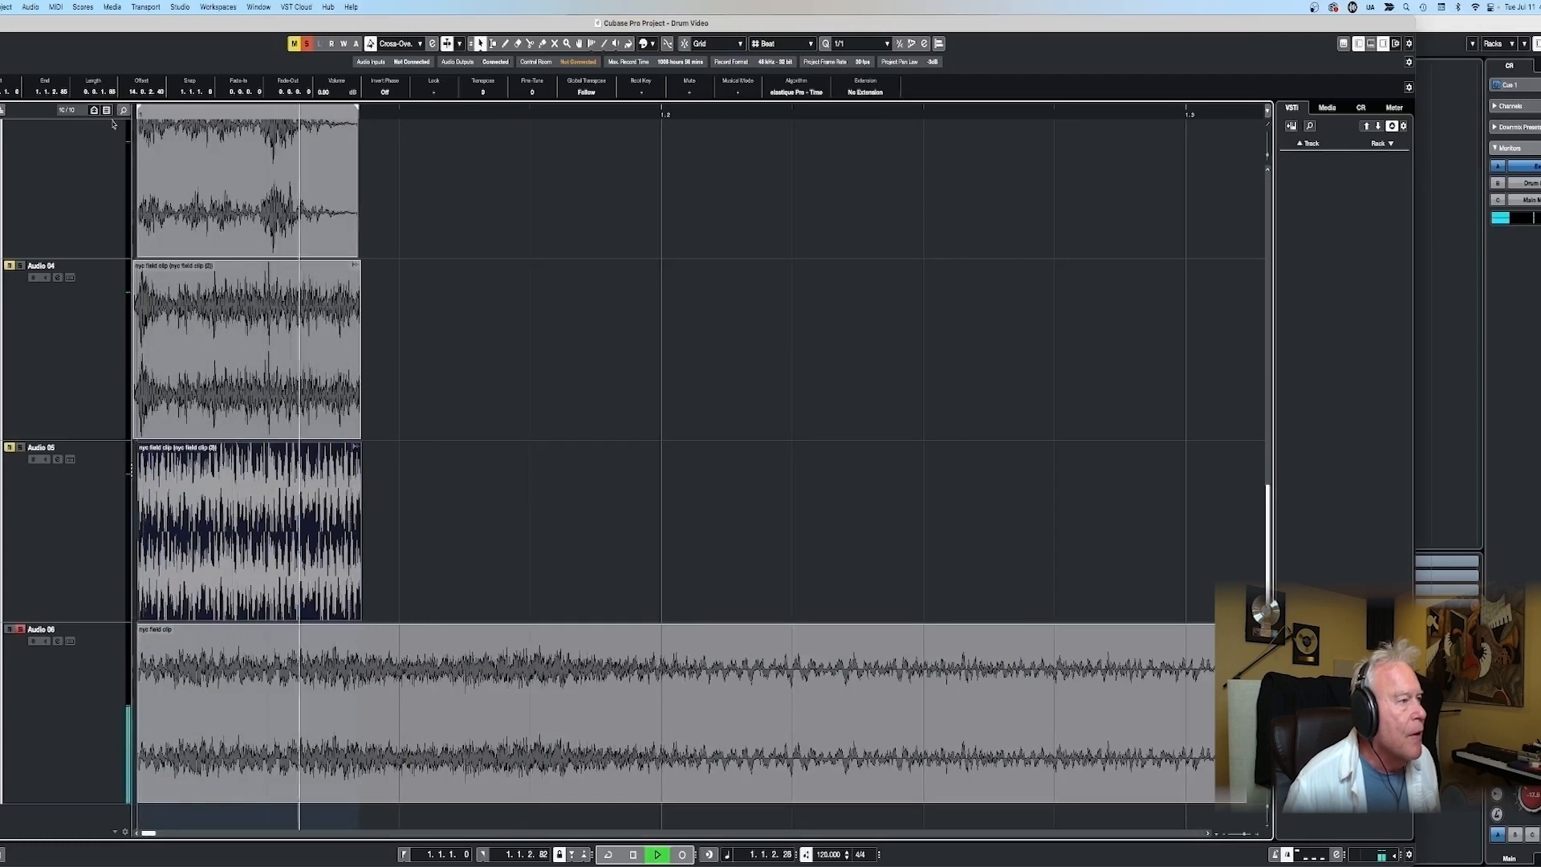
key(space)
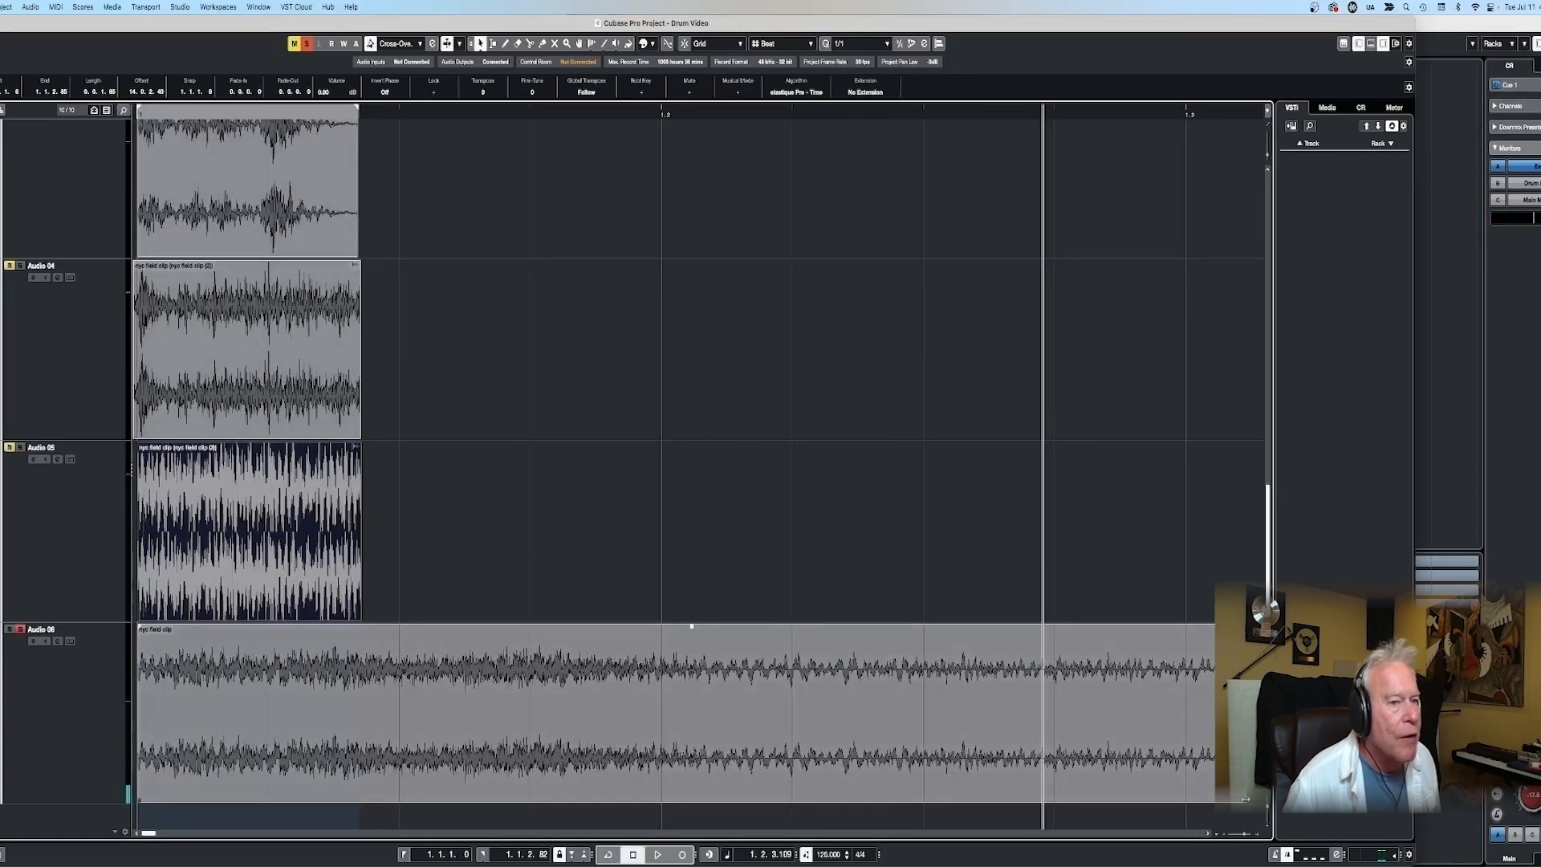
- Shorten and audition the Audio 06 snippet and apply a Time Stretch with a 50% ratio to it
key(KP_Decimal)
key(space)
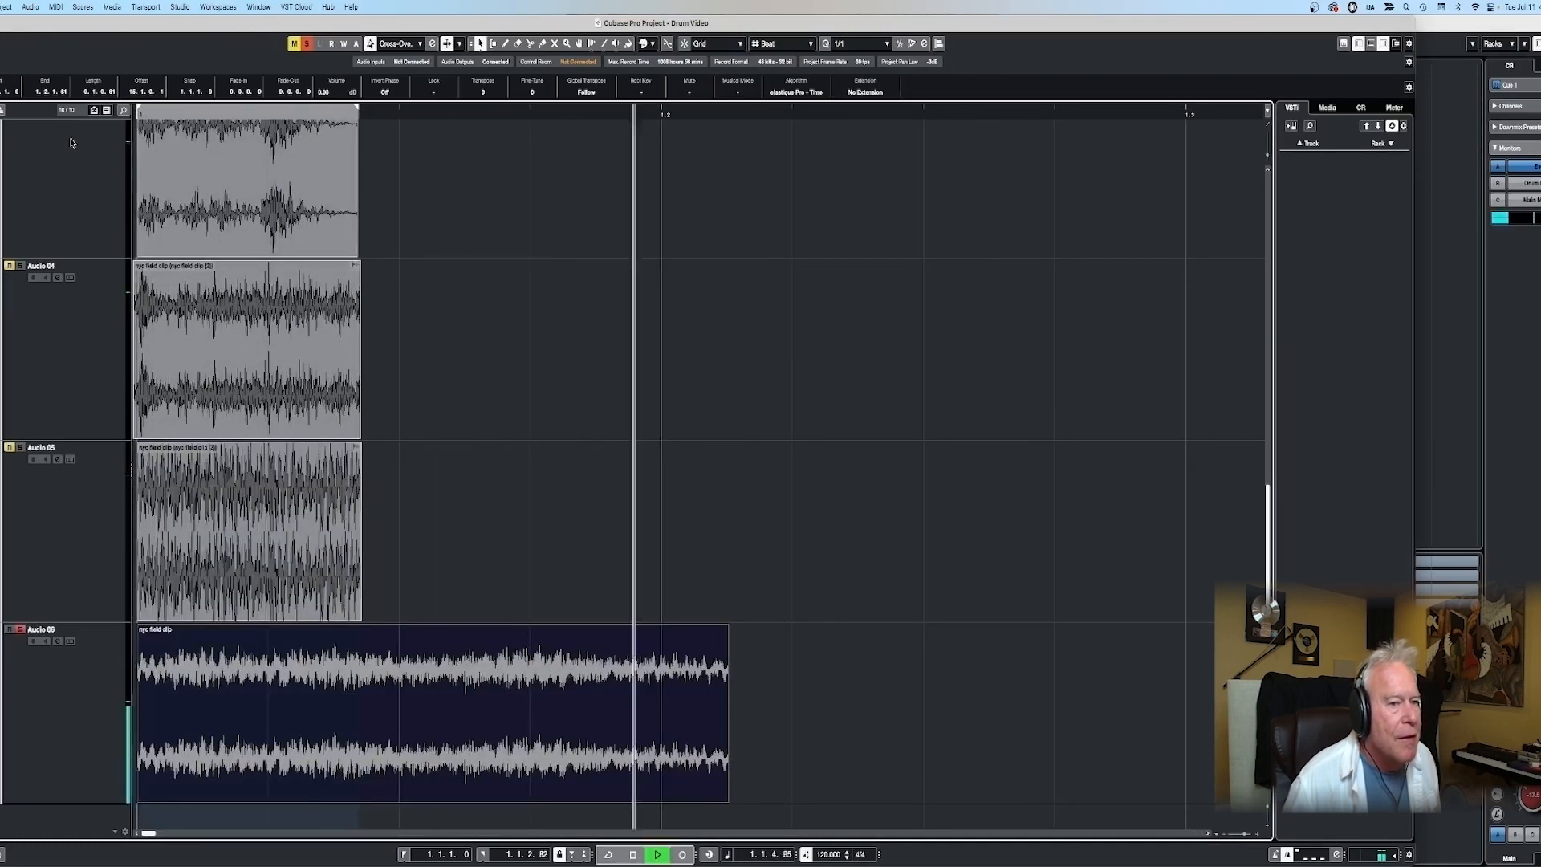
key(space)
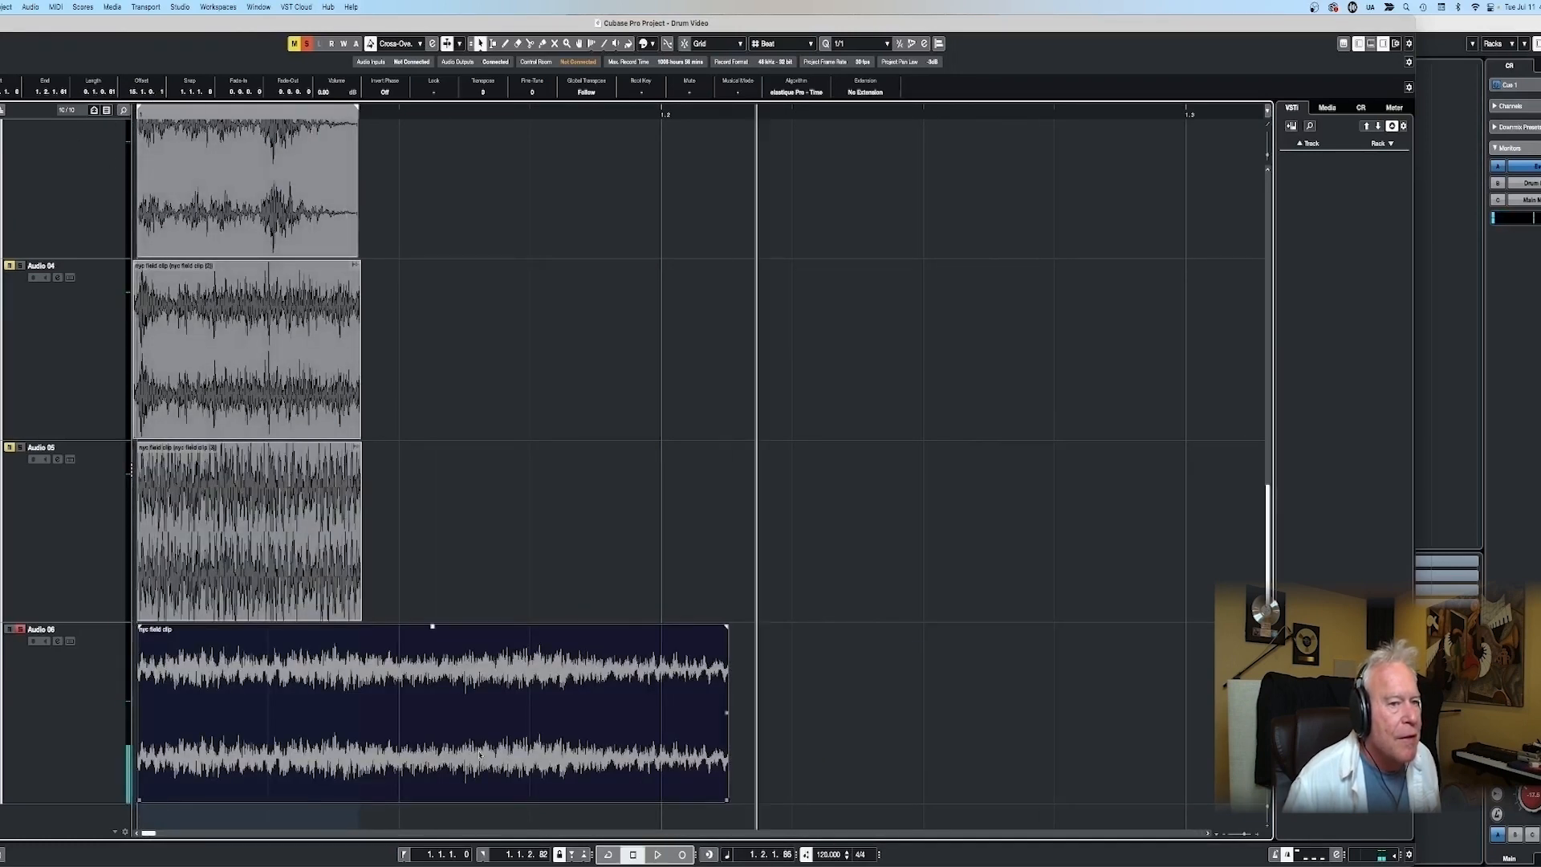
right_click(460, 706)
mouse_move(514, 730)
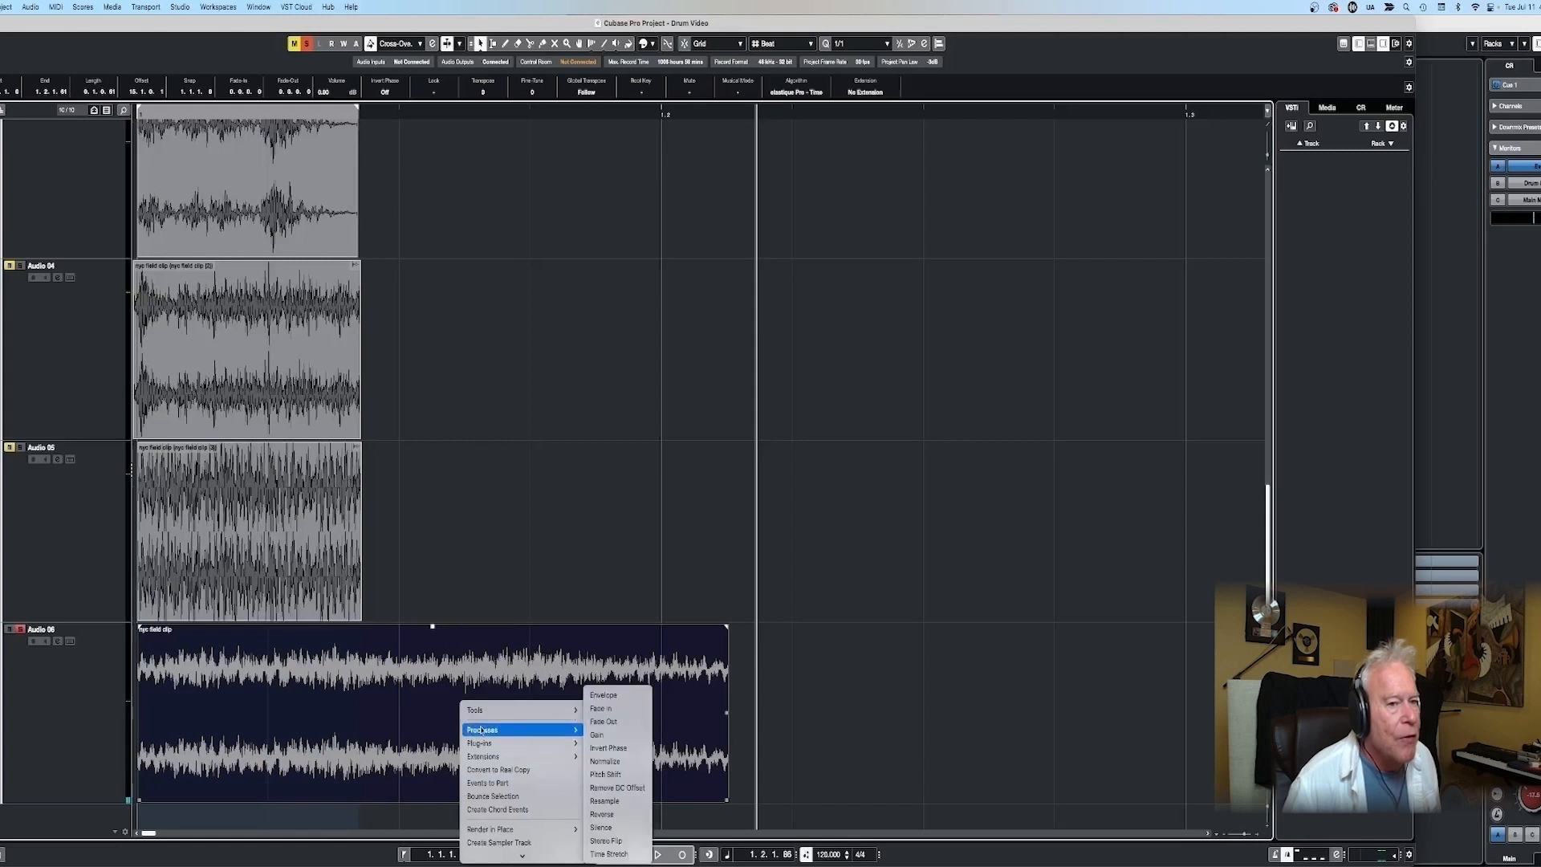
click(610, 854)
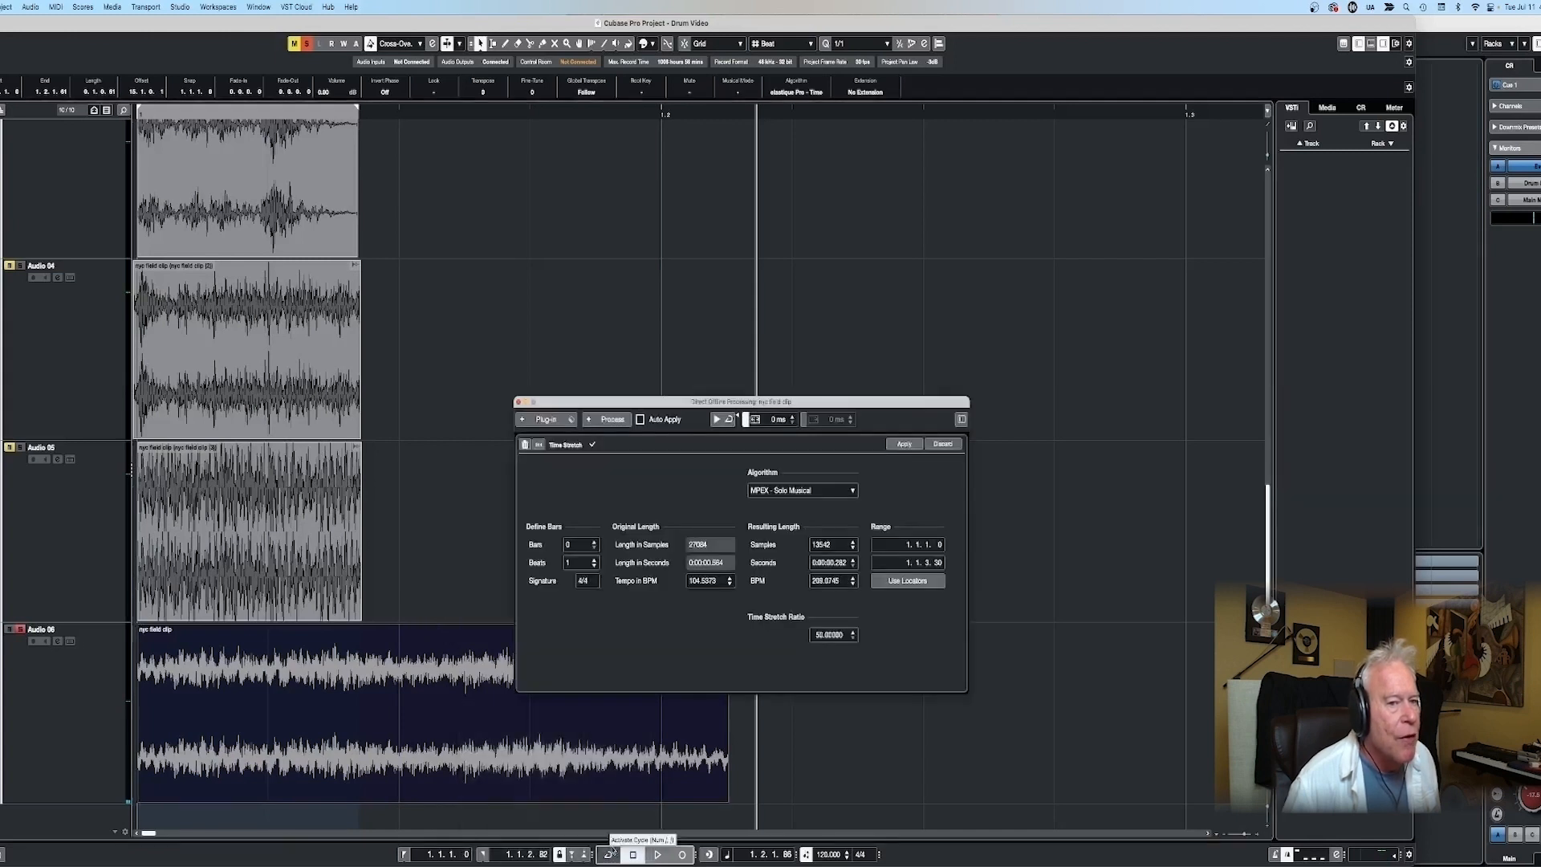
click(903, 444)
click(717, 300)
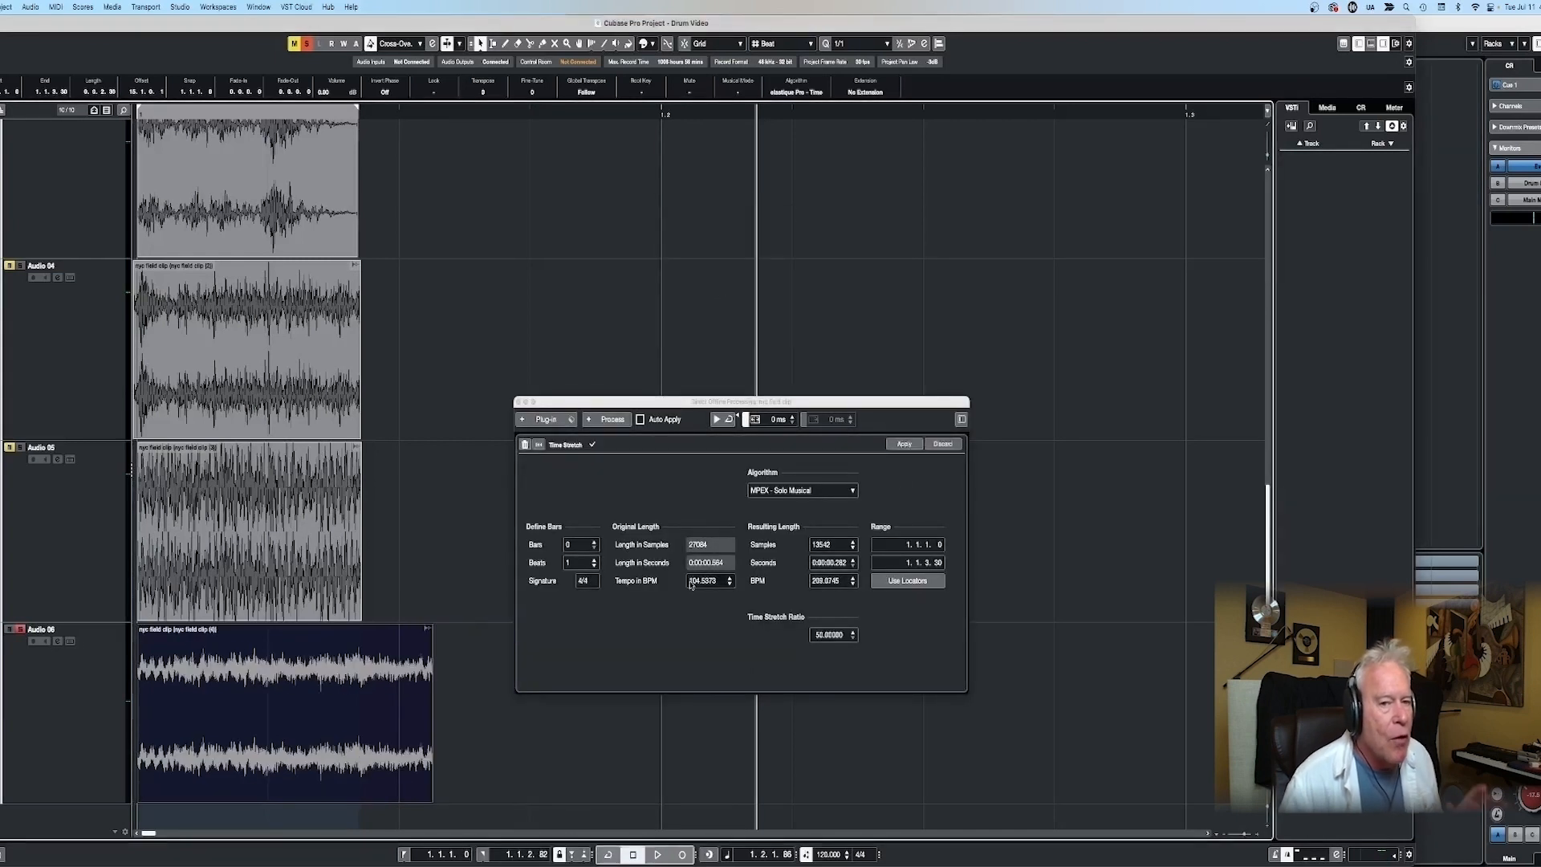
click(518, 402)
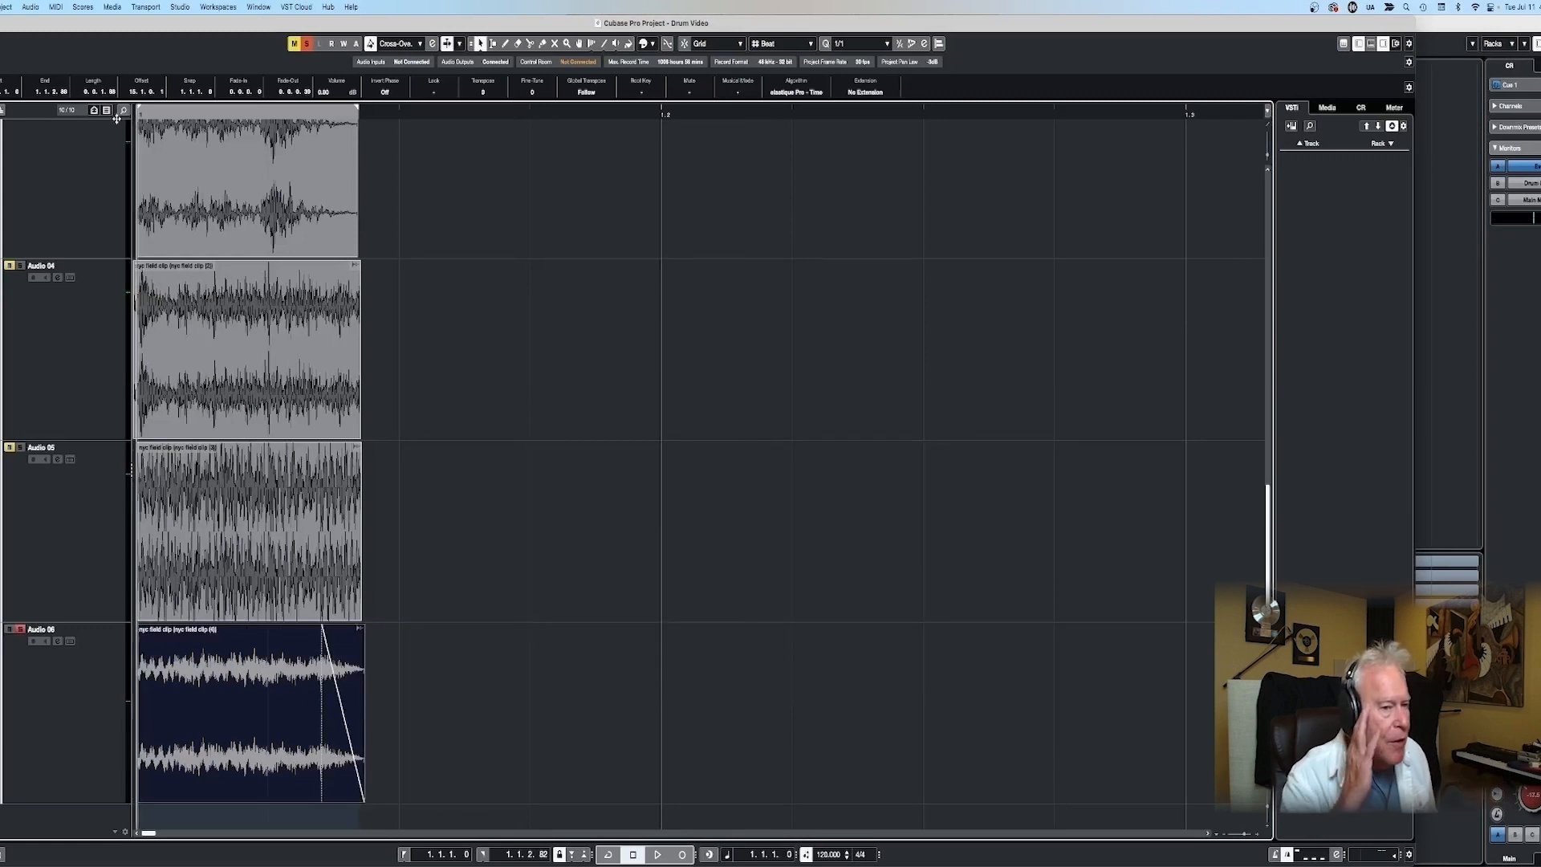
- Trim the Audio 06 hit to the other hits' length with a fade-out, clear all solos and audition the hits together
key(space)
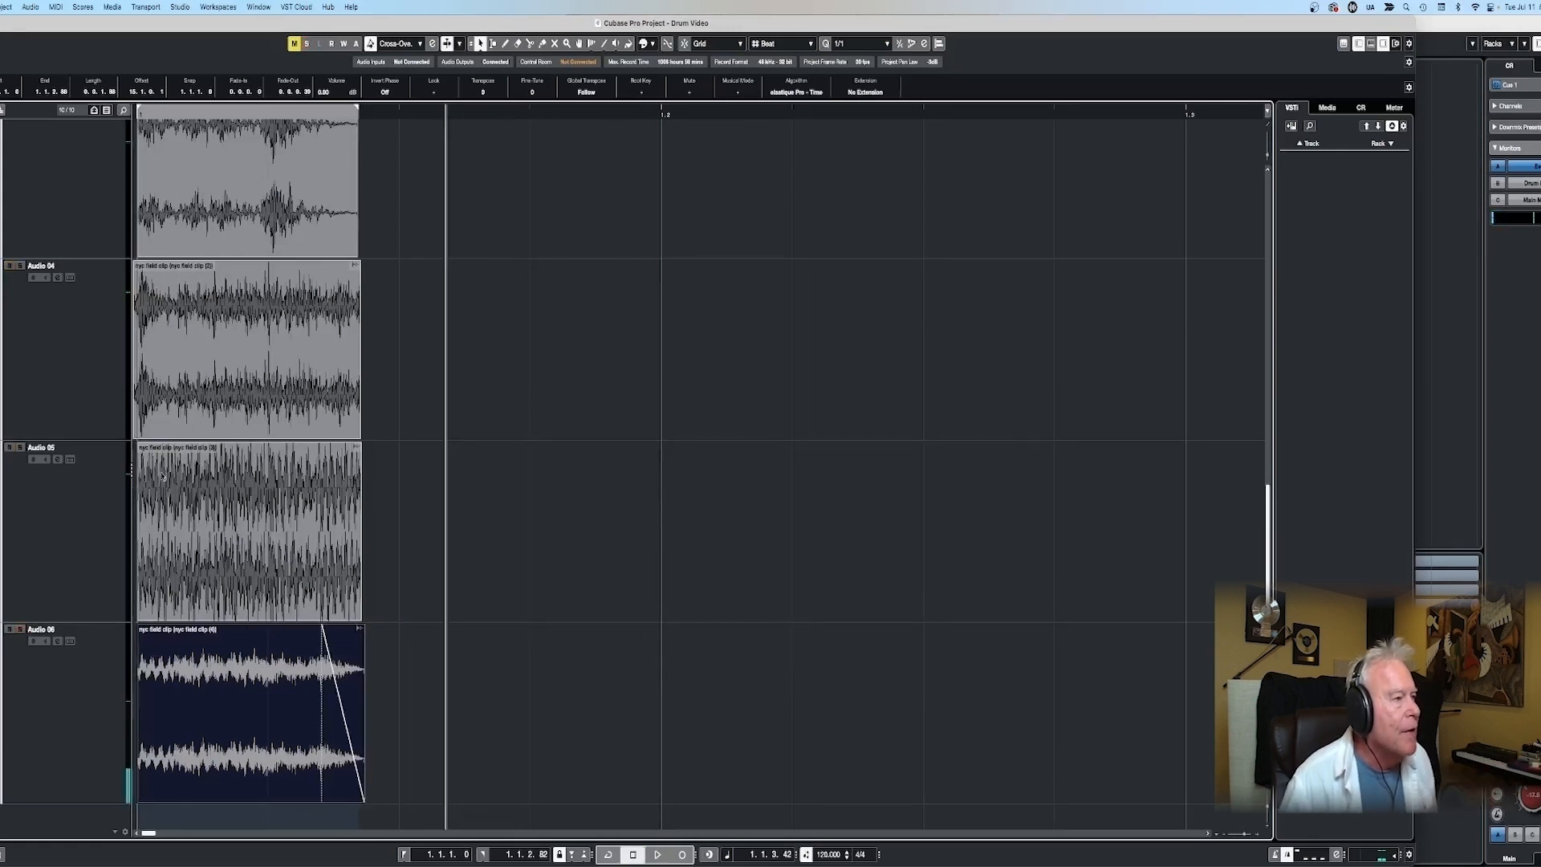
click(157, 115)
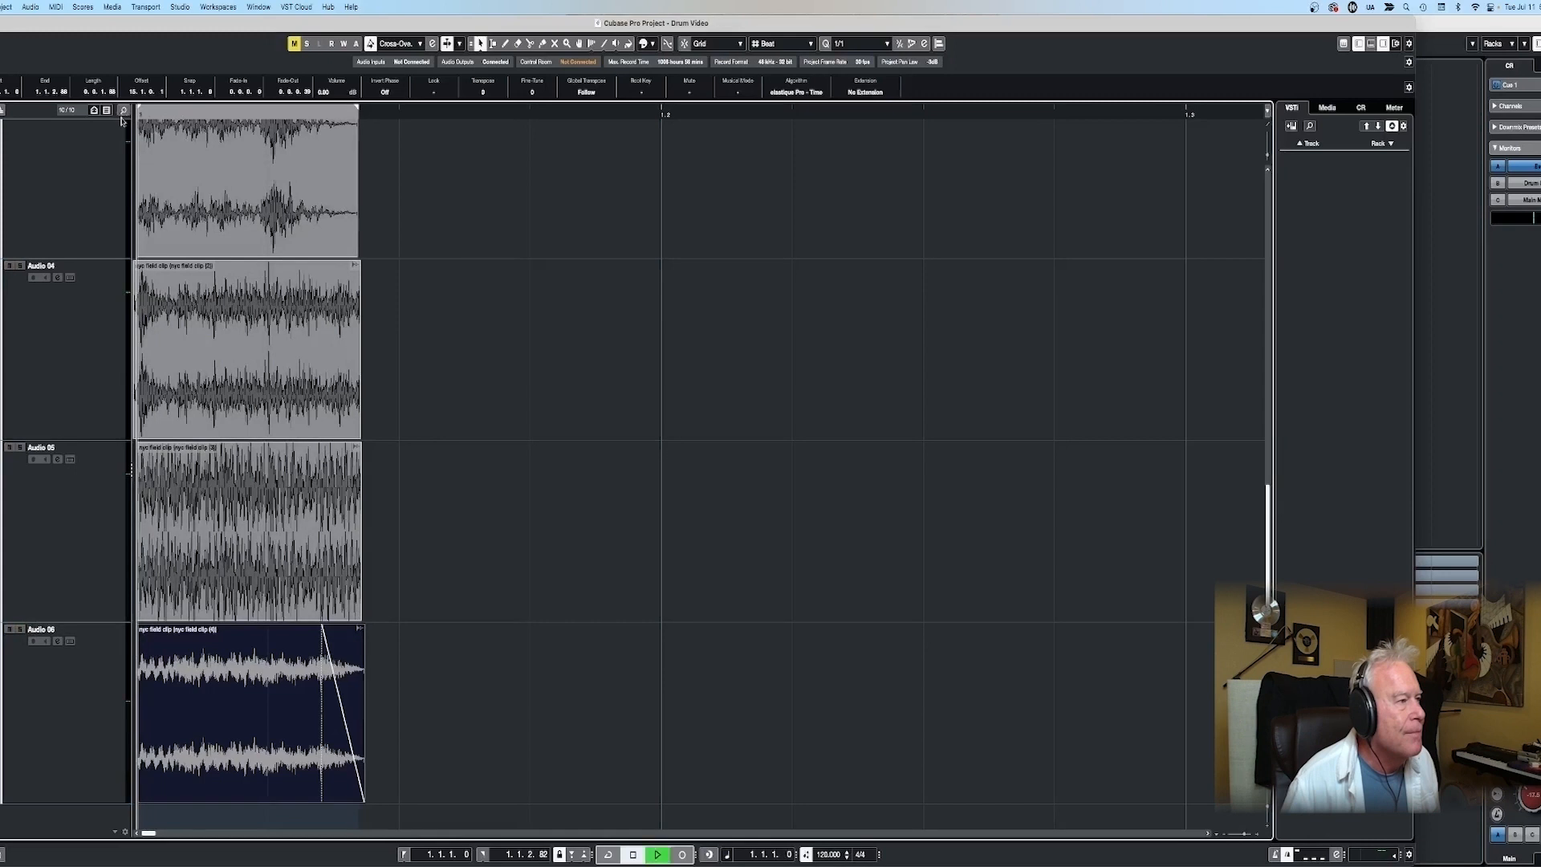
click(389, 195)
- Set the loop range from 1.1.1 to 1.3.1 and turn on cycle playback
key(space)
drag(138, 112, 1183, 133)
key(slash)
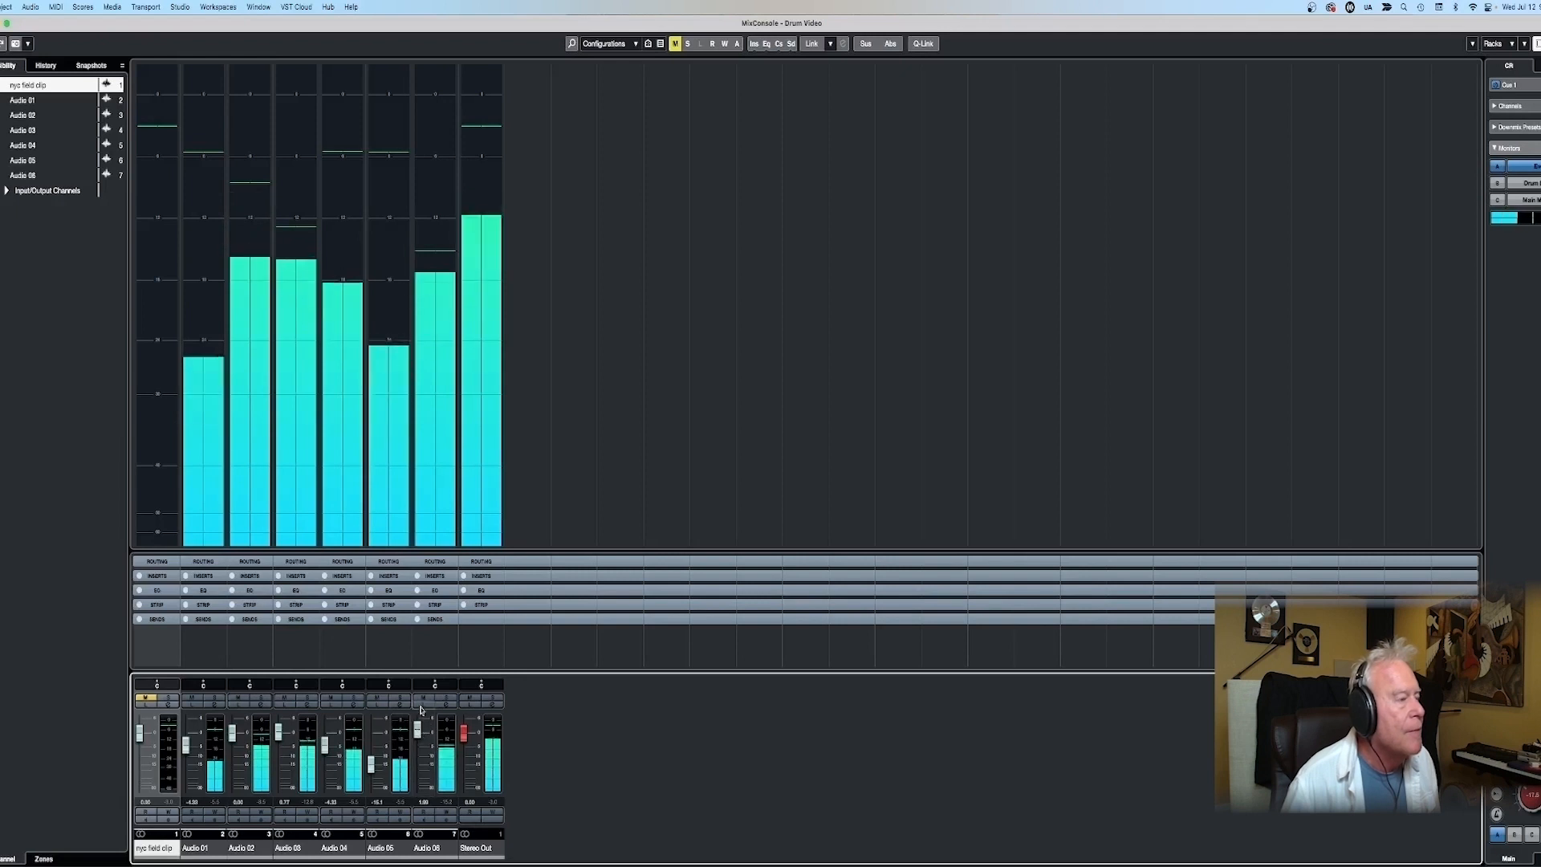
- During looped playback, mute the mixer channels one by one from Audio 06 down to Audio 01
click(423, 697)
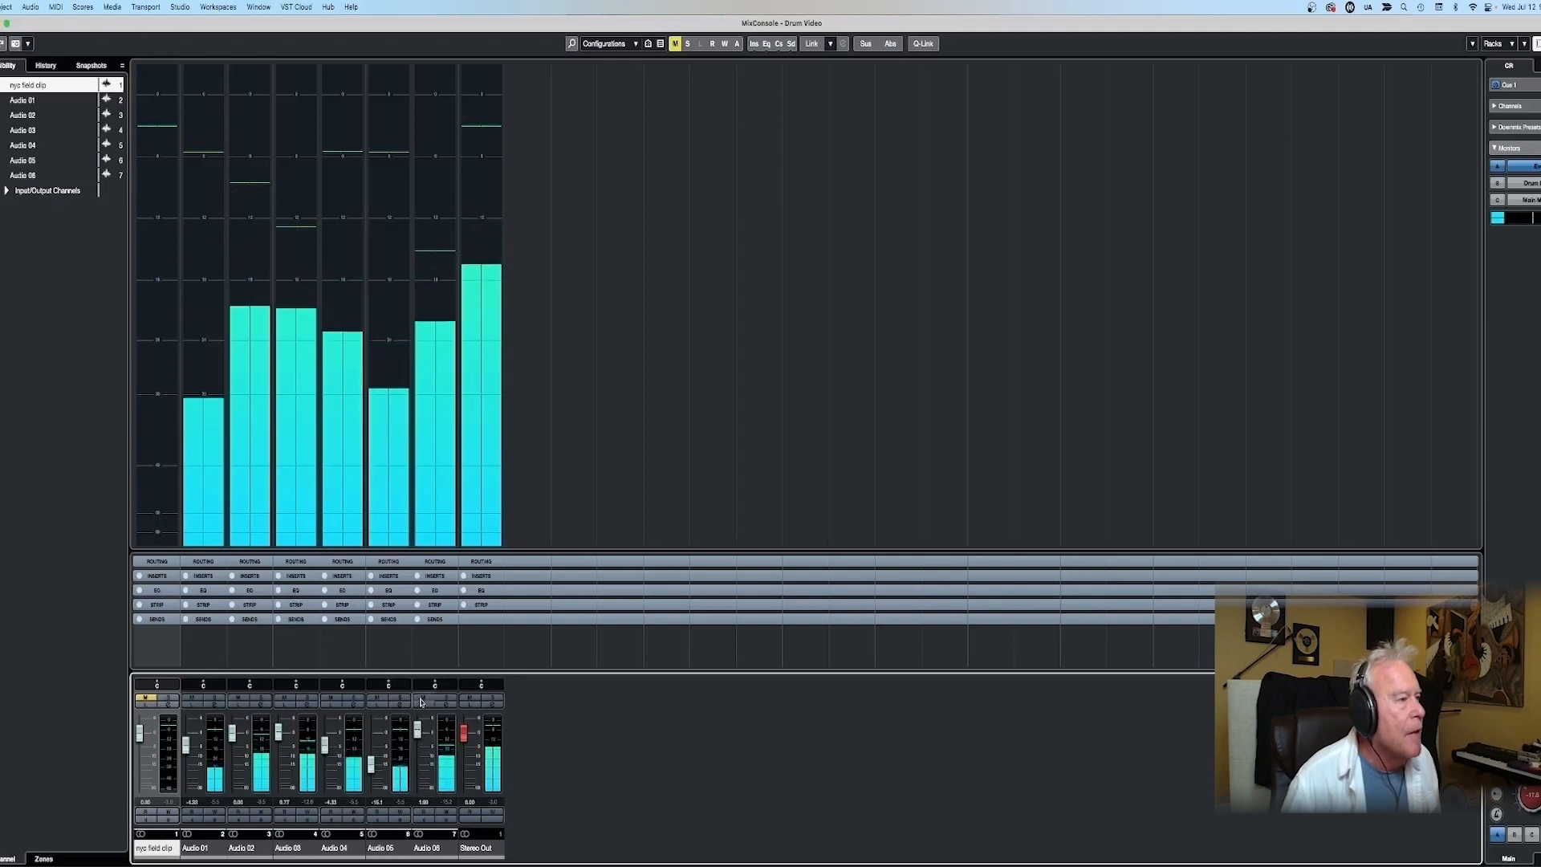
click(377, 698)
click(331, 698)
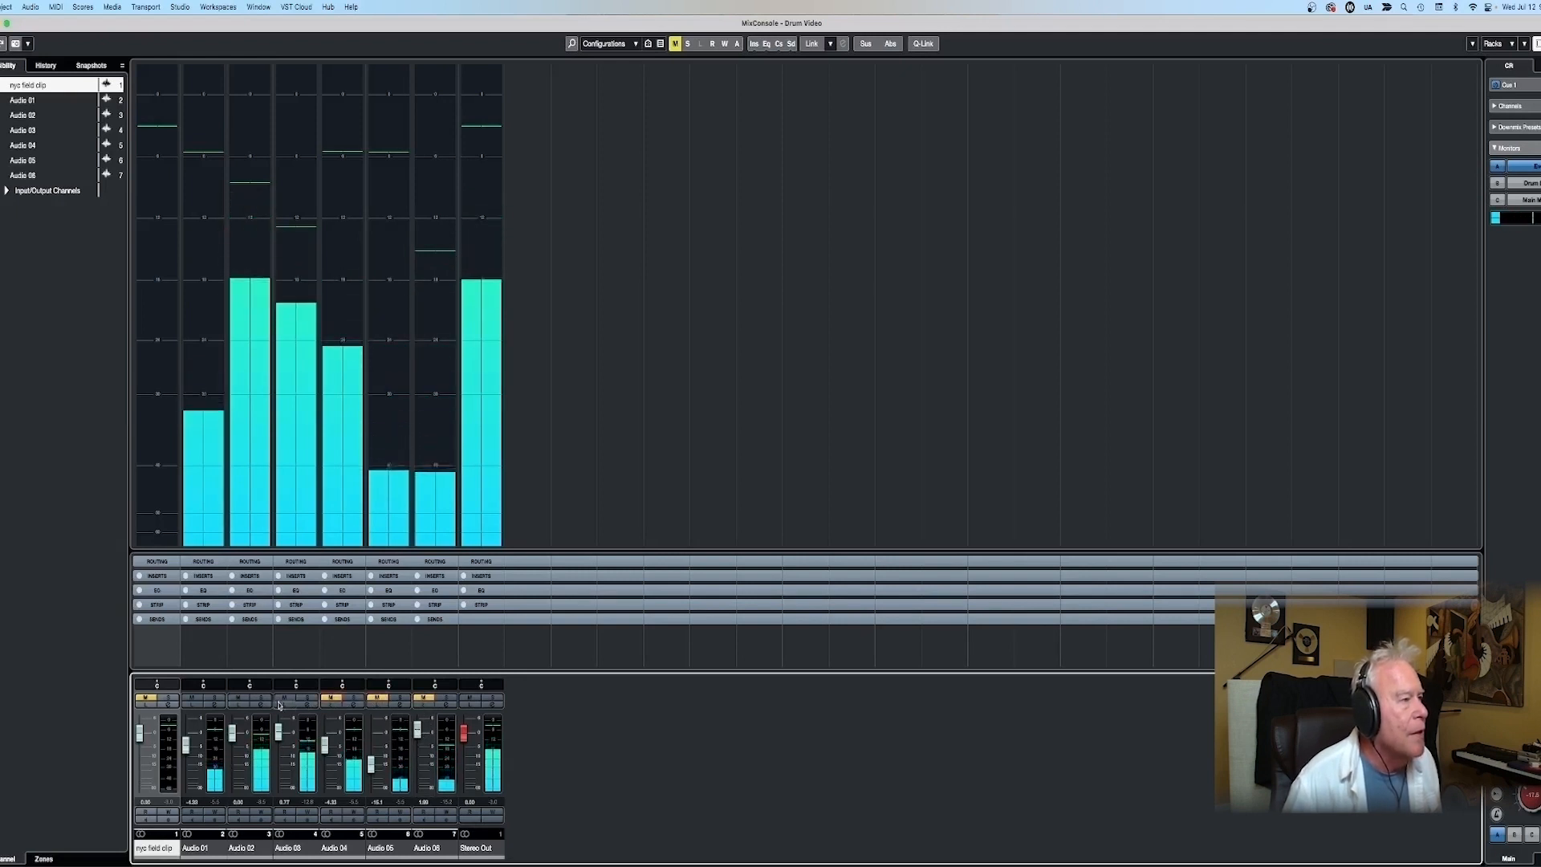
click(284, 697)
click(238, 698)
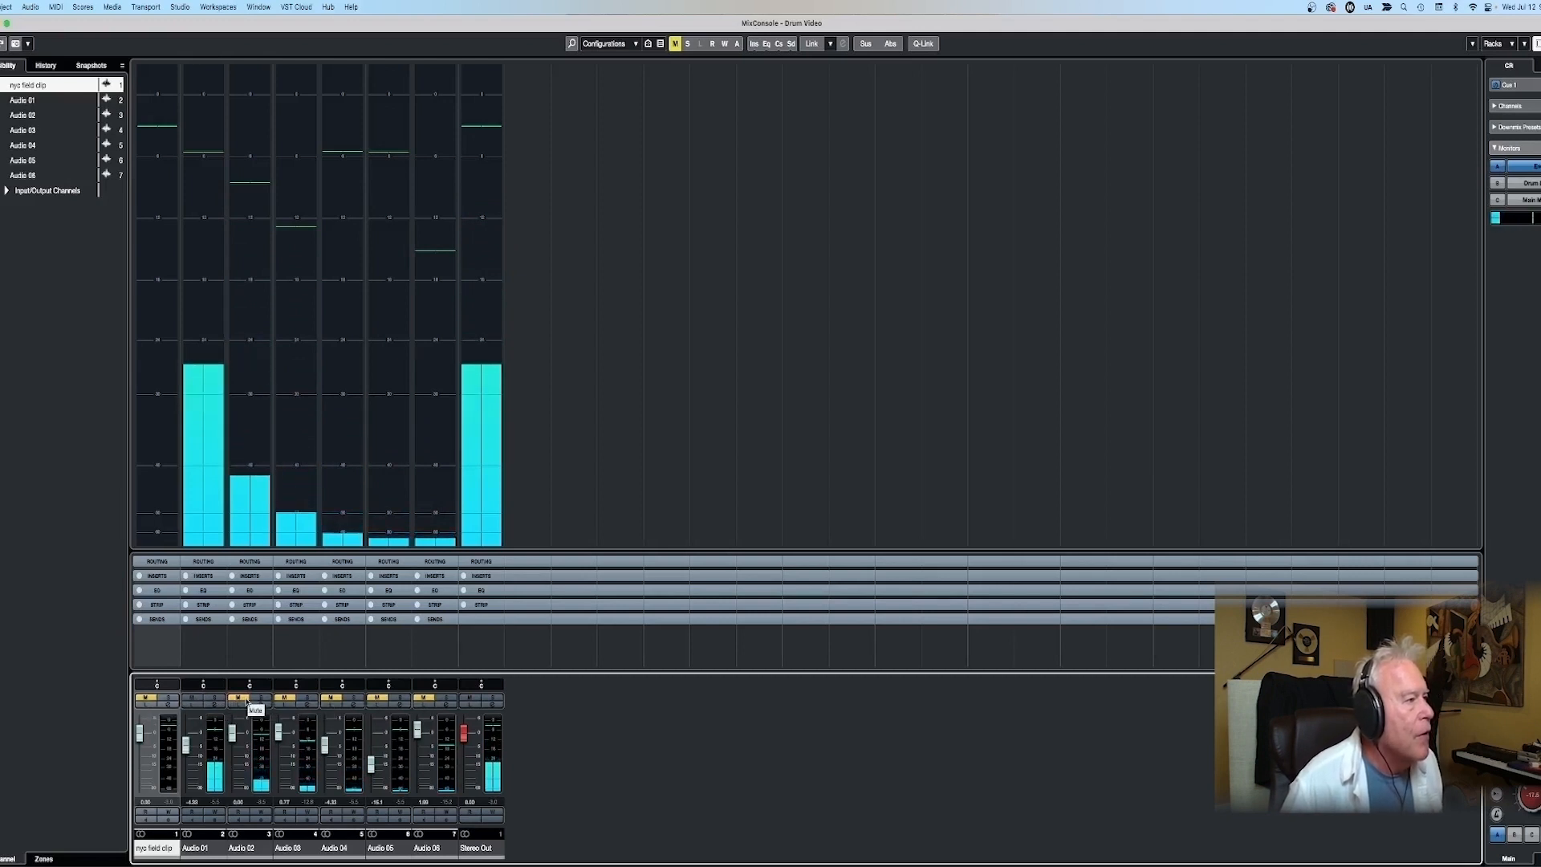
click(191, 698)
- Unmute Audio 02 and raise its level slightly, and unmute Audio 03 and Audio 04 and lower their levels
click(238, 697)
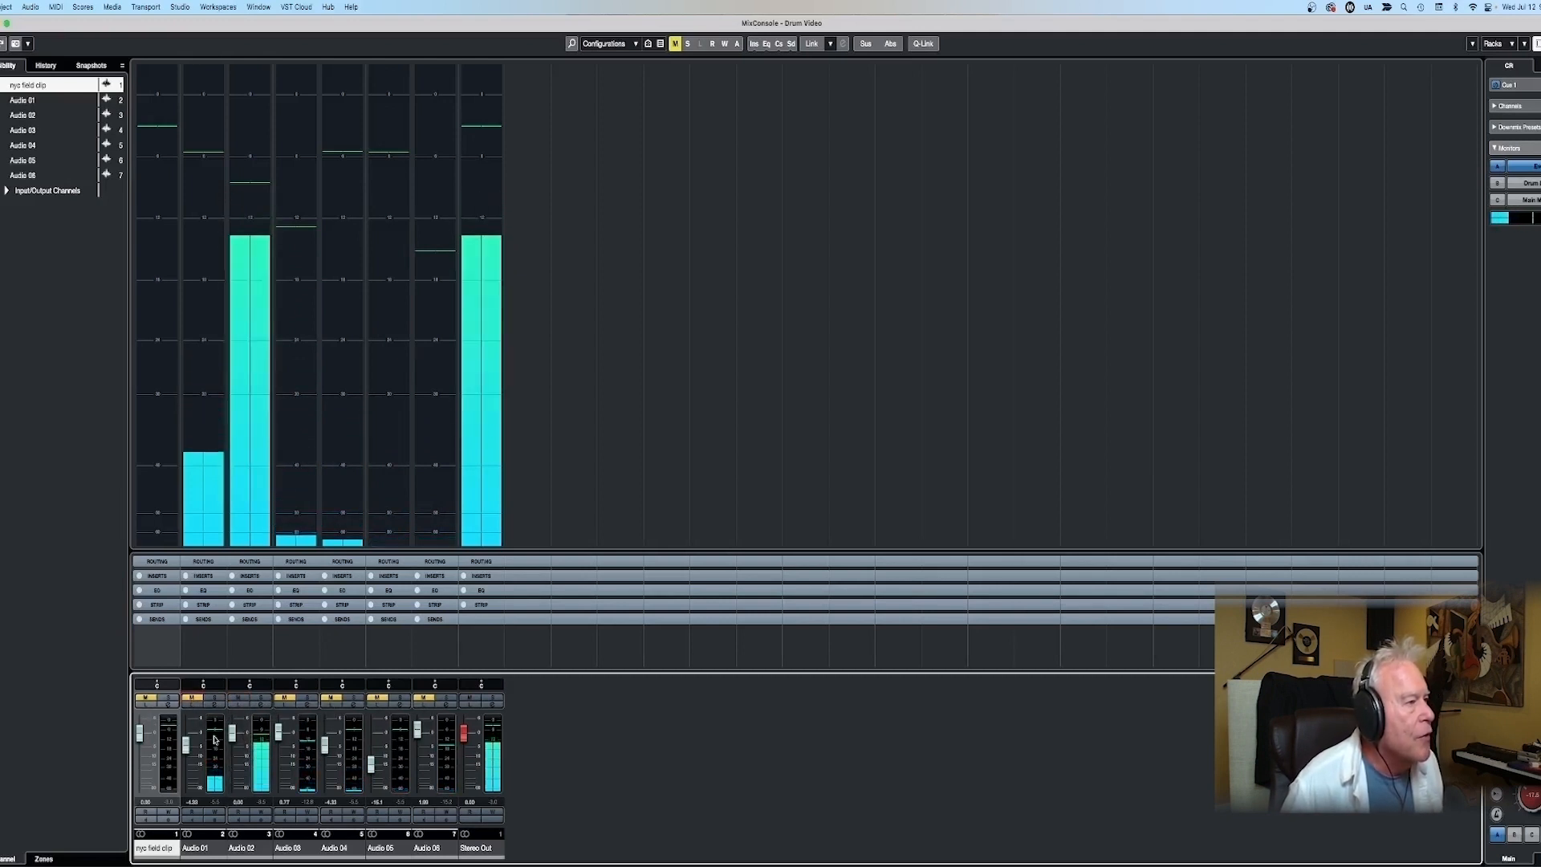
drag(233, 734, 234, 731)
click(285, 699)
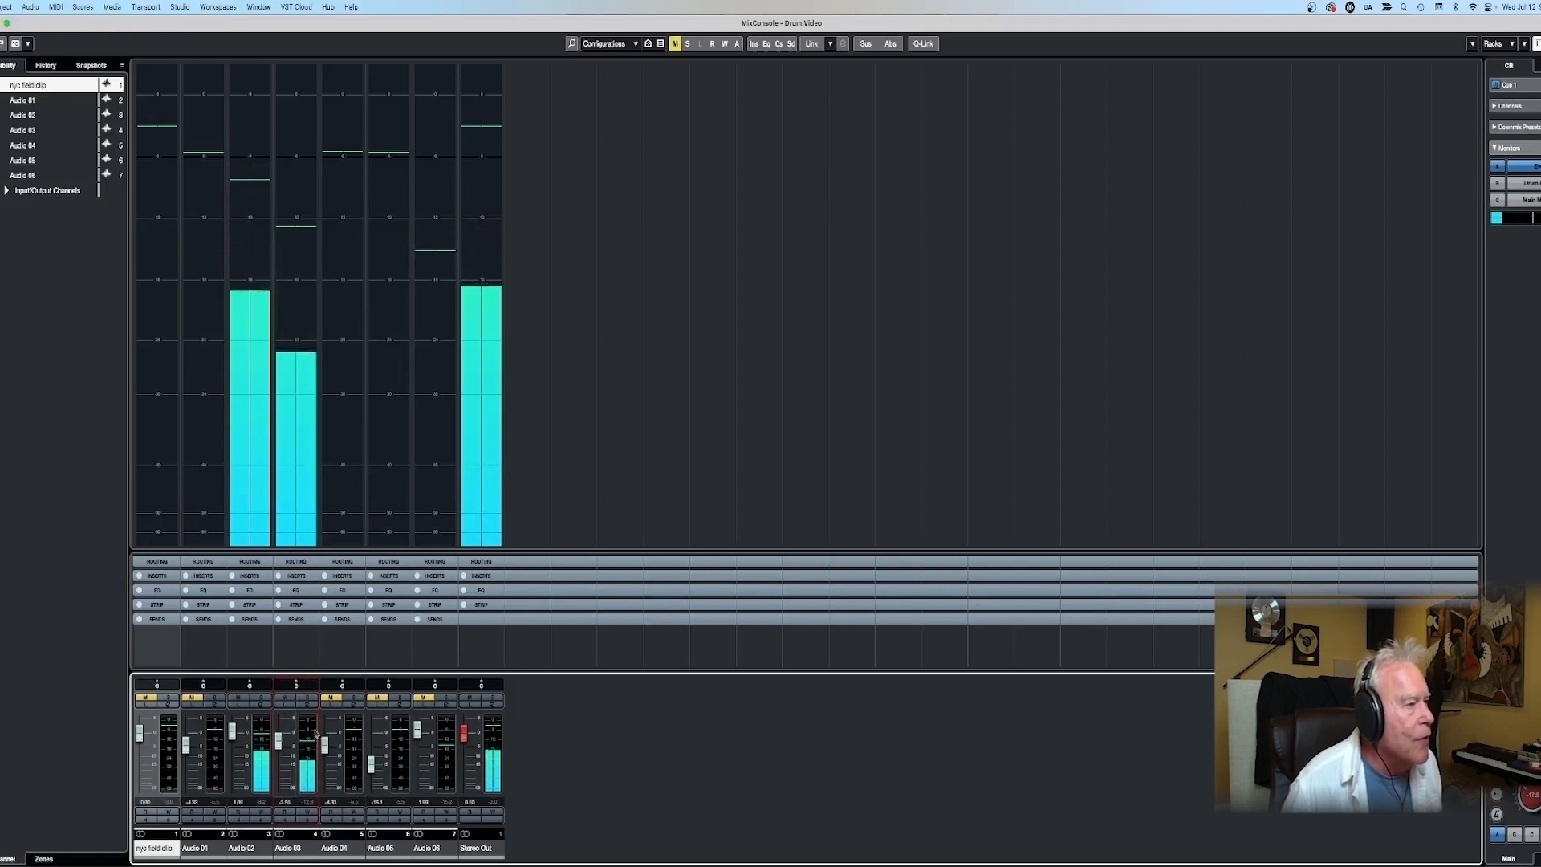
click(333, 702)
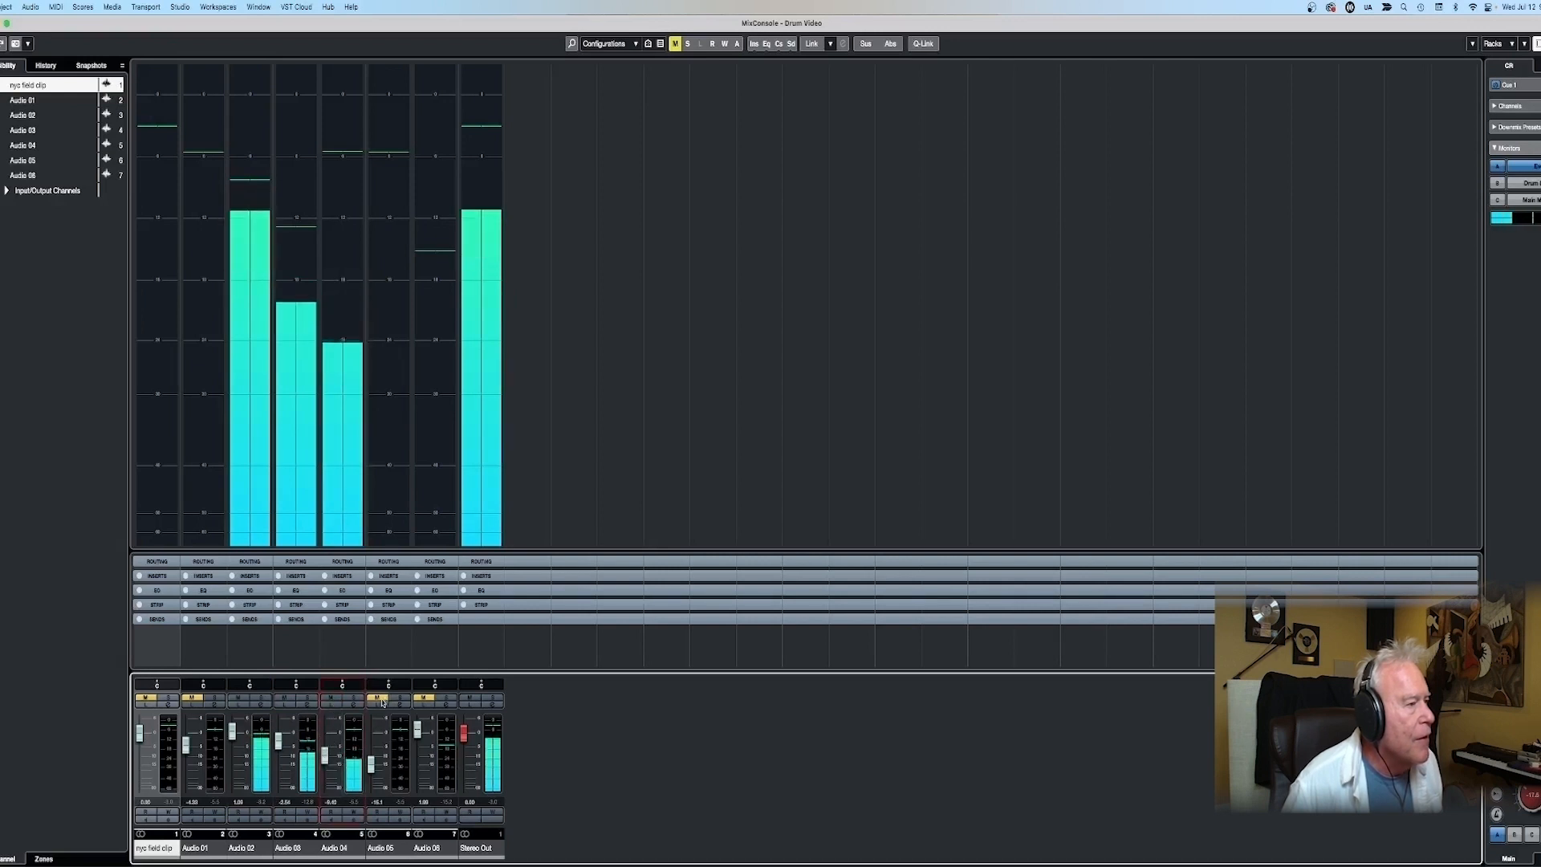
- Unmute and lower Audio 05, Audio 06 to about -3.8 dB and Audio 01 to about -7 dB, ending with playback stopped
drag(375, 736, 376, 745)
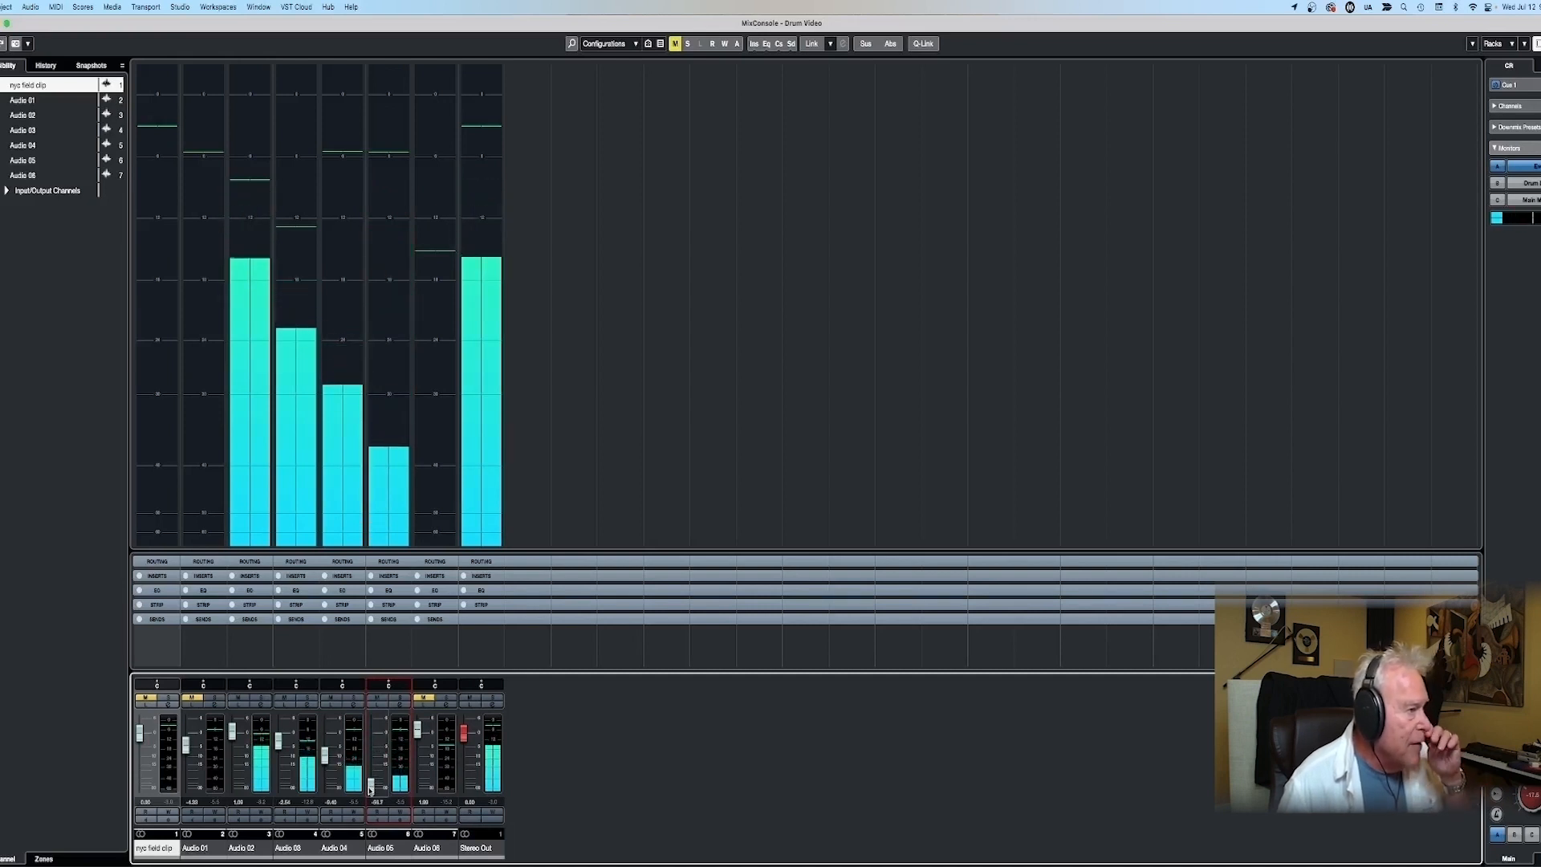
drag(371, 770, 371, 764)
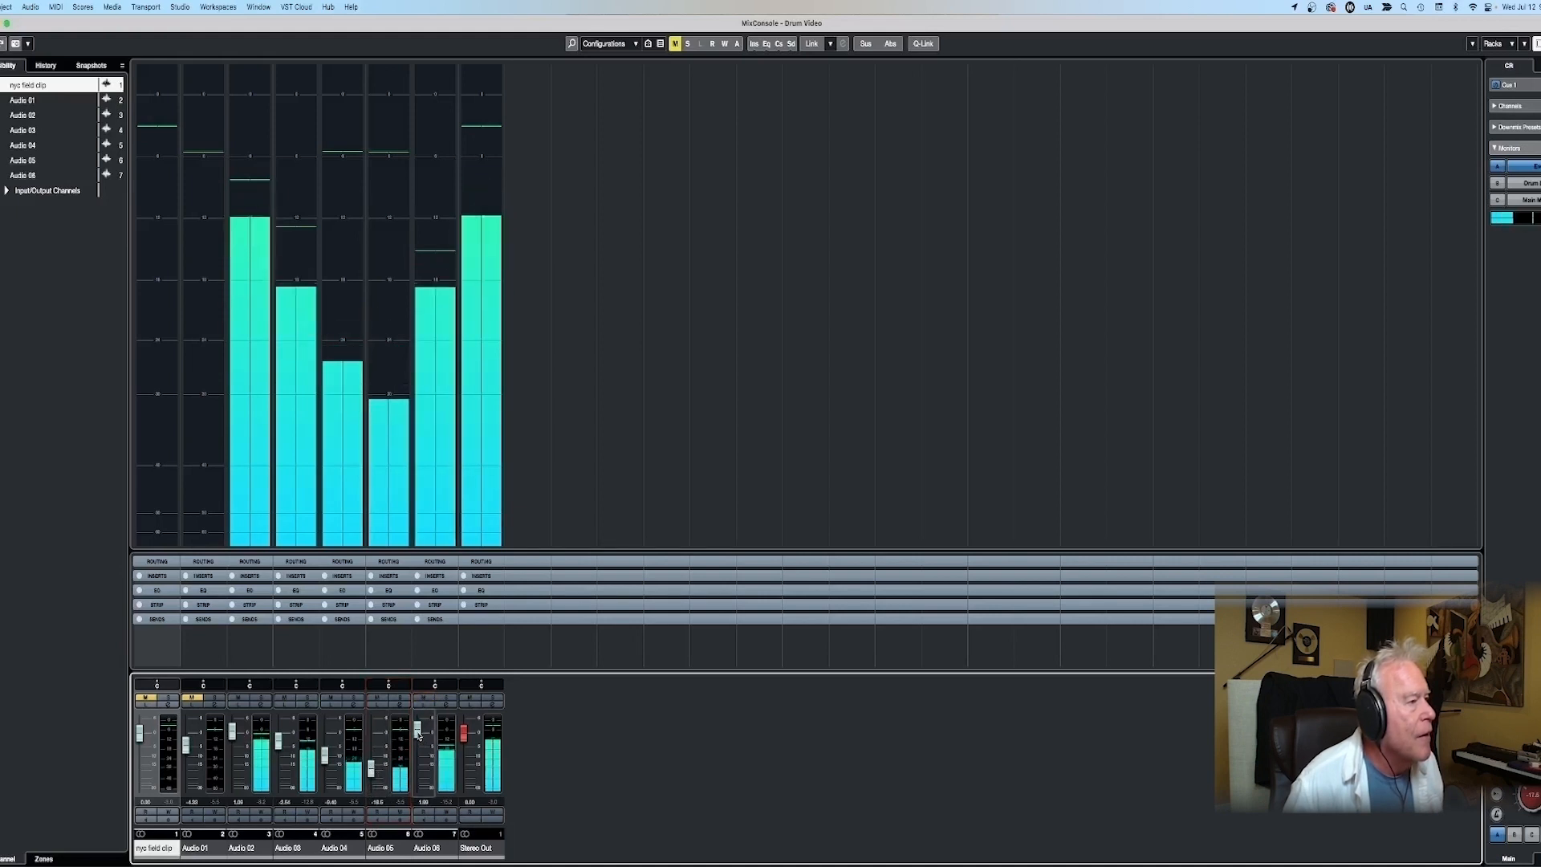
drag(417, 740, 415, 750)
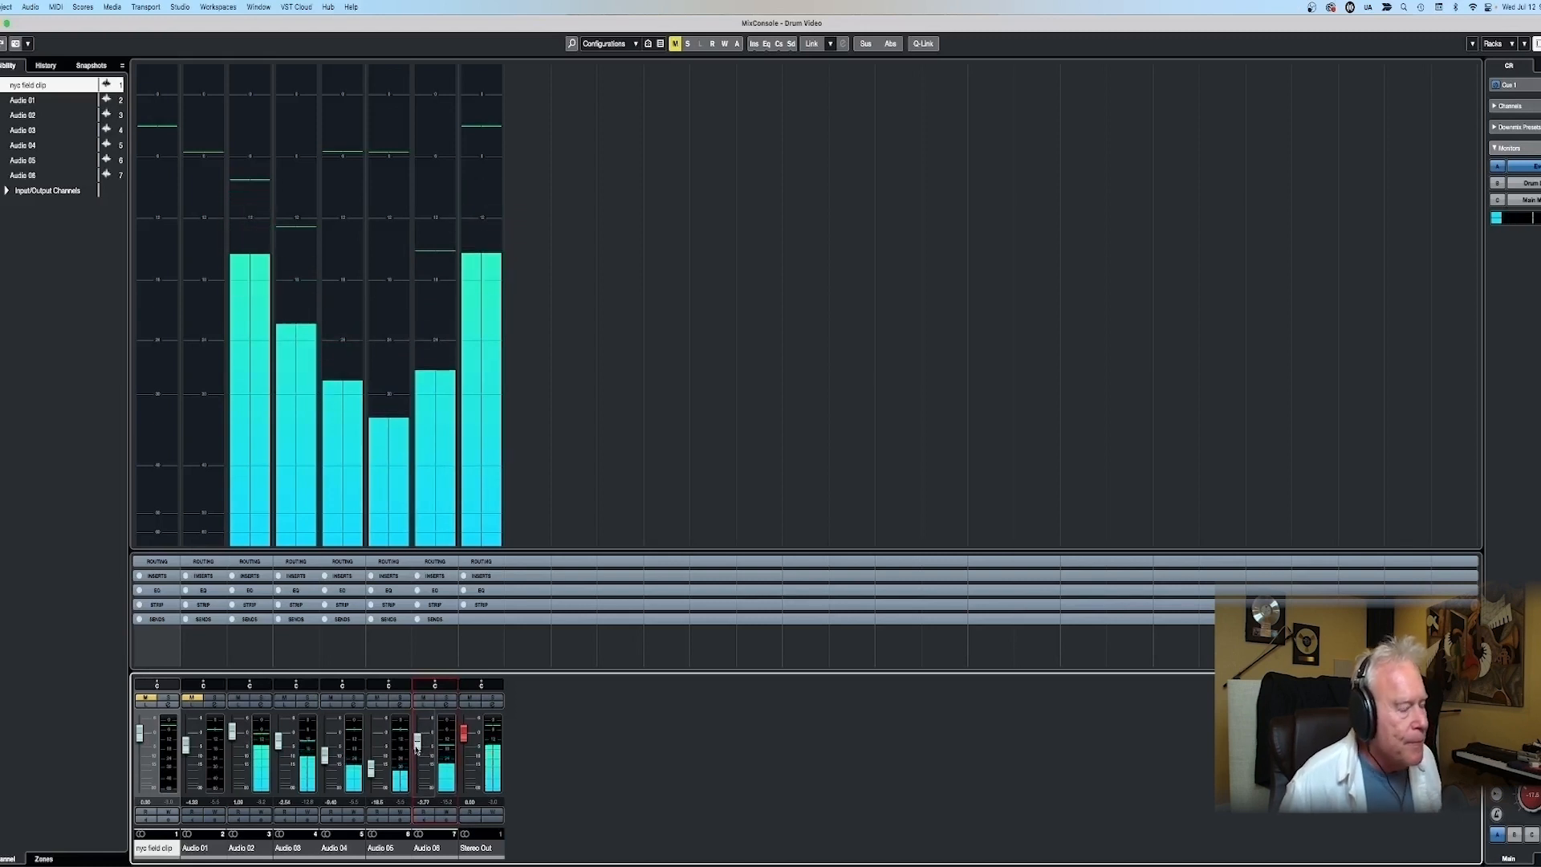
mouse_move(186, 747)
mouse_down()
mouse_move(186, 723)
mouse_move(187, 753)
mouse_up()
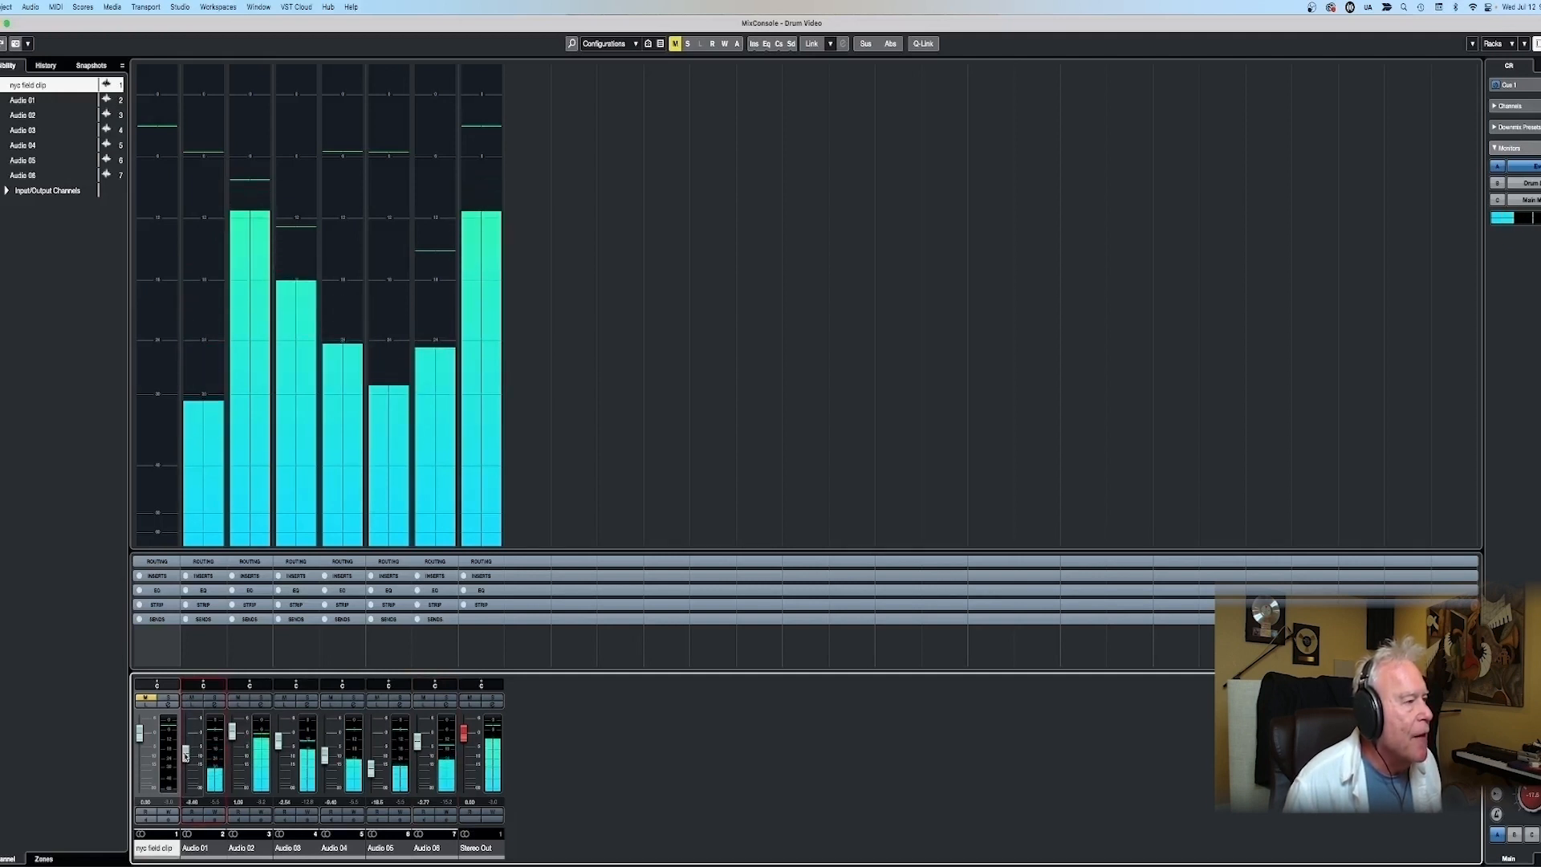
key(space)
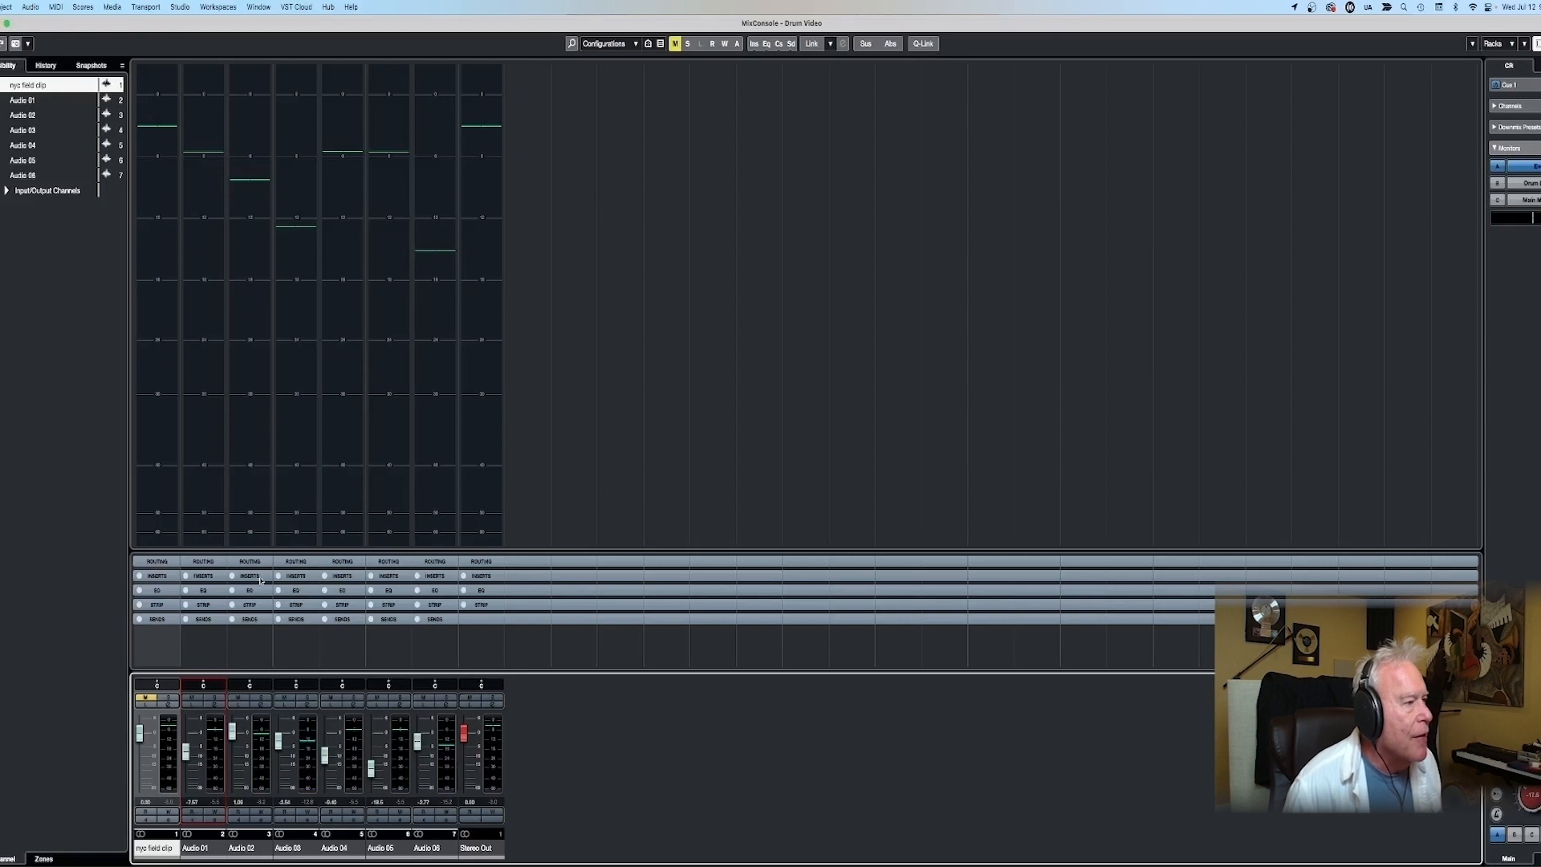
- Insert StudioEQ in the first insert slot of the Audio 02 channel
click(251, 576)
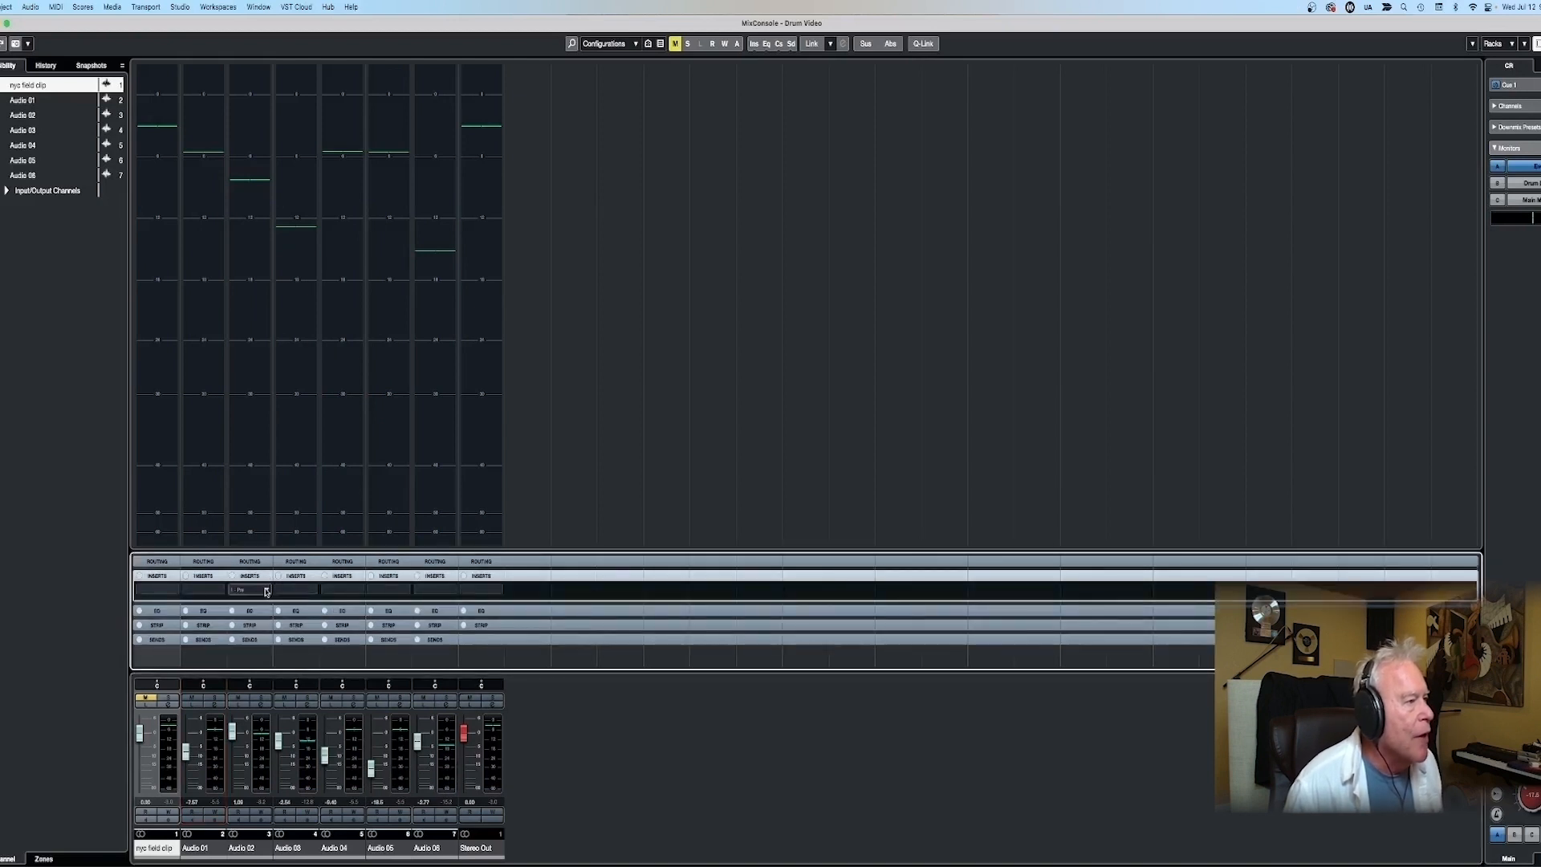
click(267, 591)
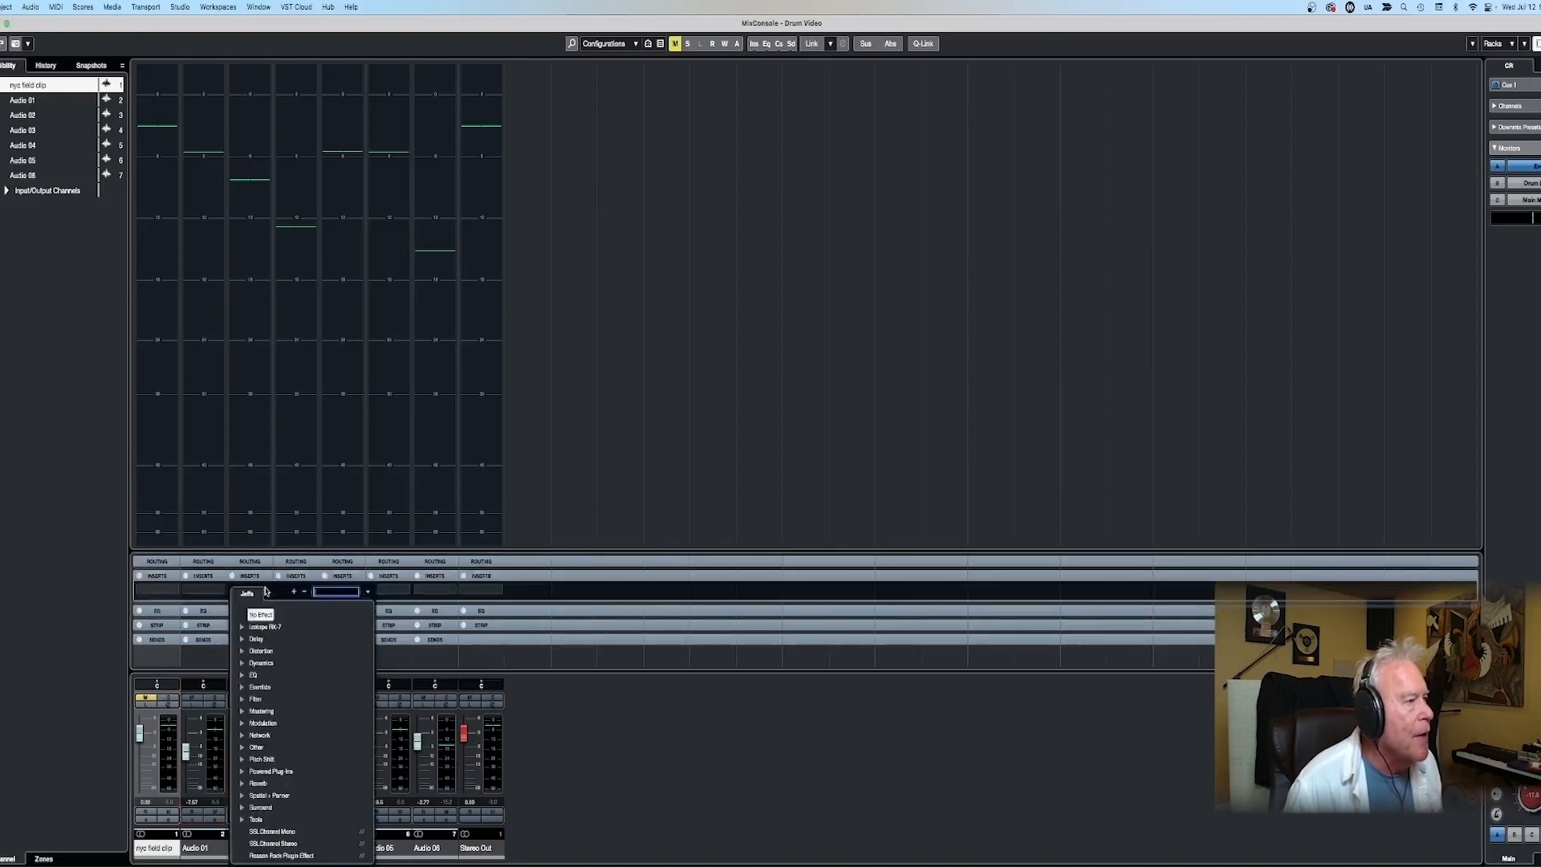
click(241, 677)
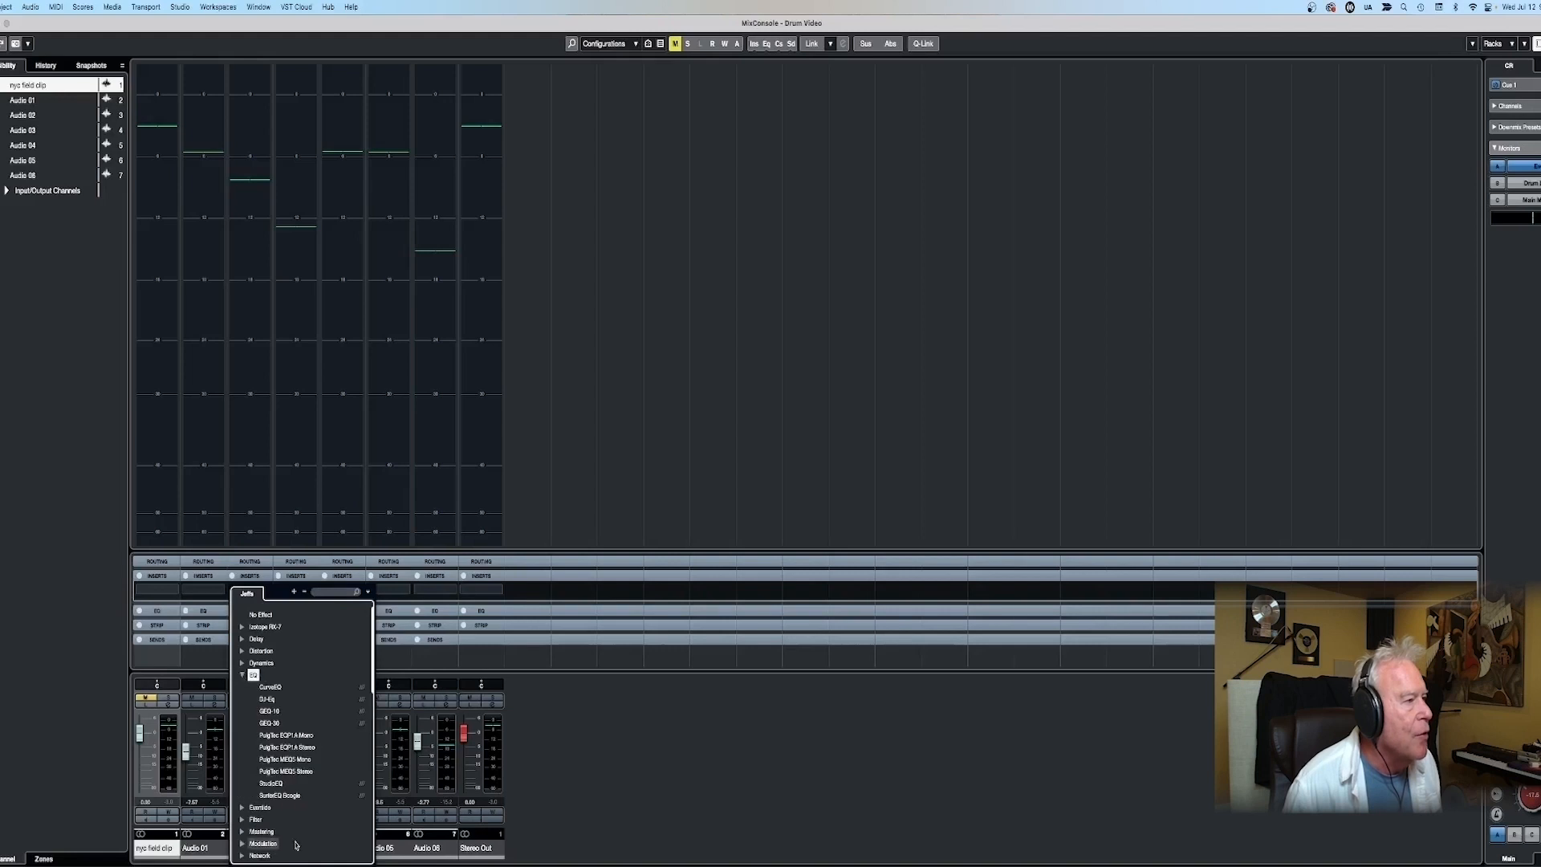
click(273, 783)
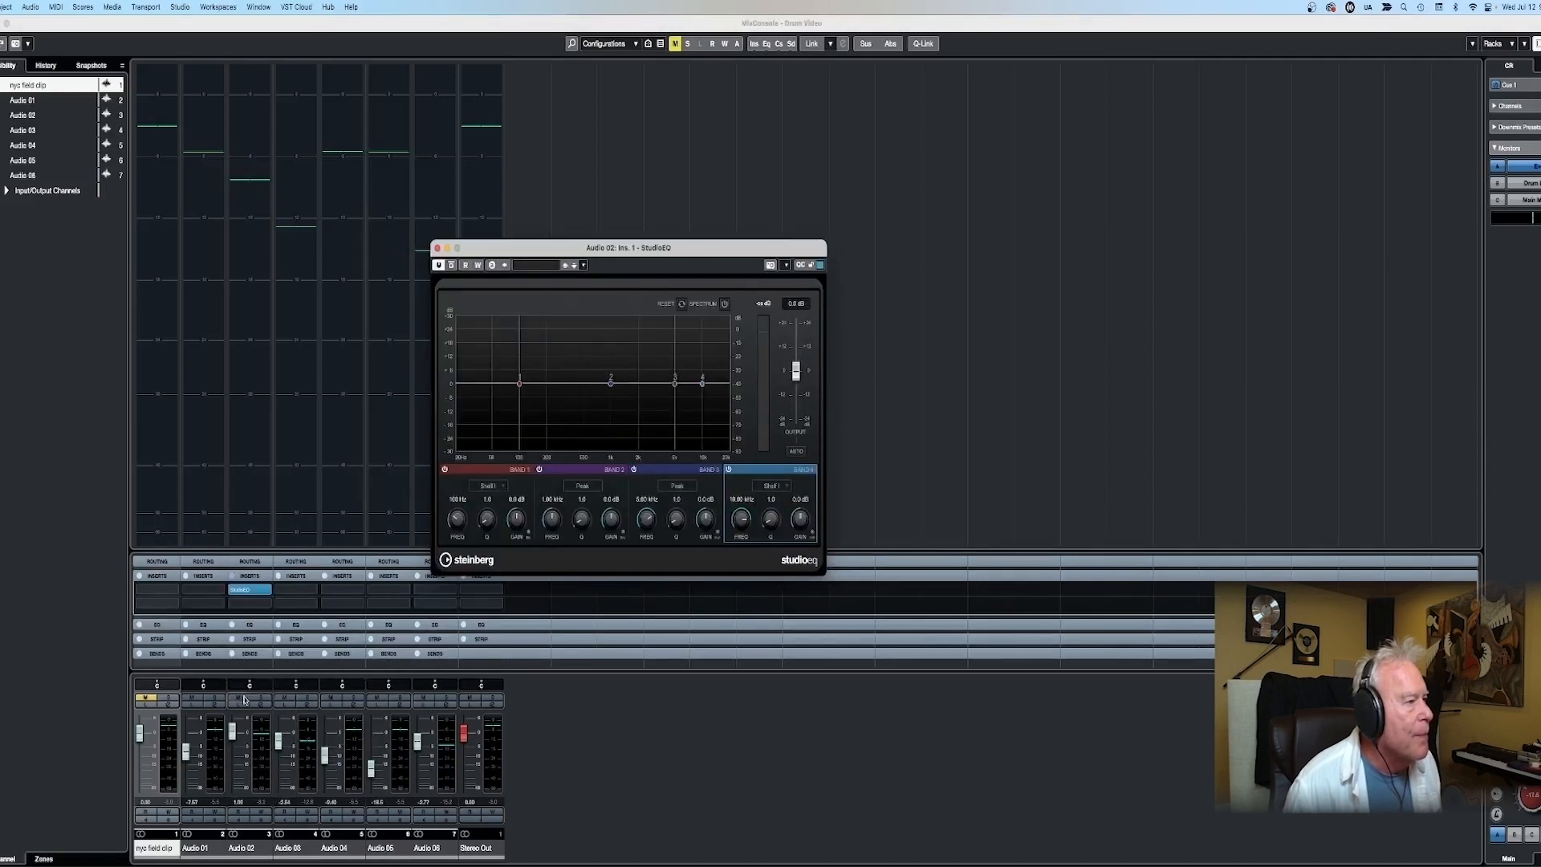
- Solo Audio 02, start playback and cut its lows with the Band 1 shelf at about 69 Hz and -24 dB
click(261, 698)
click(257, 7)
click(289, 196)
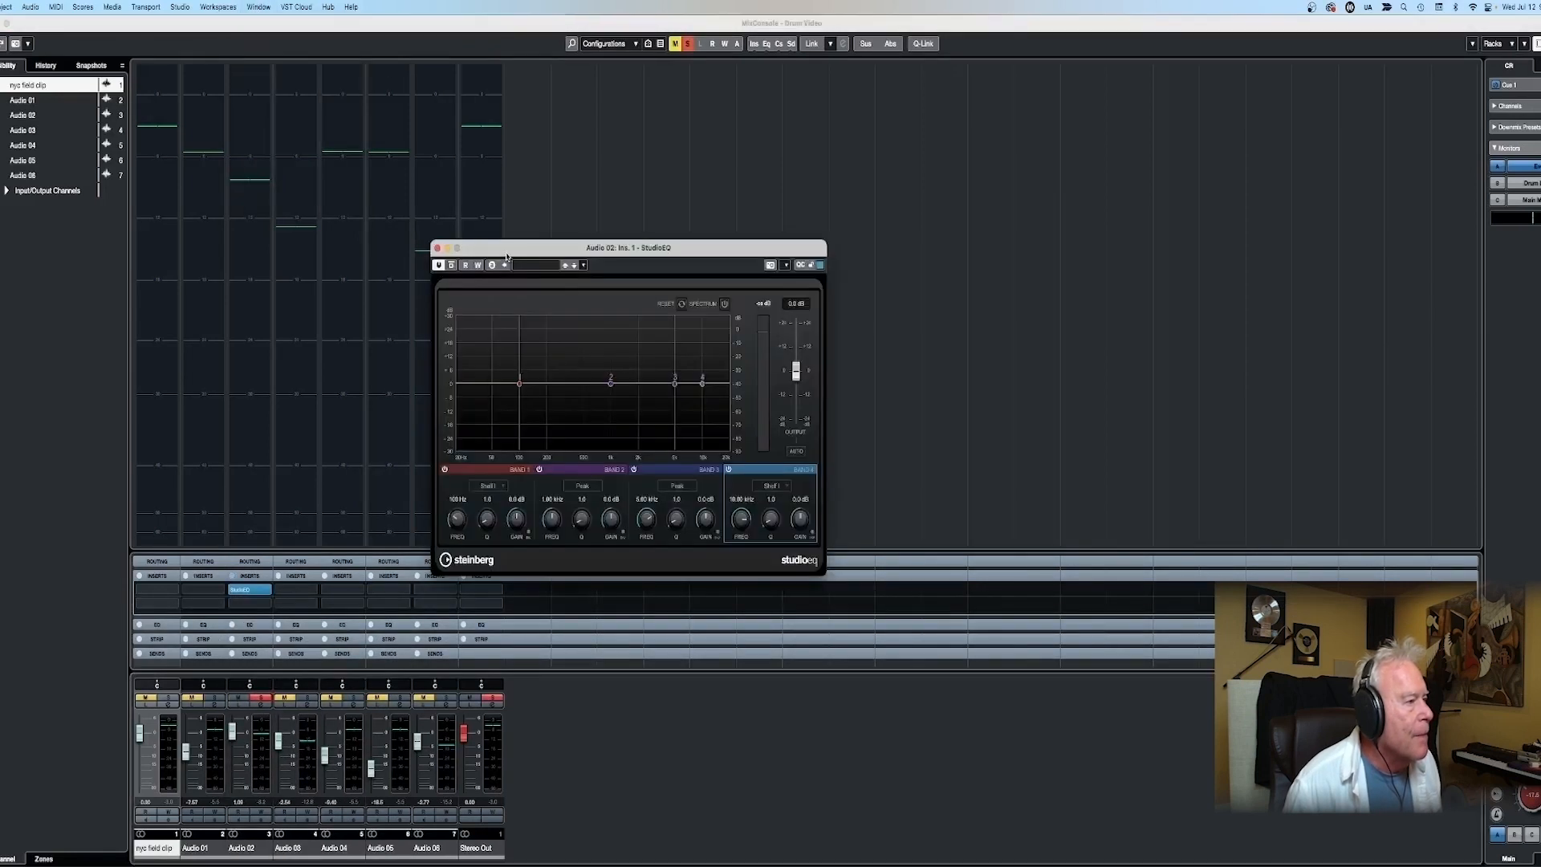
drag(506, 255, 505, 222)
key(space)
drag(519, 350, 503, 413)
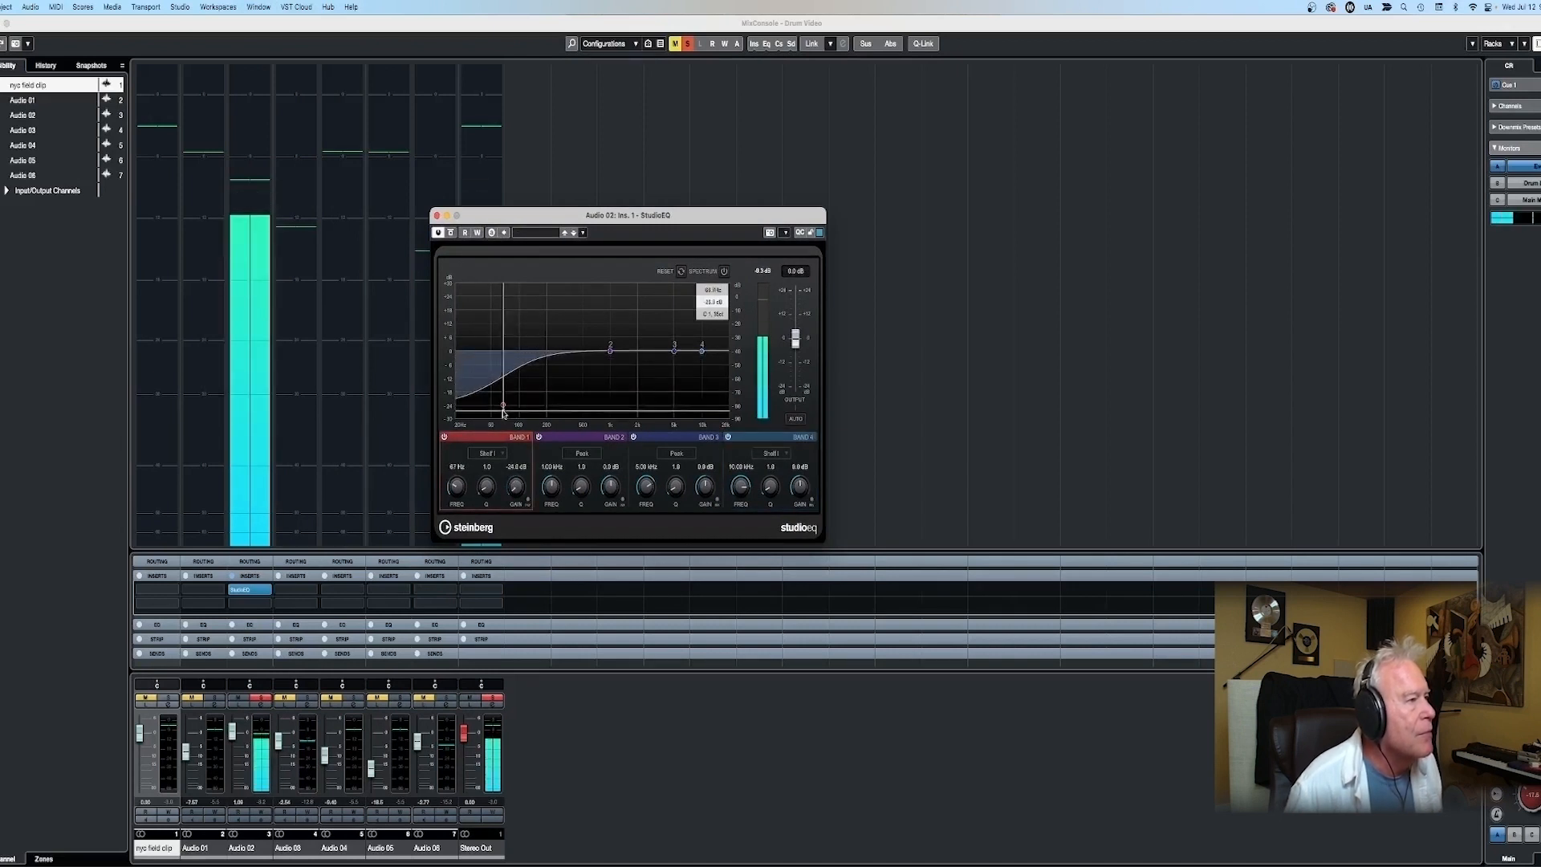
- Boost Band 3 of the Audio 02 EQ by about 5.6 dB near 4.2 kHz and close the EQ
drag(674, 351, 678, 343)
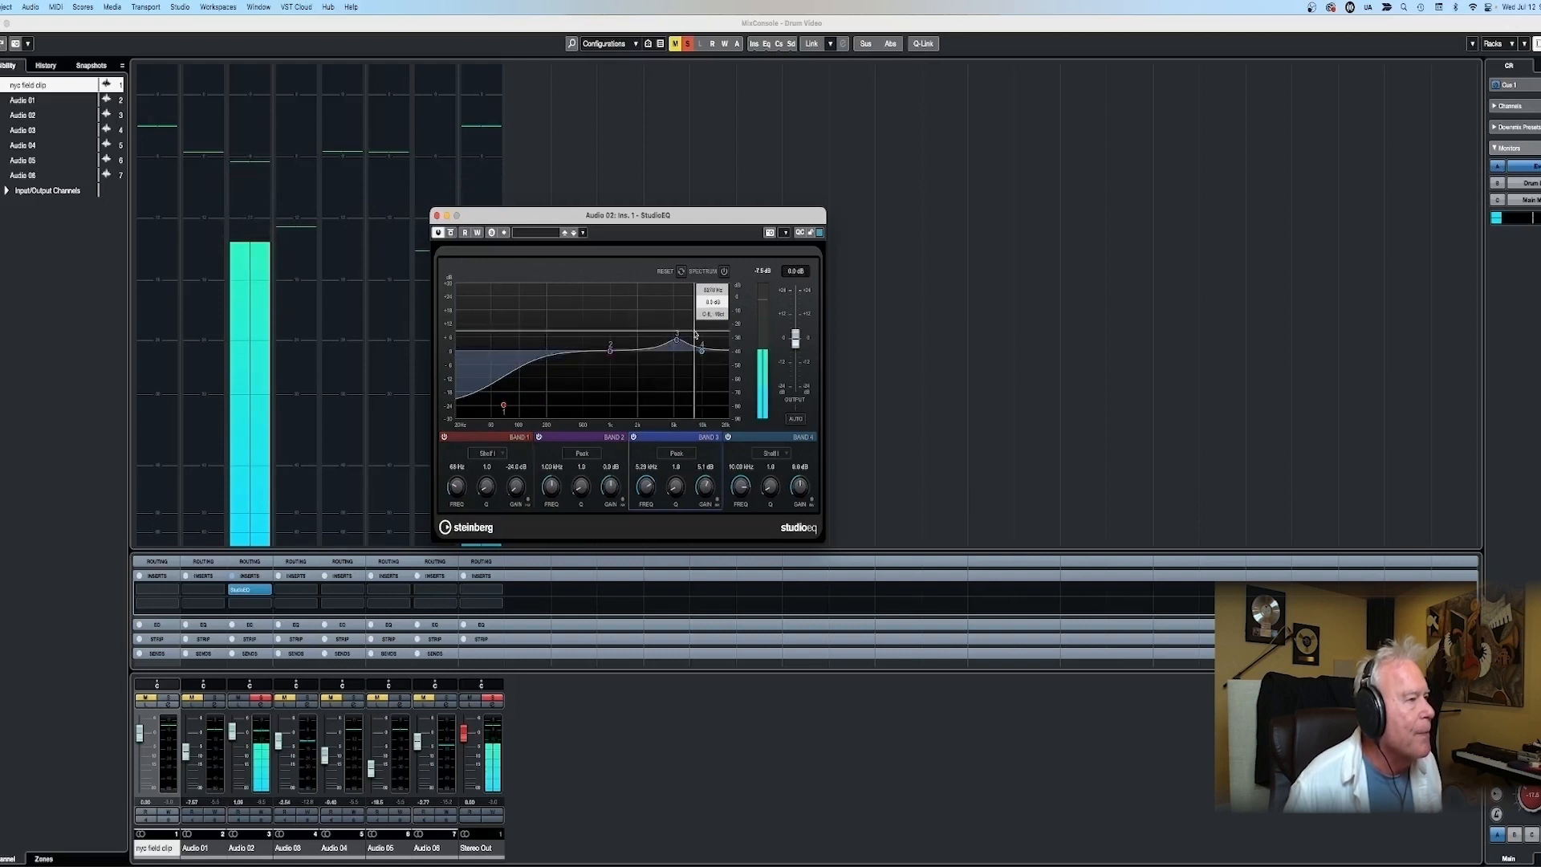
mouse_move(677, 341)
mouse_down()
mouse_move(630, 340)
mouse_move(684, 335)
mouse_move(667, 337)
mouse_up()
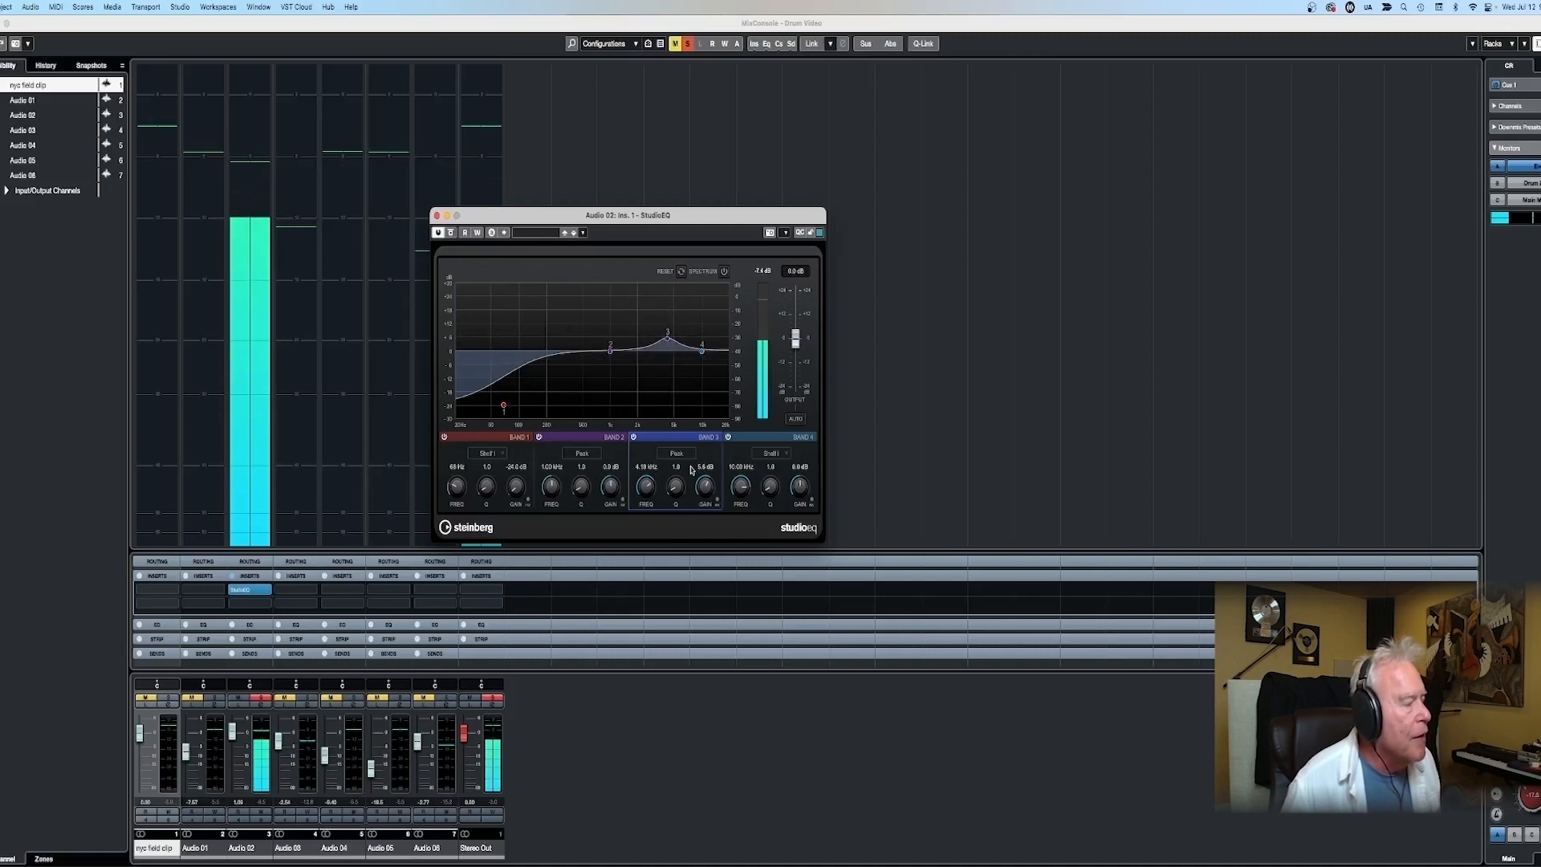
click(437, 215)
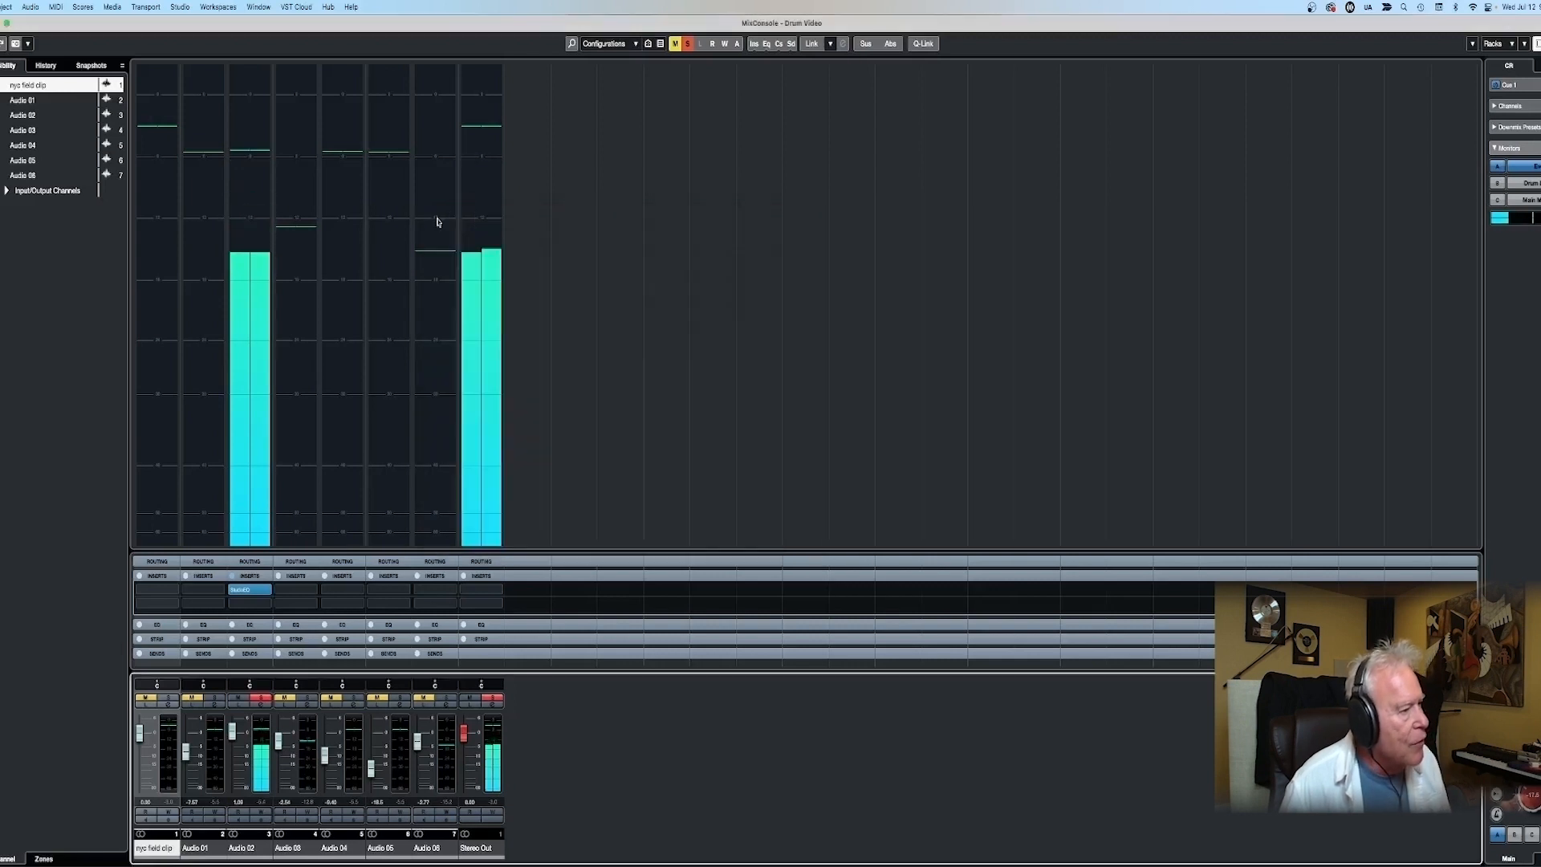
- Insert StudioEQ in the first insert slot of the Audio 03 channel and solo that channel too
click(313, 592)
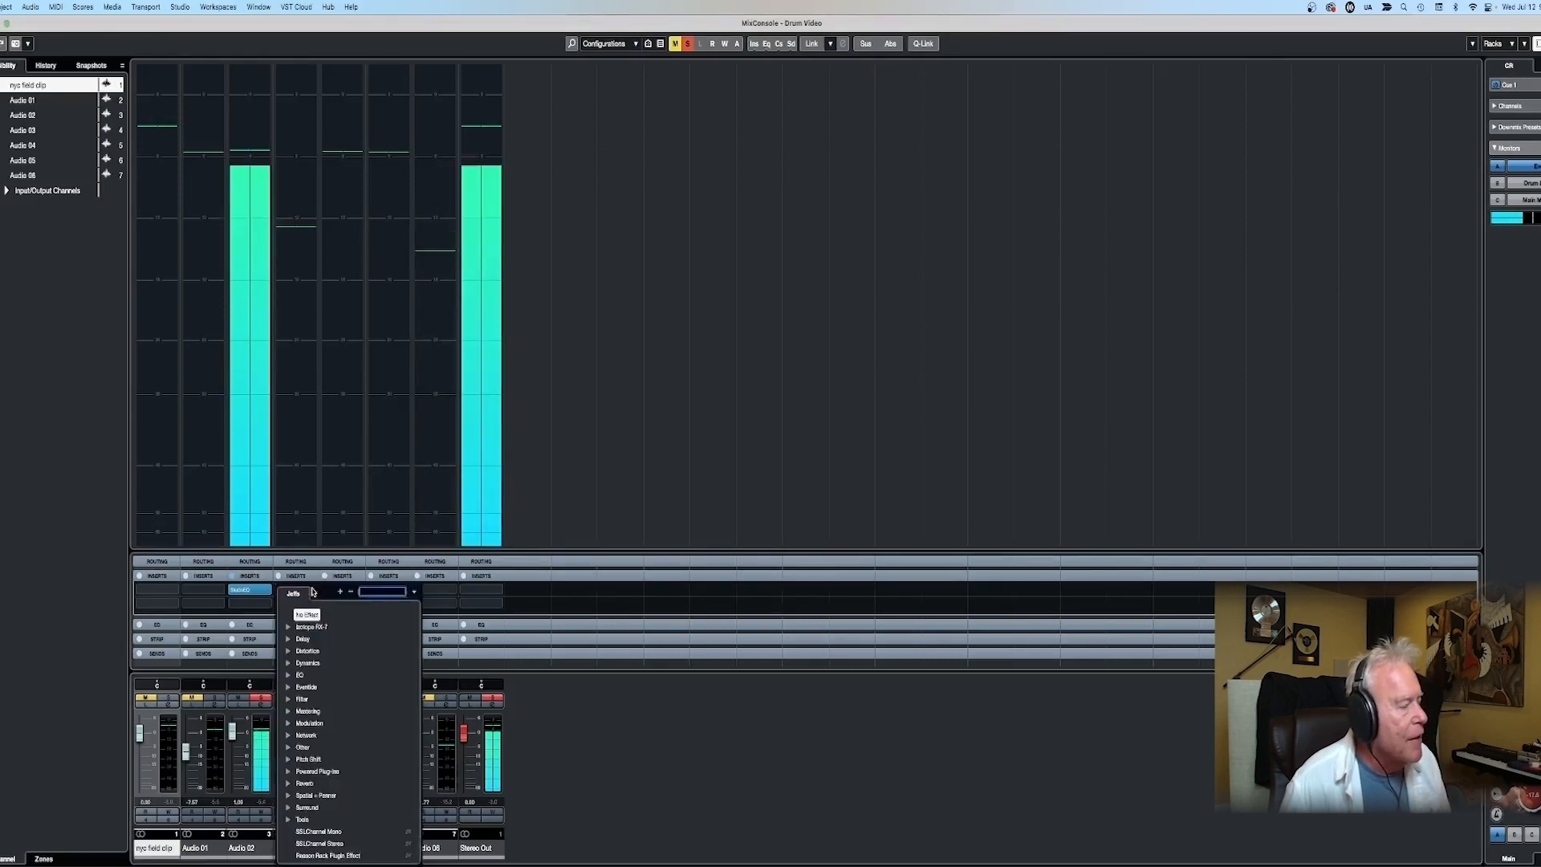
click(289, 676)
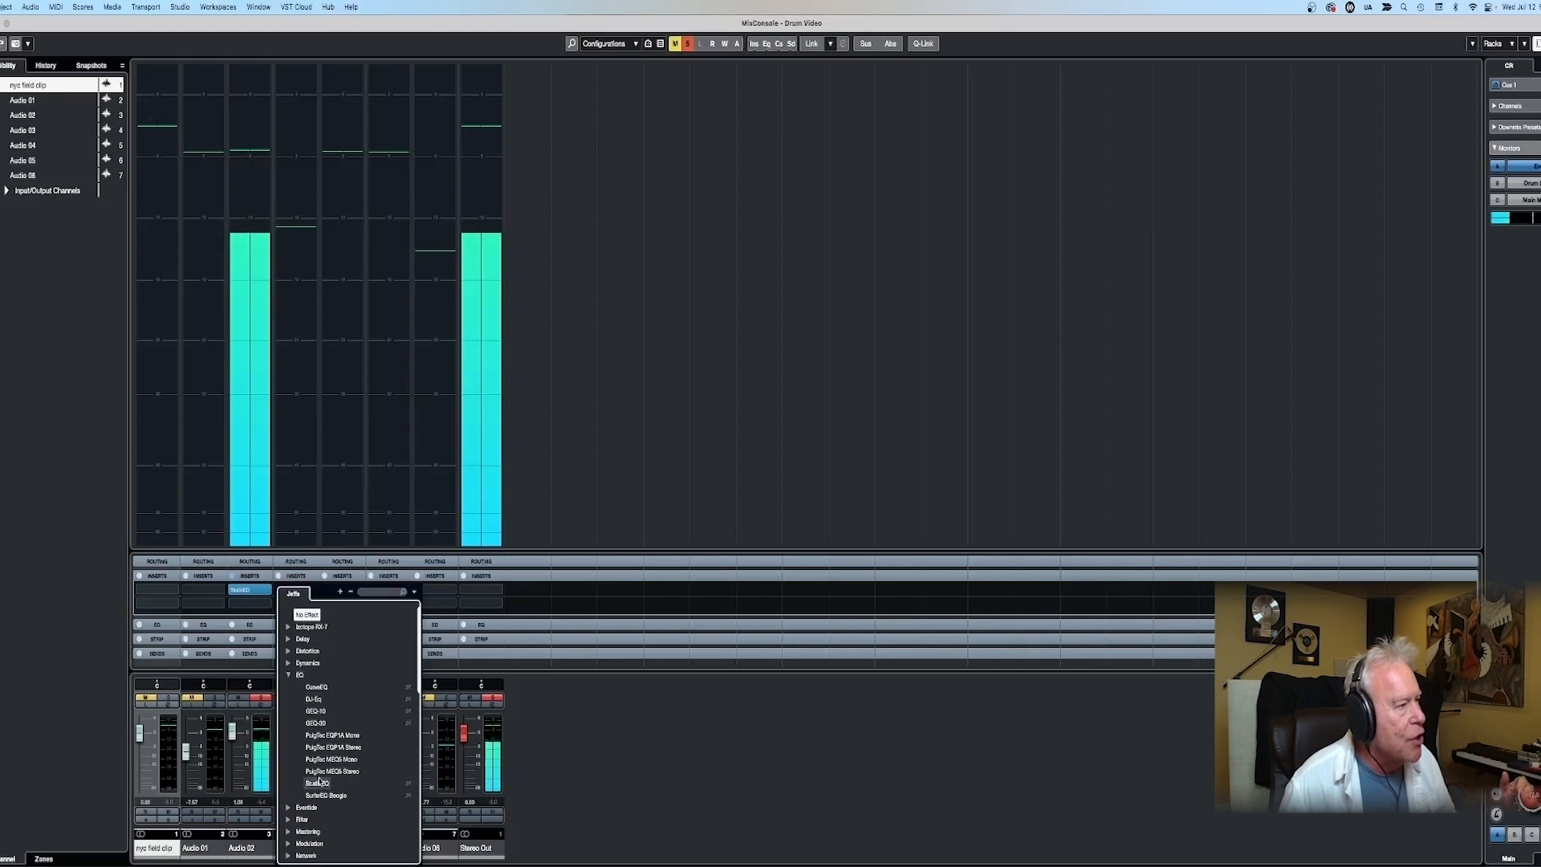
click(317, 782)
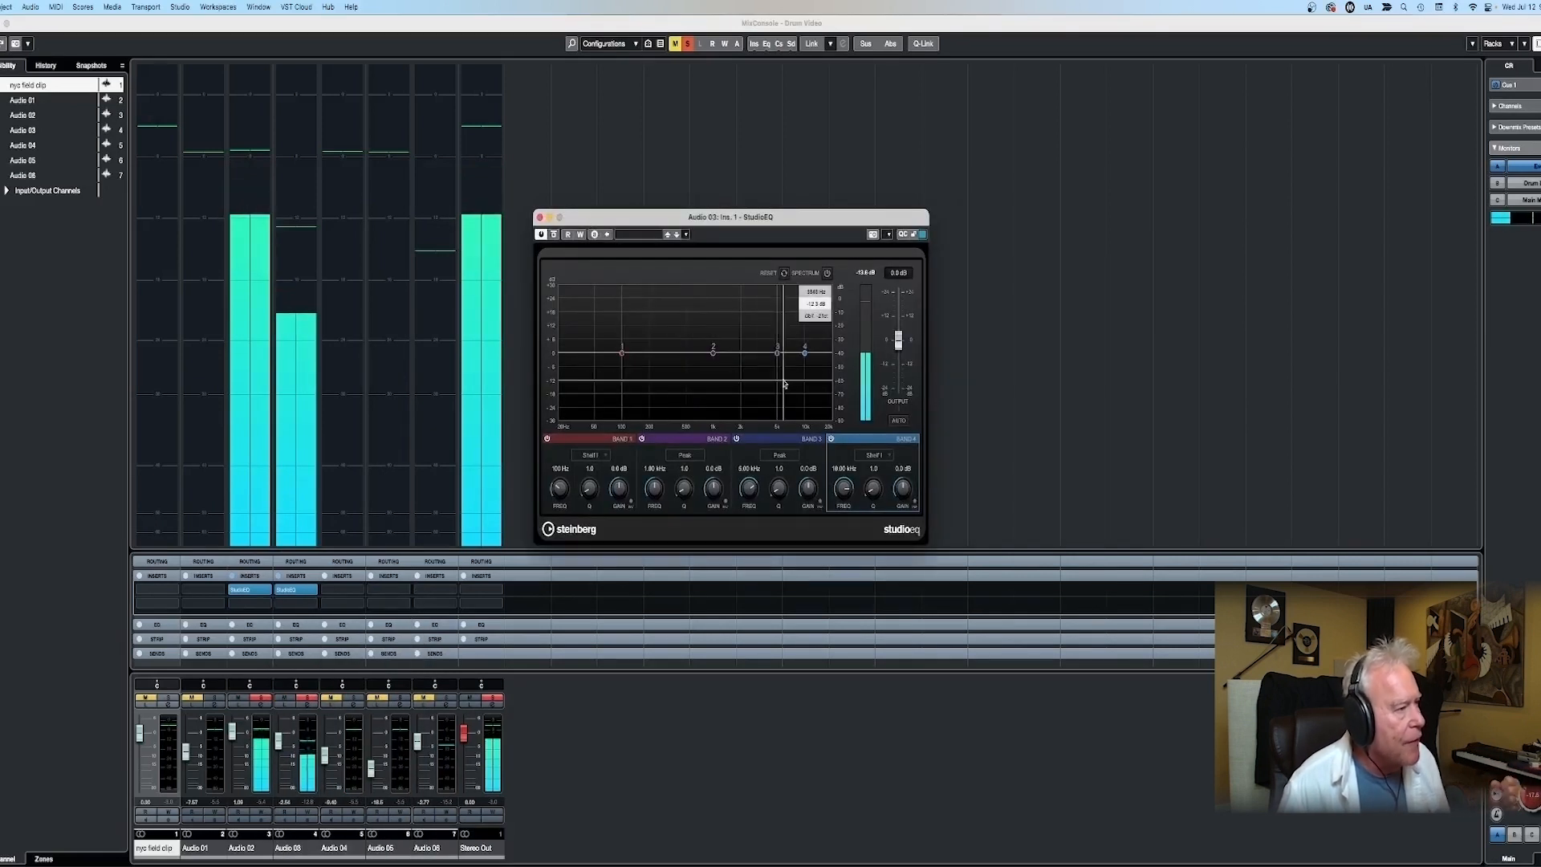
- Boost Band 2 of the Audio 03 EQ by about 6 dB near 1.65 kHz with a Q of 1.4, and close the EQ
mouse_move(712, 353)
mouse_down()
mouse_move(778, 312)
mouse_move(776, 353)
mouse_move(727, 319)
mouse_move(734, 344)
mouse_up()
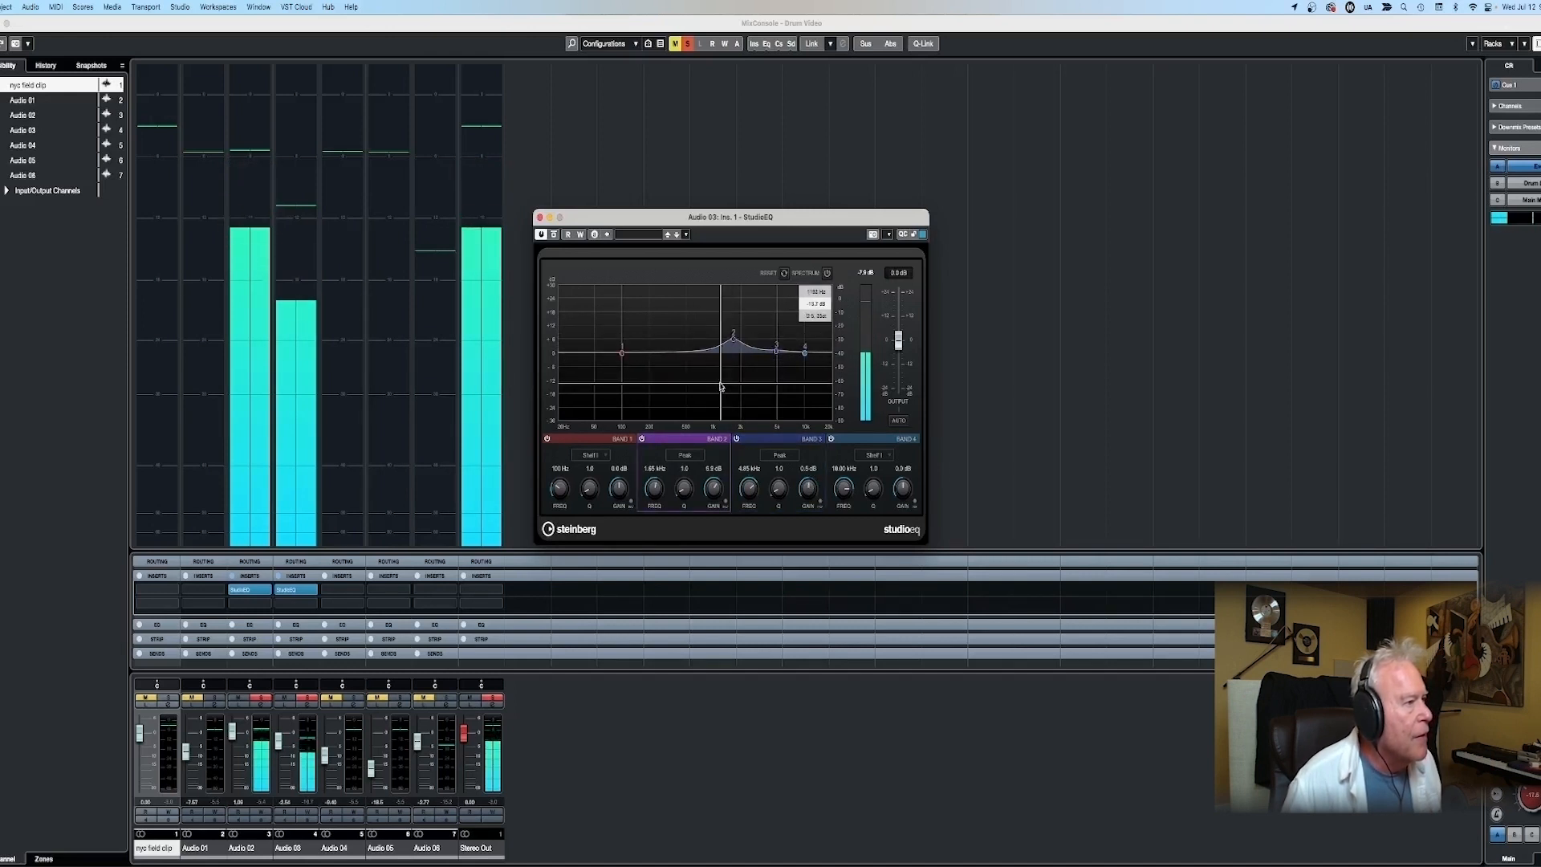
drag(683, 486, 676, 501)
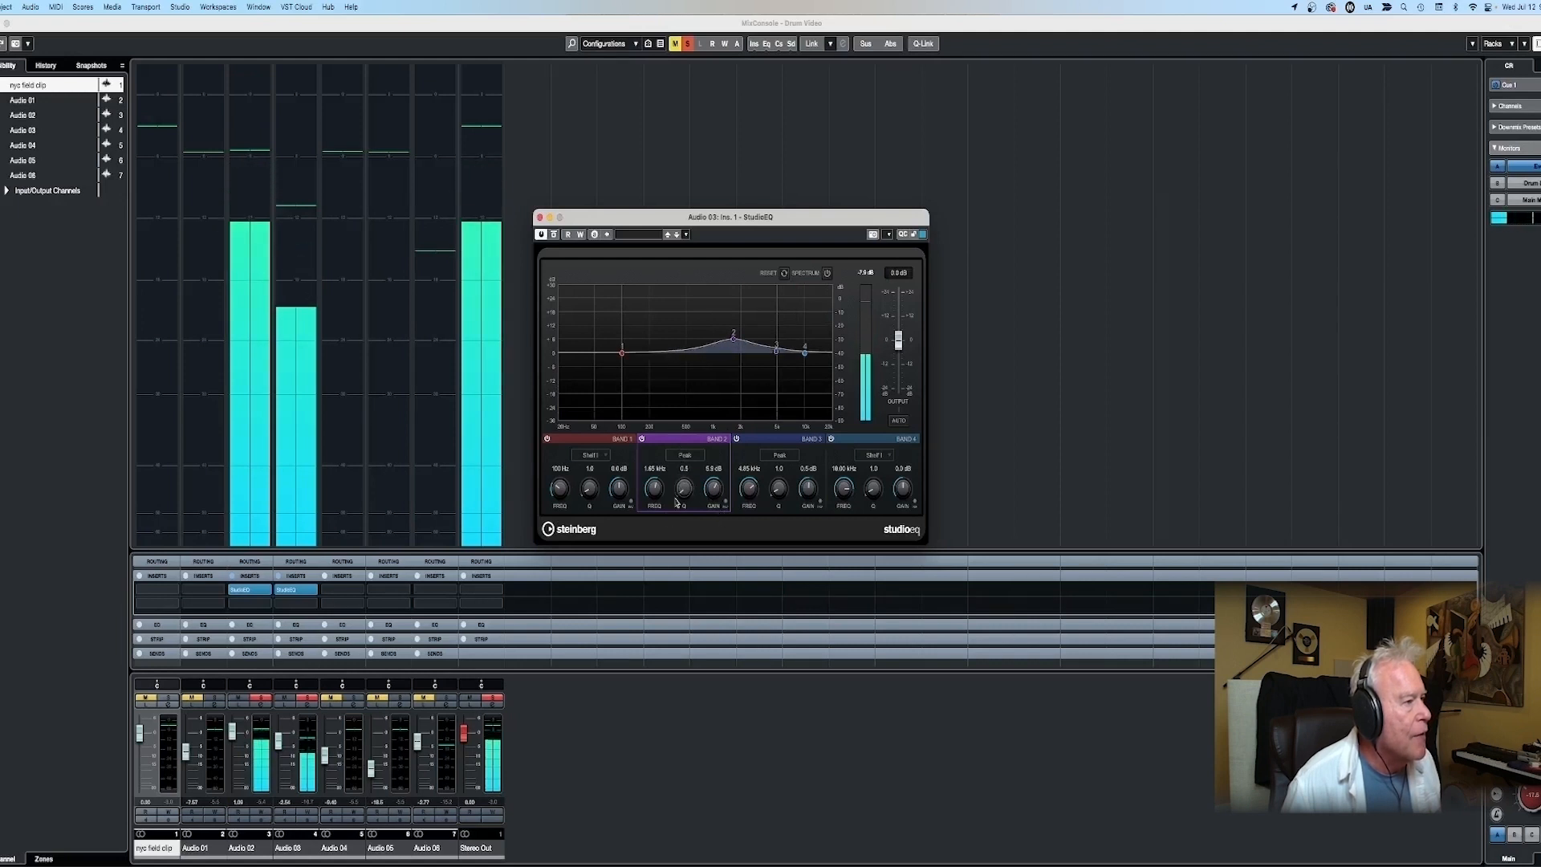
scroll(678, 482, up, 2)
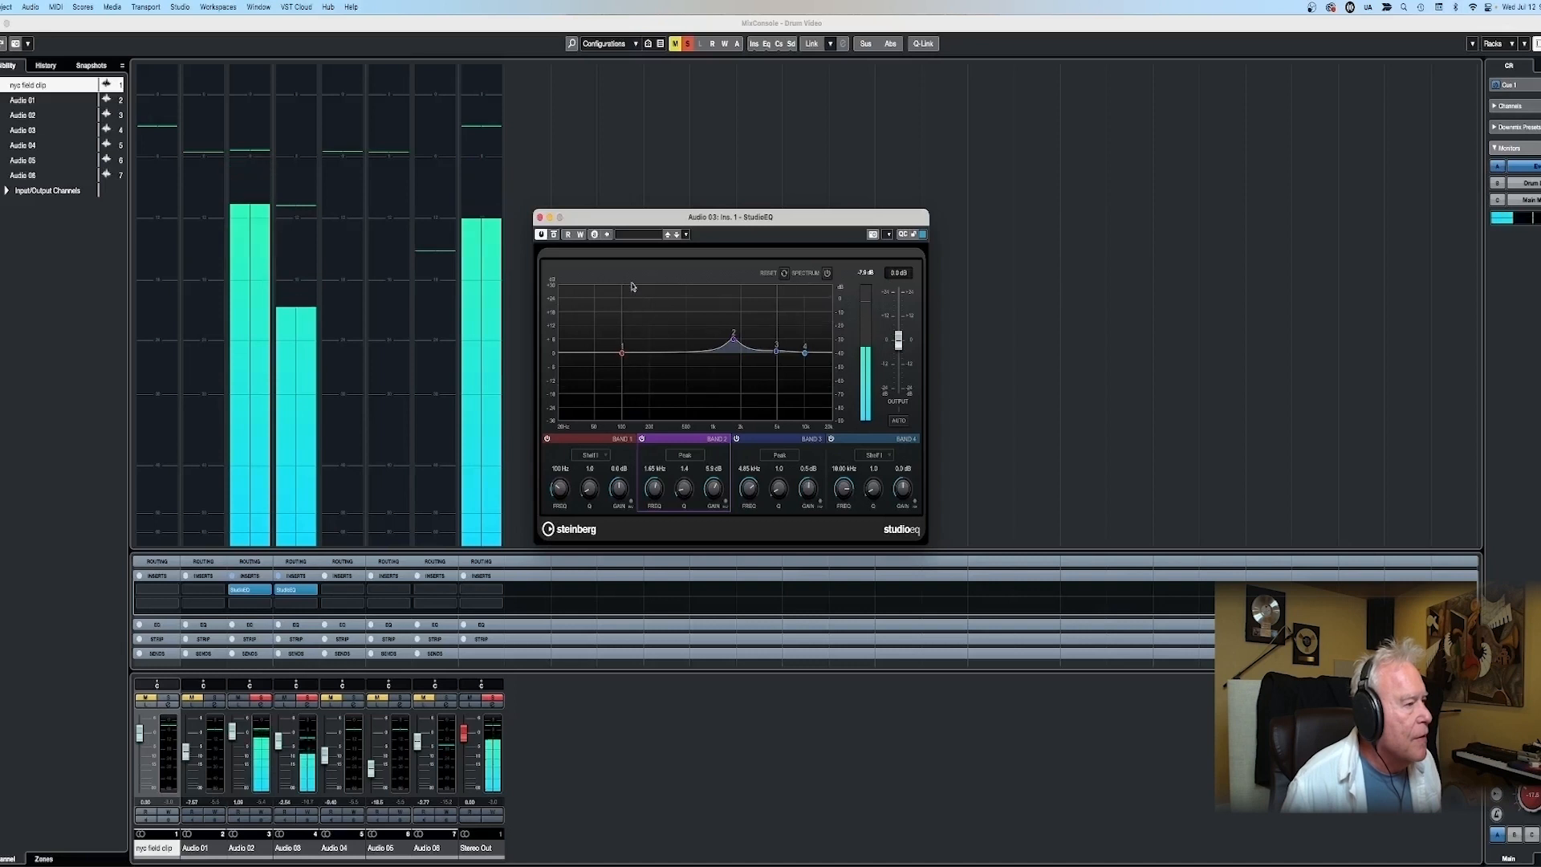
click(541, 218)
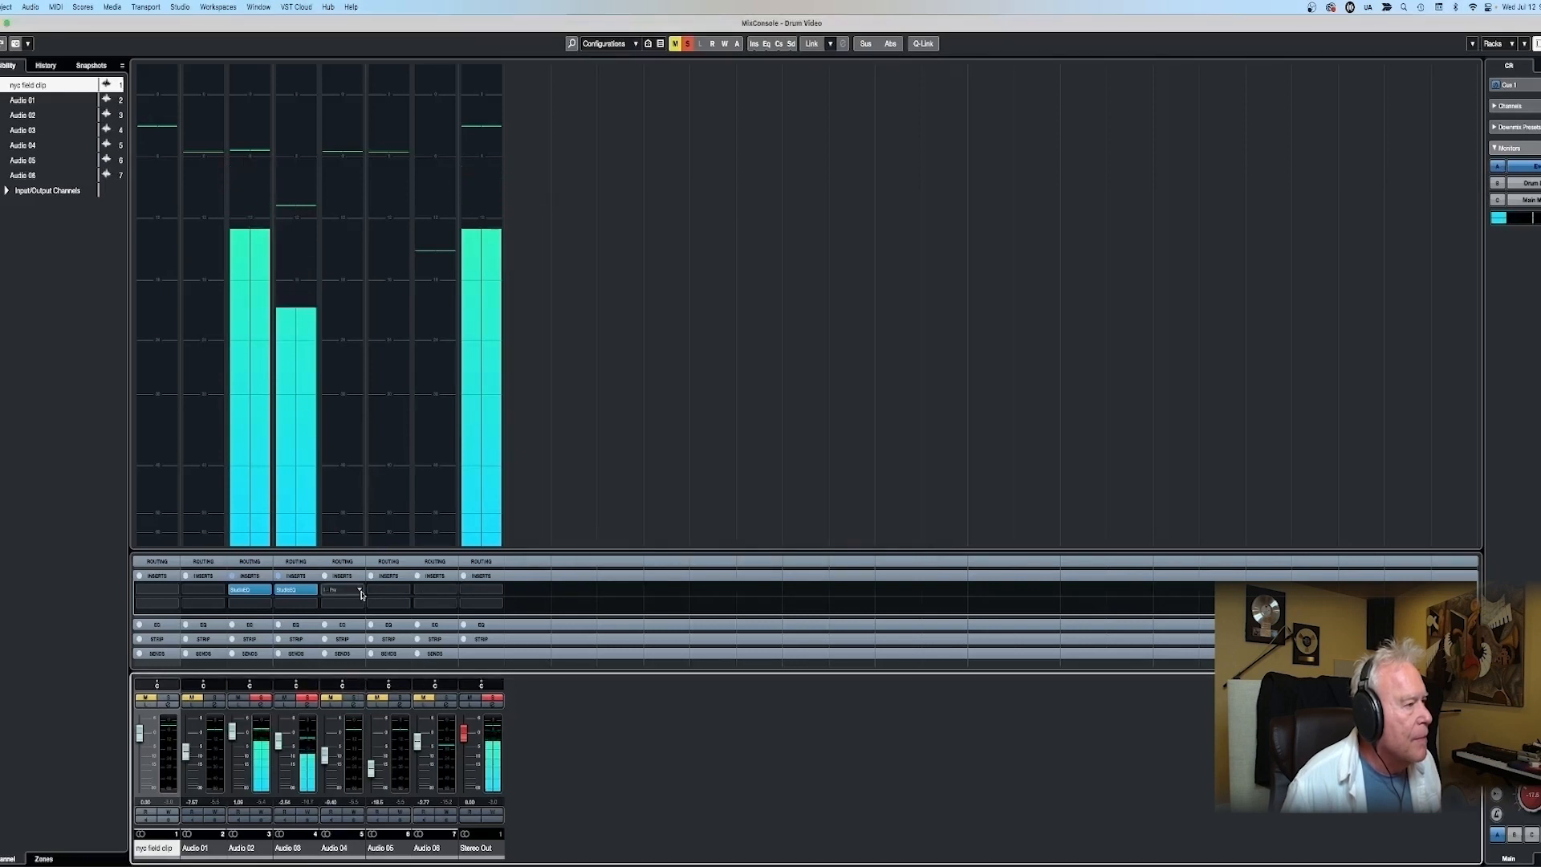
- Insert StudioEQ on Audio 04, boost Band 3 by about 9.9 dB near 2.89 kHz, and lower the channel fader to about -13.6 dB
click(361, 592)
click(336, 675)
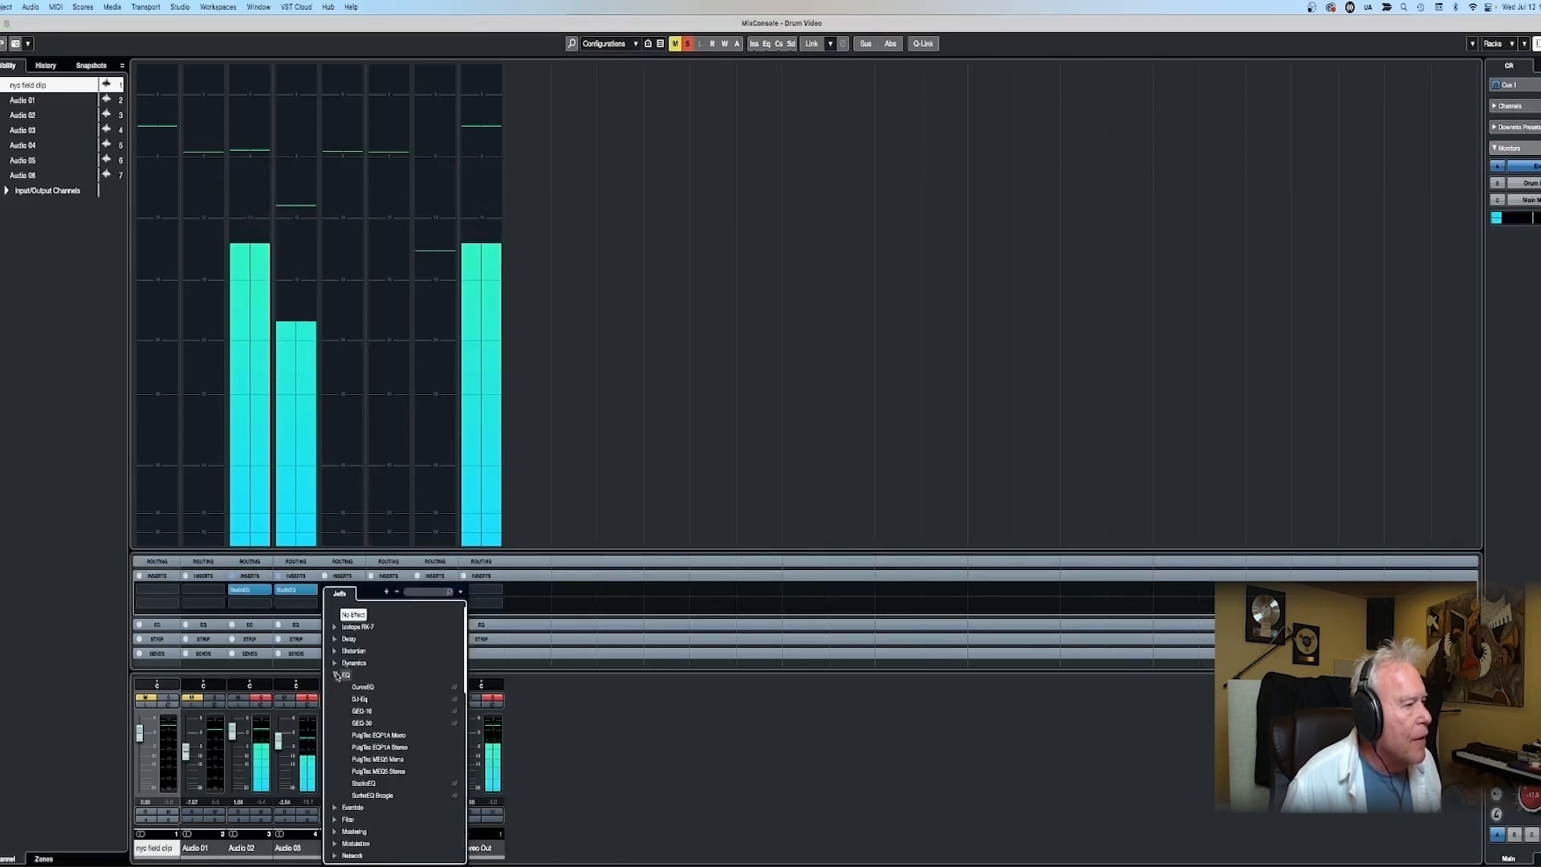
click(363, 783)
drag(838, 338, 819, 293)
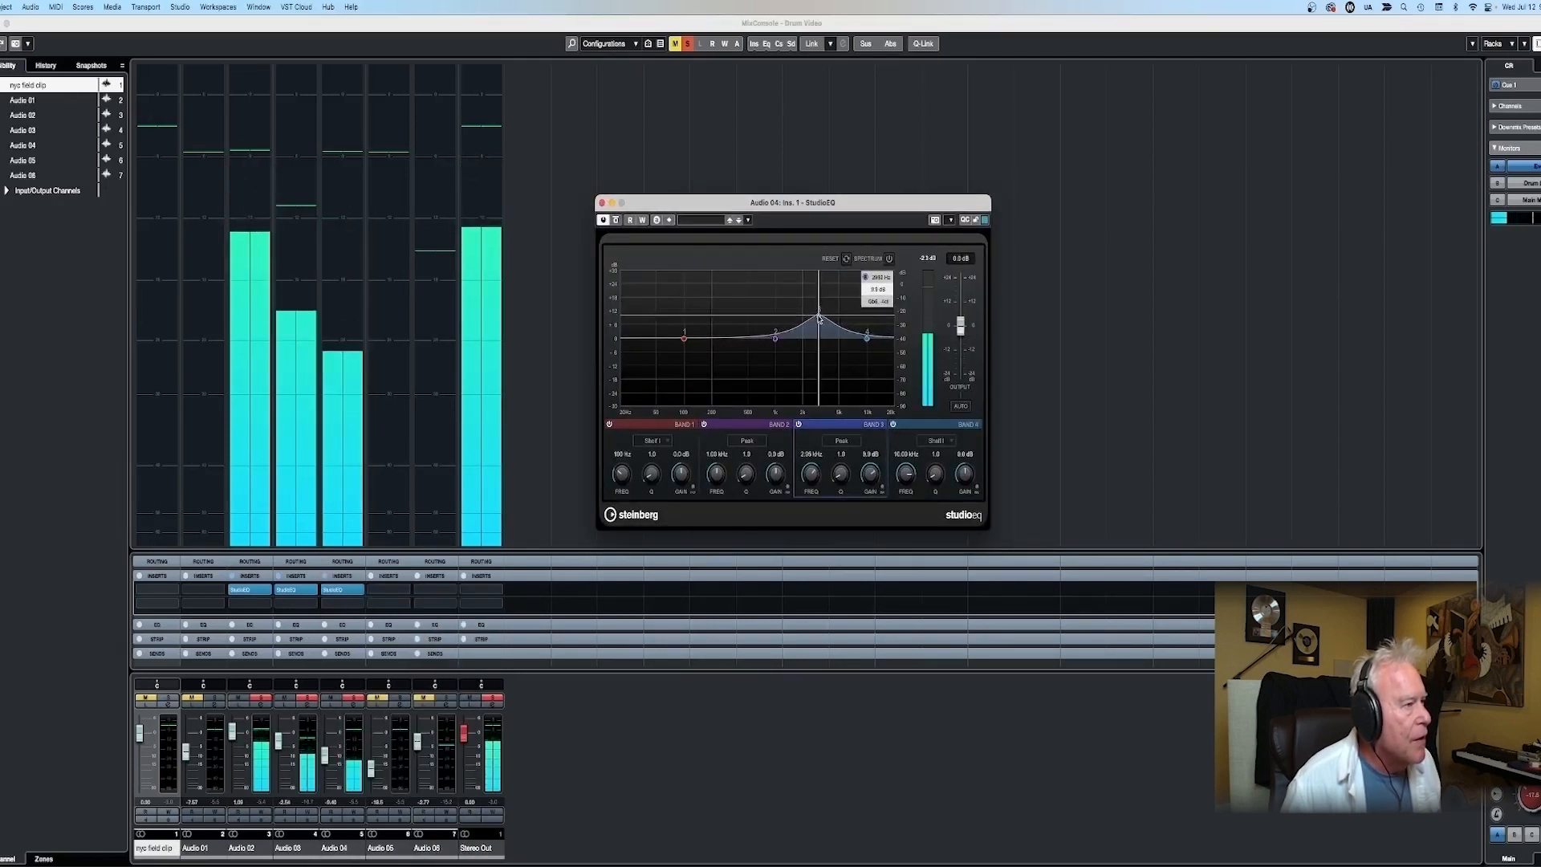
click(325, 758)
- Insert StudioEQ in the first slot of Audio 05 and boost Band 2 narrowly by about 7.8 dB near 2 kHz
click(406, 591)
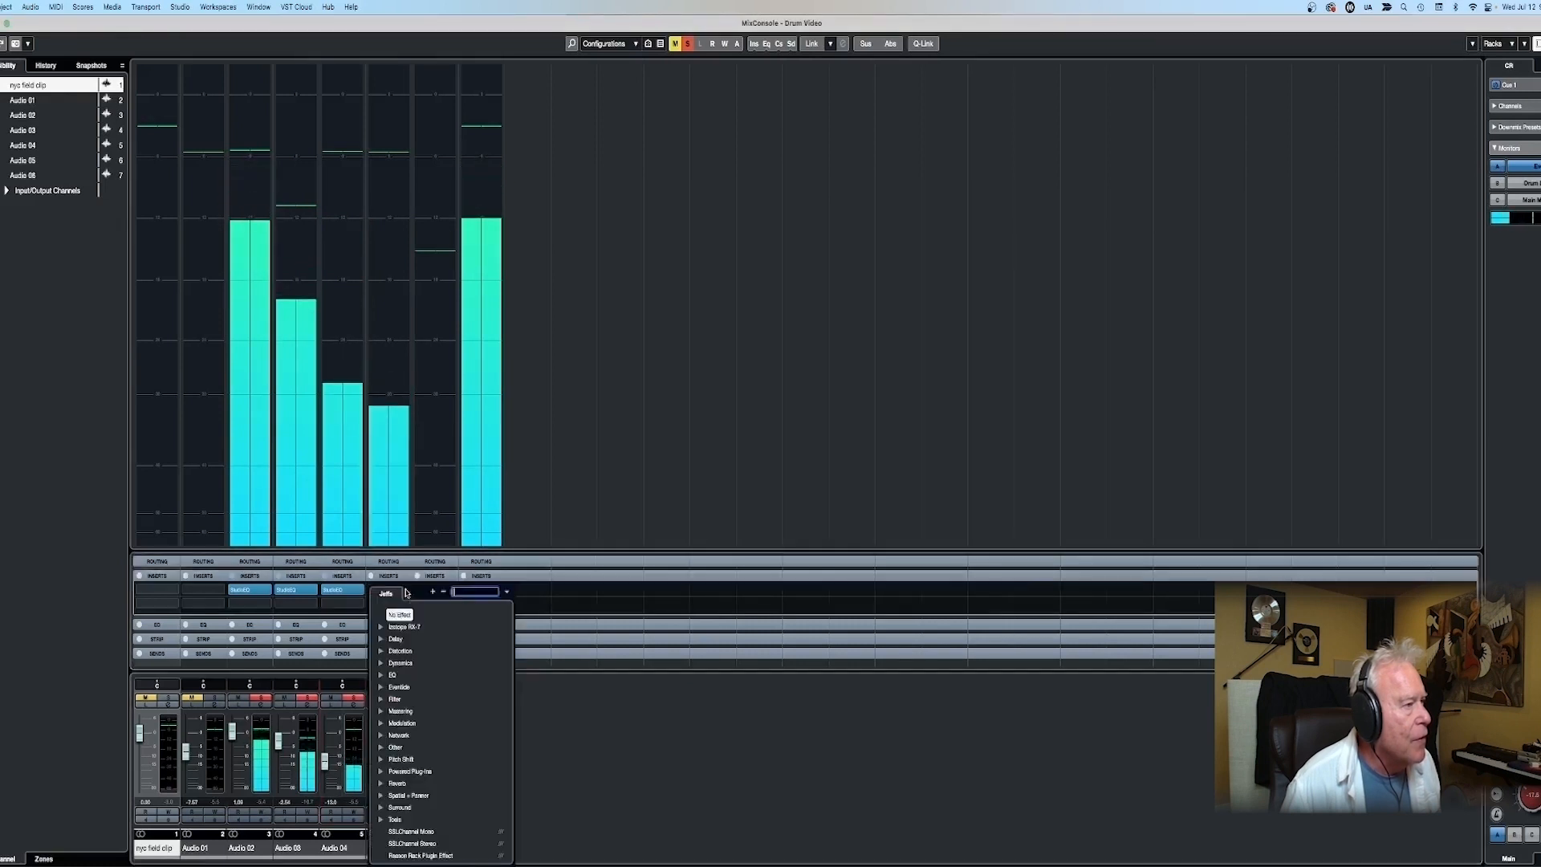
click(391, 678)
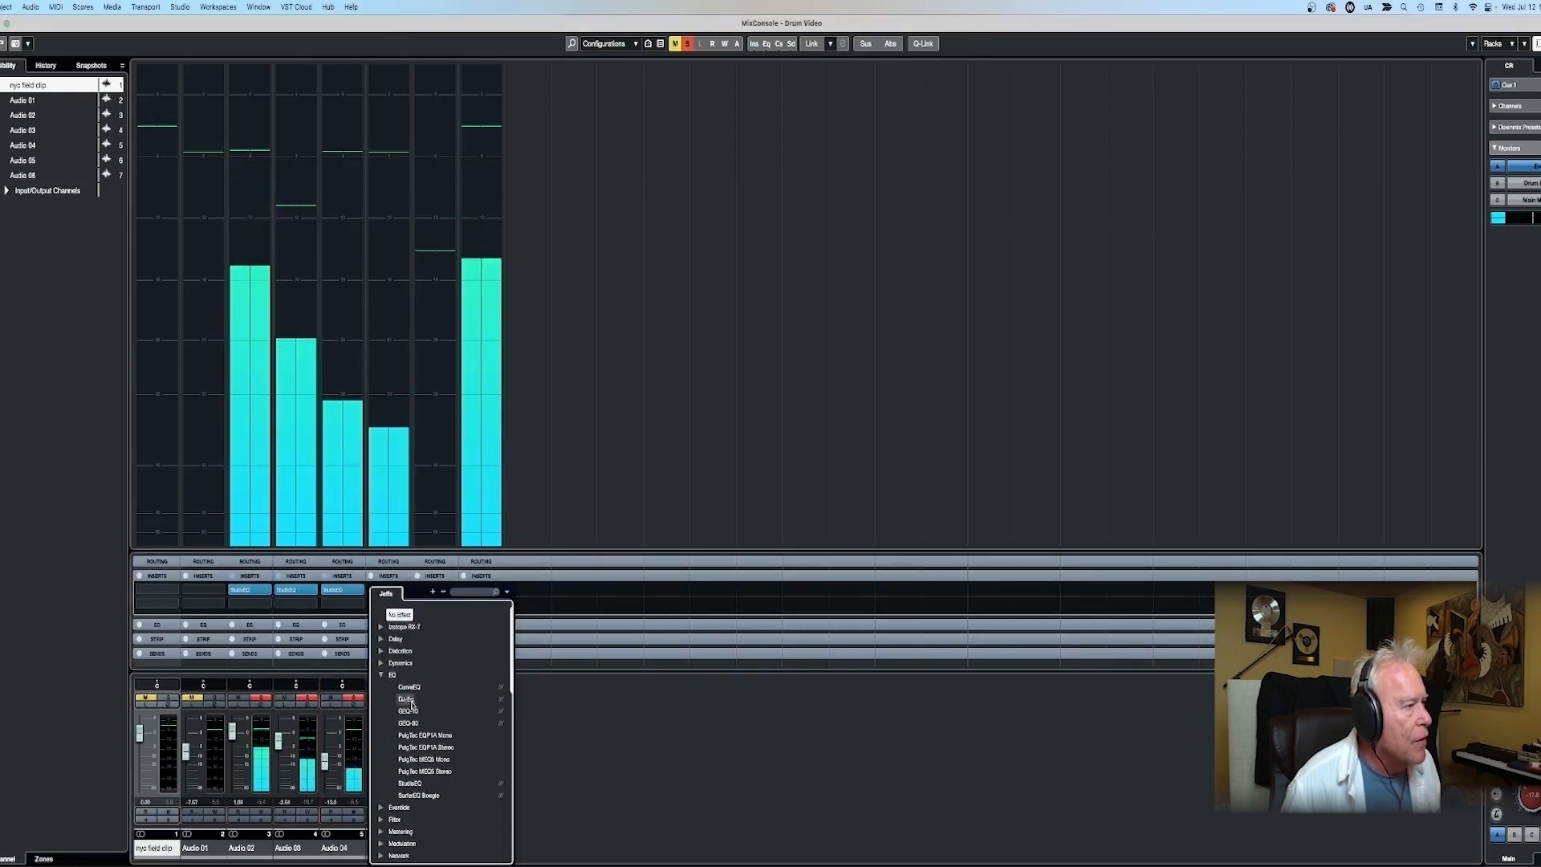
click(410, 777)
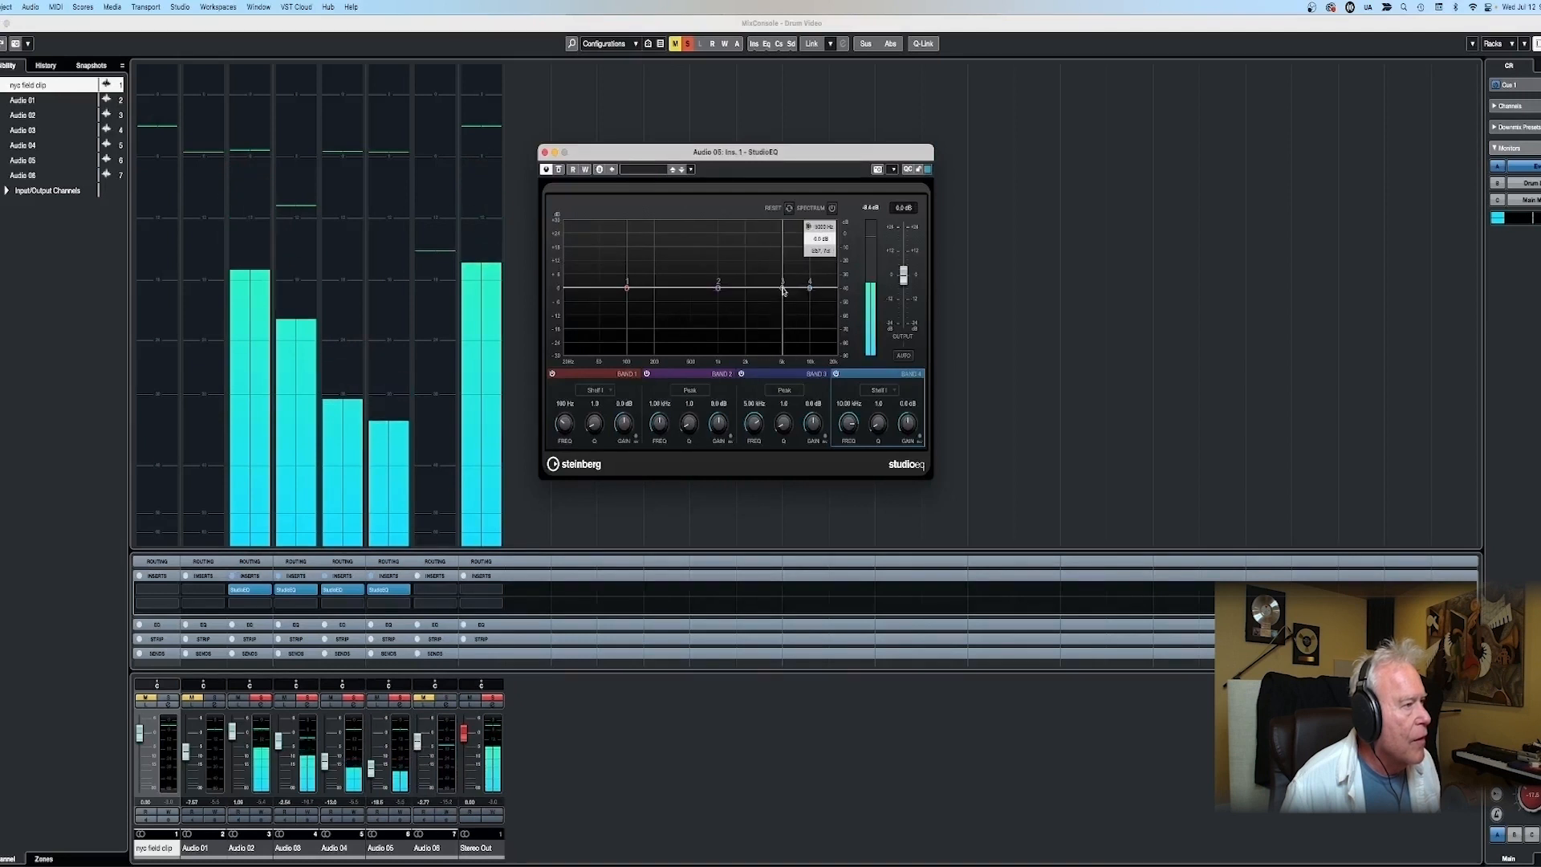
drag(783, 288, 745, 273)
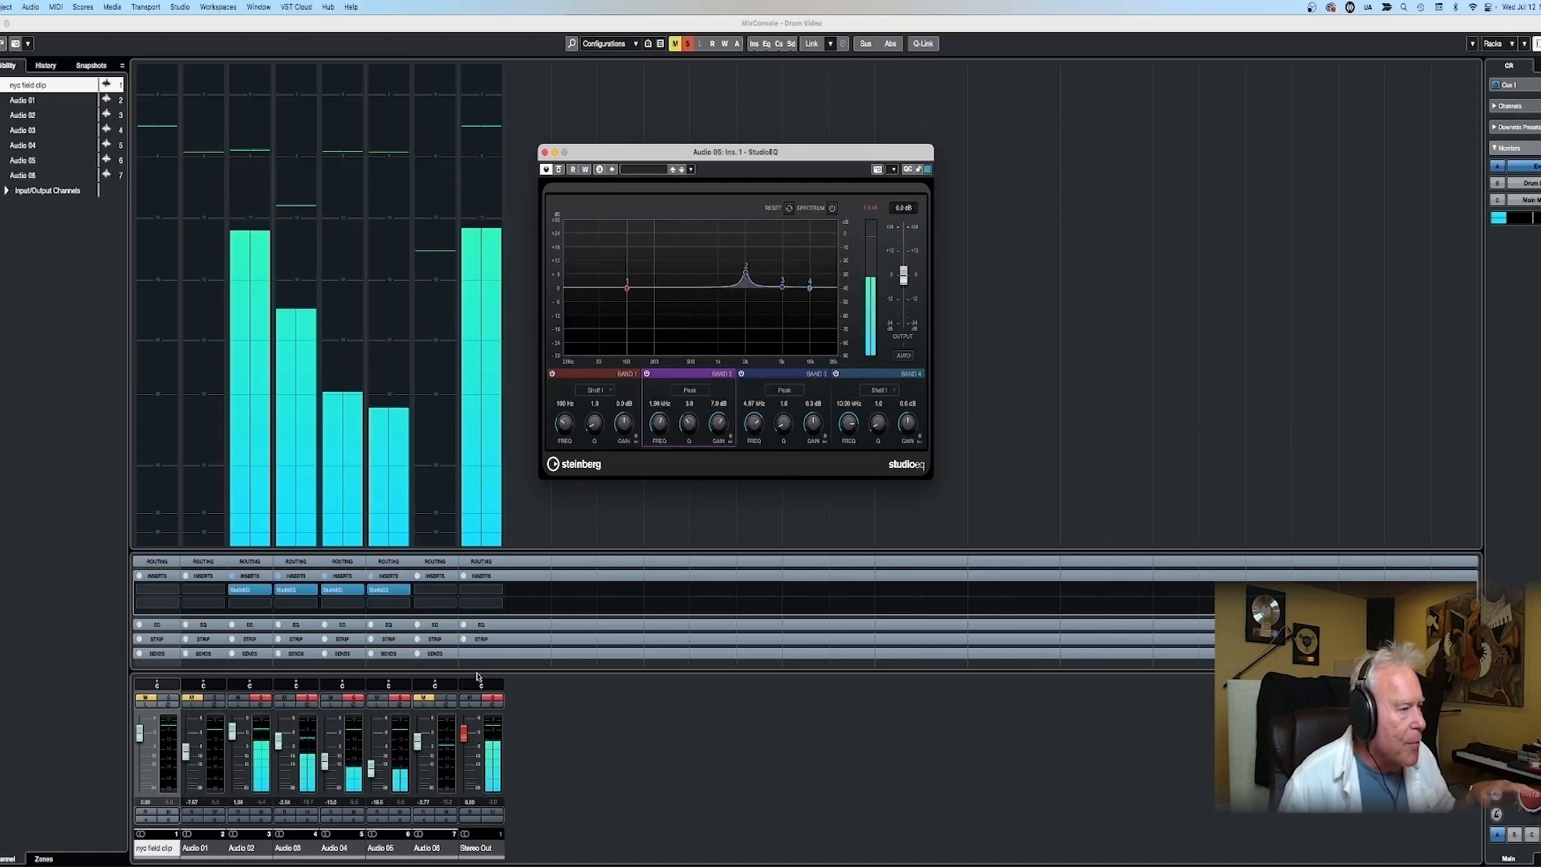
- Solo the Audio 06 channel and insert StudioEQ in its first insert slot
click(448, 699)
click(434, 589)
click(427, 676)
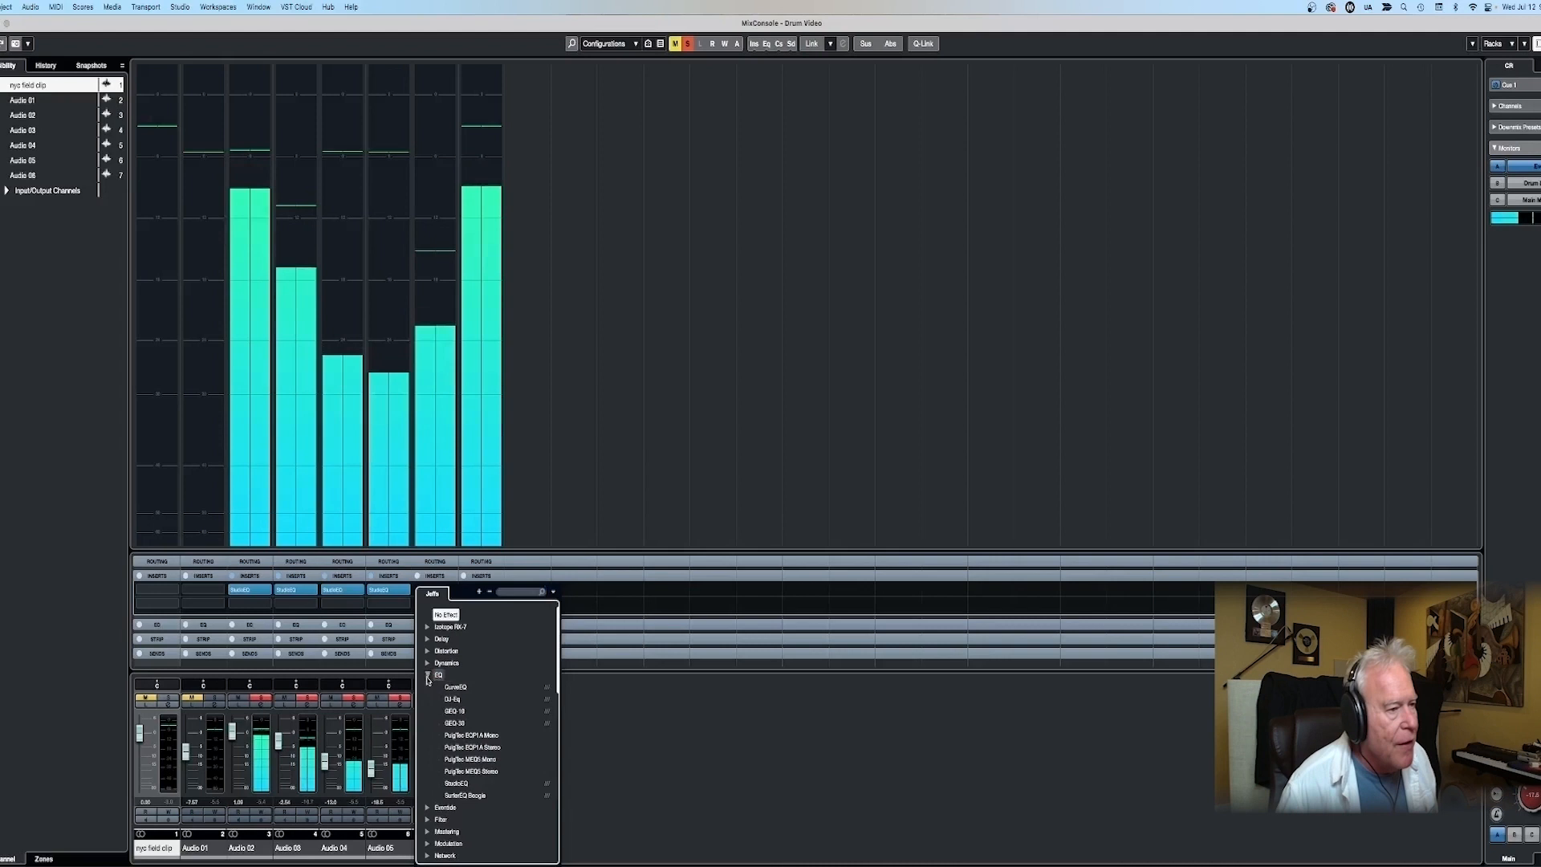
click(452, 784)
- Boost Band 3 of the Audio 06 EQ by about 9.9 dB near 3.74 kHz and lower that channel's fader to about -7 dB
mouse_move(783, 287)
mouse_down()
mouse_move(781, 249)
mouse_move(806, 250)
mouse_move(746, 255)
mouse_move(771, 265)
mouse_up()
scroll(782, 249, up, 5)
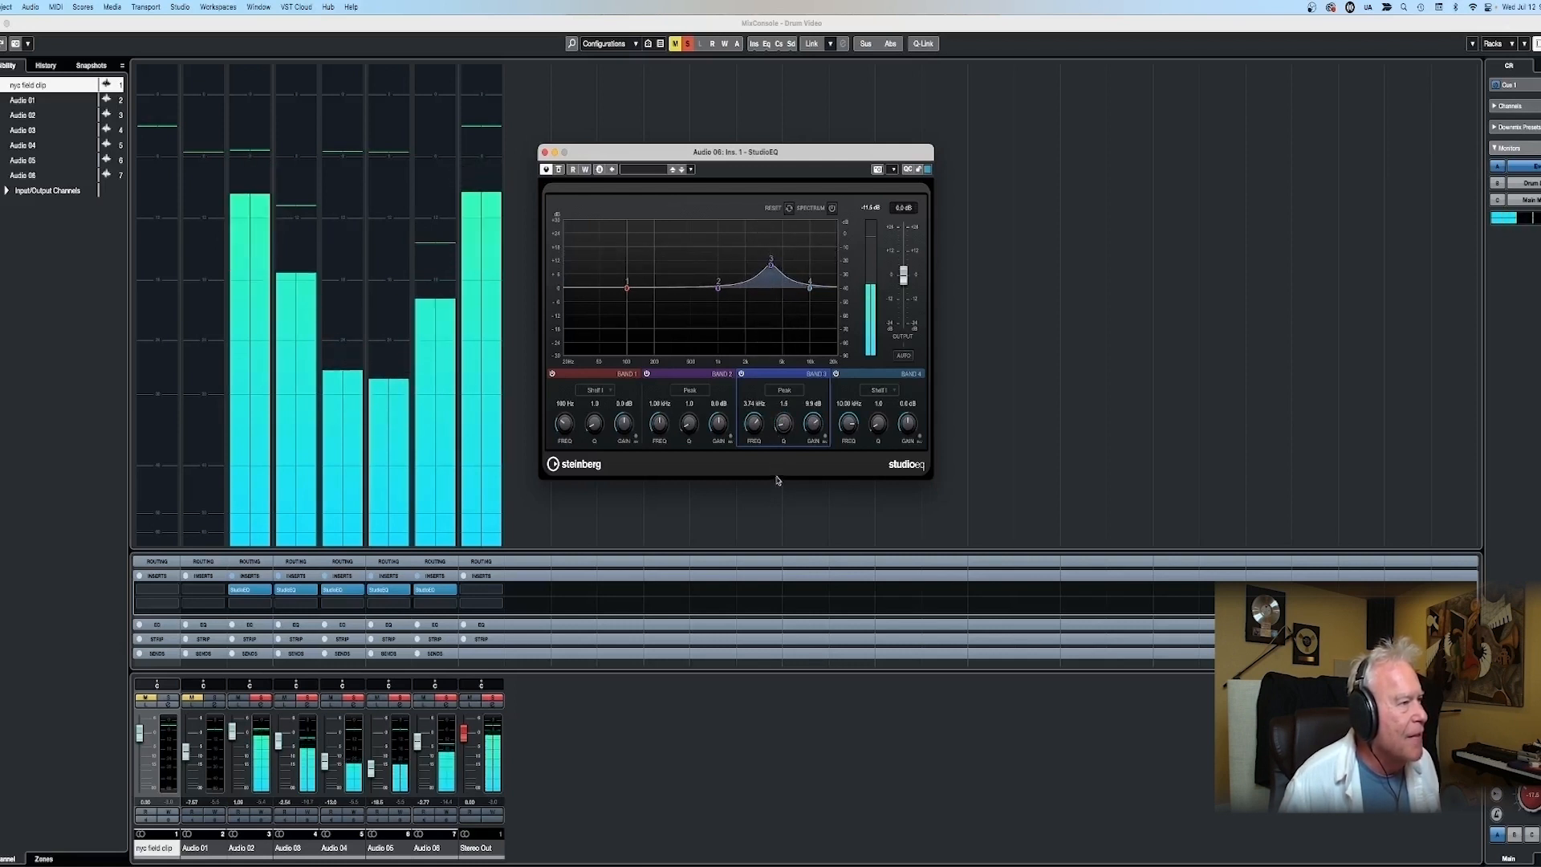
drag(426, 745, 418, 756)
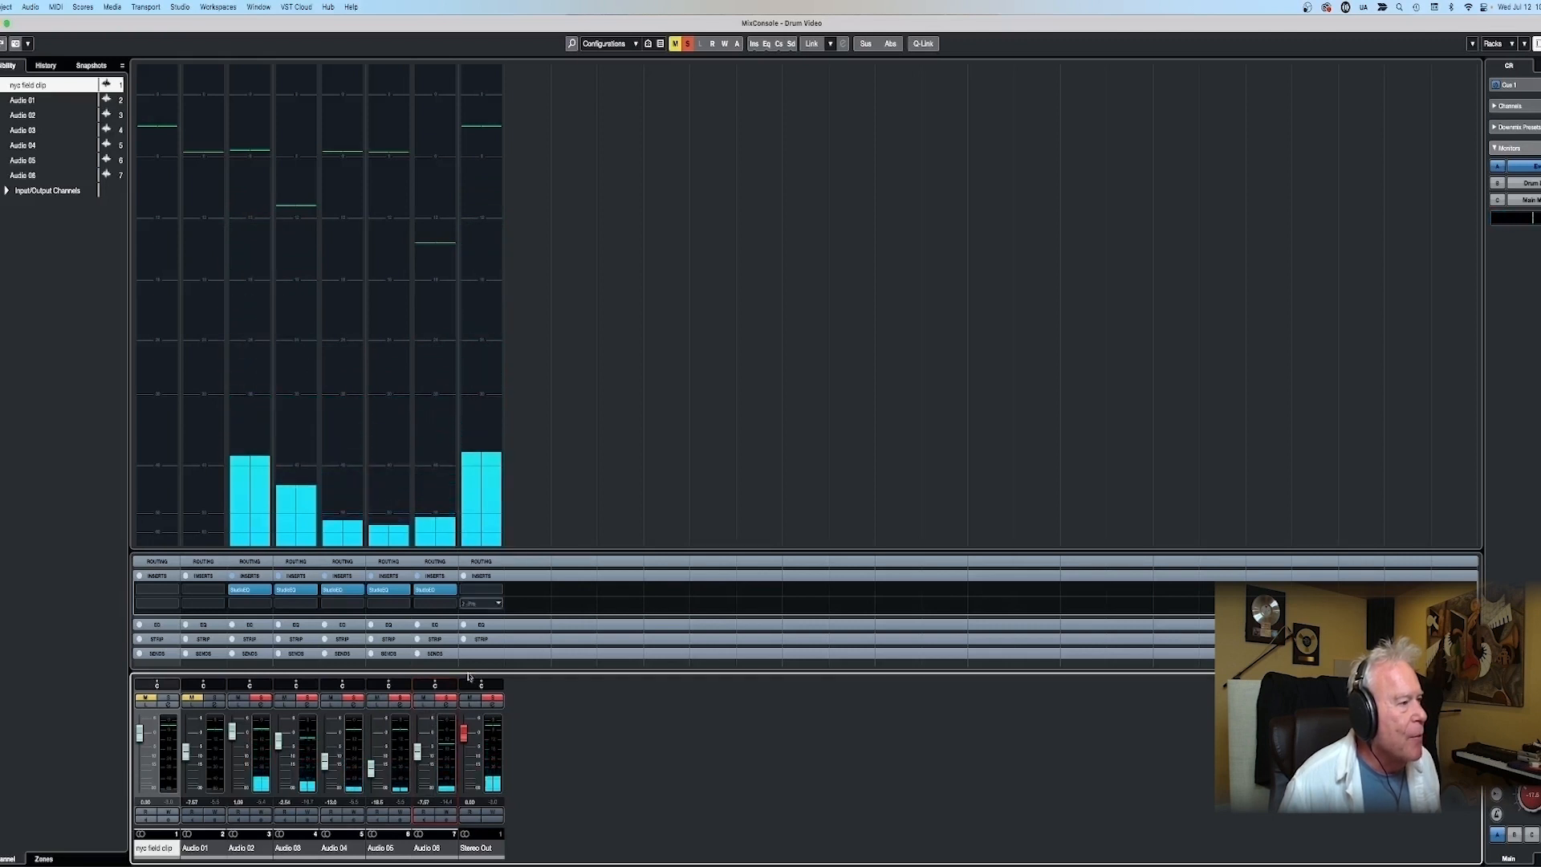
- Clear all track solos and unmute Audio 01 in the project window, and raise the Audio 06 fader to about -4.3 dB in the mixer
key(F3)
shift+click(97, 374)
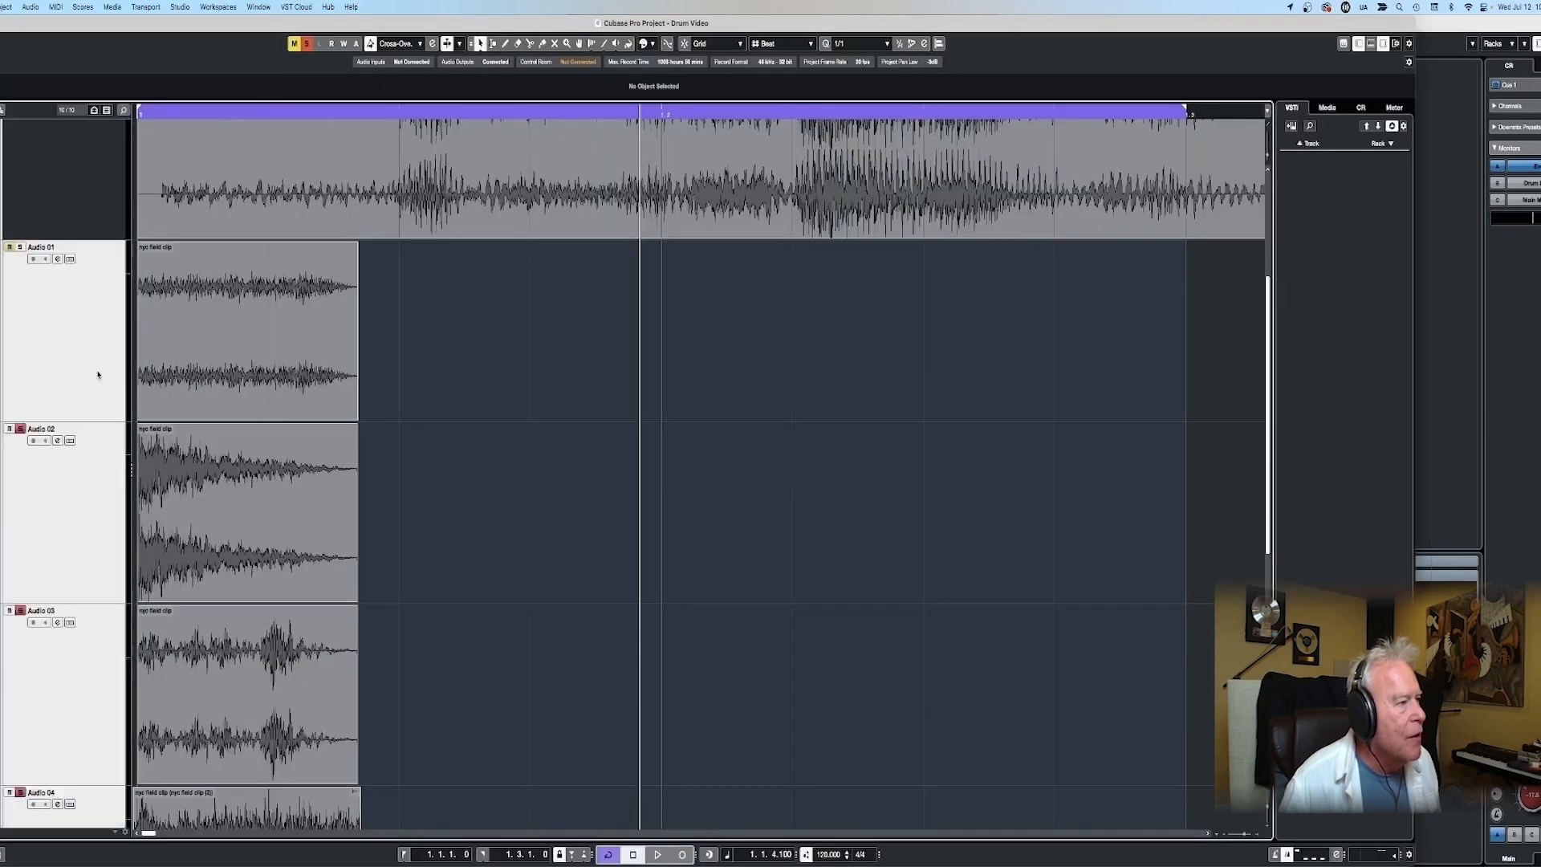
drag(98, 421, 101, 323)
key(F3)
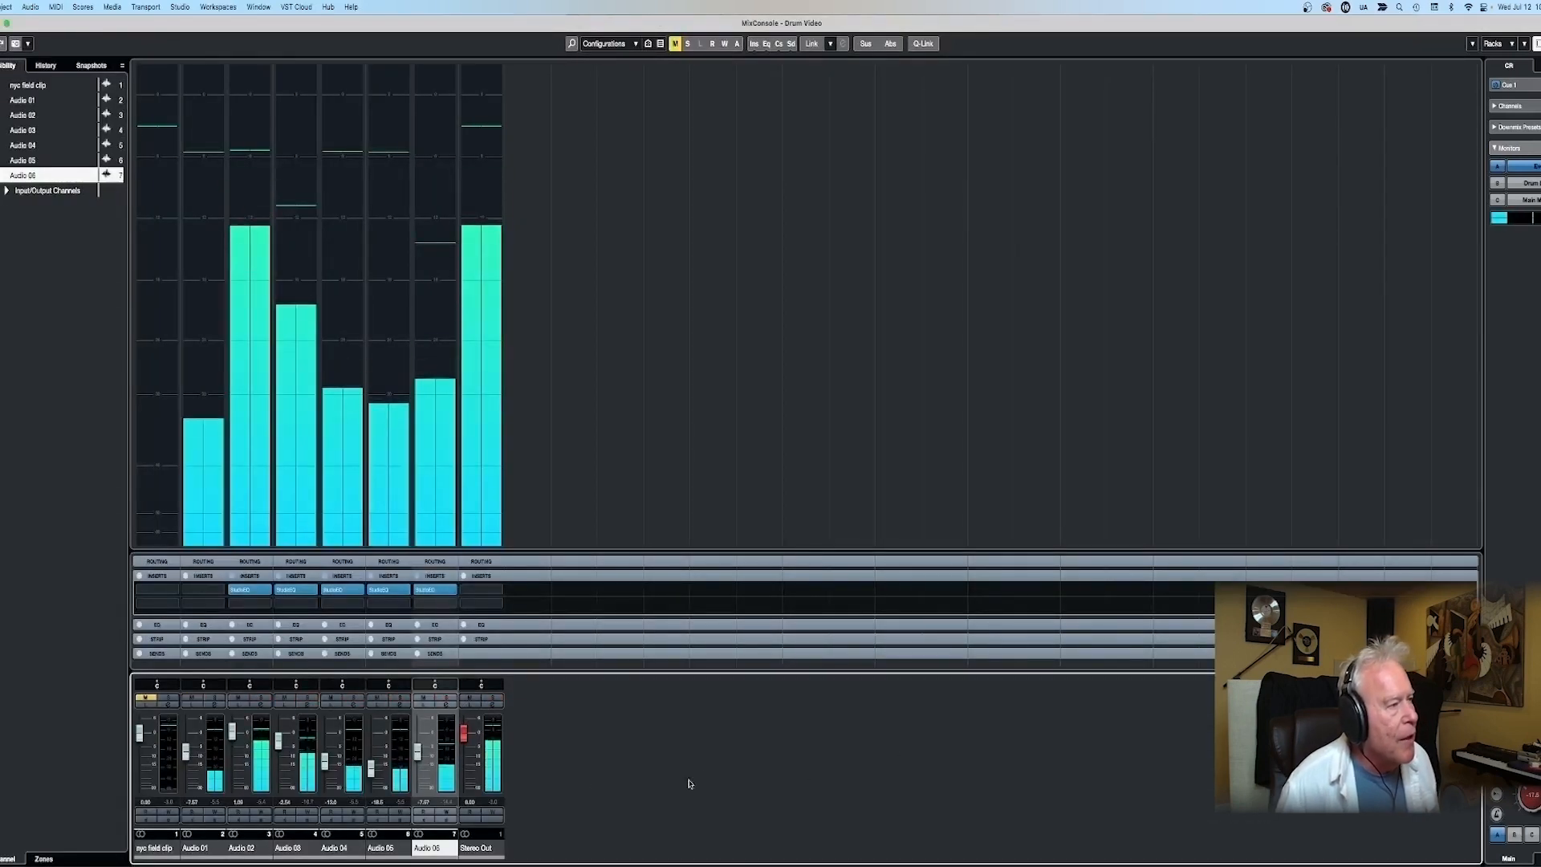
drag(418, 755, 418, 747)
- Insert StudioEQ in the first insert slot of the Stereo Out channel
click(480, 589)
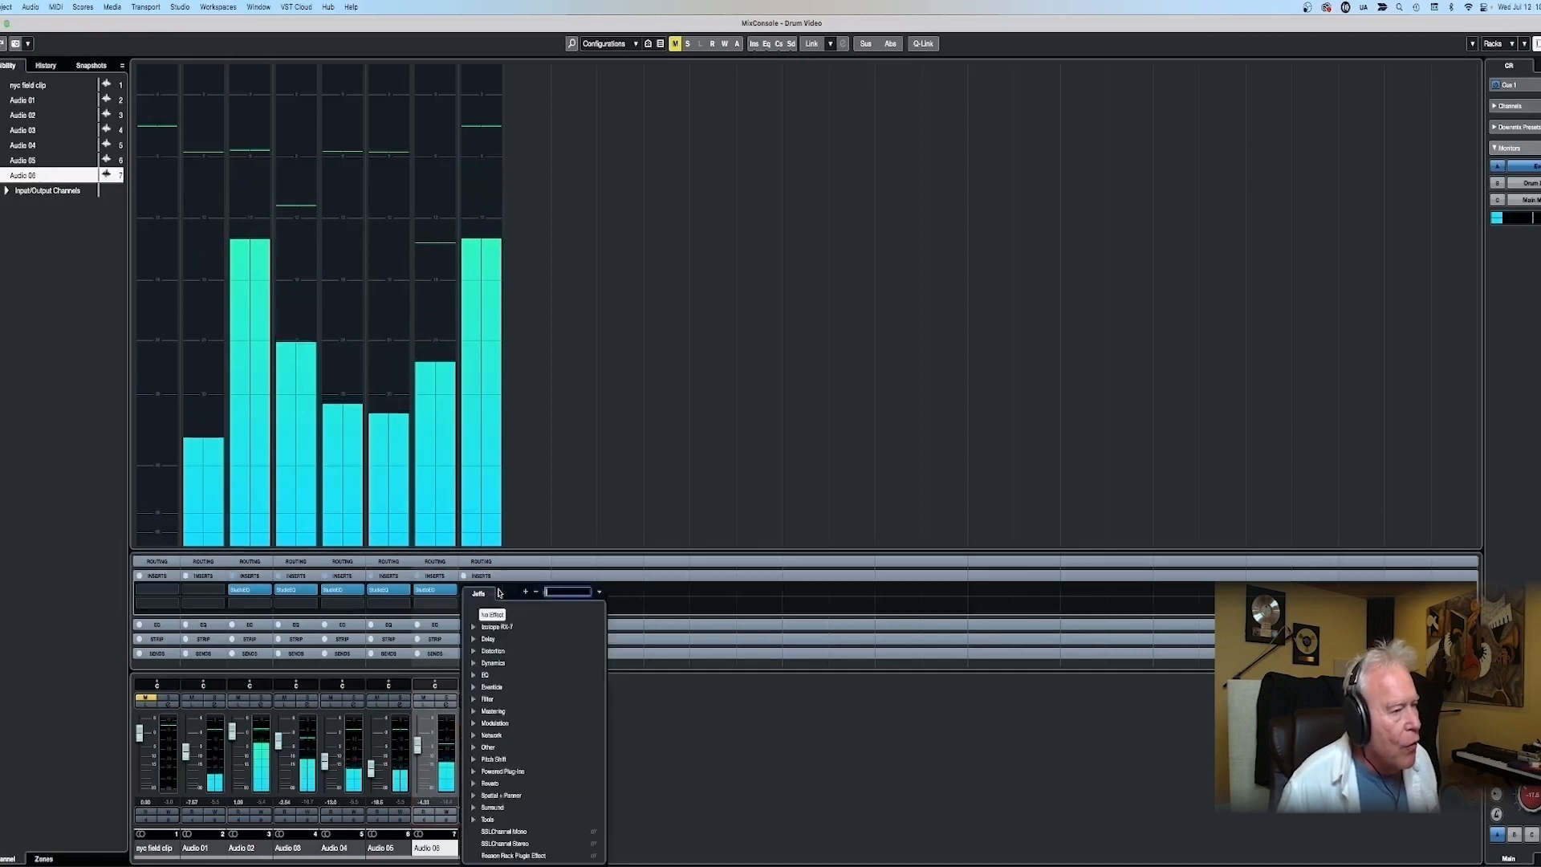
click(473, 675)
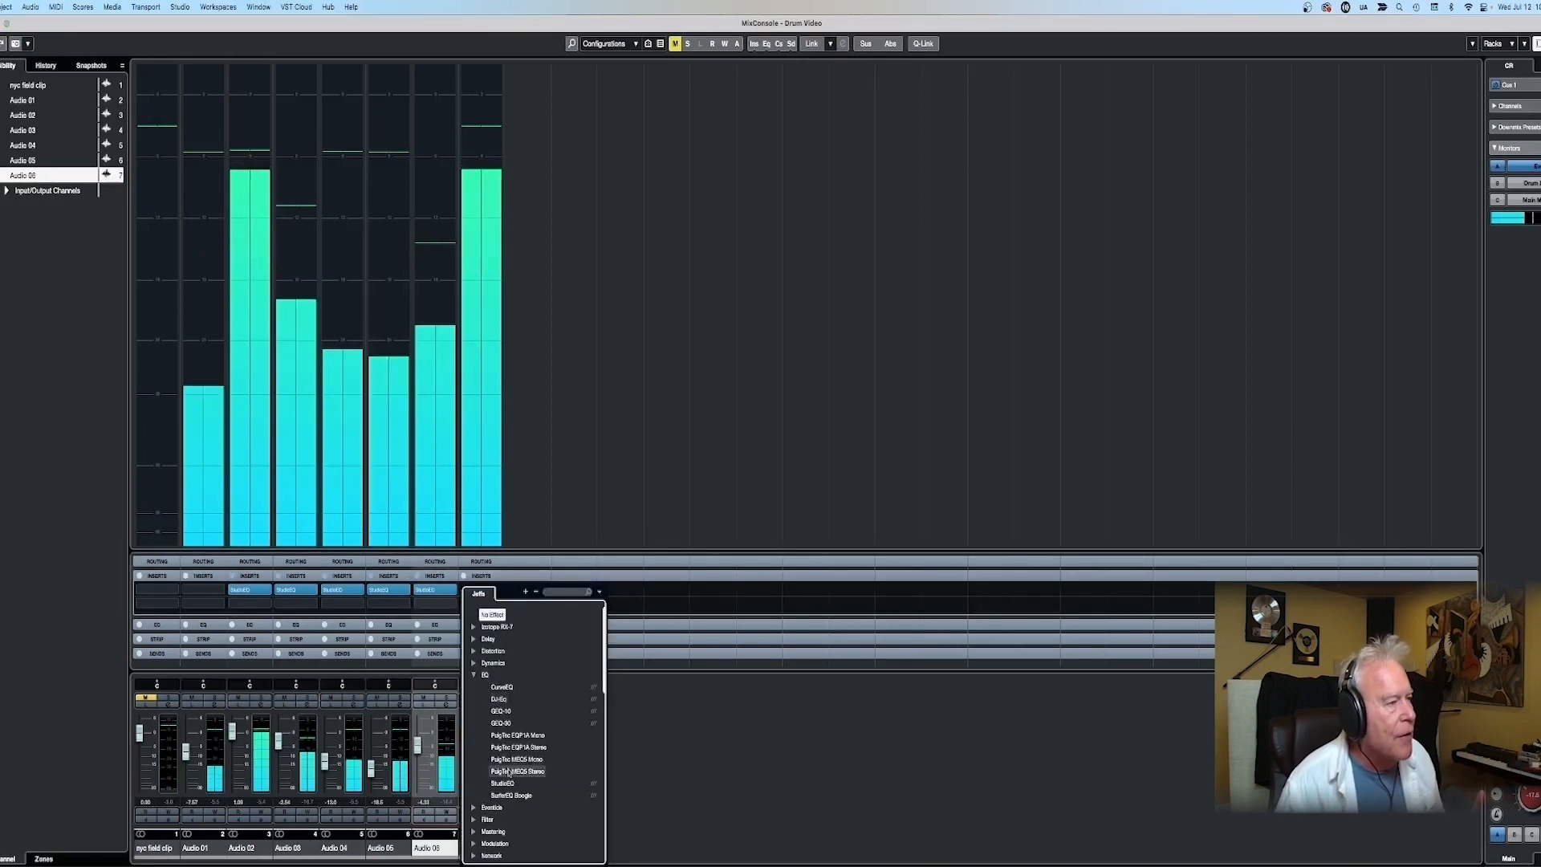
click(503, 786)
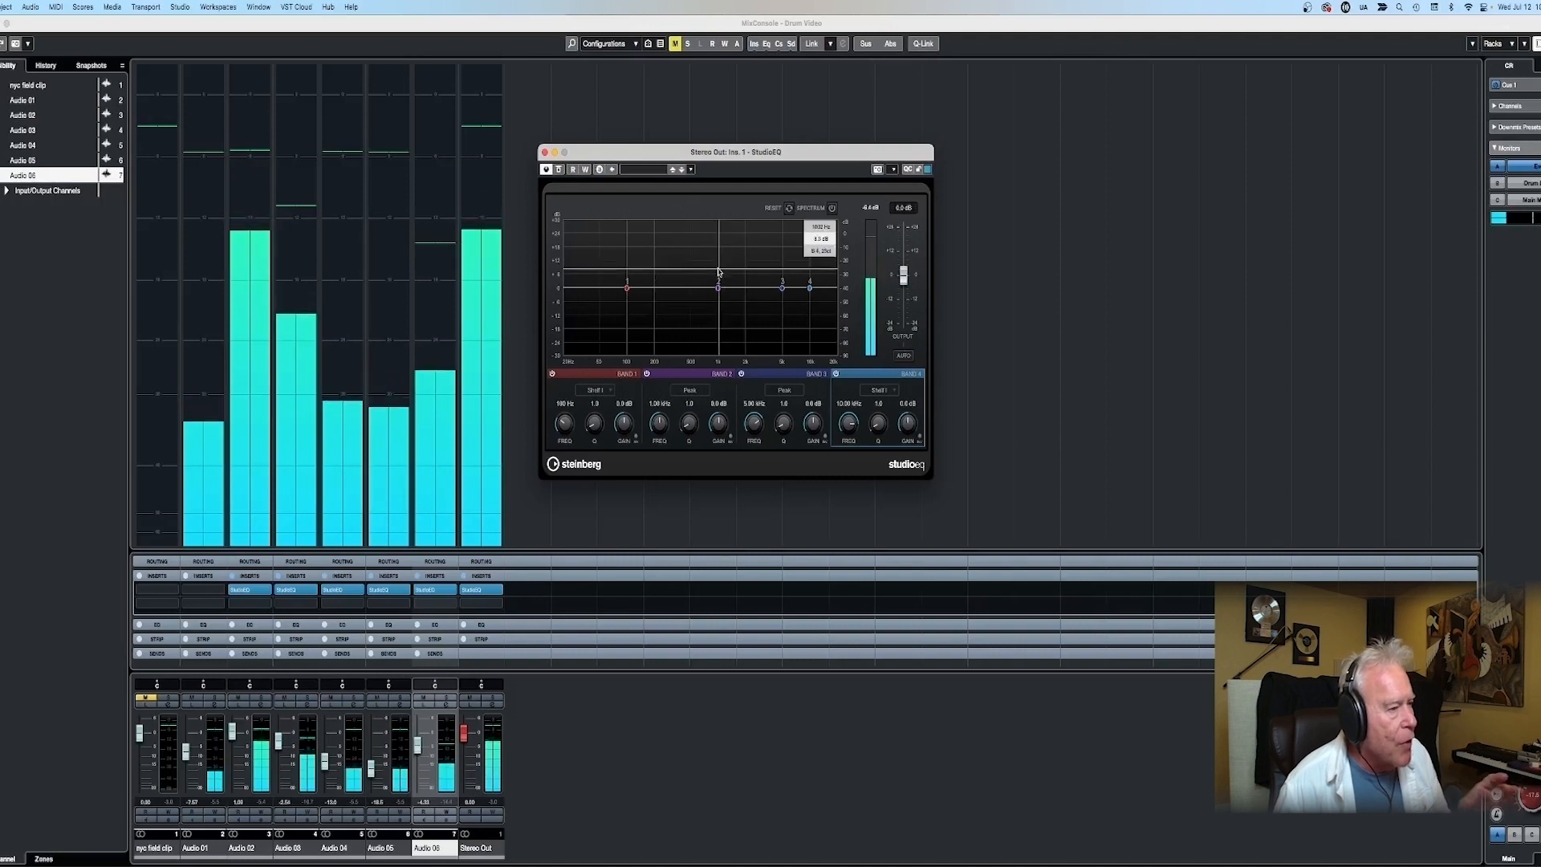
- On the Stereo Out EQ, cut Band 1 by 24 dB at 20 Hz, boost Band 3 about 3.2 dB near 4.3 kHz, and lift Band 4 slightly
drag(717, 286, 776, 282)
drag(627, 288, 563, 343)
drag(809, 287, 817, 267)
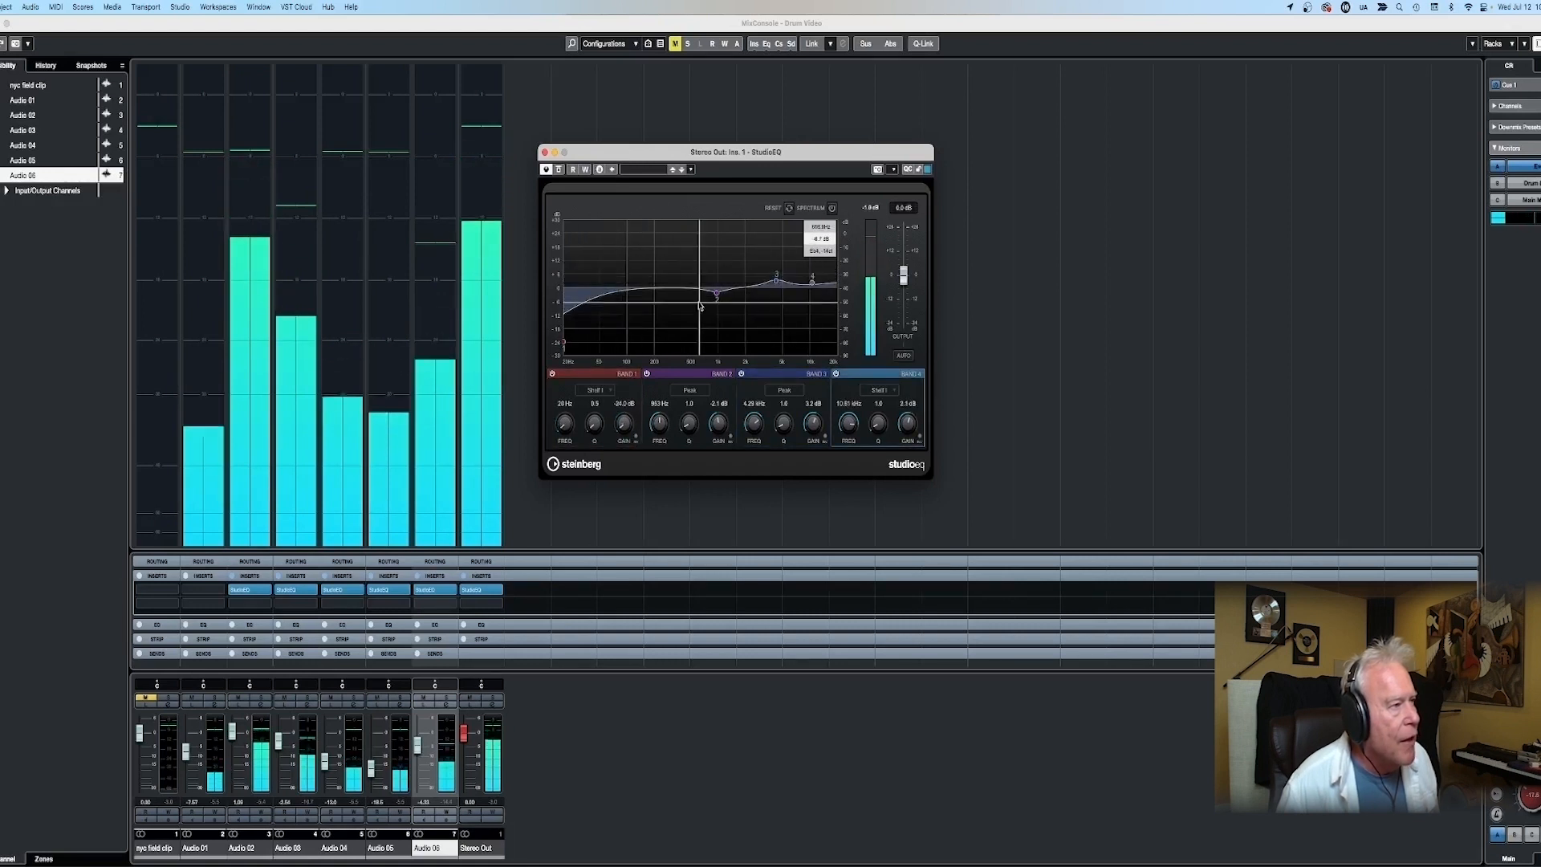
- Deepen the Band 2 cut of the Stereo Out EQ to about -4.8 dB near 860 Hz and fine-tune the upper bands
drag(716, 292, 674, 286)
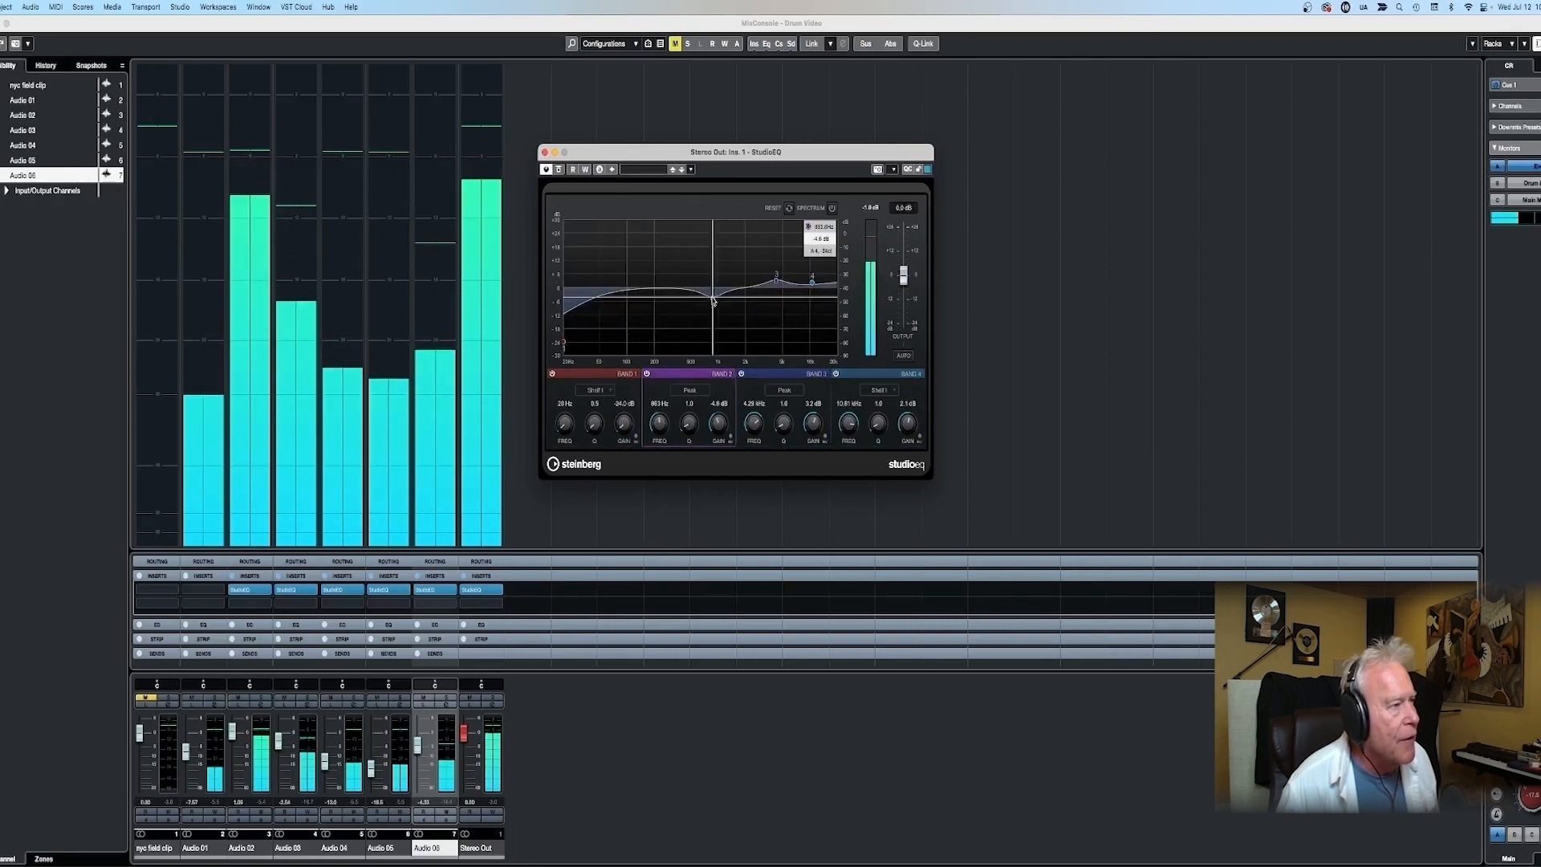
drag(768, 281, 717, 297)
drag(811, 283, 779, 276)
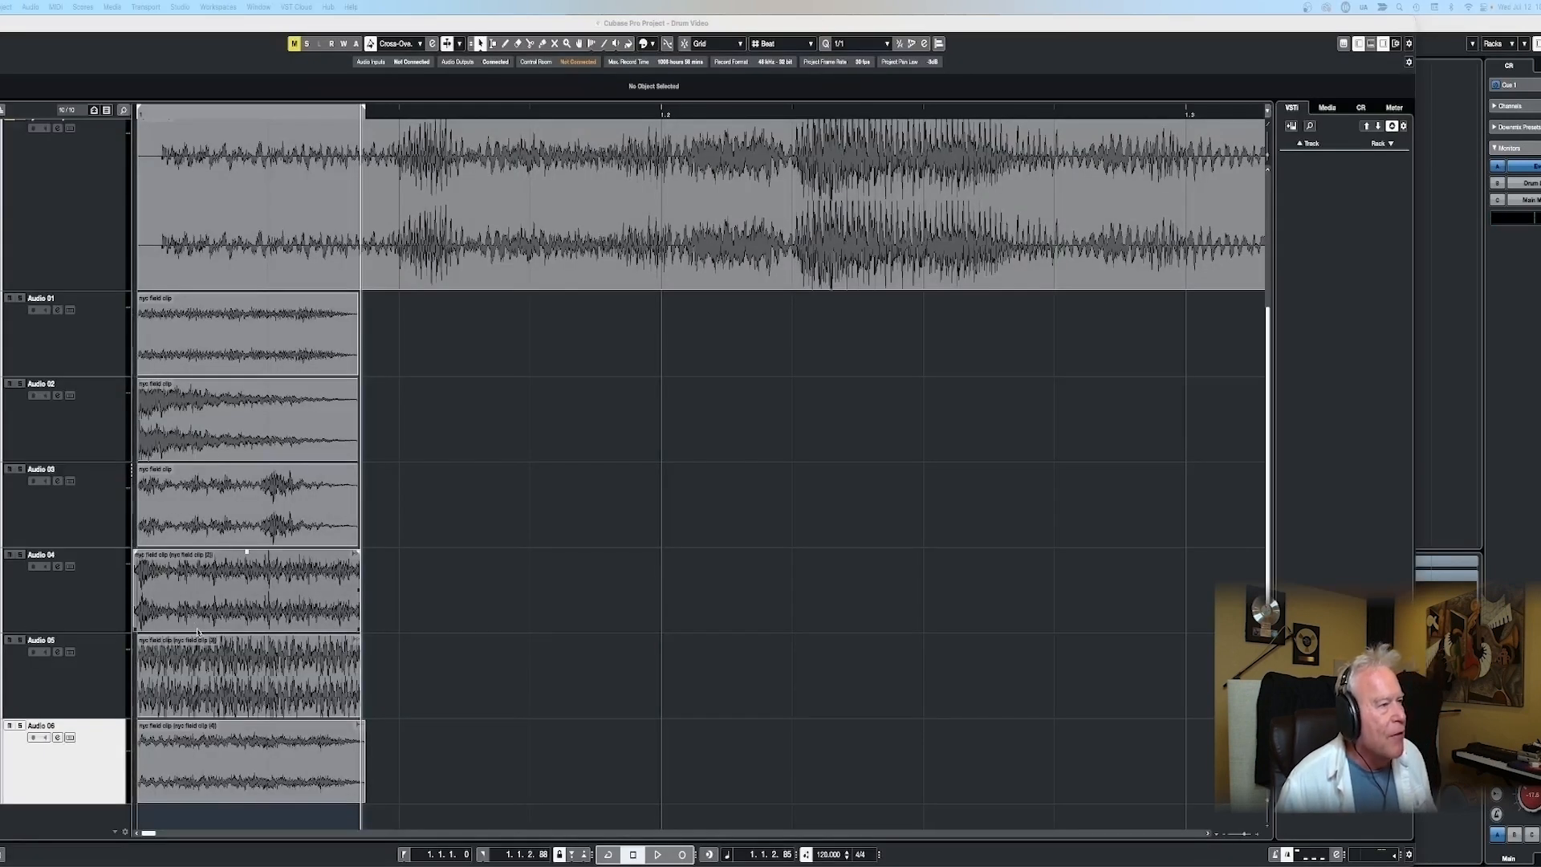
- Export the stereo output between the locators as a Wave file named Snare Sample
click(414, 595)
key(super+shift+e)
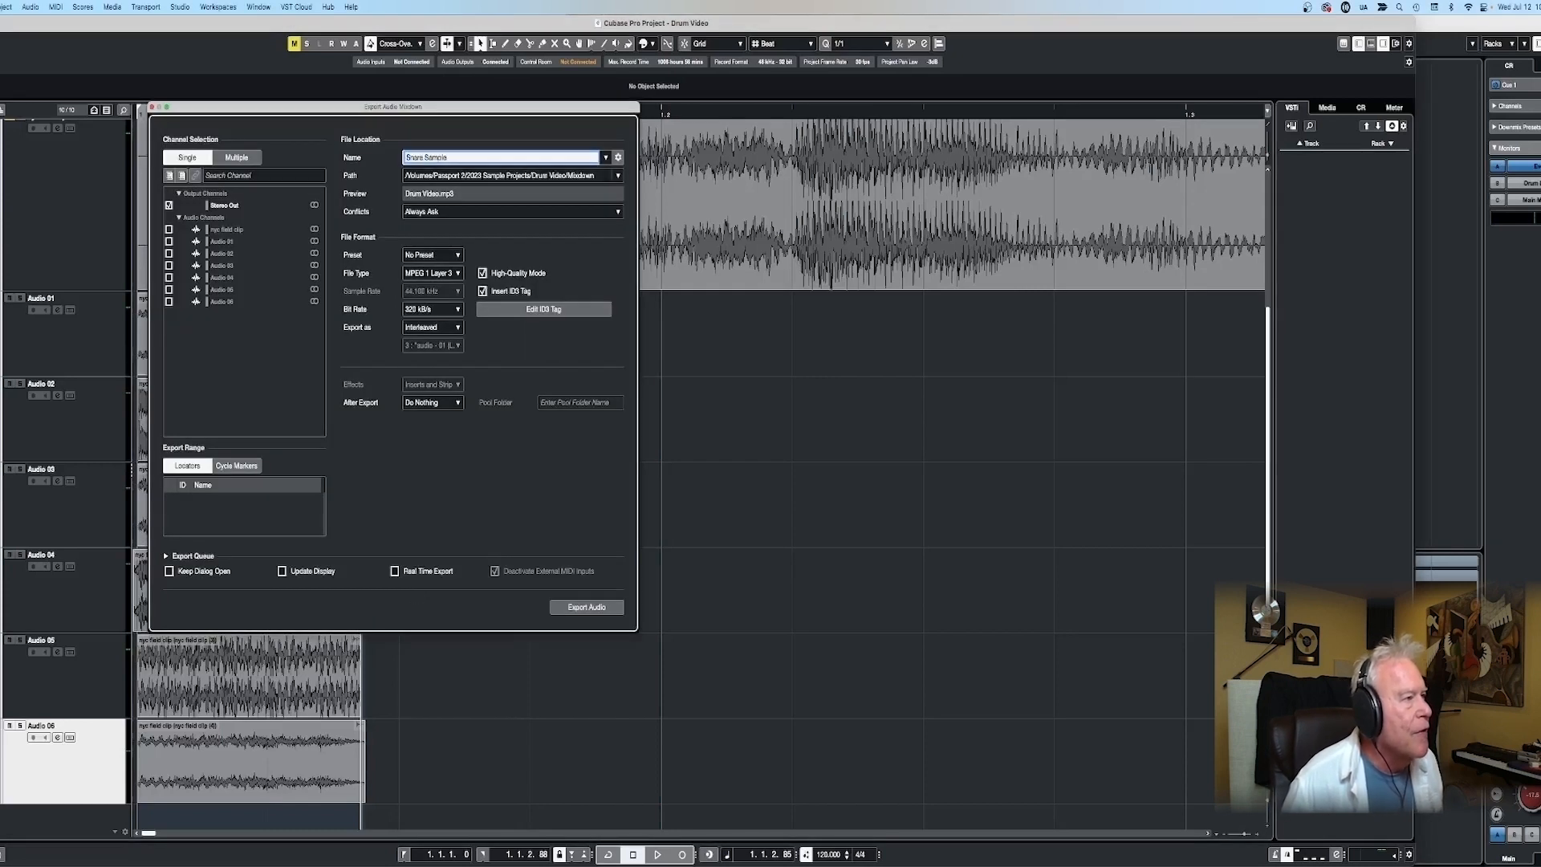
click(432, 273)
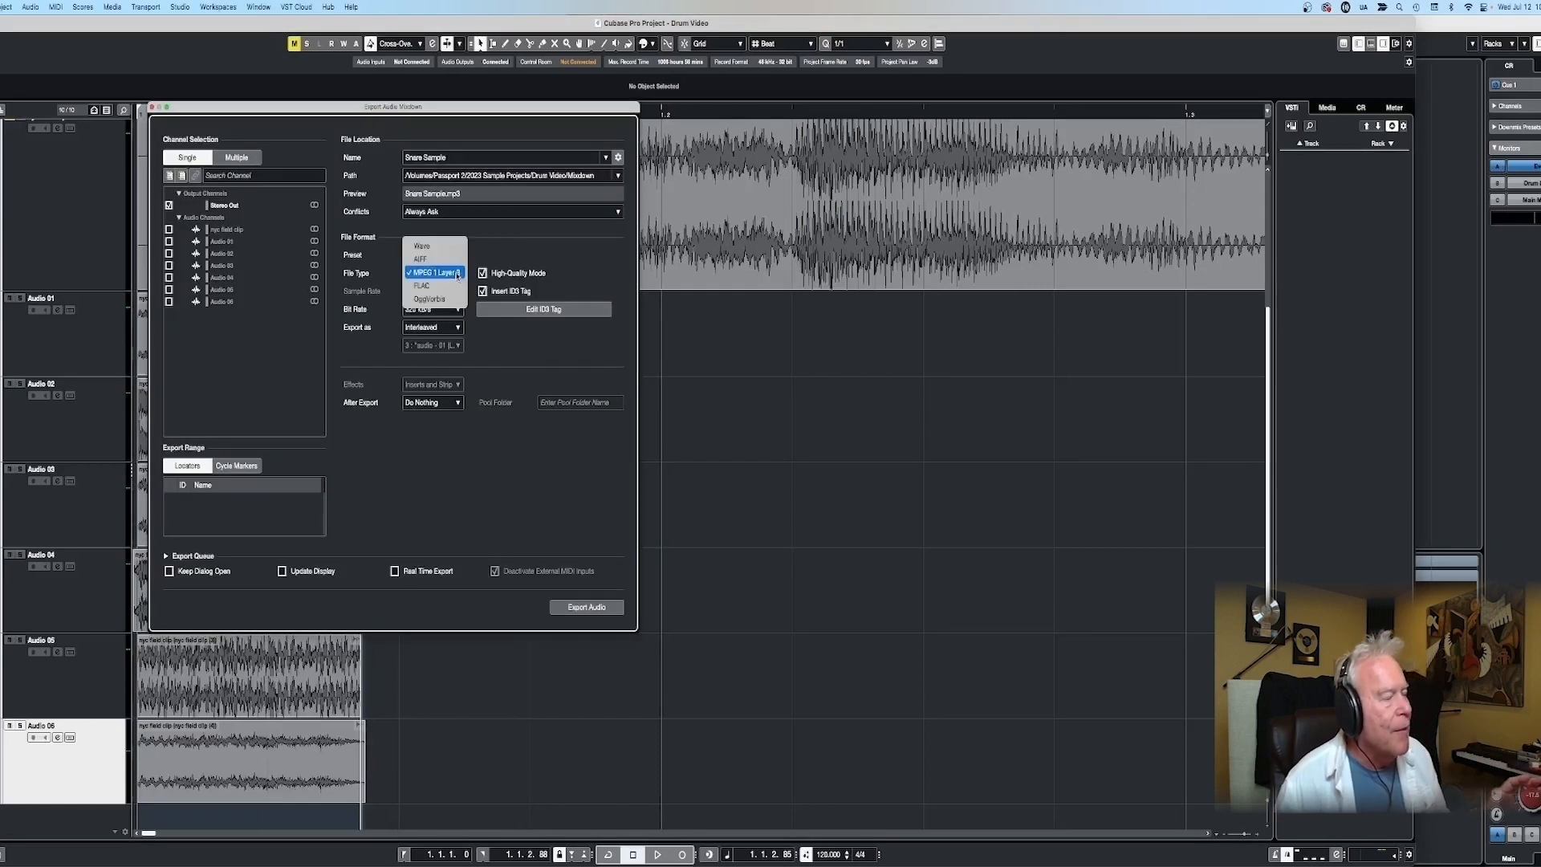
click(446, 266)
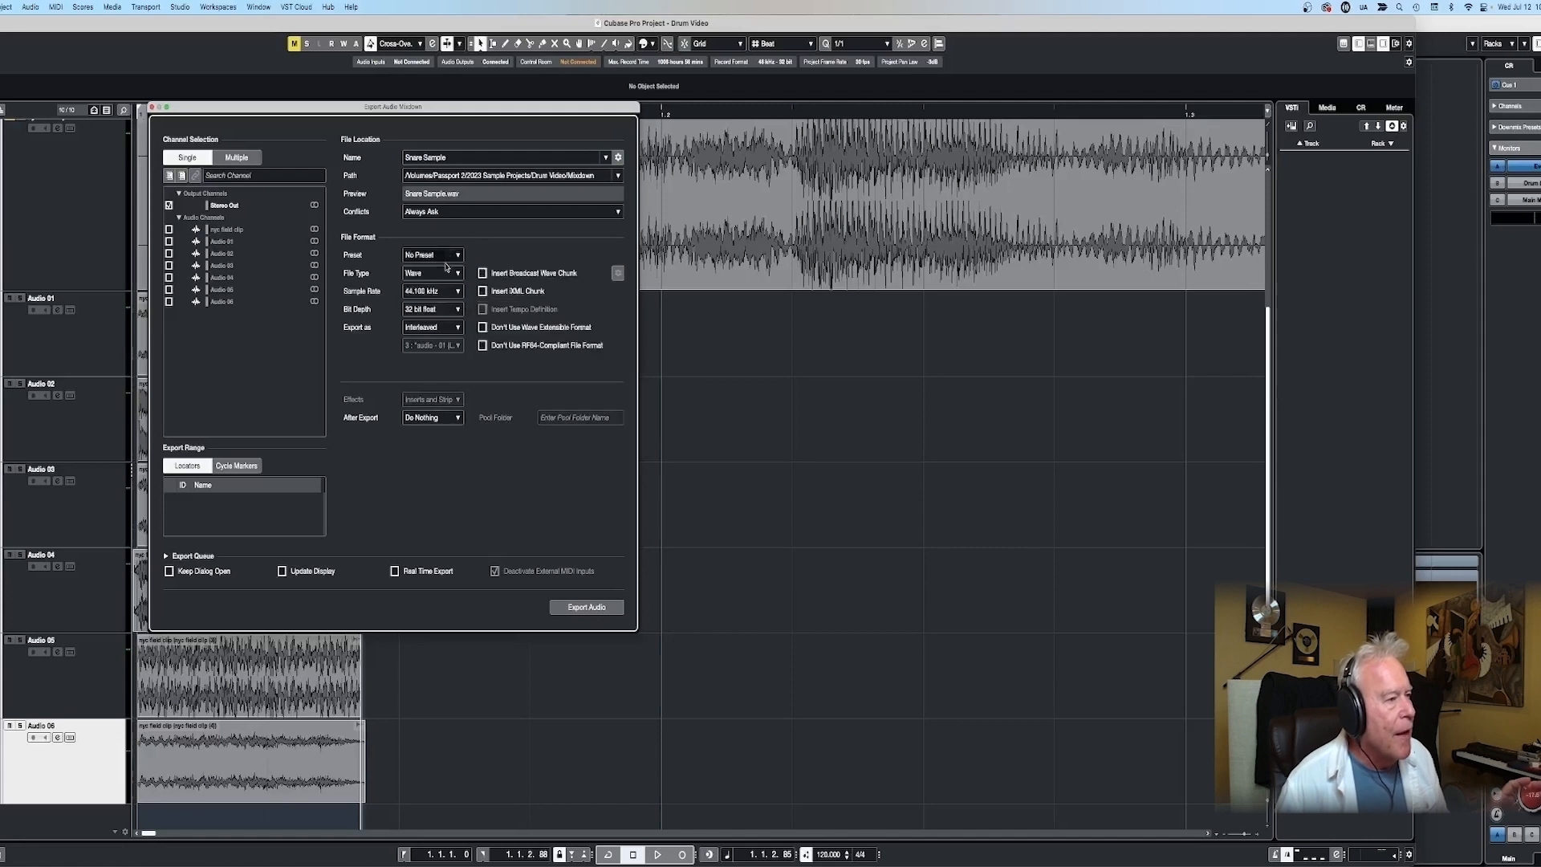
click(589, 607)
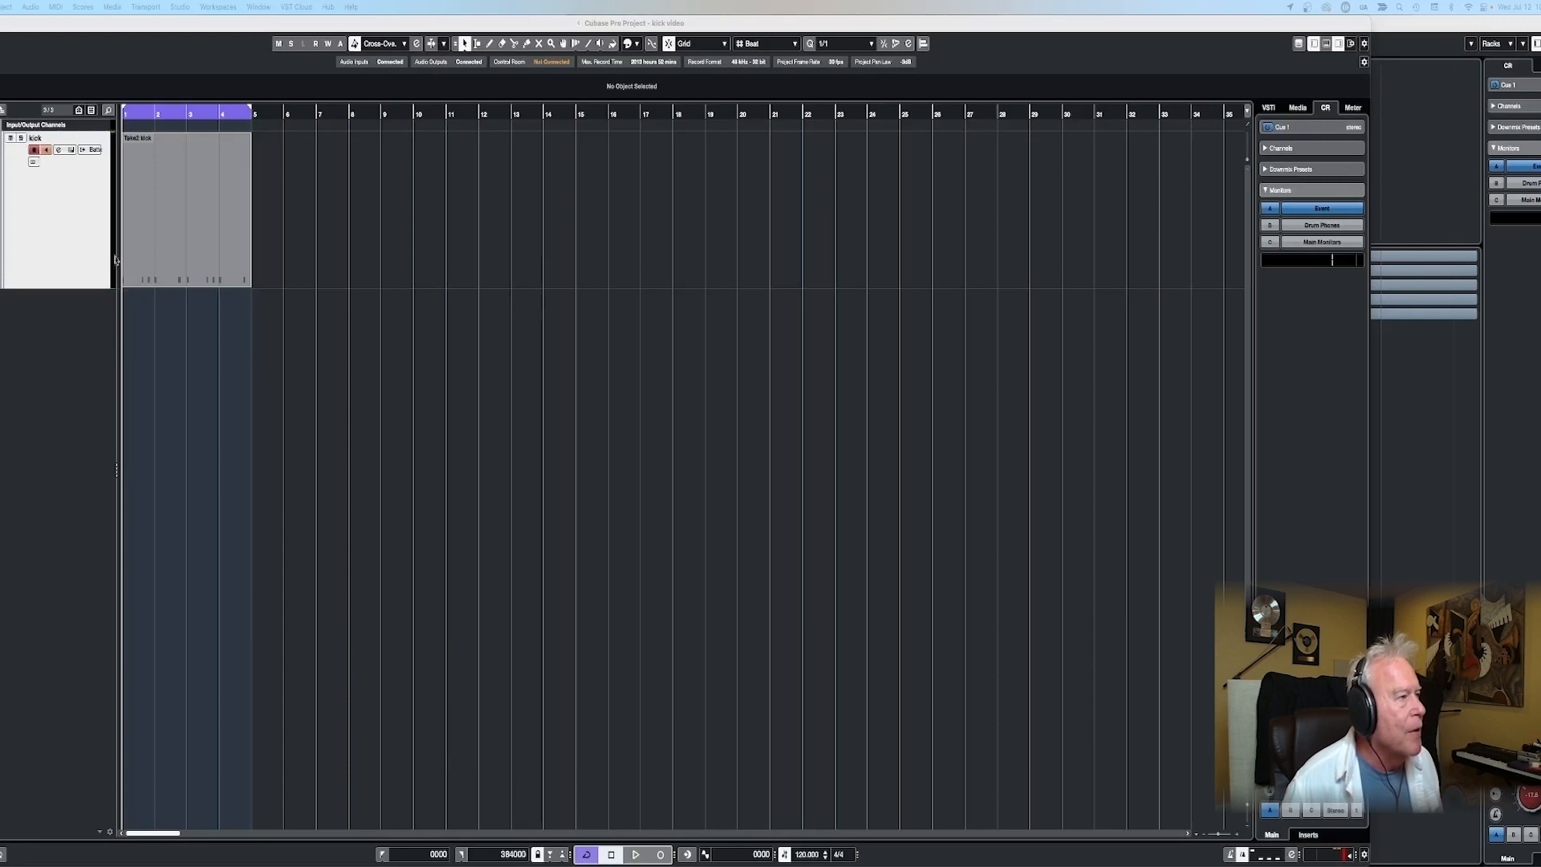
- Switch to the kick video project and play back the opening kick hits
drag(154, 107, 163, 152)
key(space)
click(163, 160)
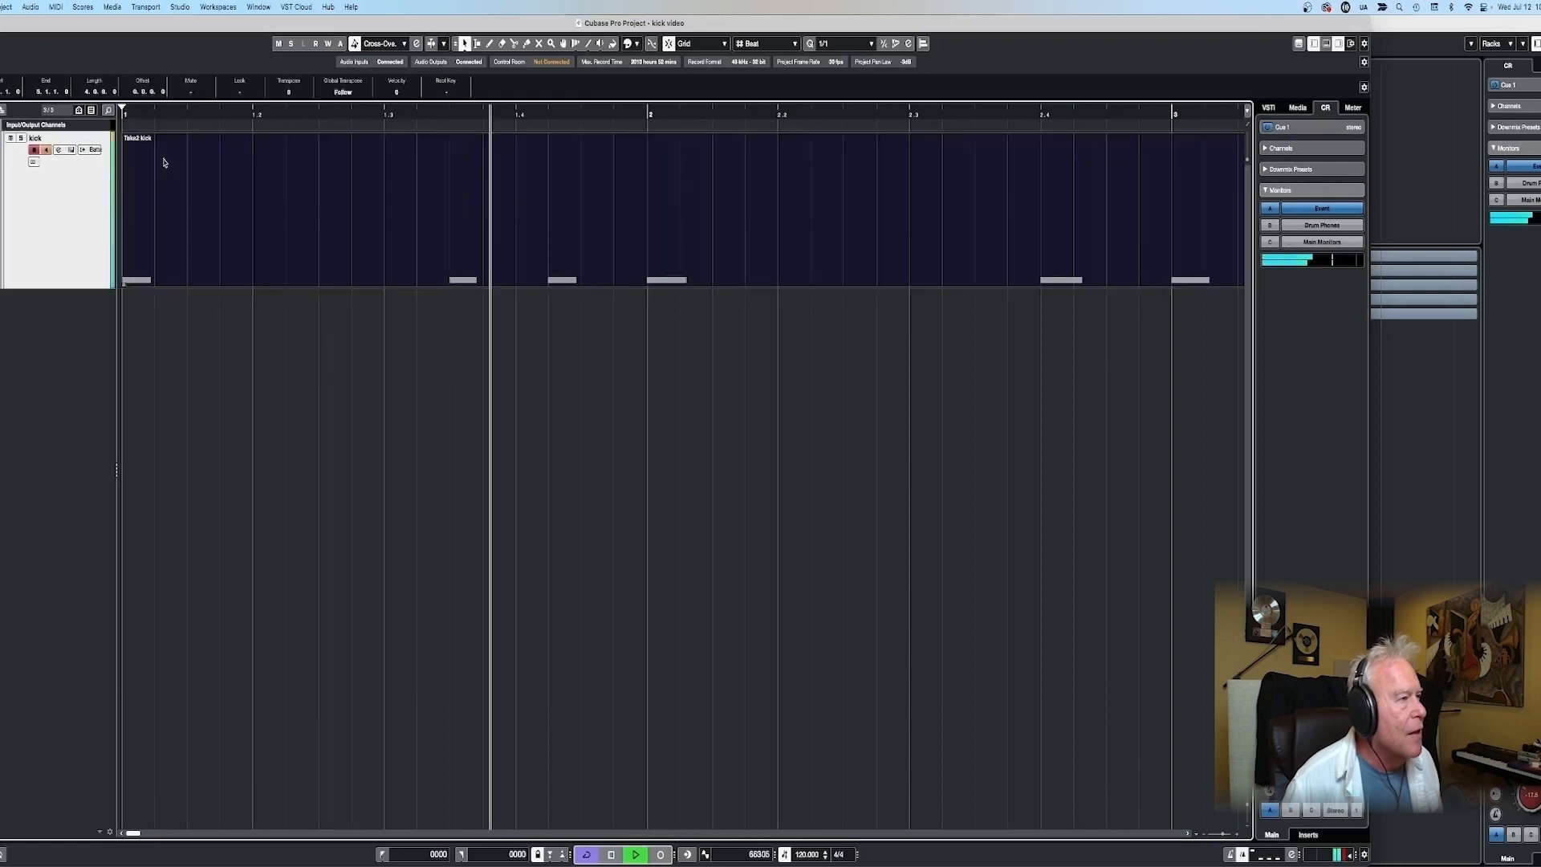
key(space)
- Set the locators around the first beat with cycle off and export the stereo output as a Wave file named kick sample
drag(178, 107, 237, 107)
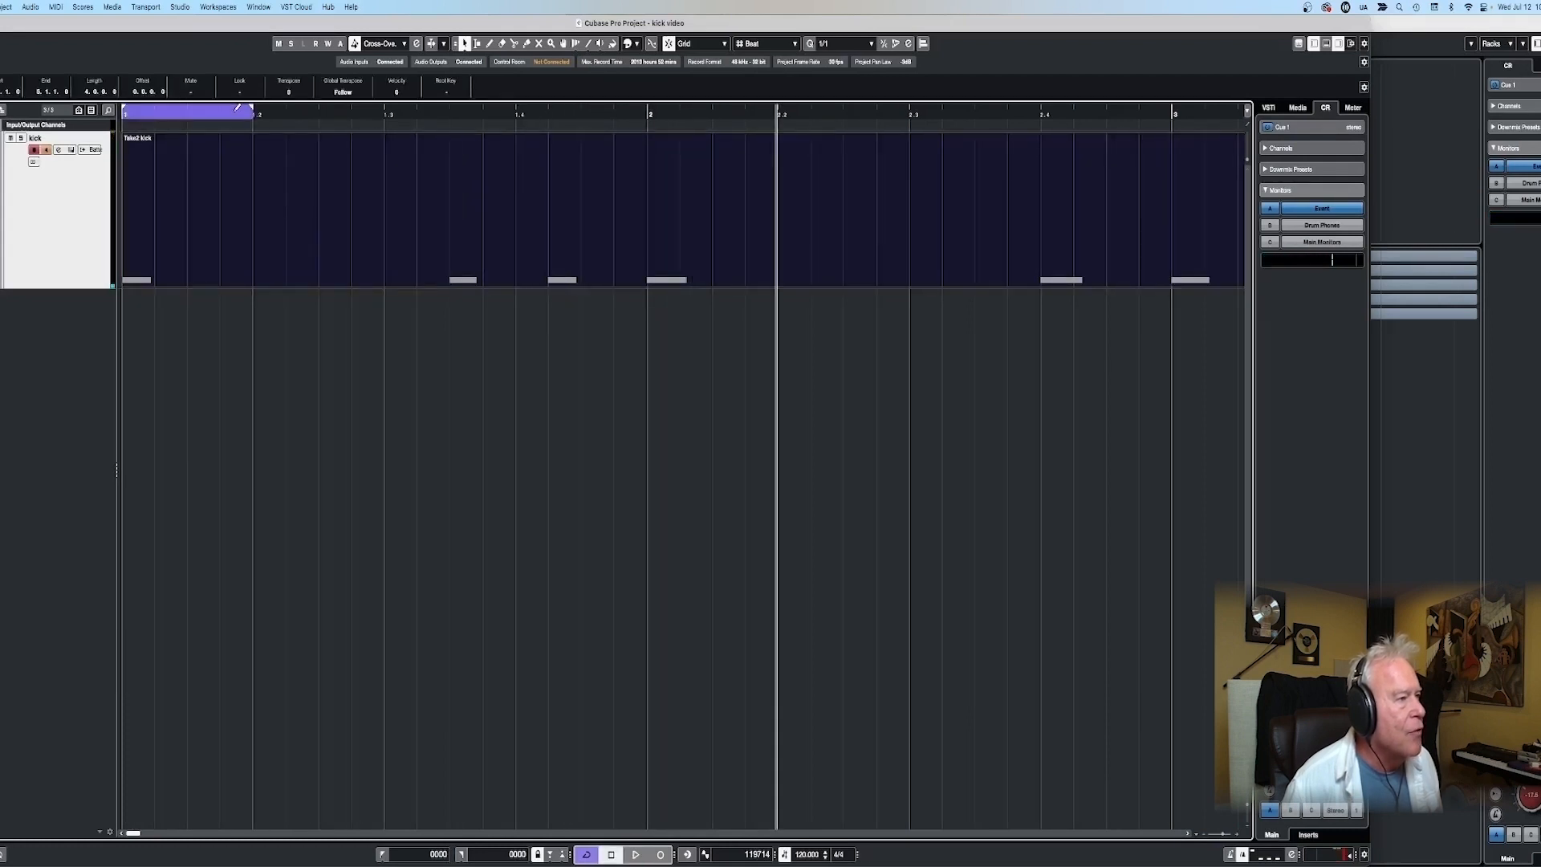
click(196, 110)
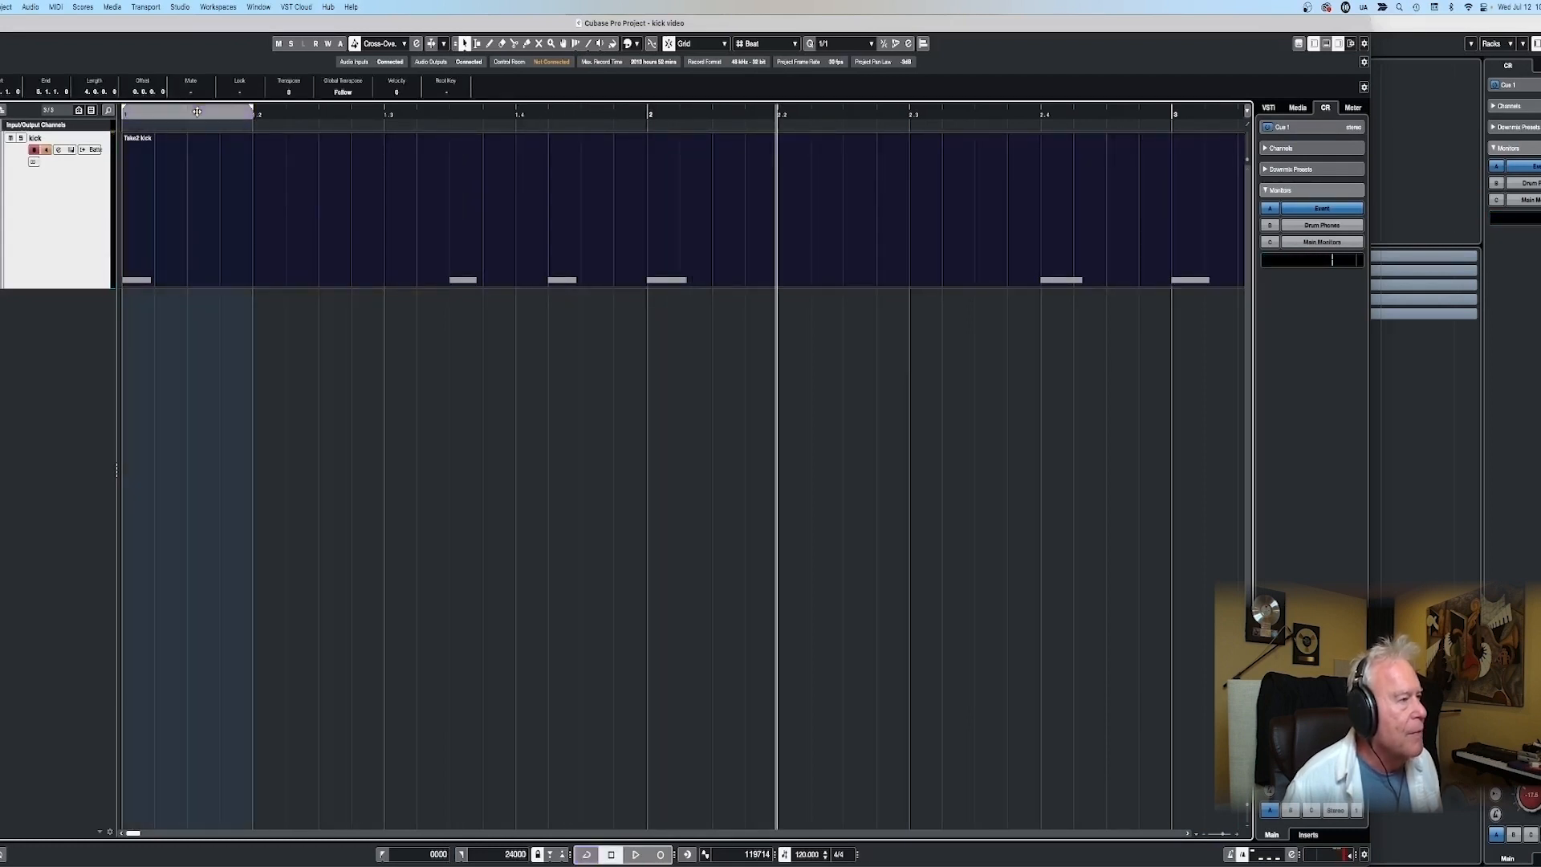
key(super+shift+e)
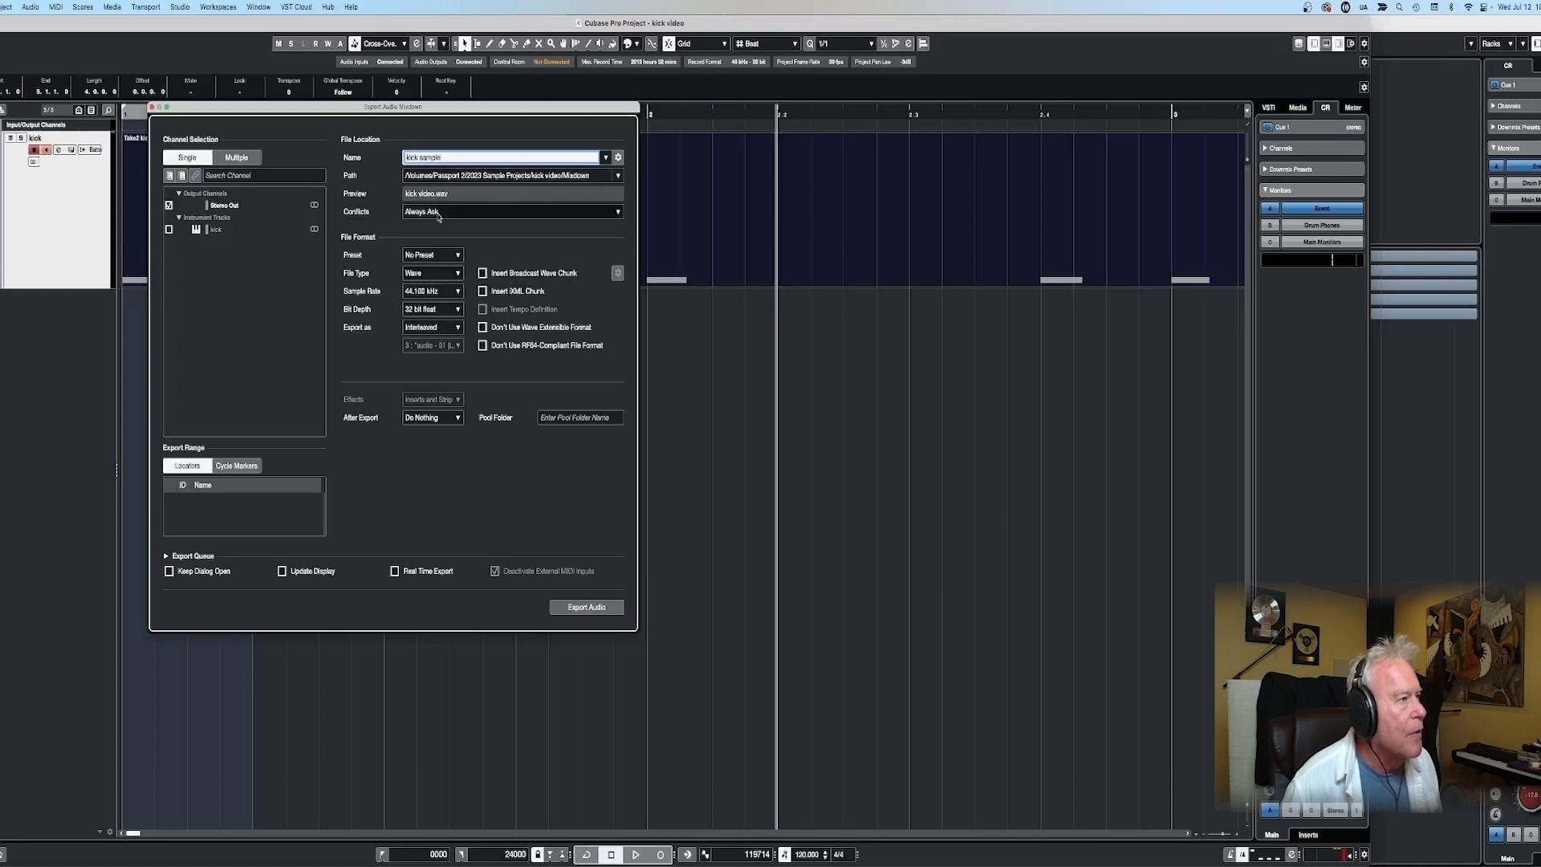
click(587, 608)
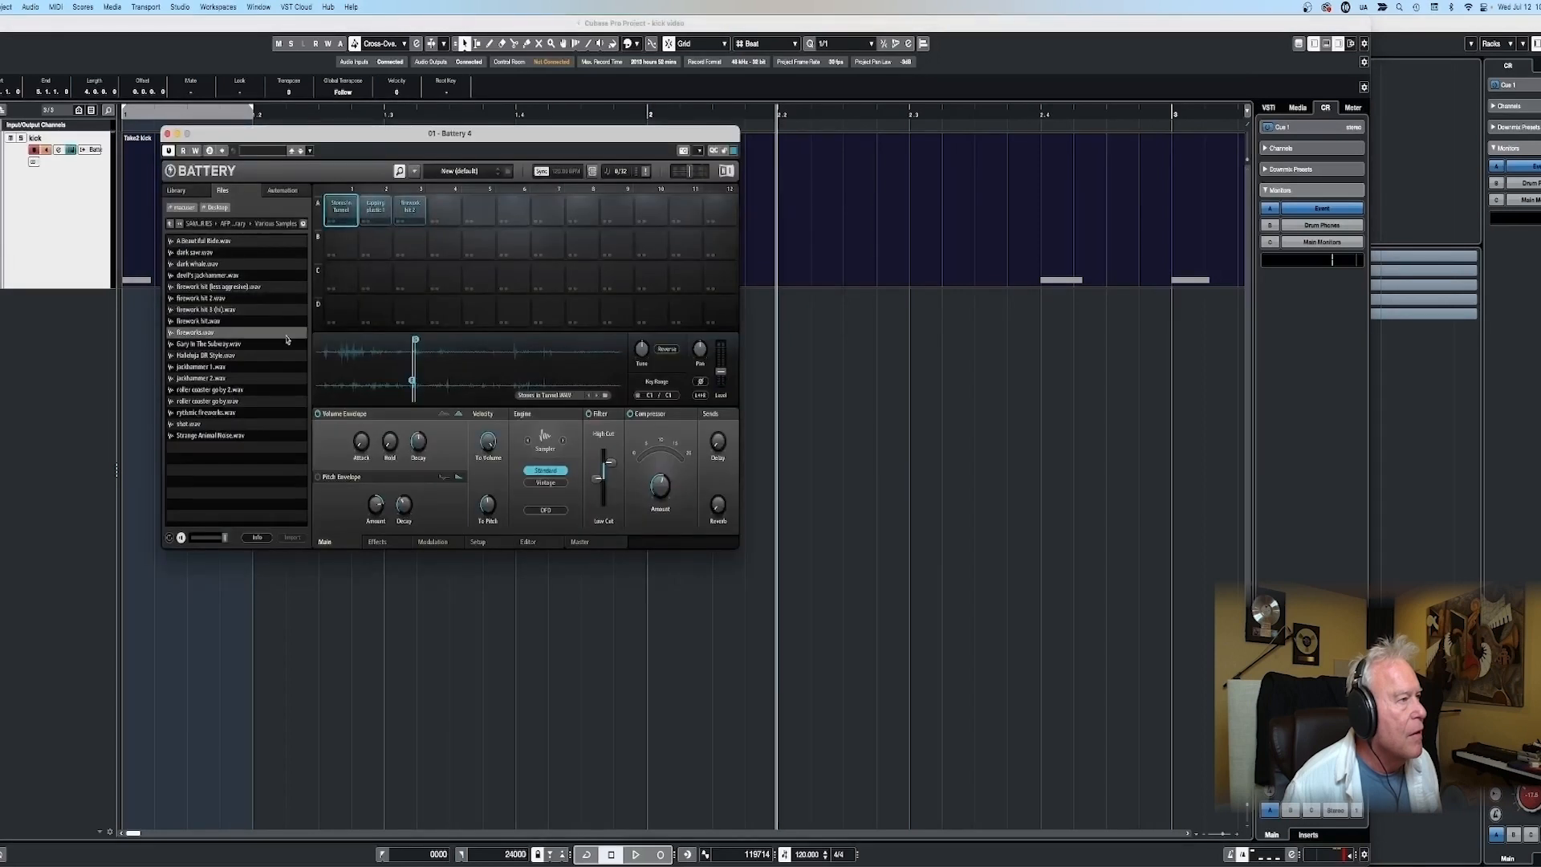
- Delete the three loaded sample cells A1 to A3 in Battery 4
shift+click(405, 214)
right_click(385, 215)
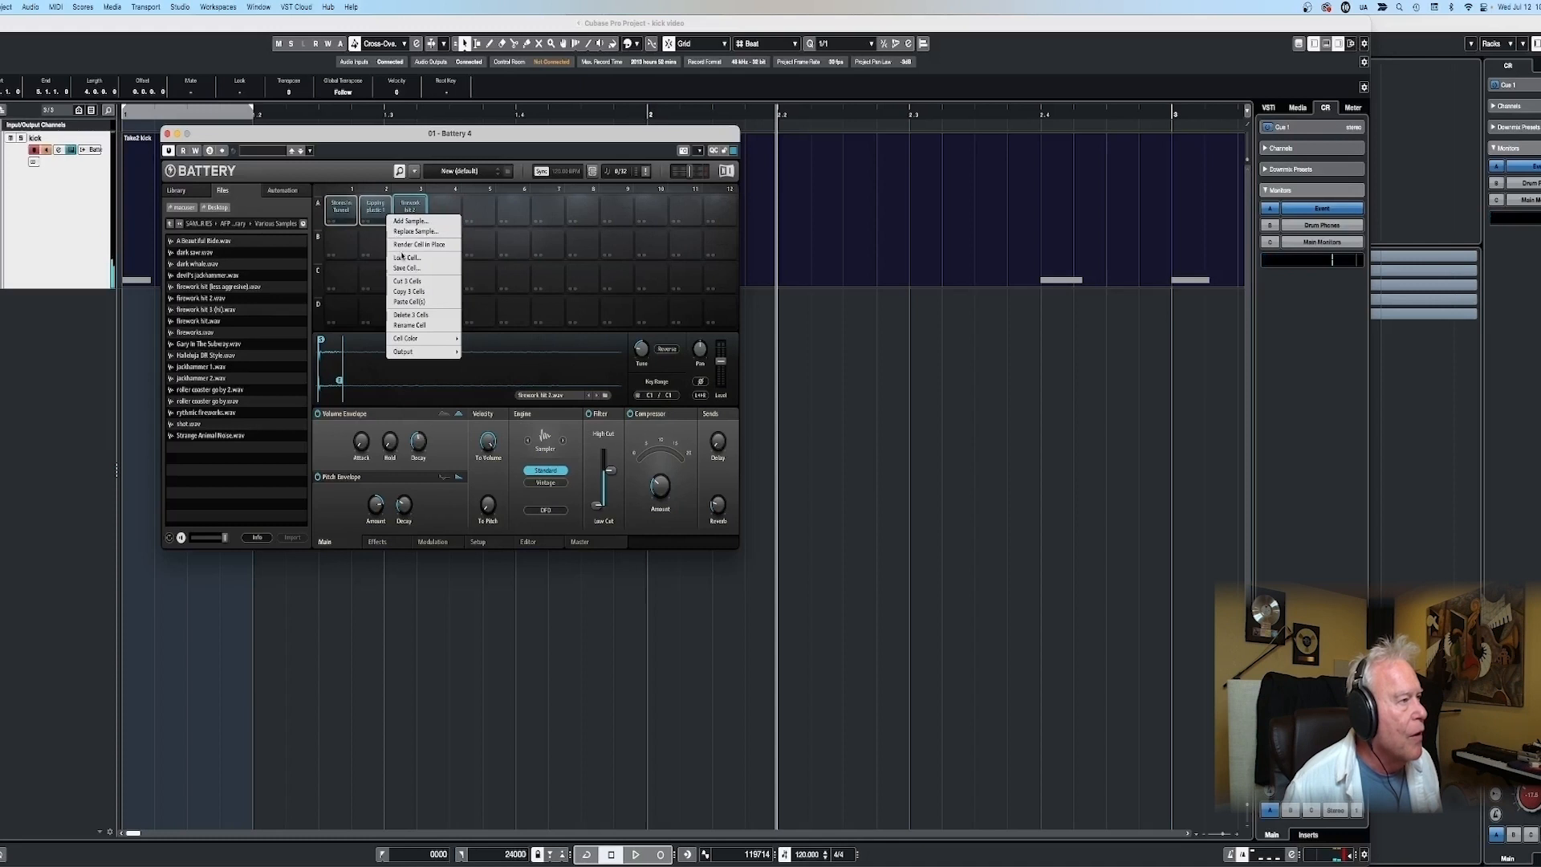
click(407, 314)
click(394, 280)
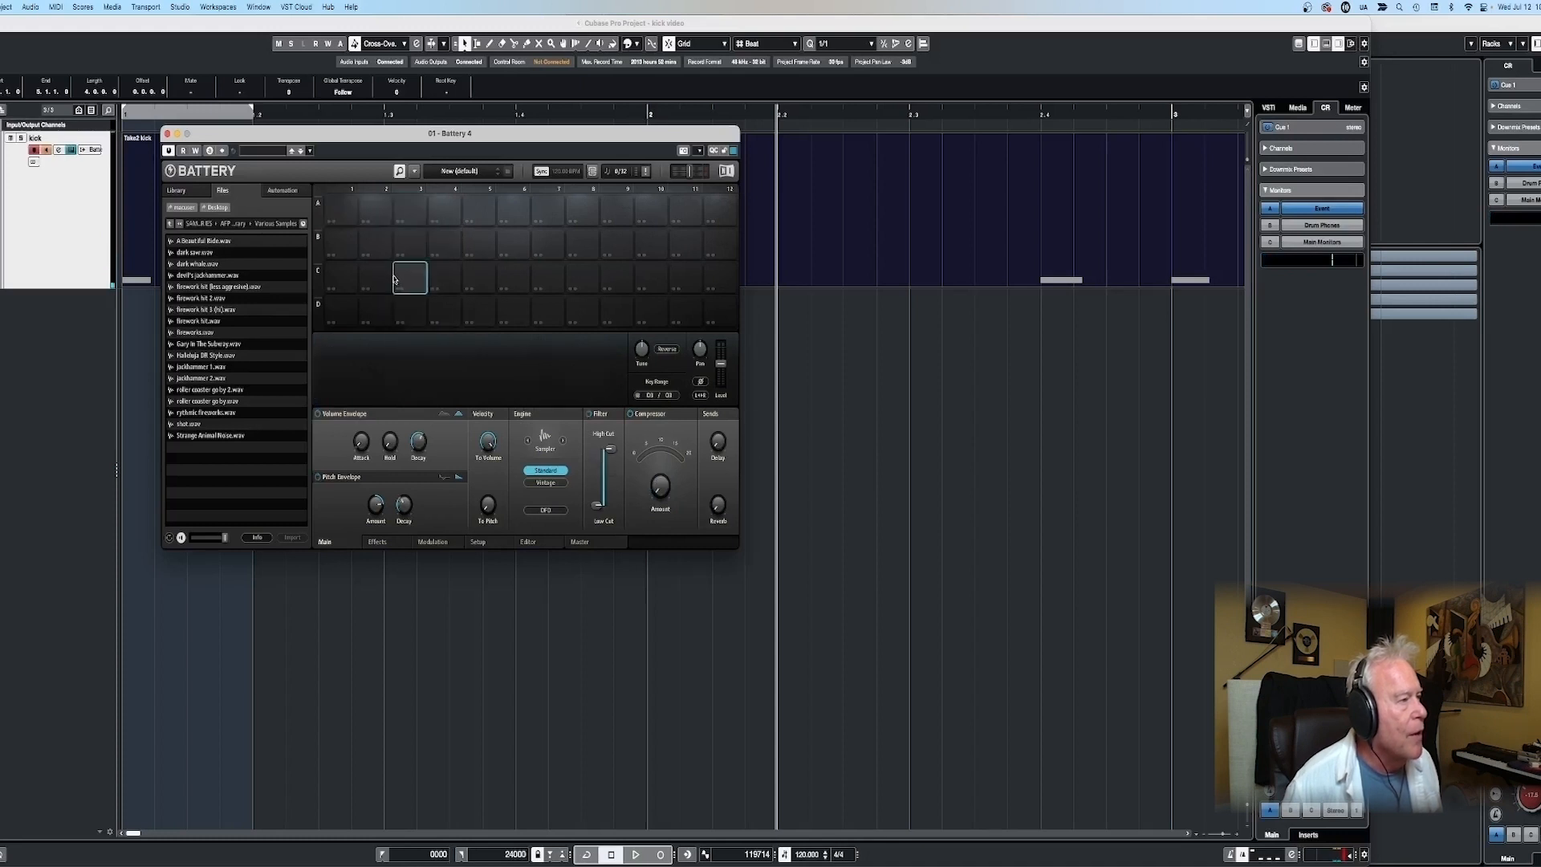
- Add kick sample.wav from the kick video project's Mixdown folder to Battery cell A1
right_click(339, 213)
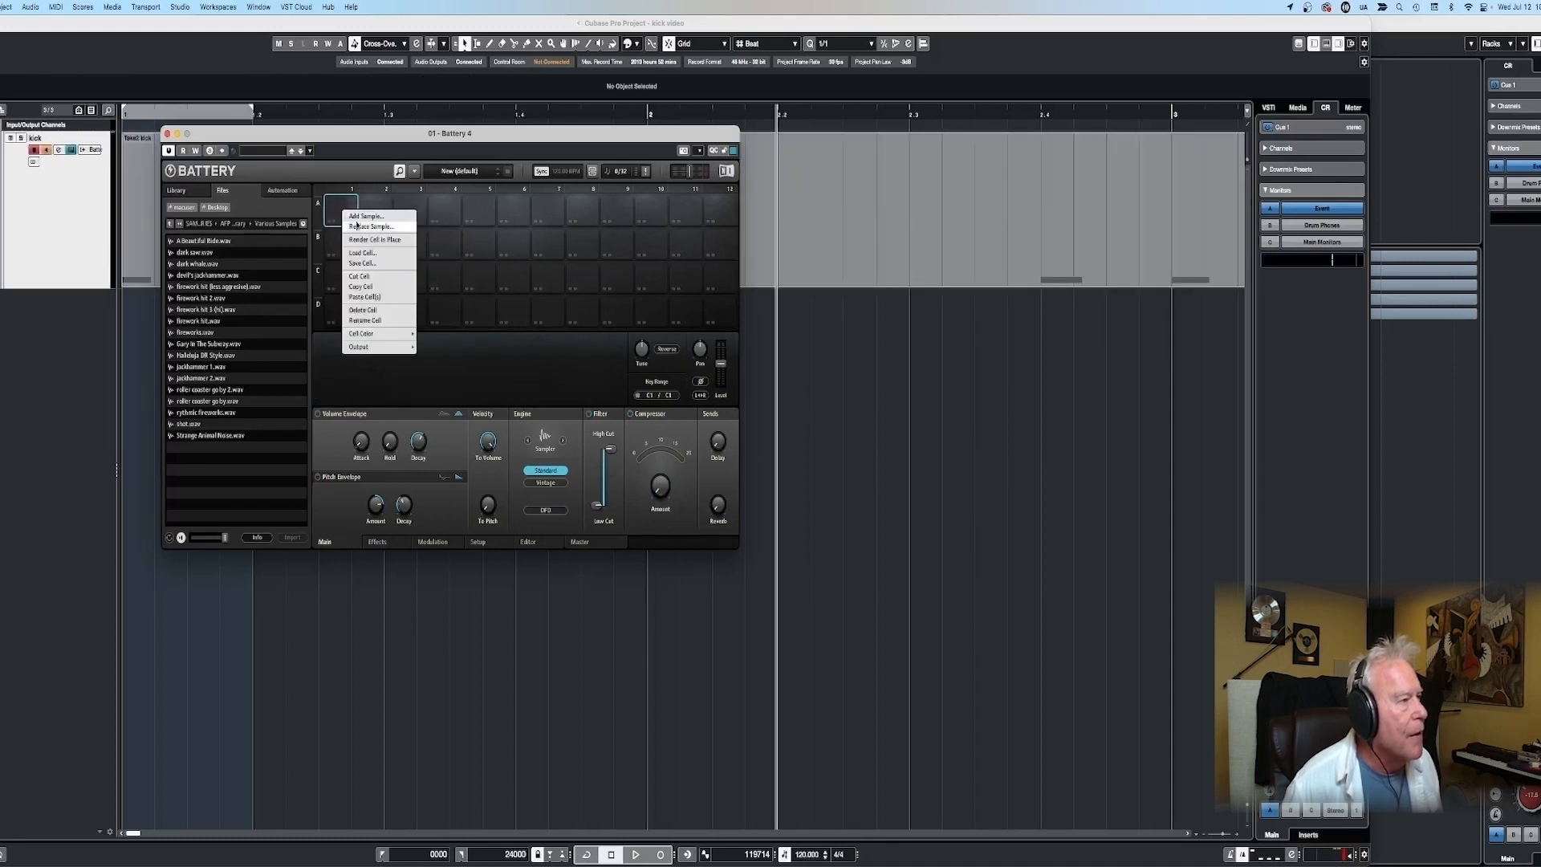
click(355, 216)
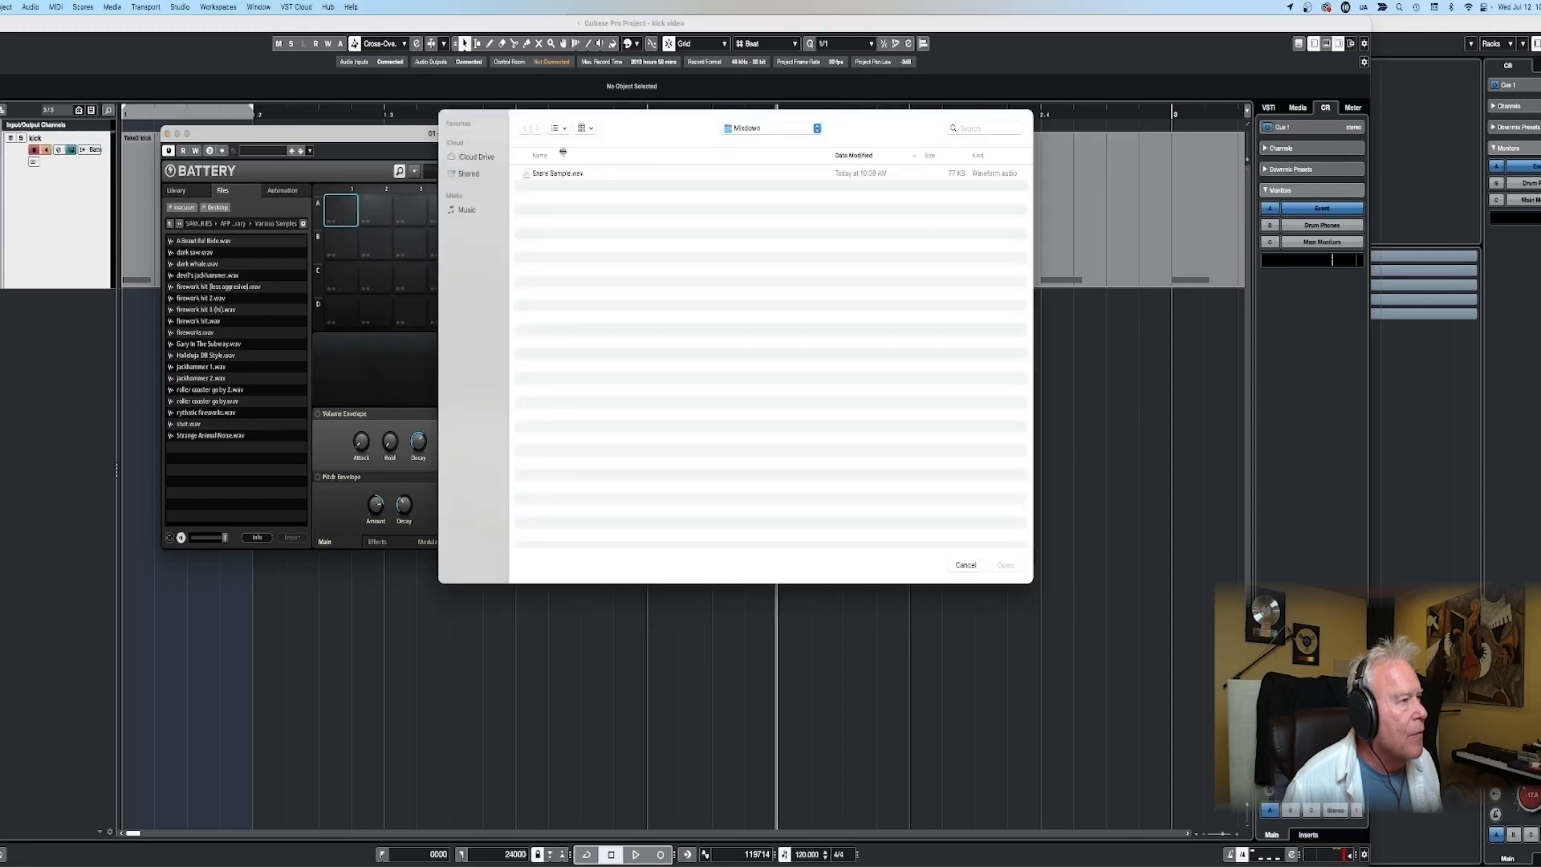
click(769, 128)
click(757, 157)
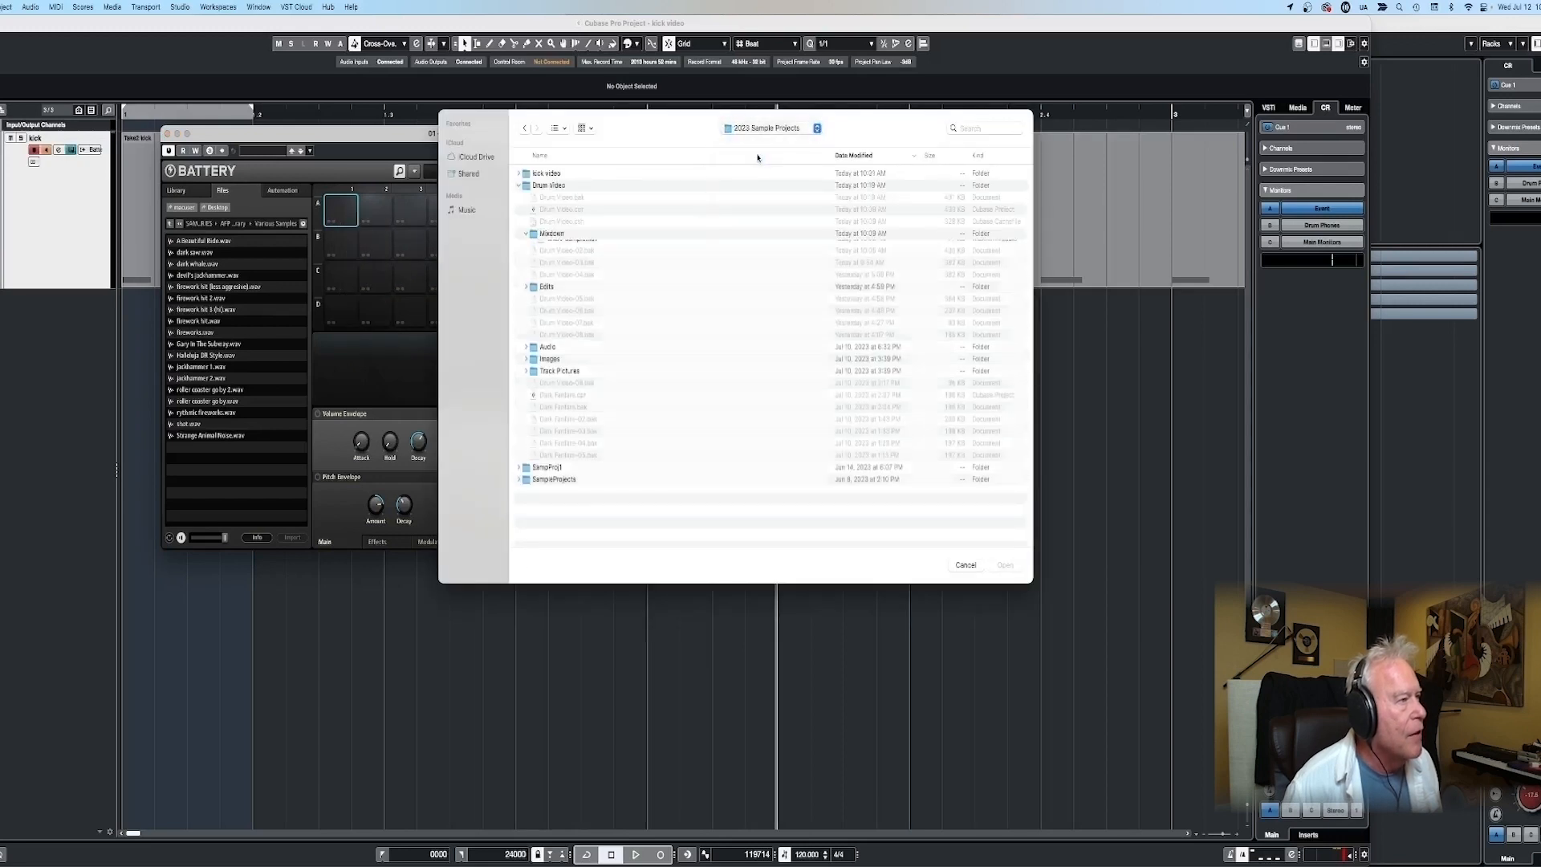
click(519, 175)
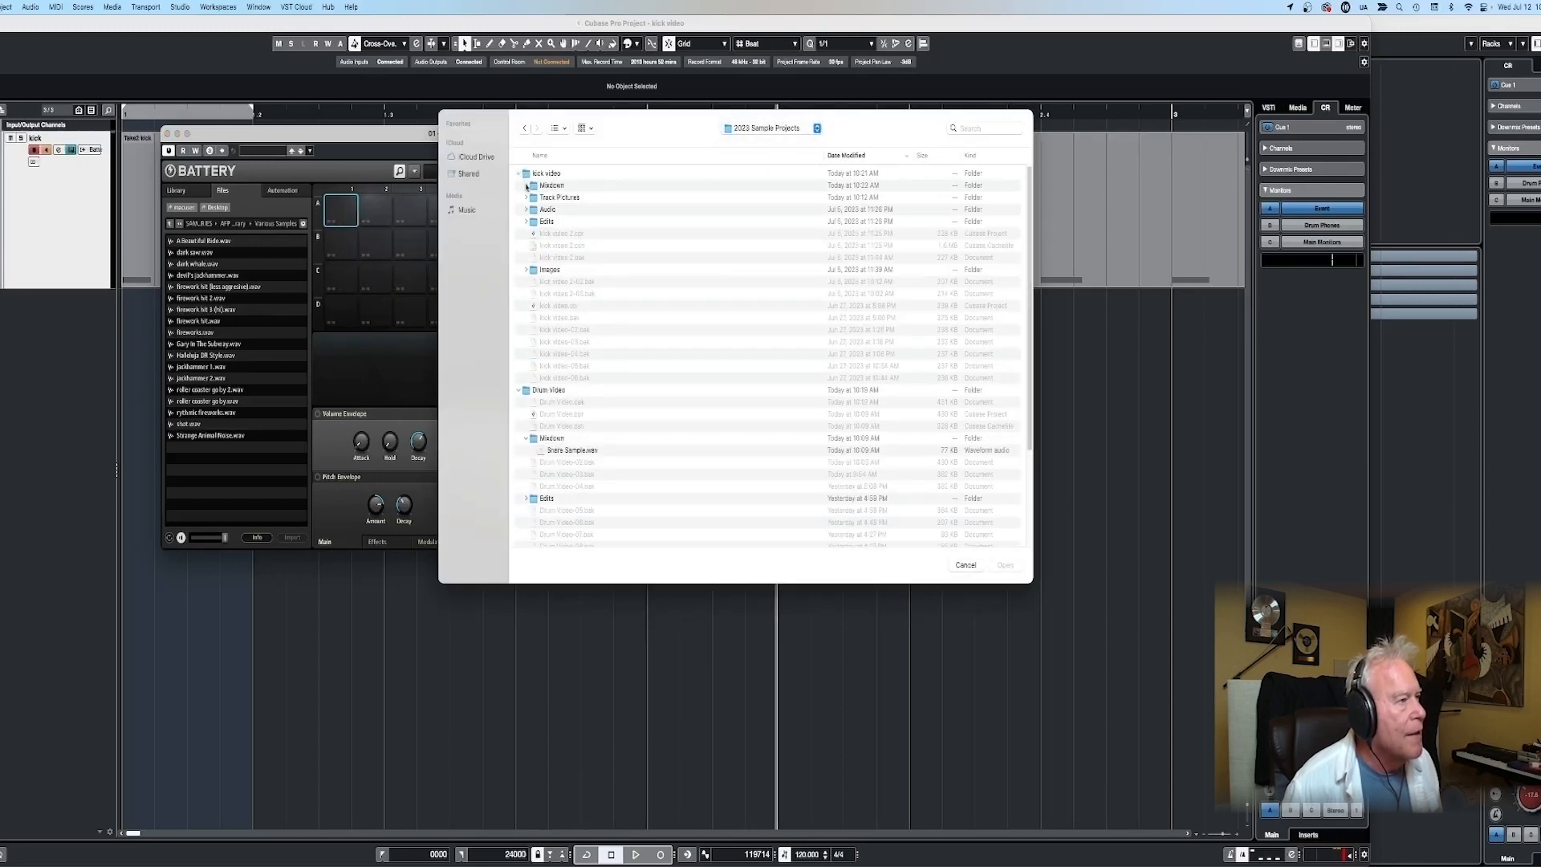
click(527, 185)
double_click(560, 198)
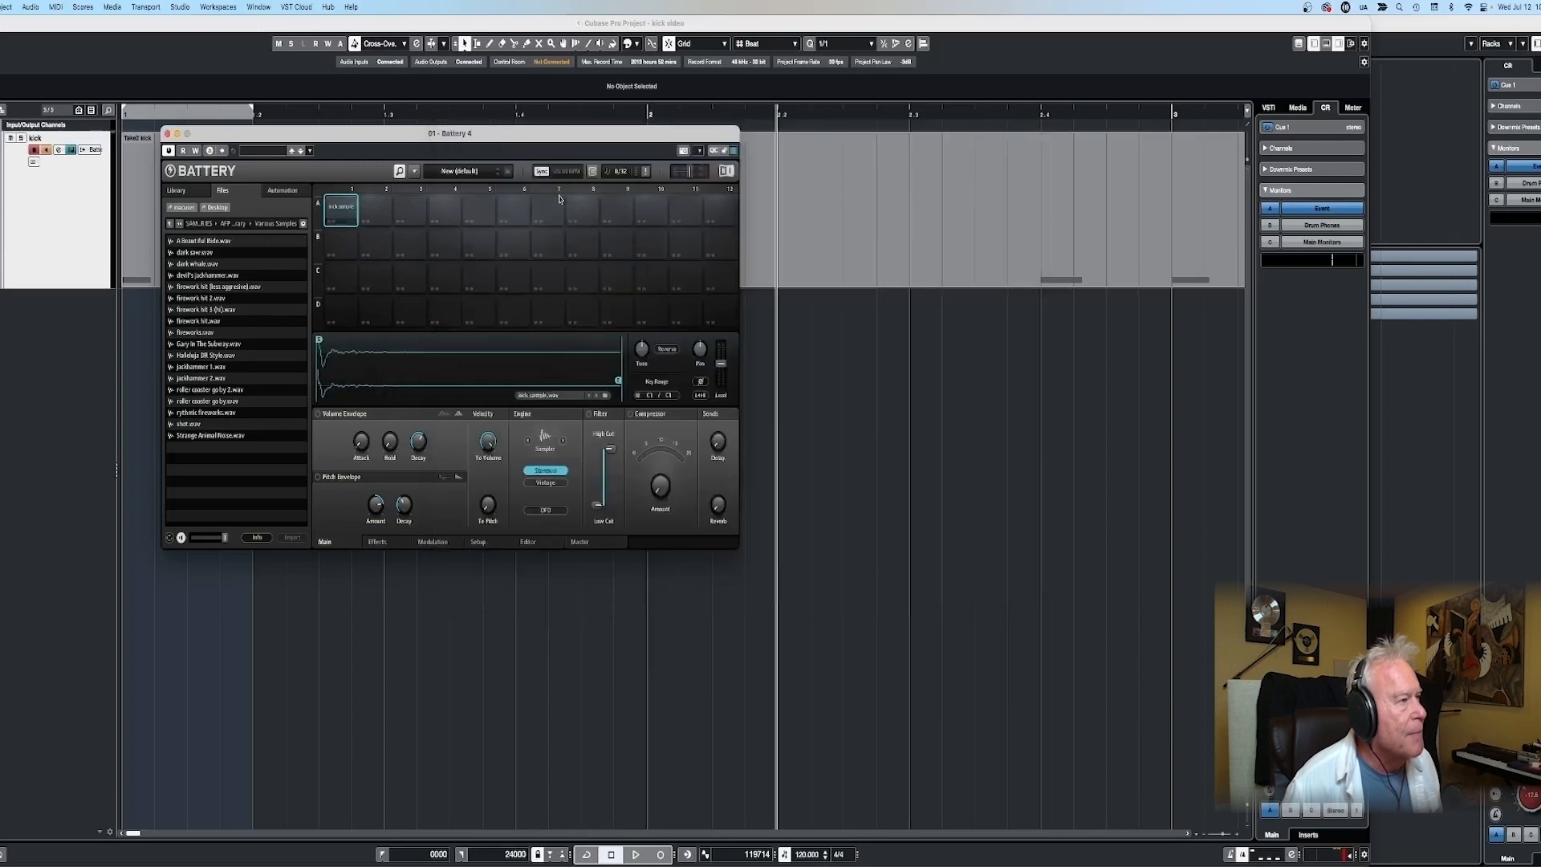
- Add Snare Sample.wav from the Drum Video project's Mixdown folder to Battery cell A2
right_click(380, 211)
click(395, 215)
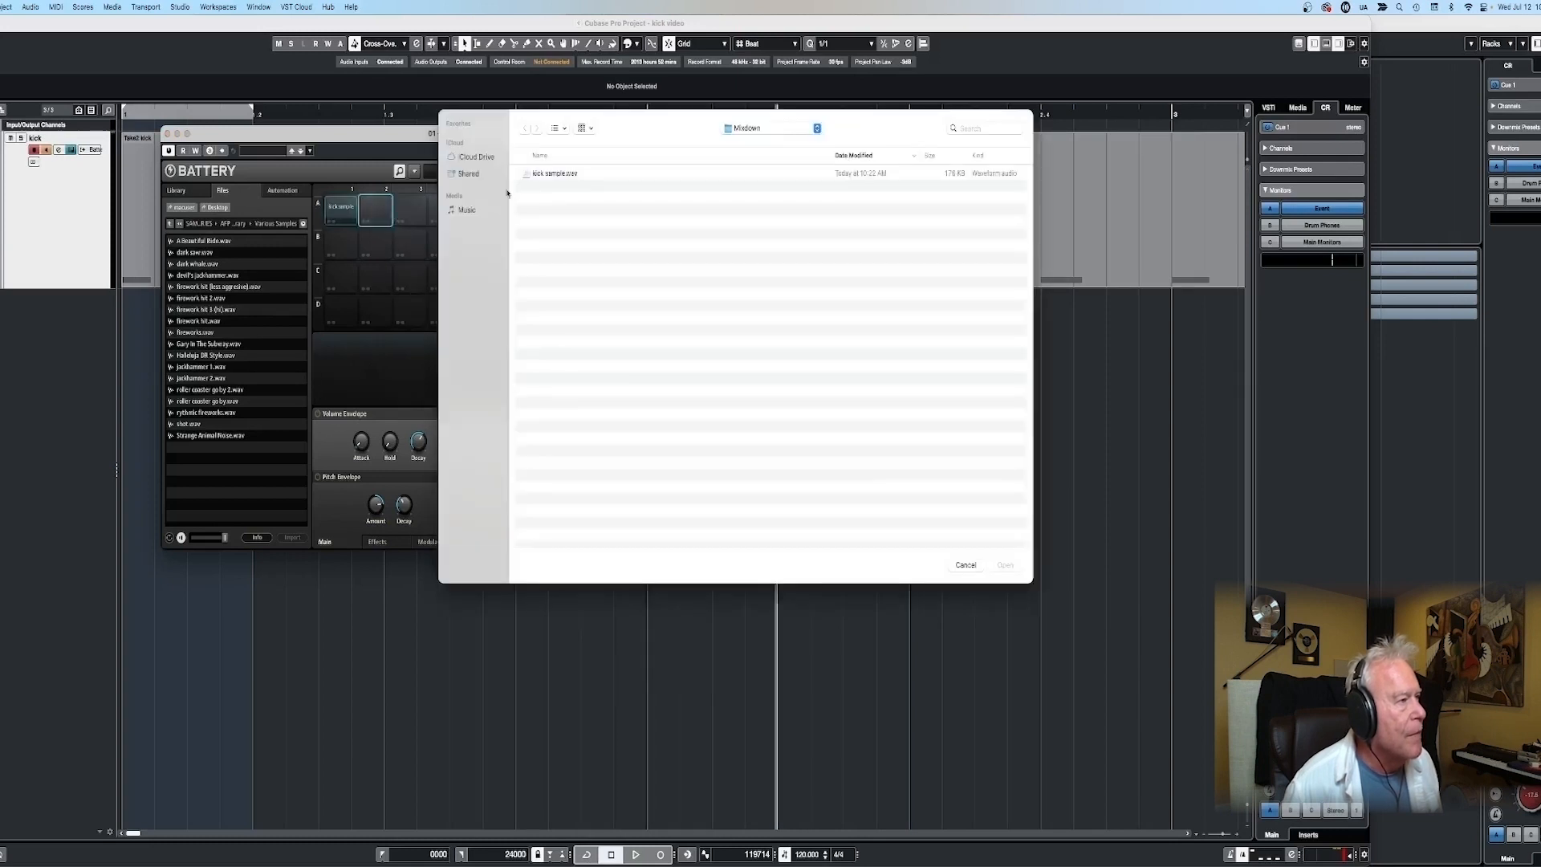
click(772, 127)
click(754, 159)
click(522, 183)
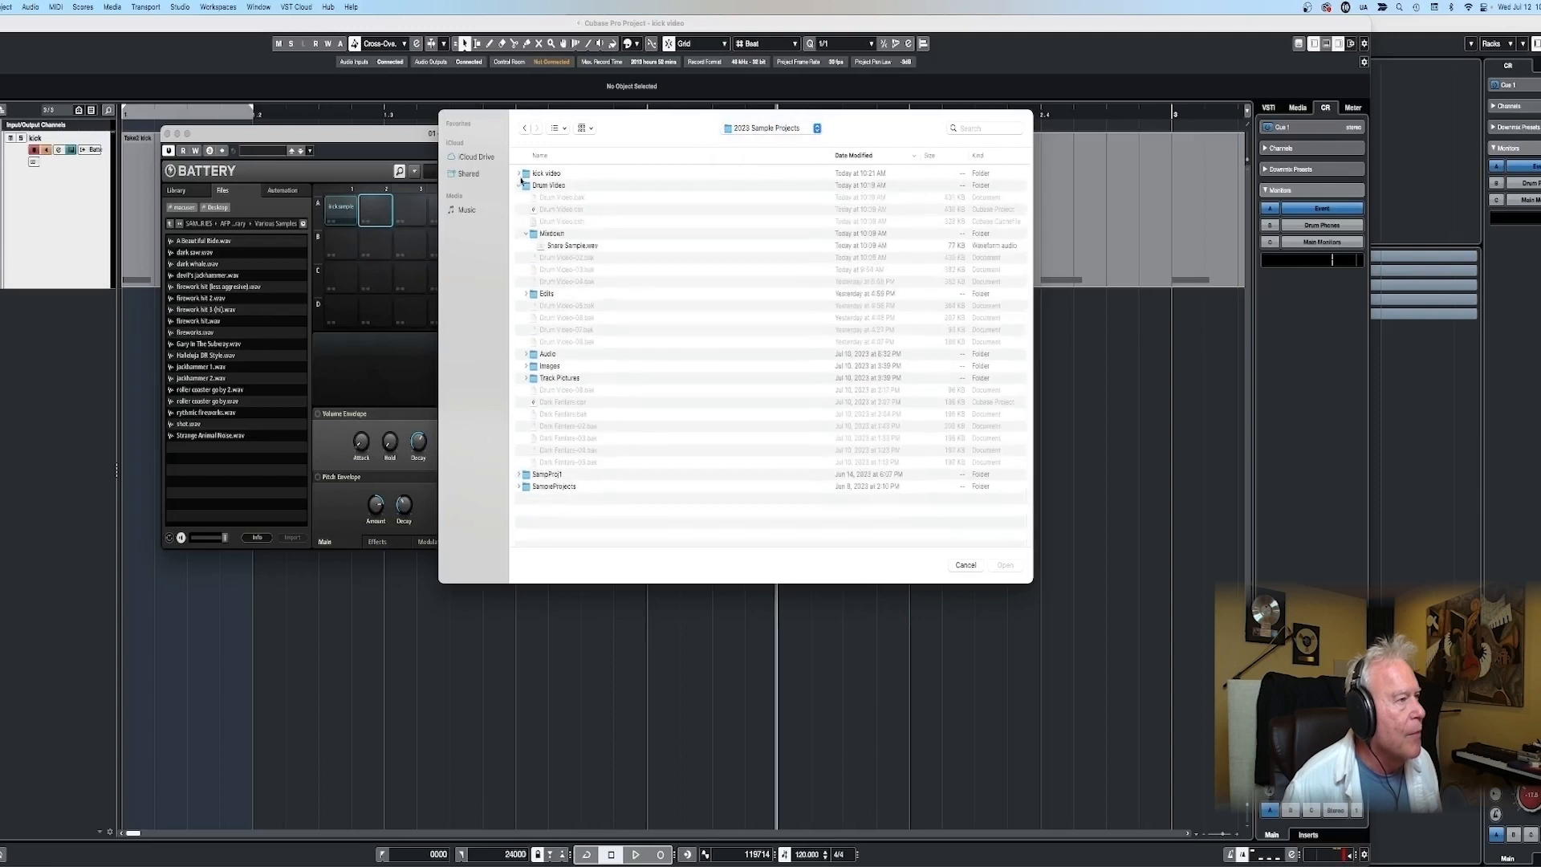
double_click(566, 246)
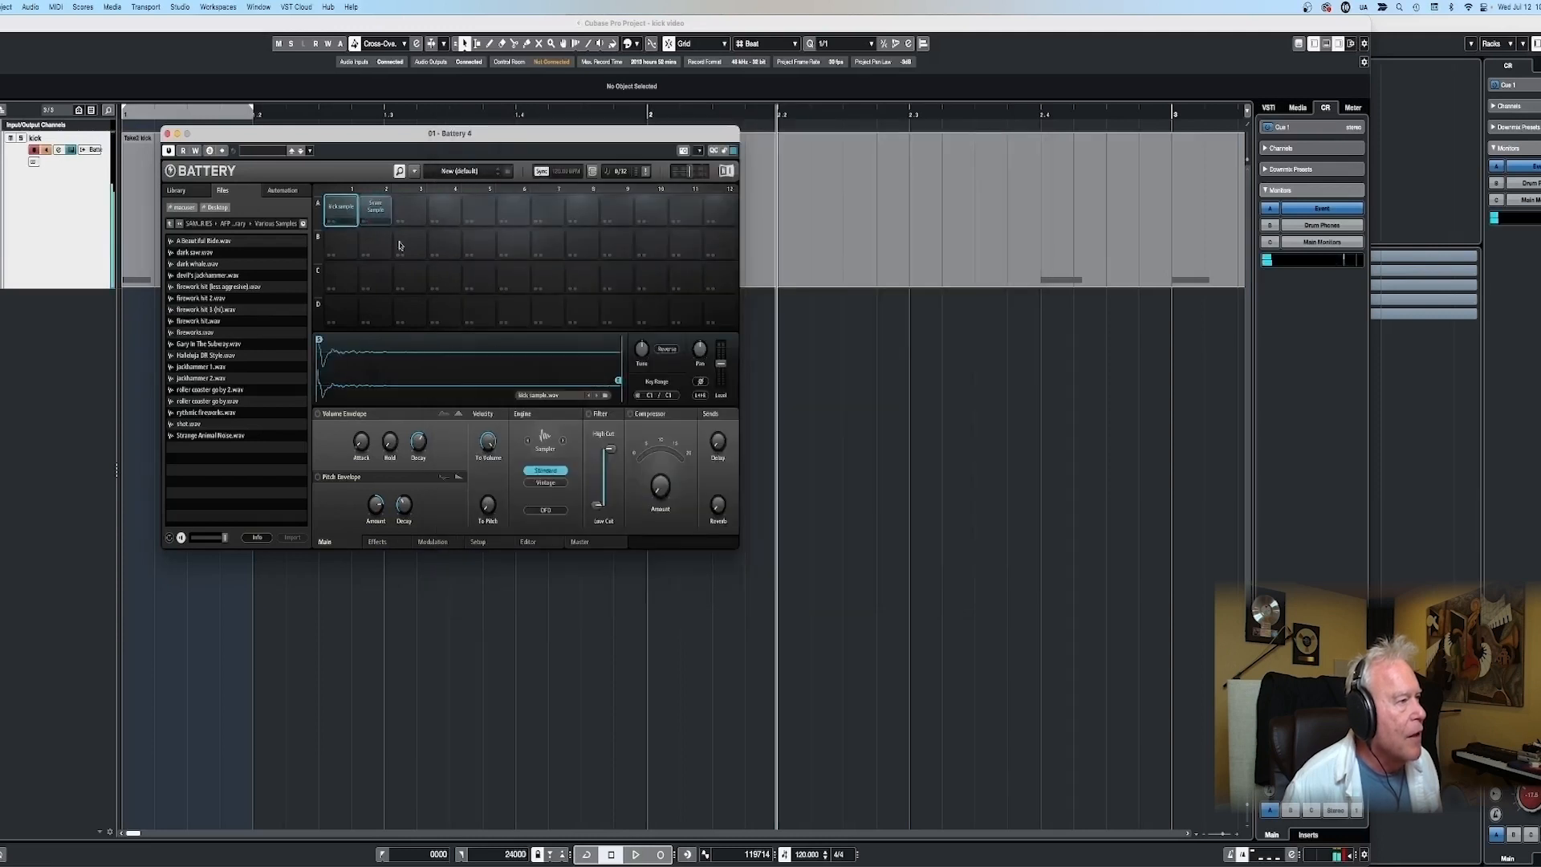
- Audition the kick and snare cells and record a kick and snare pattern into the four-bar MIDI part
click(376, 212)
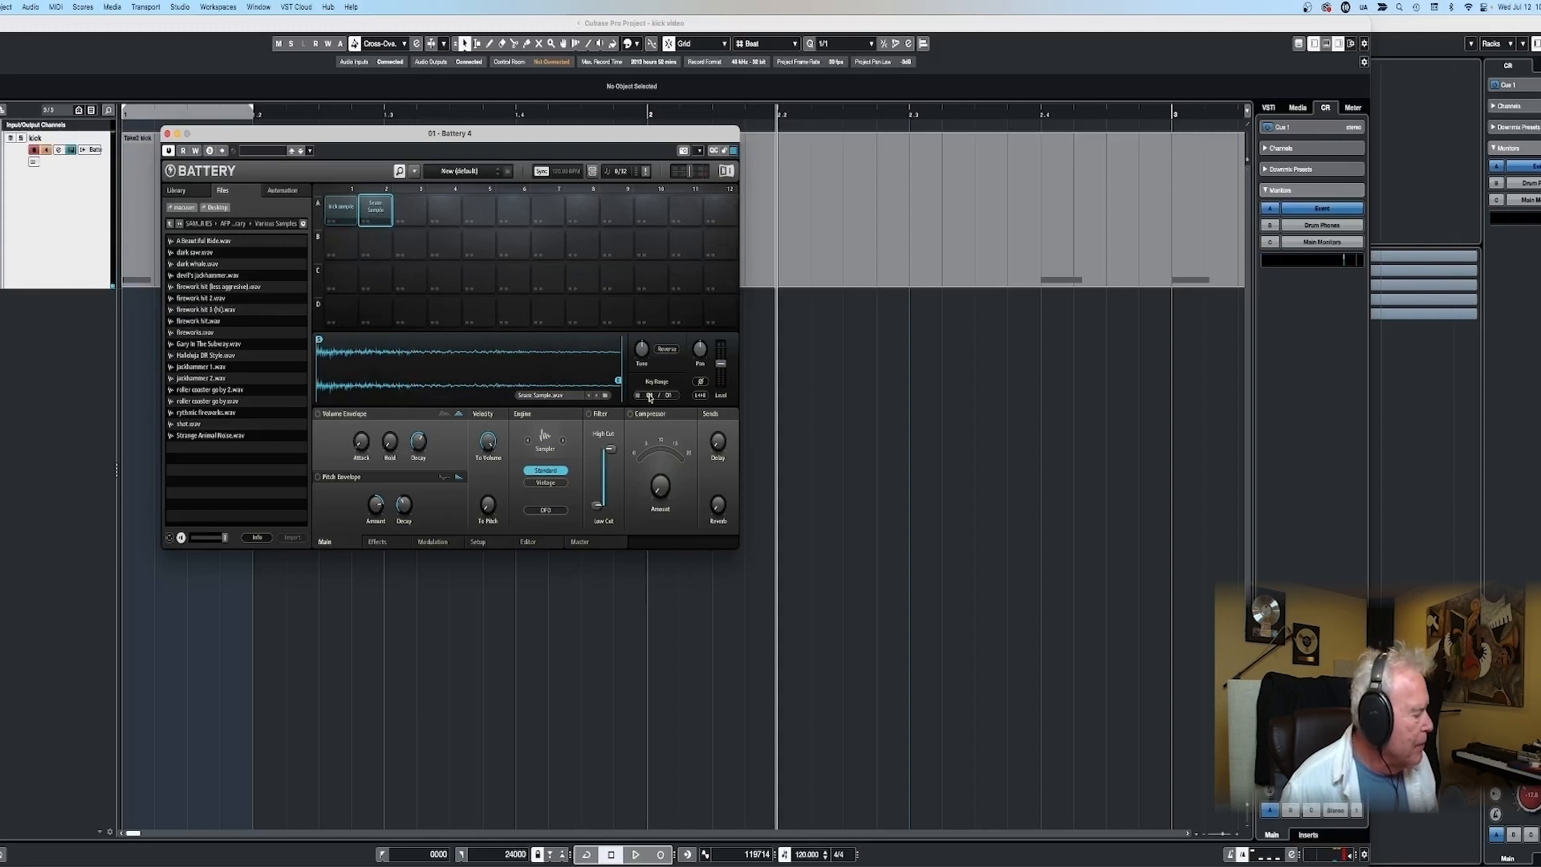
click(343, 212)
click(378, 213)
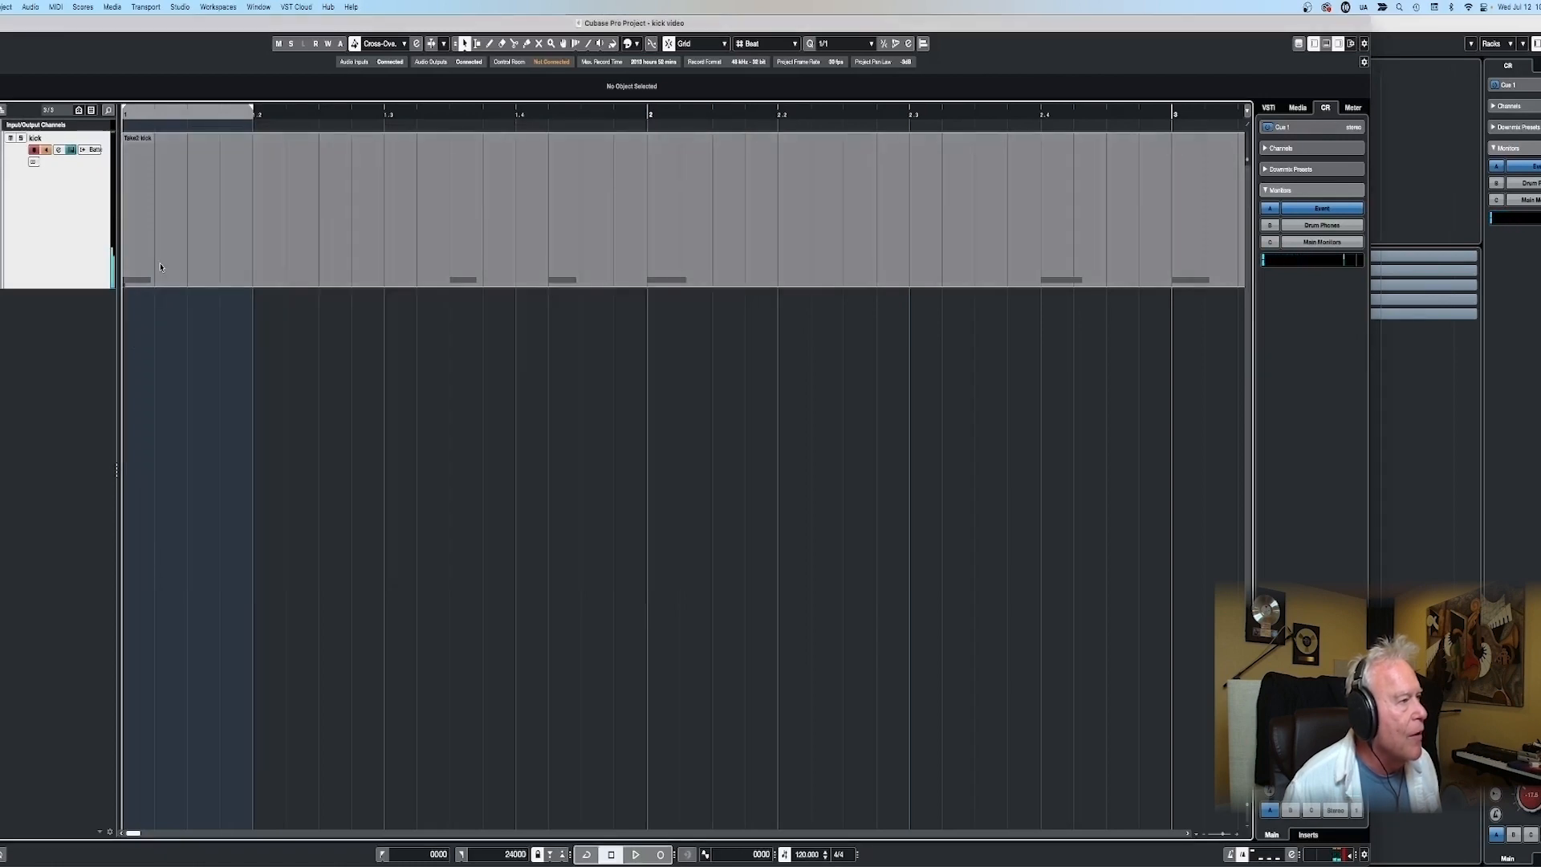
scroll(160, 265, down, 5)
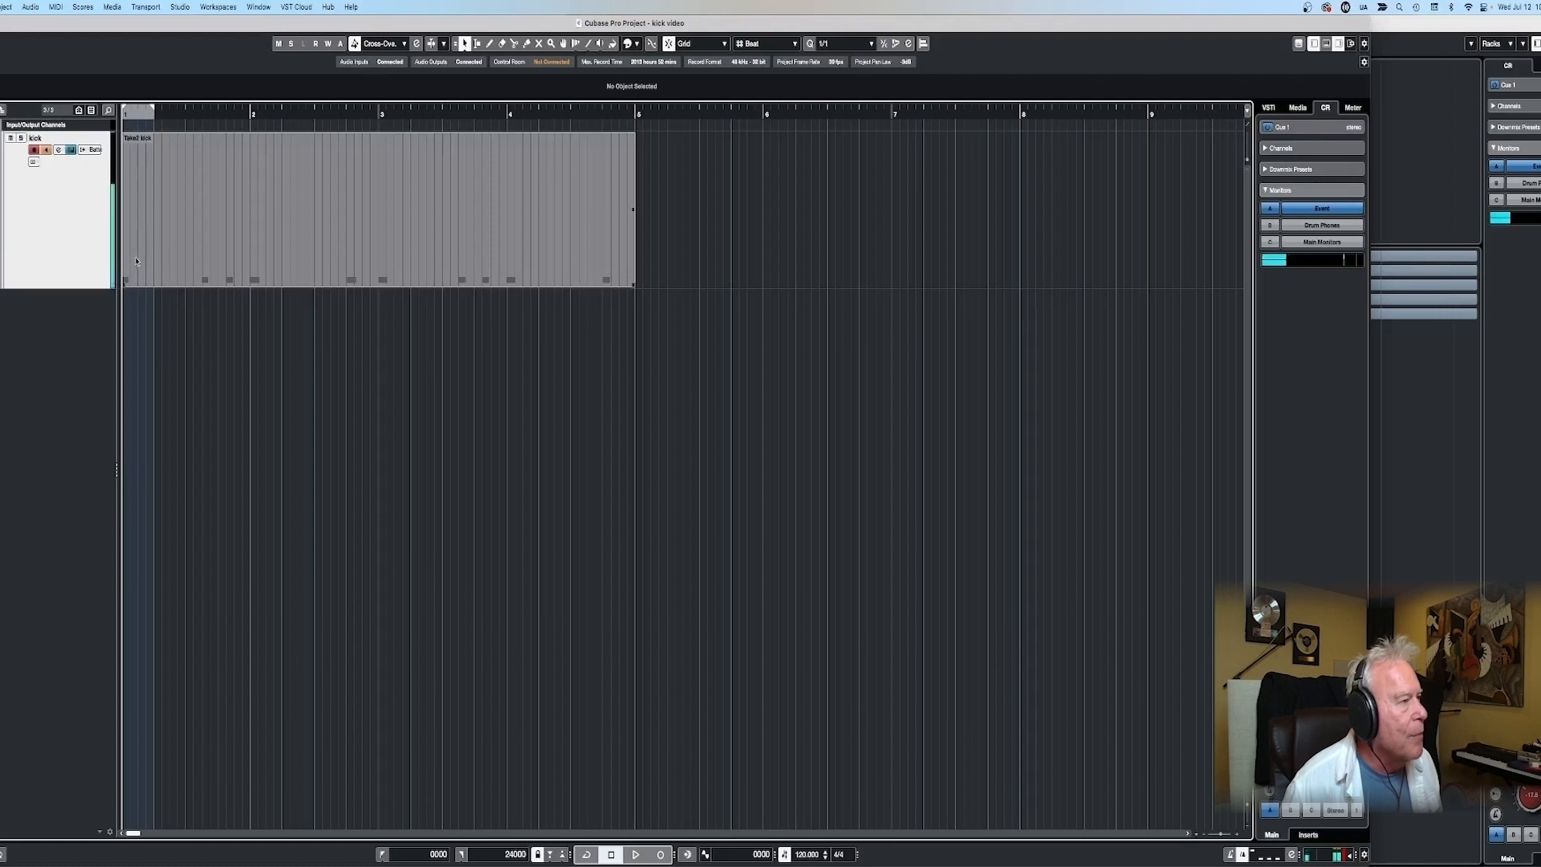
key(KP_Multiply)
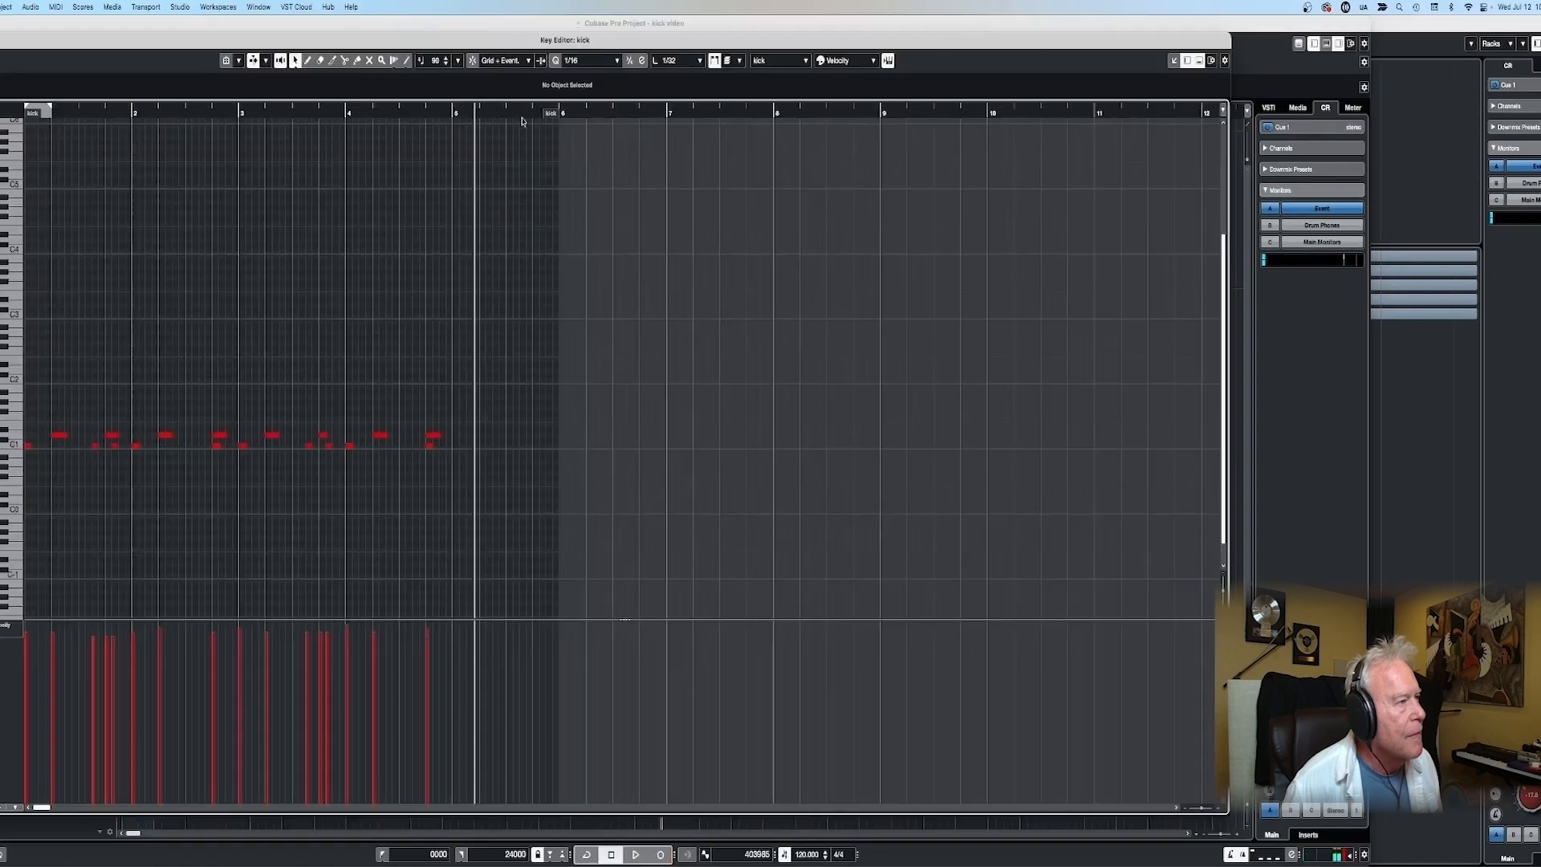
- Set the locators around the recorded four-bar part in the Key Editor, turn cycle on and play it back
drag(551, 113, 443, 140)
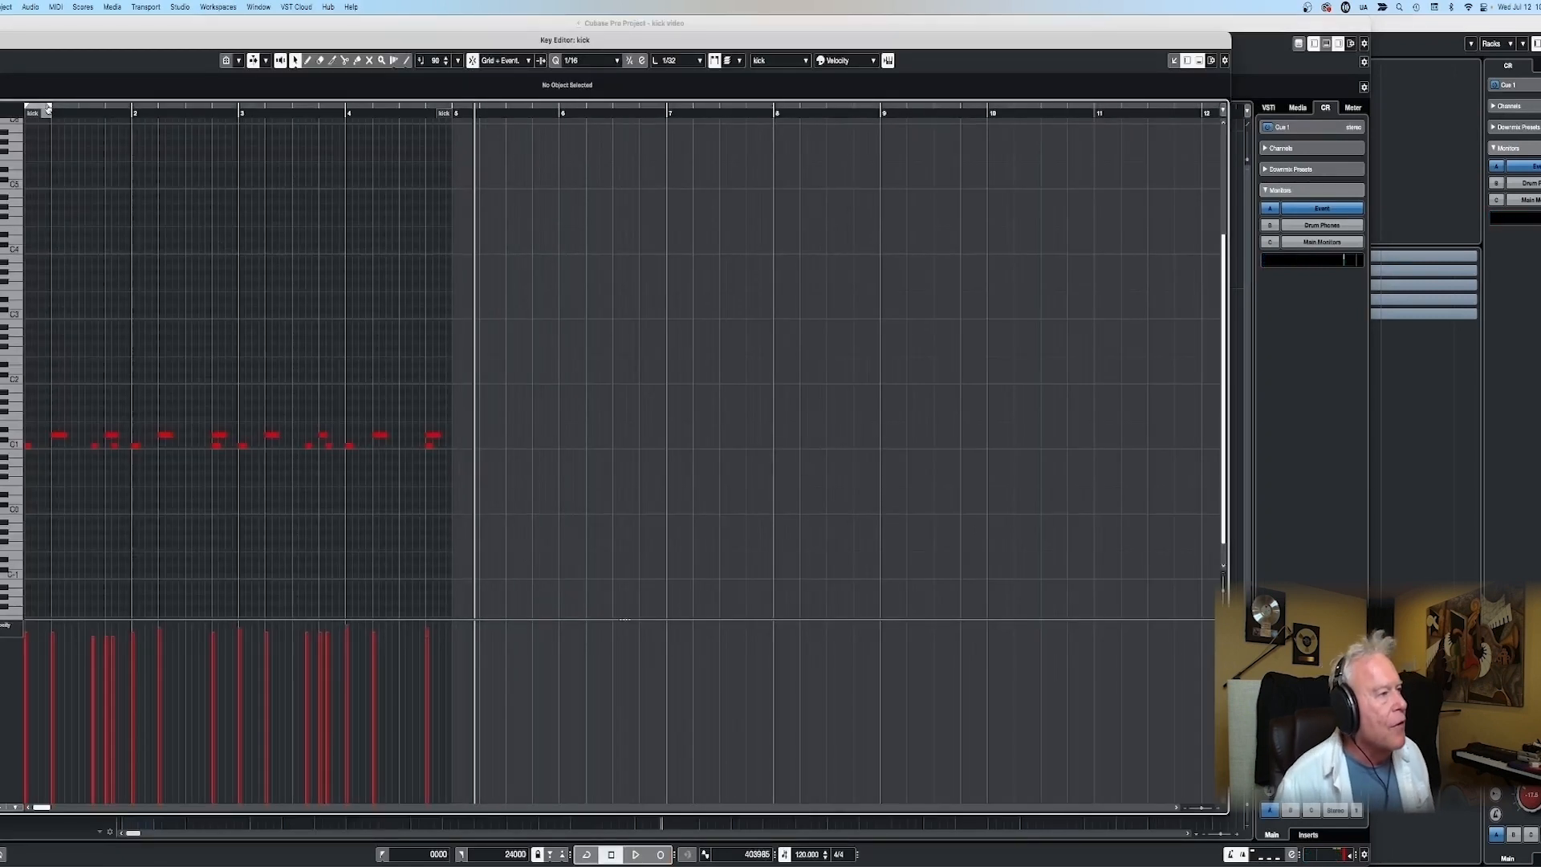
key(KP_Divide)
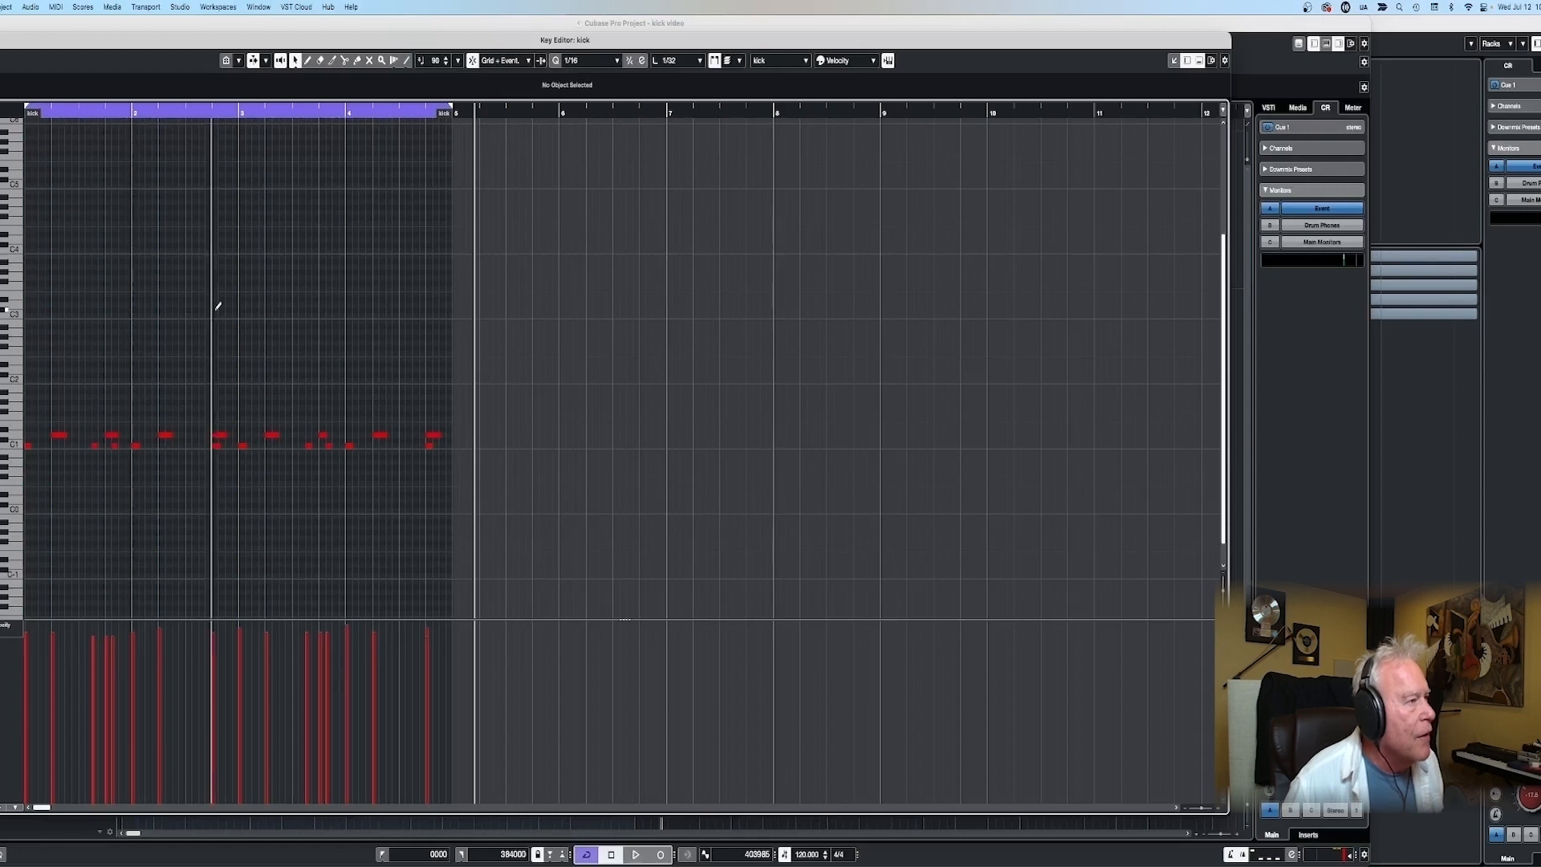
key(space)
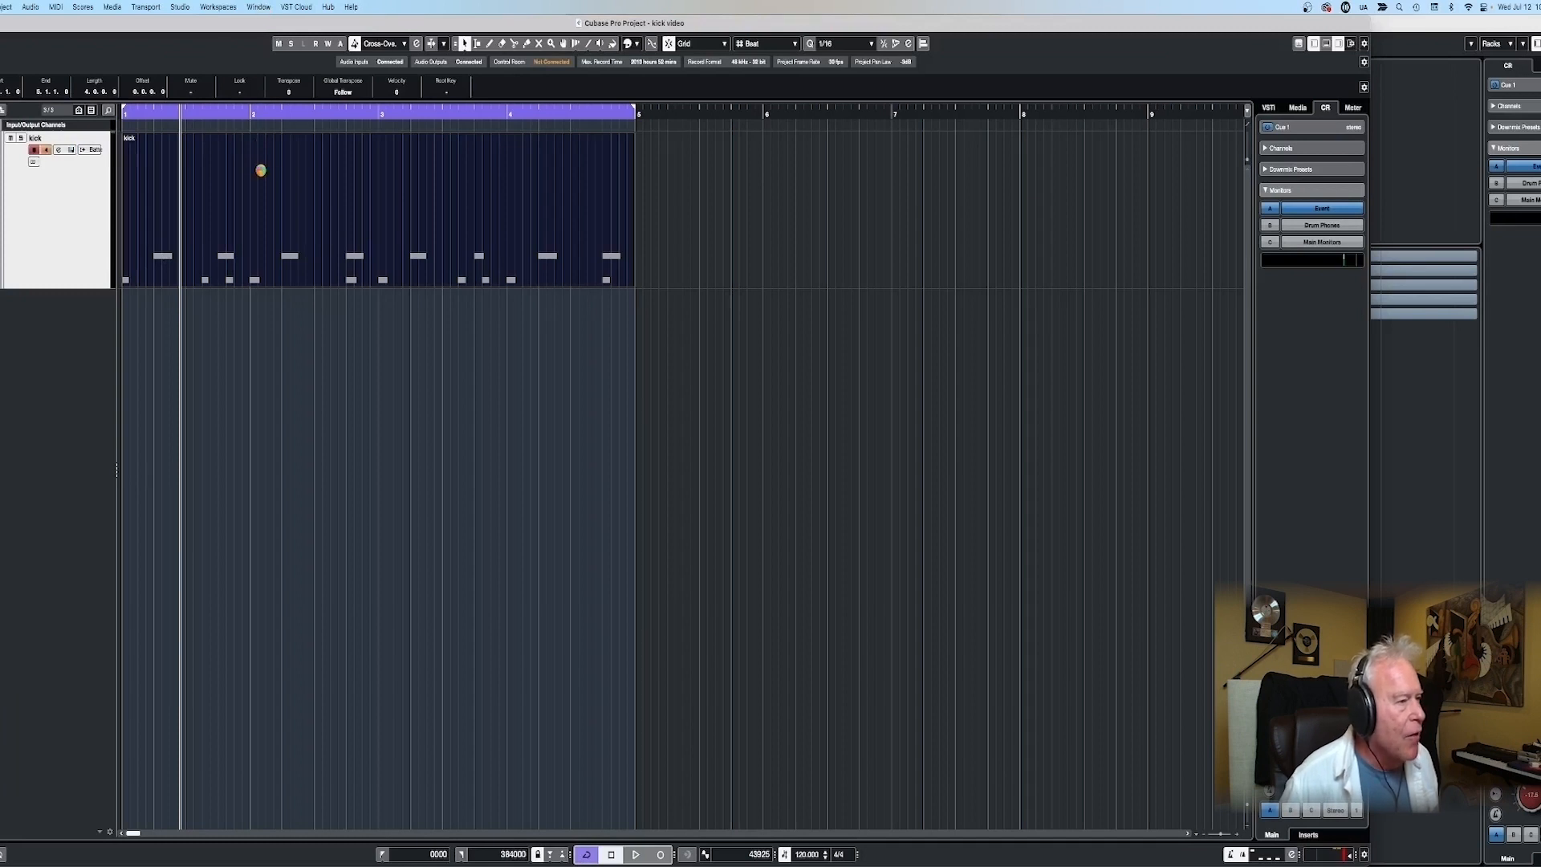
- Shape the snare in cell A2 with the volume and pitch envelope decays, low cut filter and compressor, and play the loop
click(377, 211)
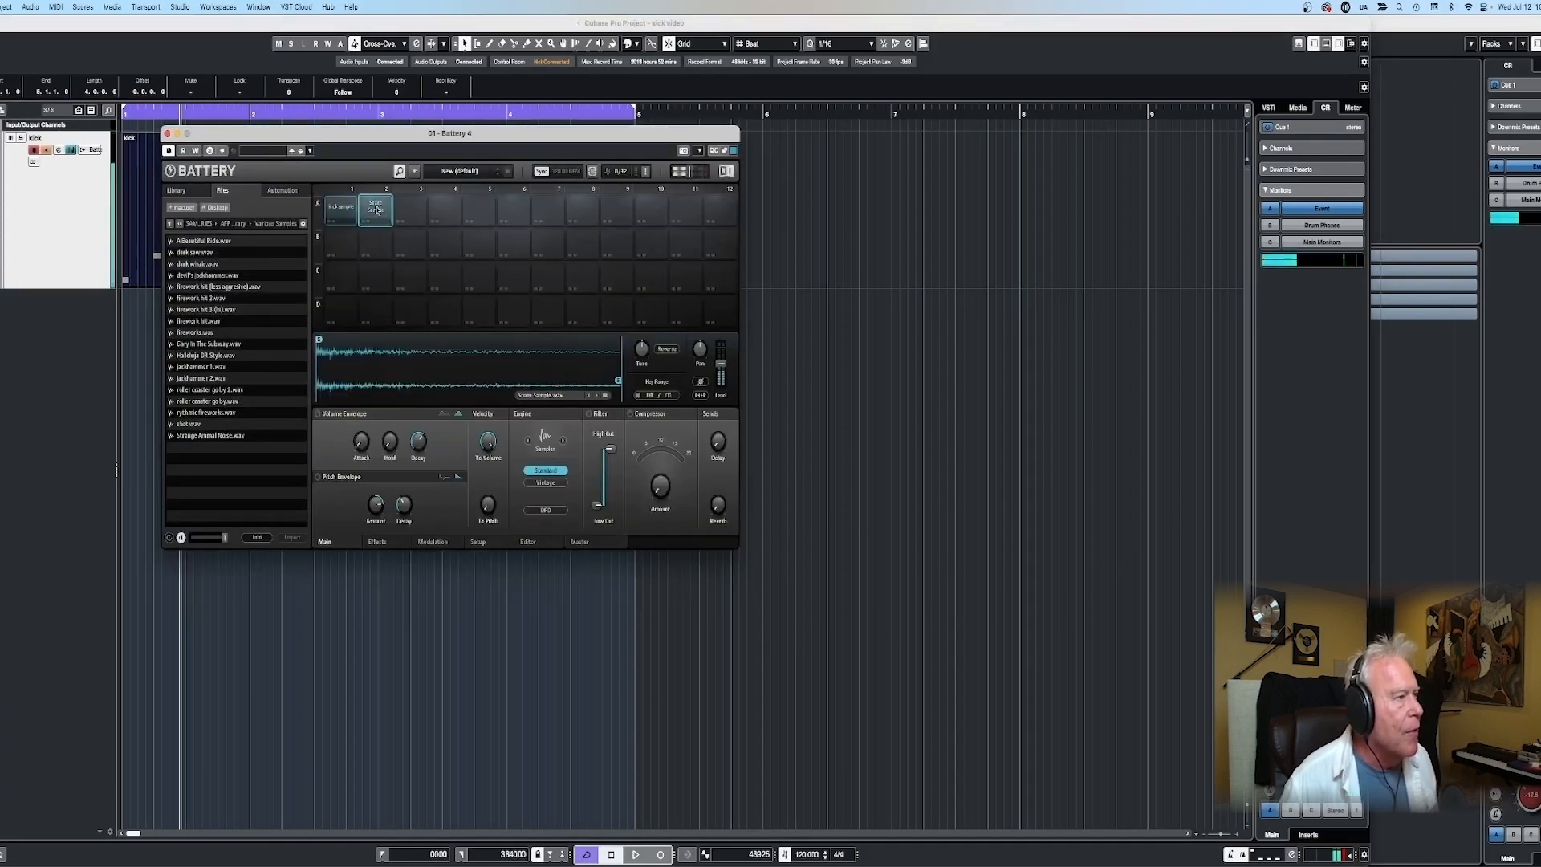
drag(419, 439, 419, 443)
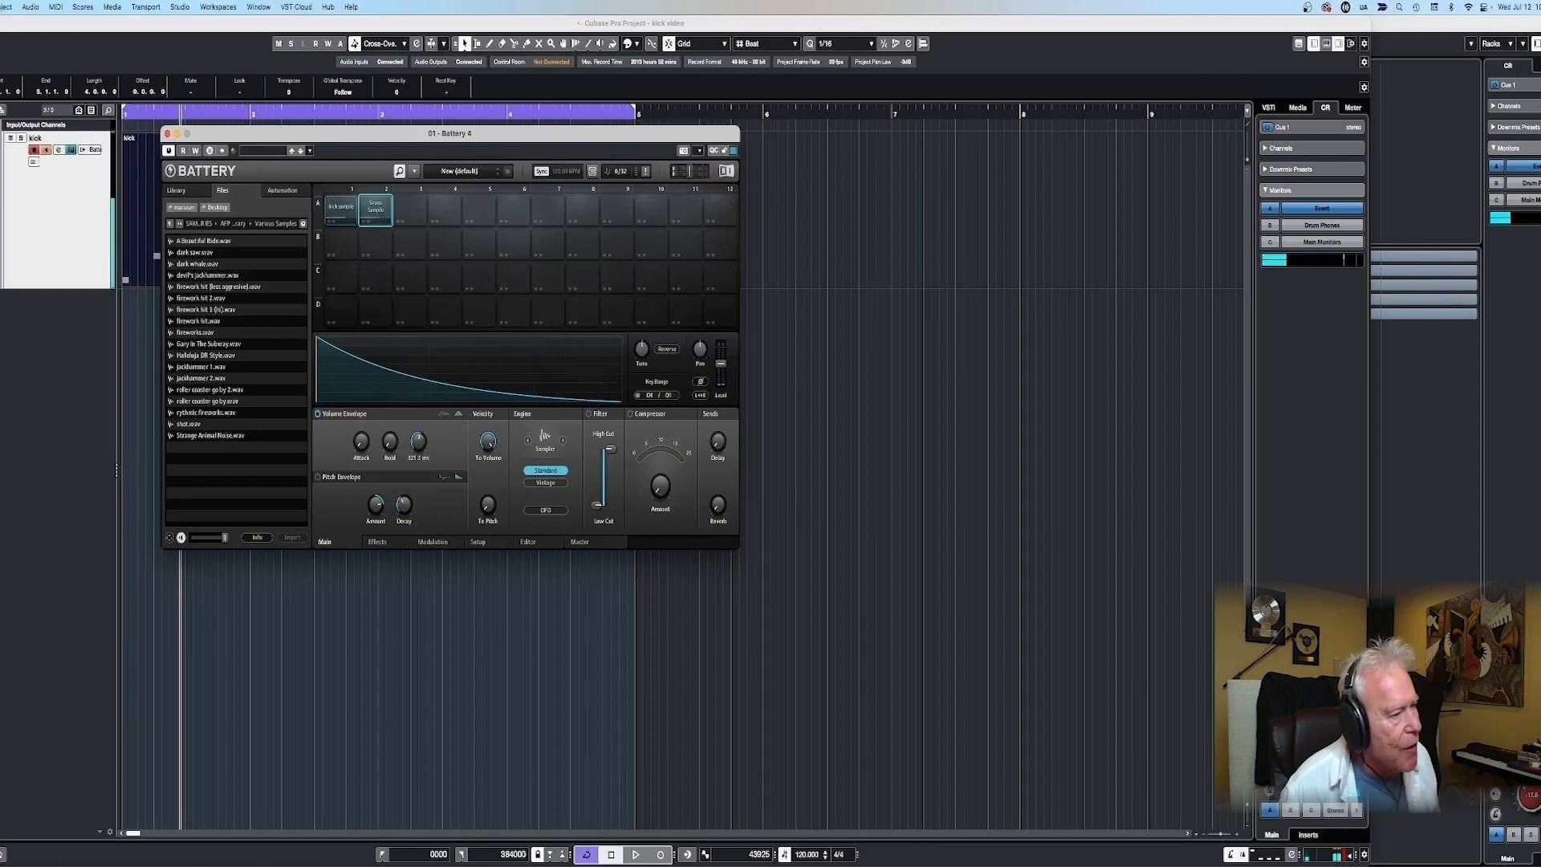
drag(405, 504, 405, 502)
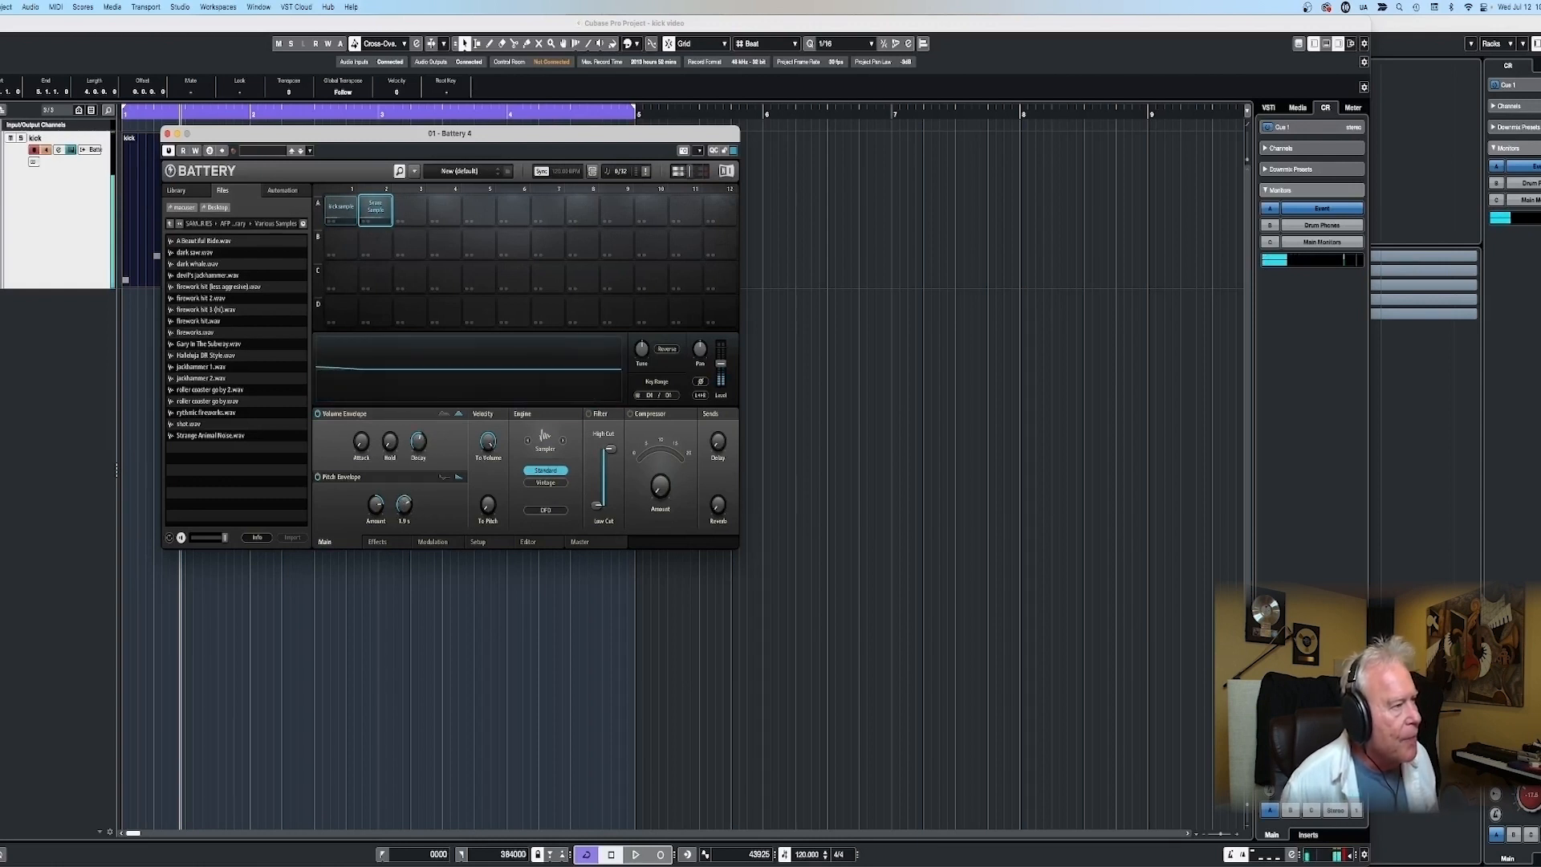
click(598, 506)
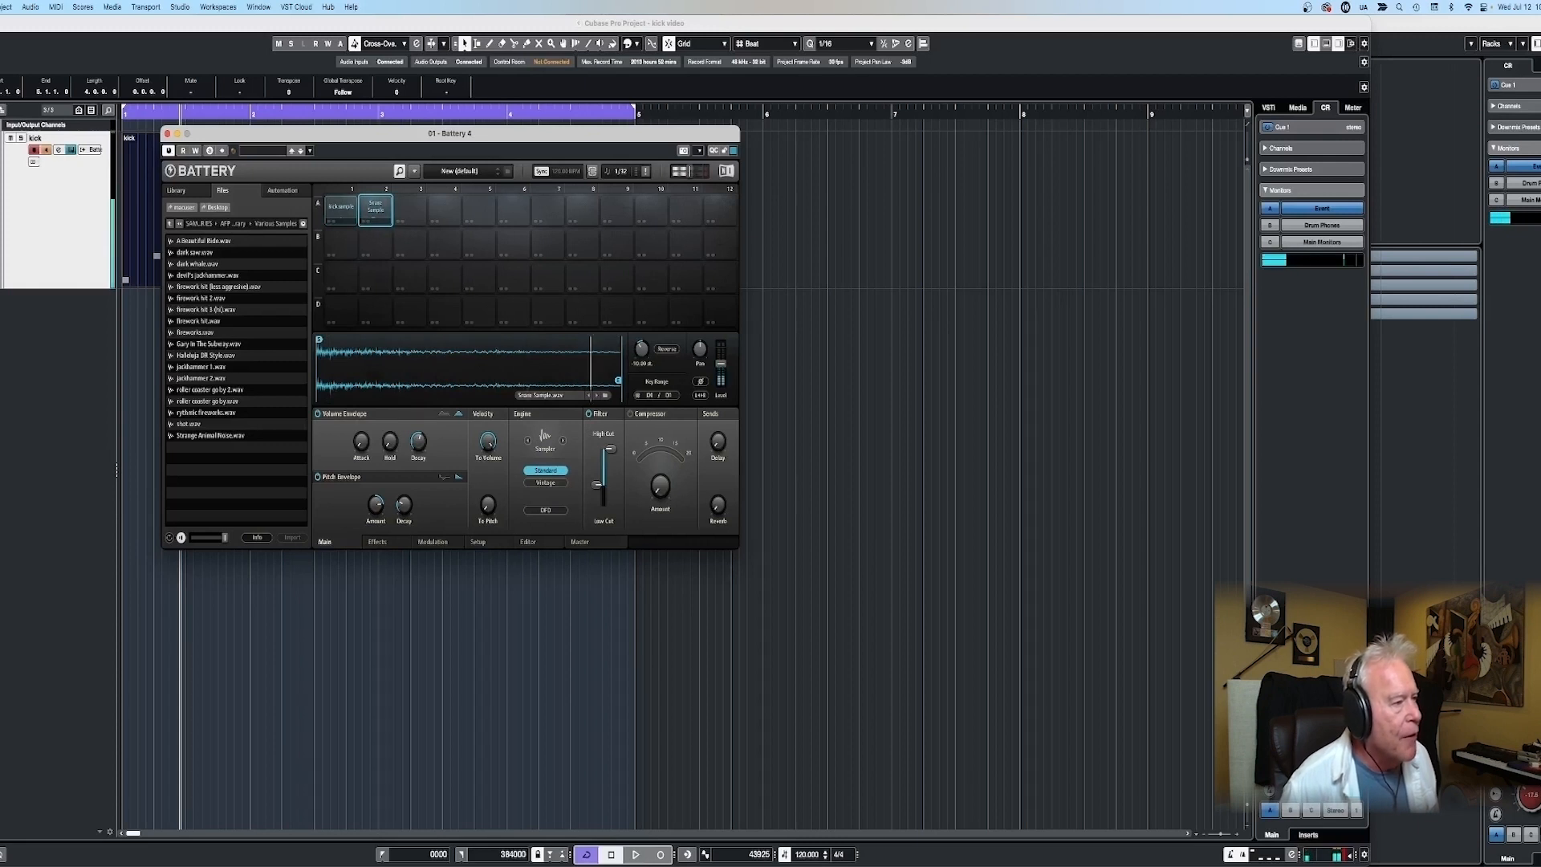
mouse_move(416, 444)
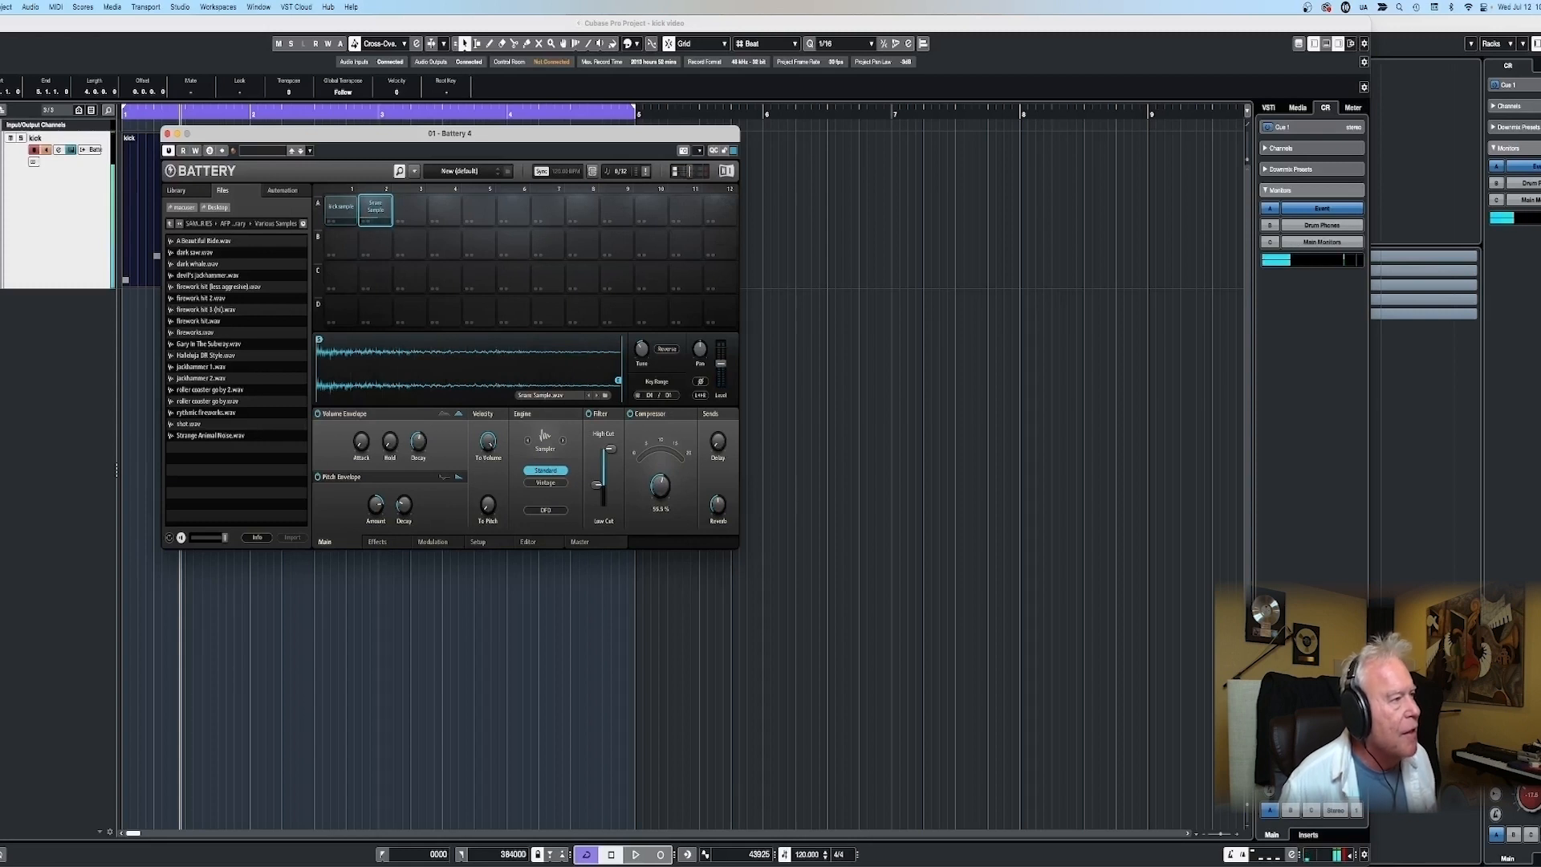
key(space)
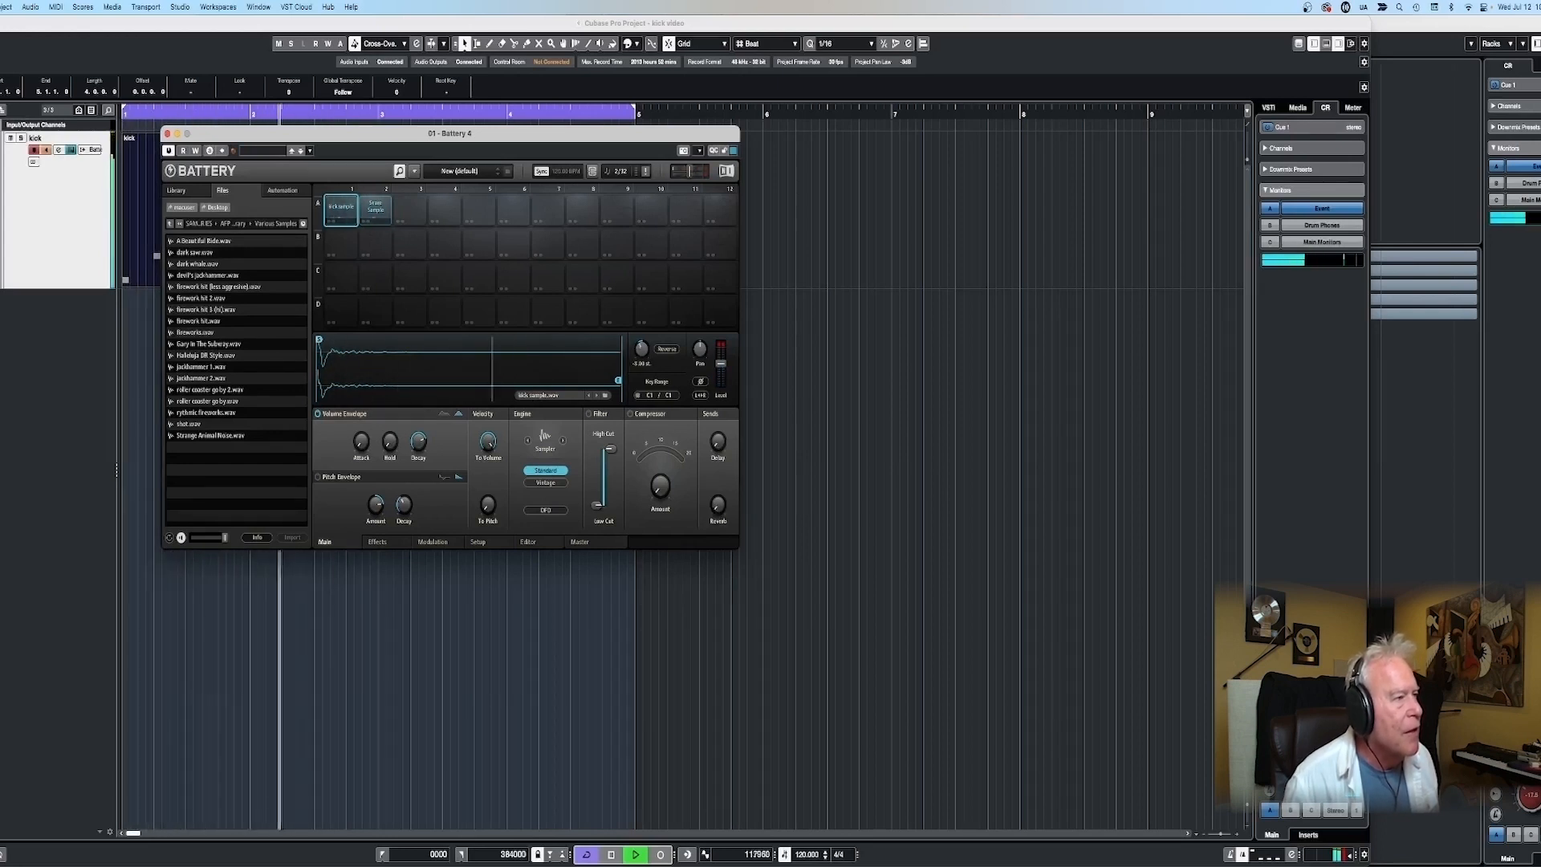
- Copy the kick cell A1 into cell B1 and lower the copy's key range to layer it under the original kick
right_click(334, 212)
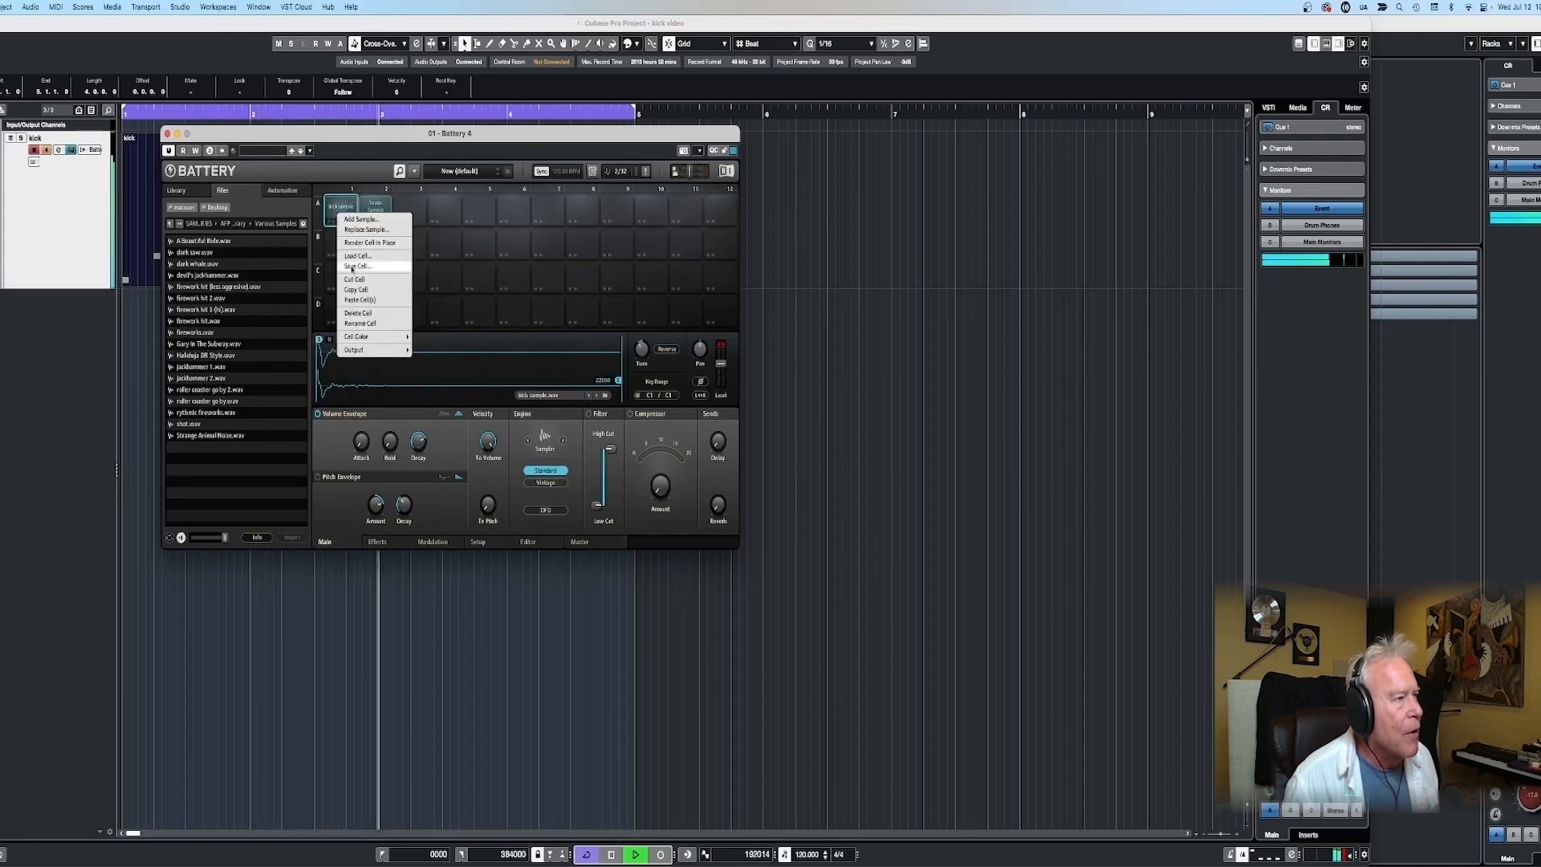
click(351, 287)
click(340, 253)
right_click(339, 253)
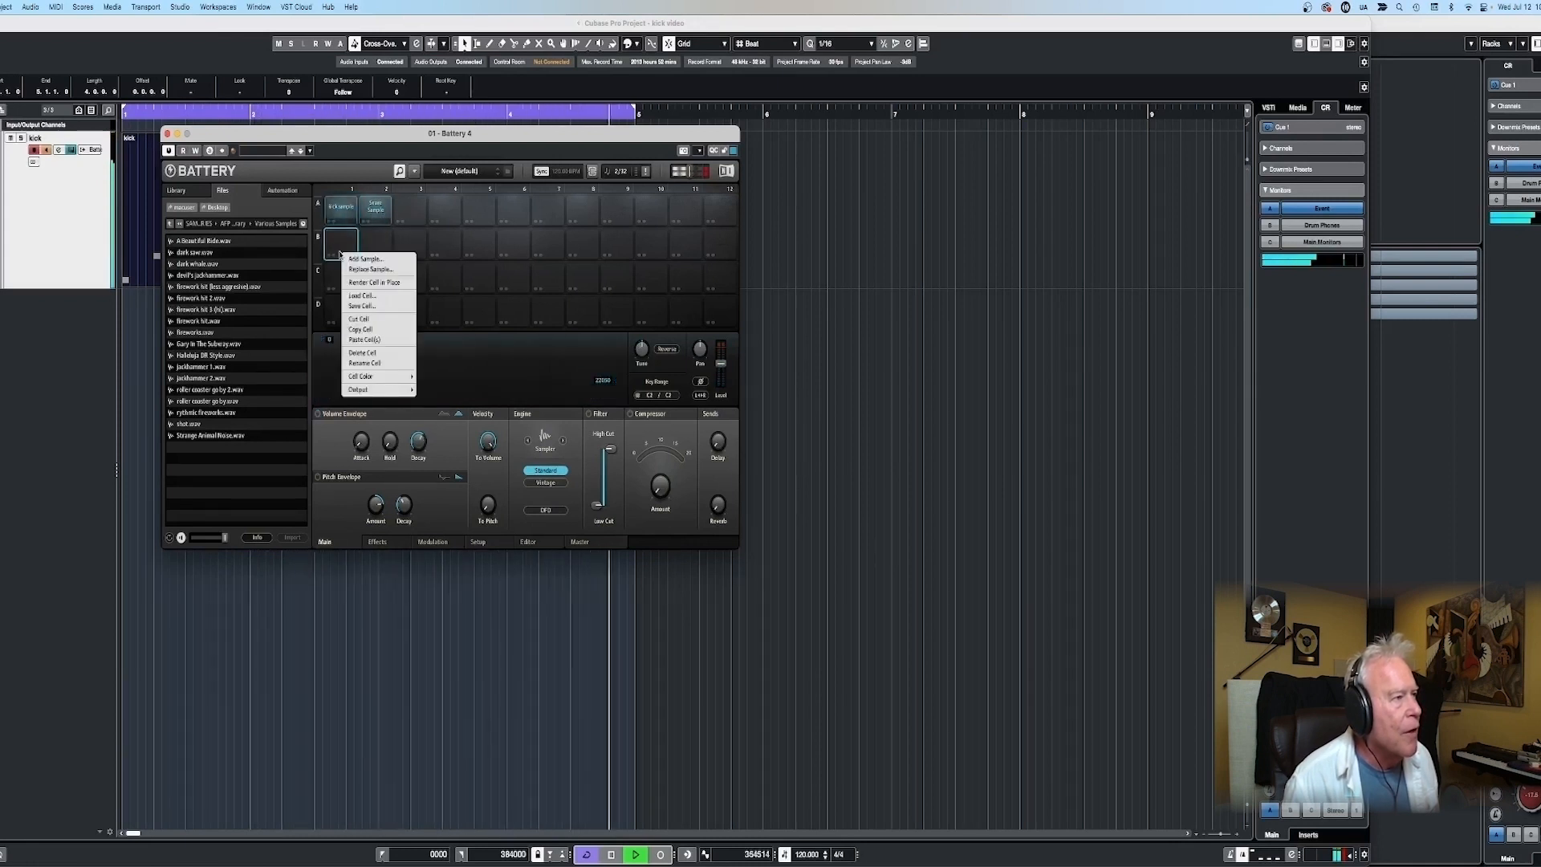
click(353, 335)
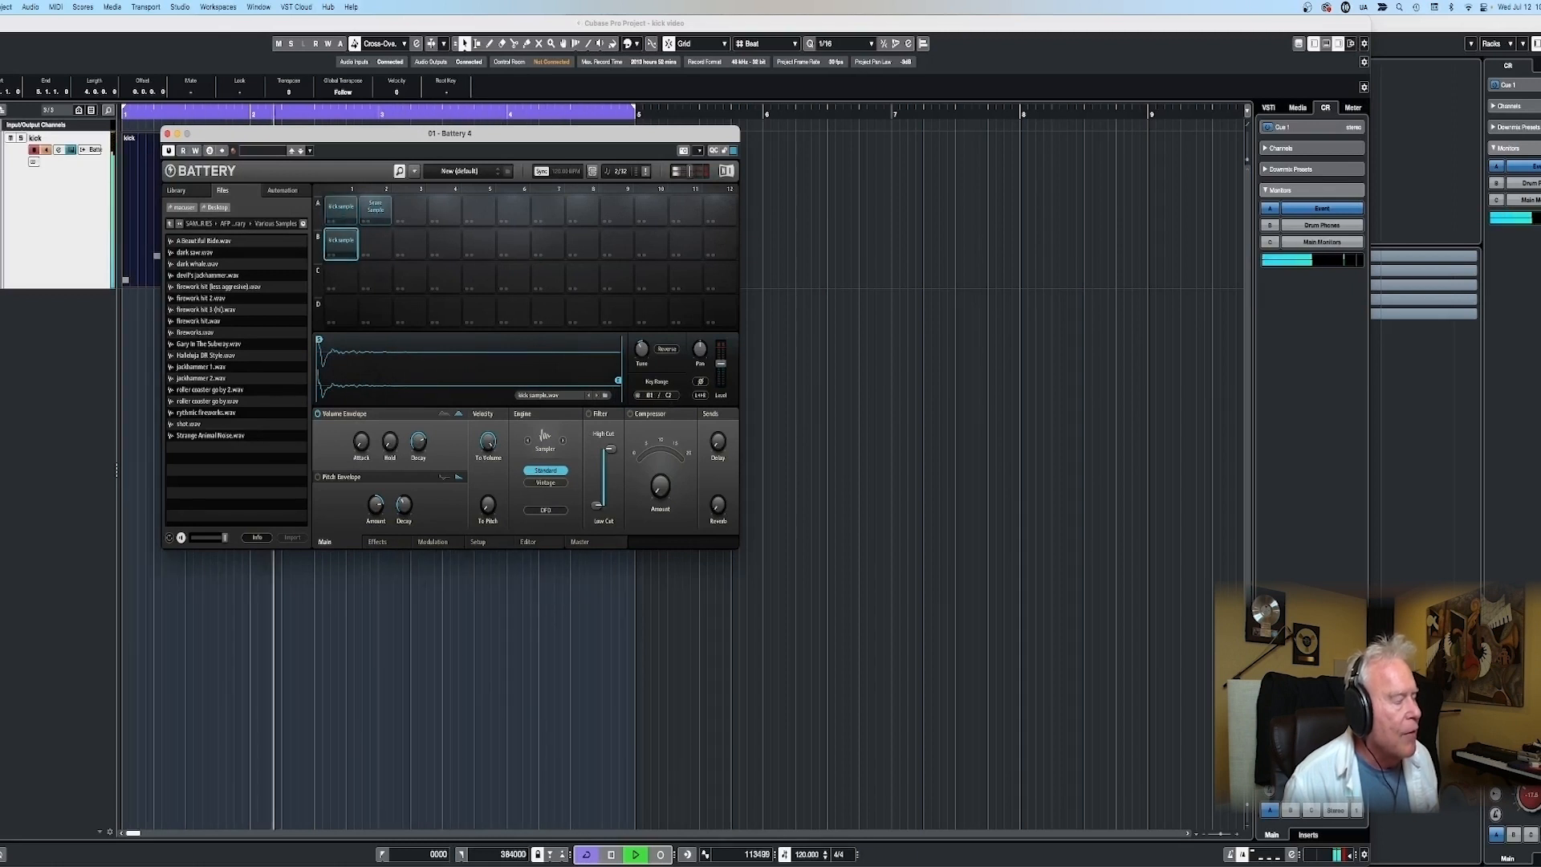
drag(650, 395, 669, 450)
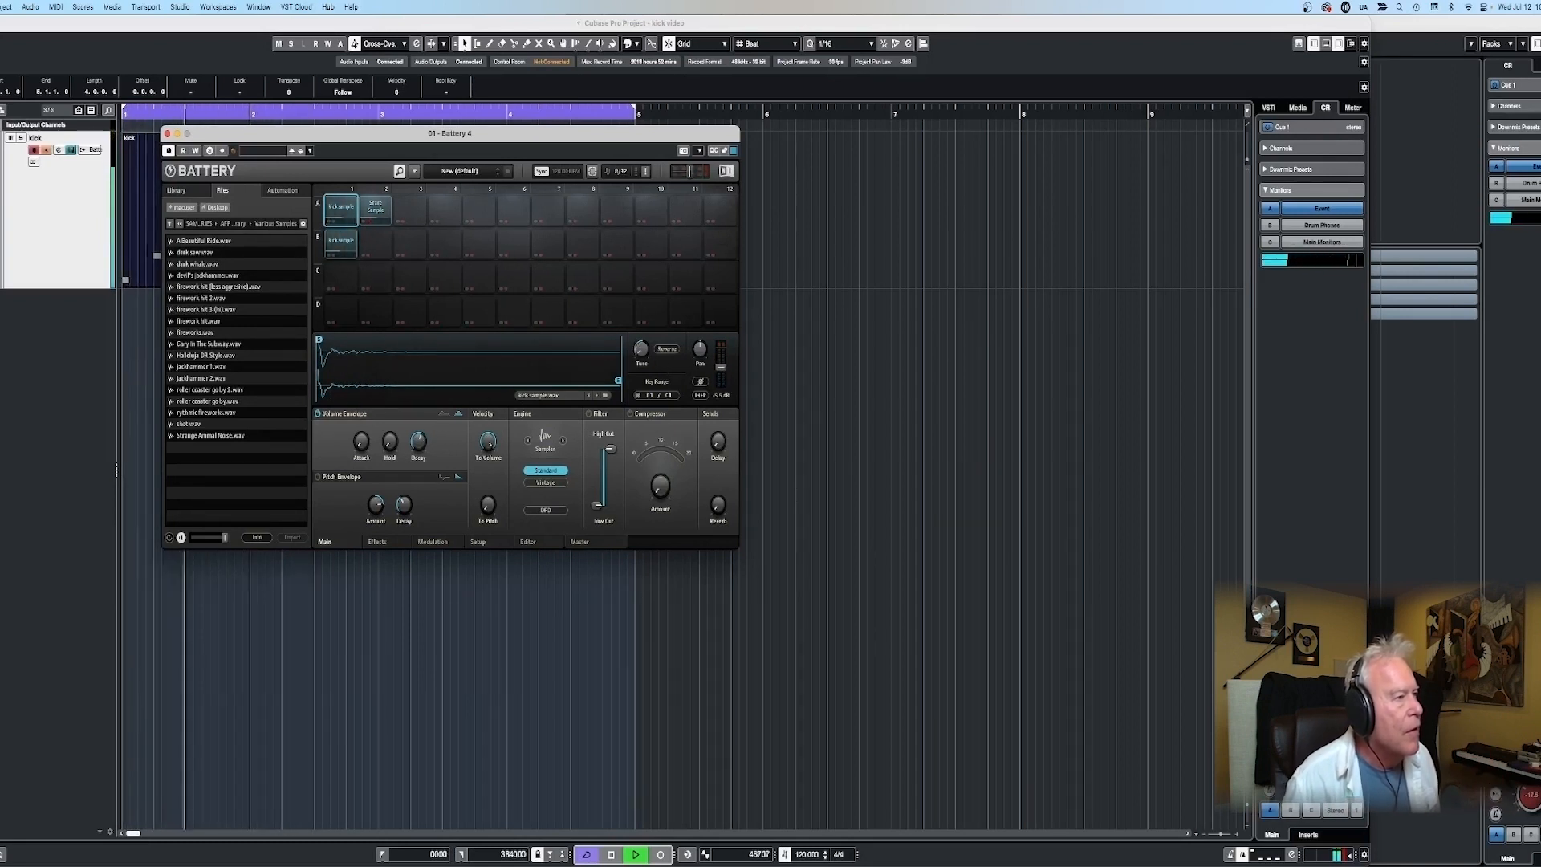
click(380, 218)
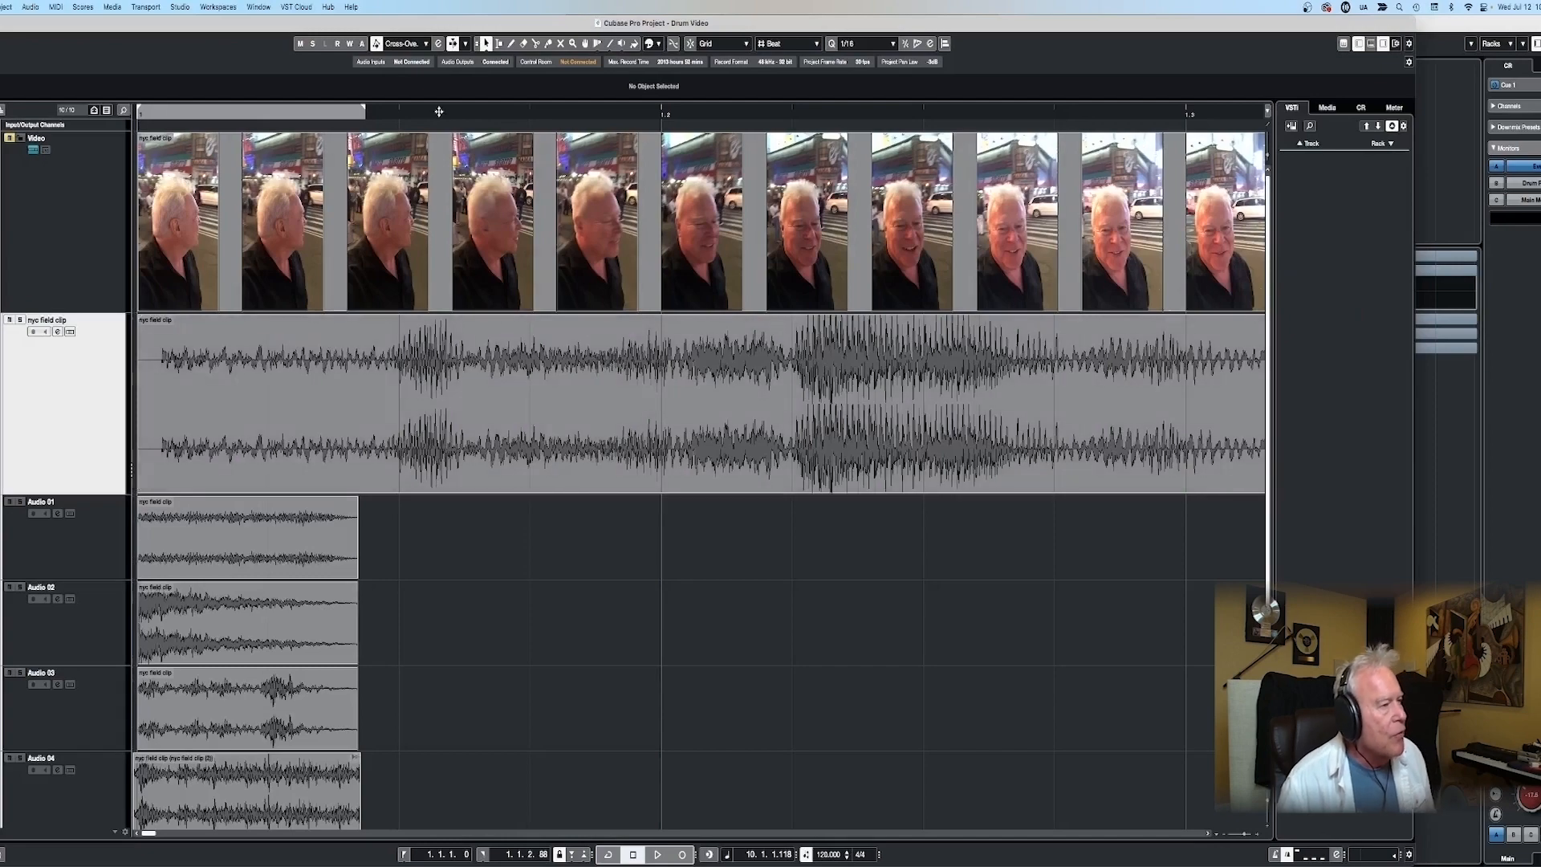
- Switch to the Drum Video project and listen to several spots of the nyc field clip for further source sounds
click(439, 112)
key(space)
key(space)
scroll(474, 220, right, 5)
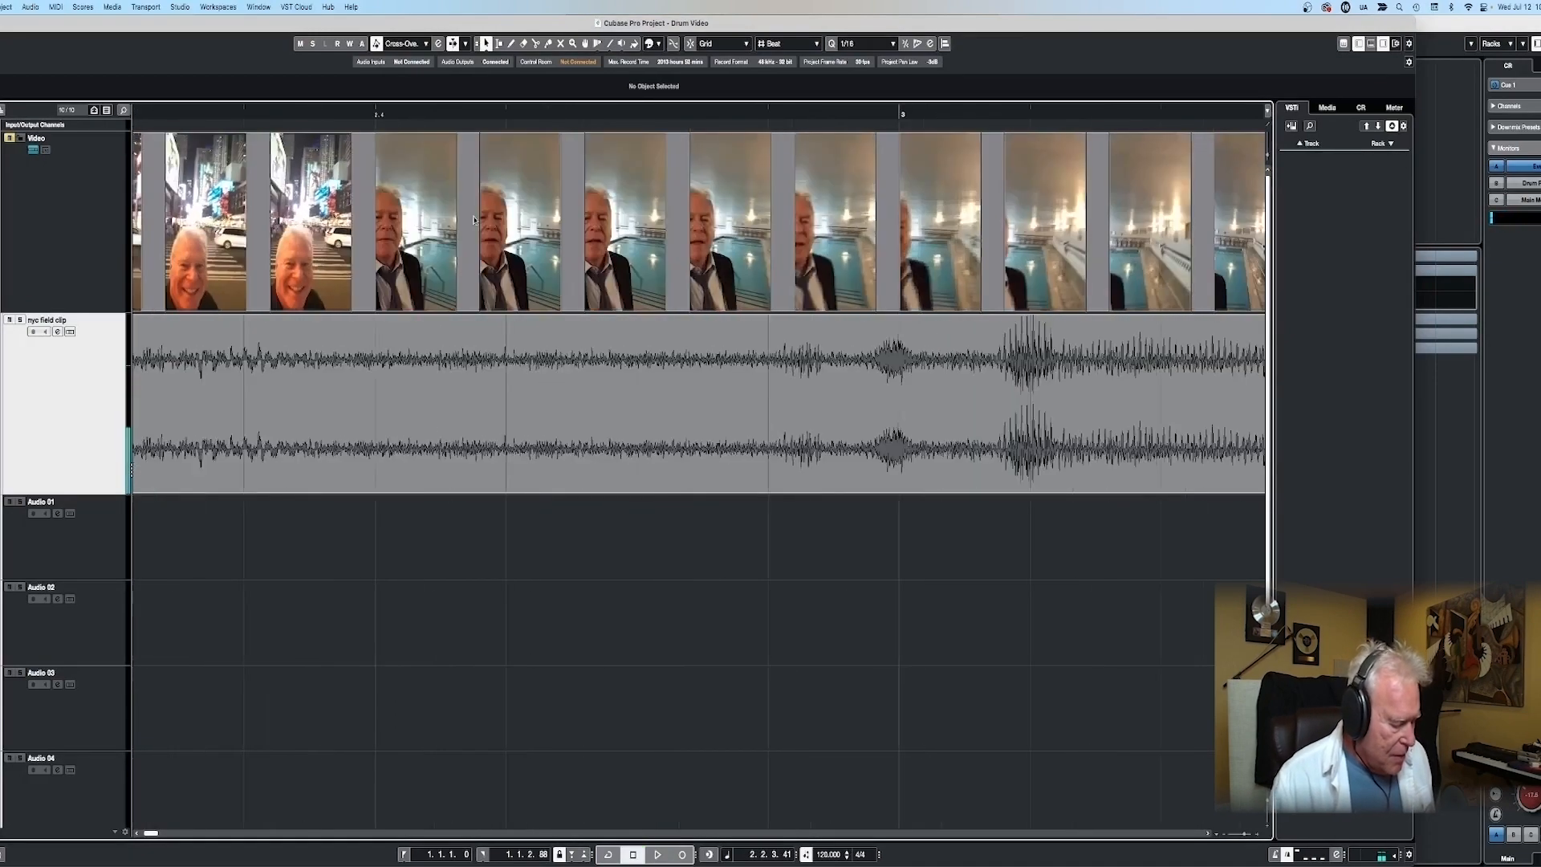
scroll(629, 316, down, 10)
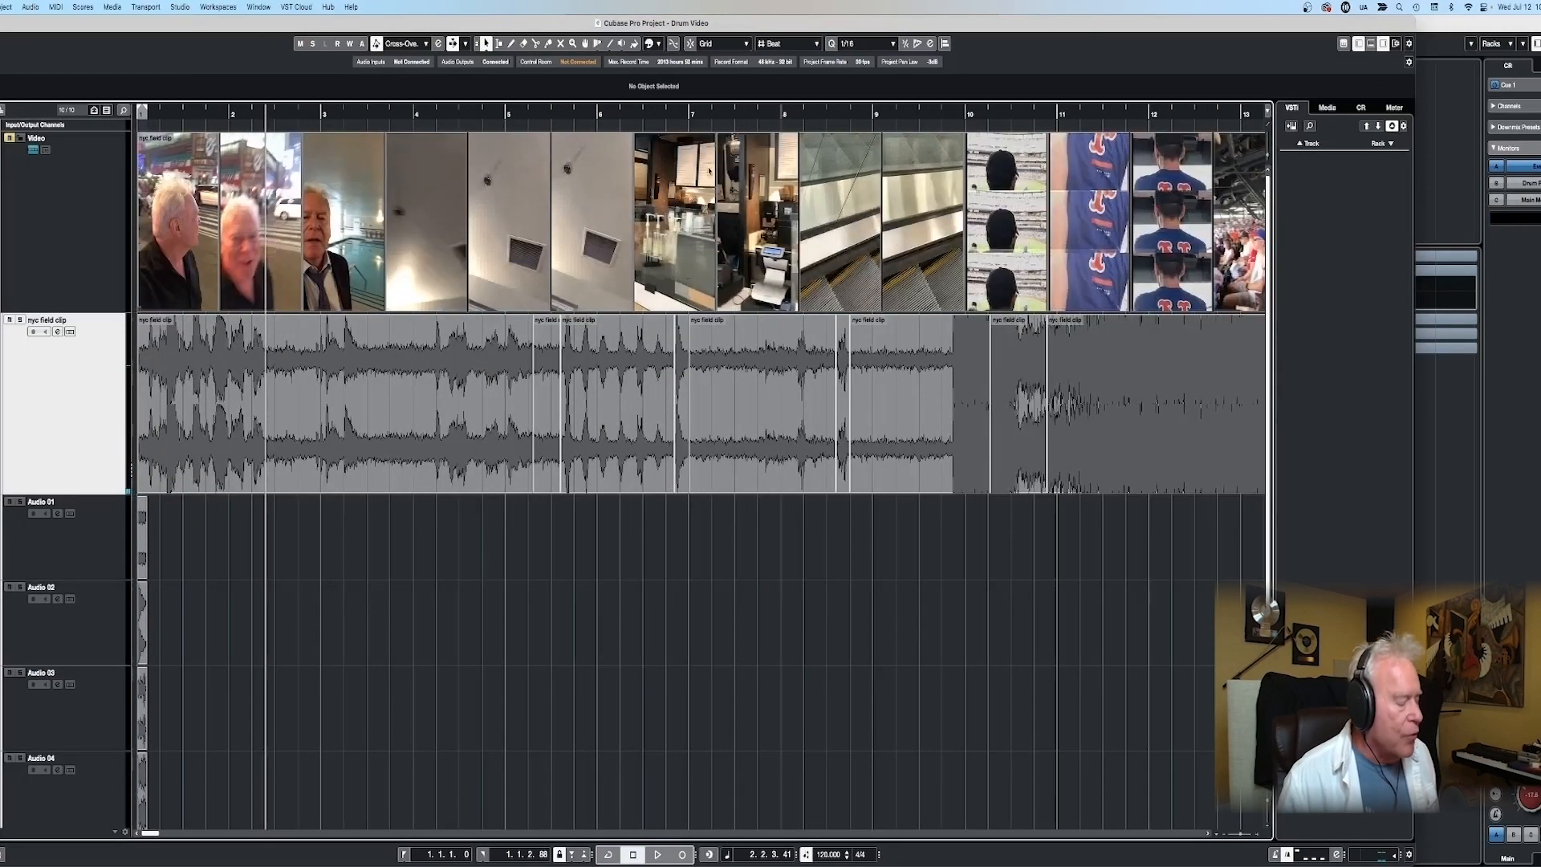
click(694, 125)
key(space)
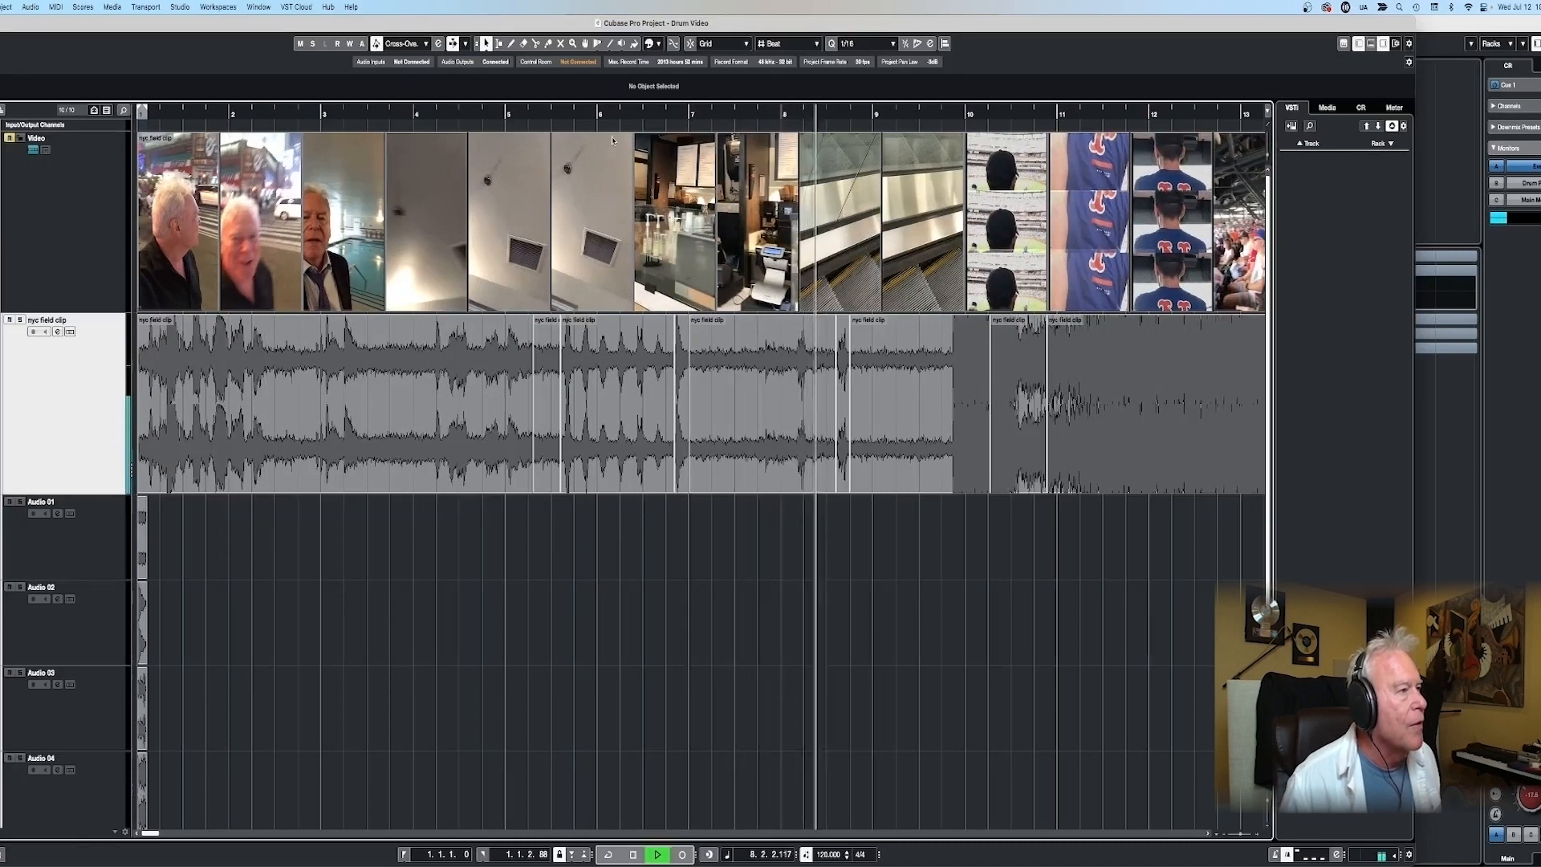
key(space)
scroll(951, 376, down, 2)
scroll(951, 376, right, 10)
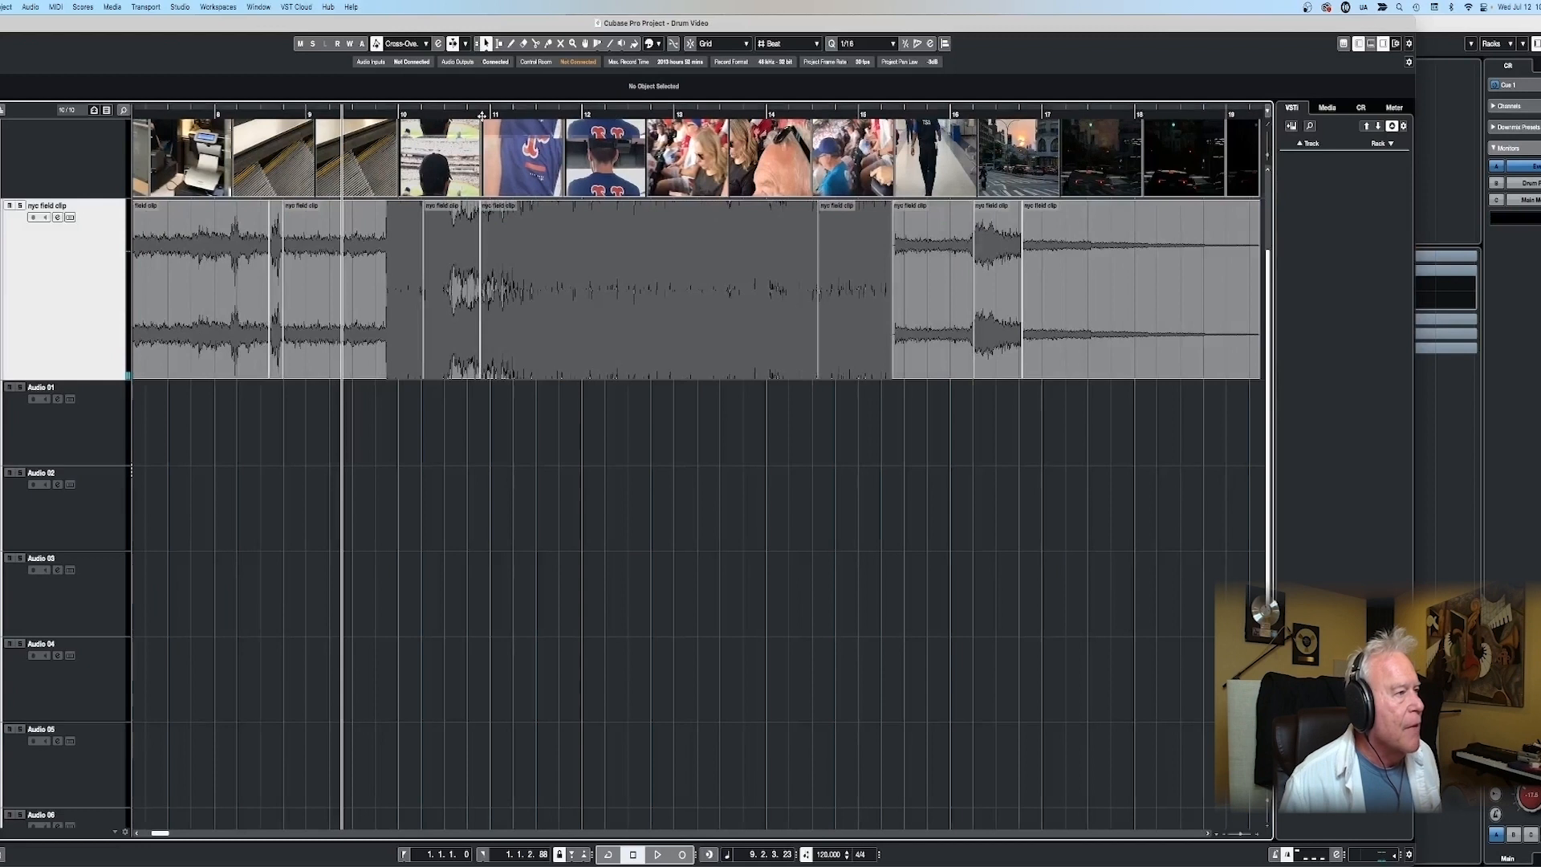
click(485, 111)
key(space)
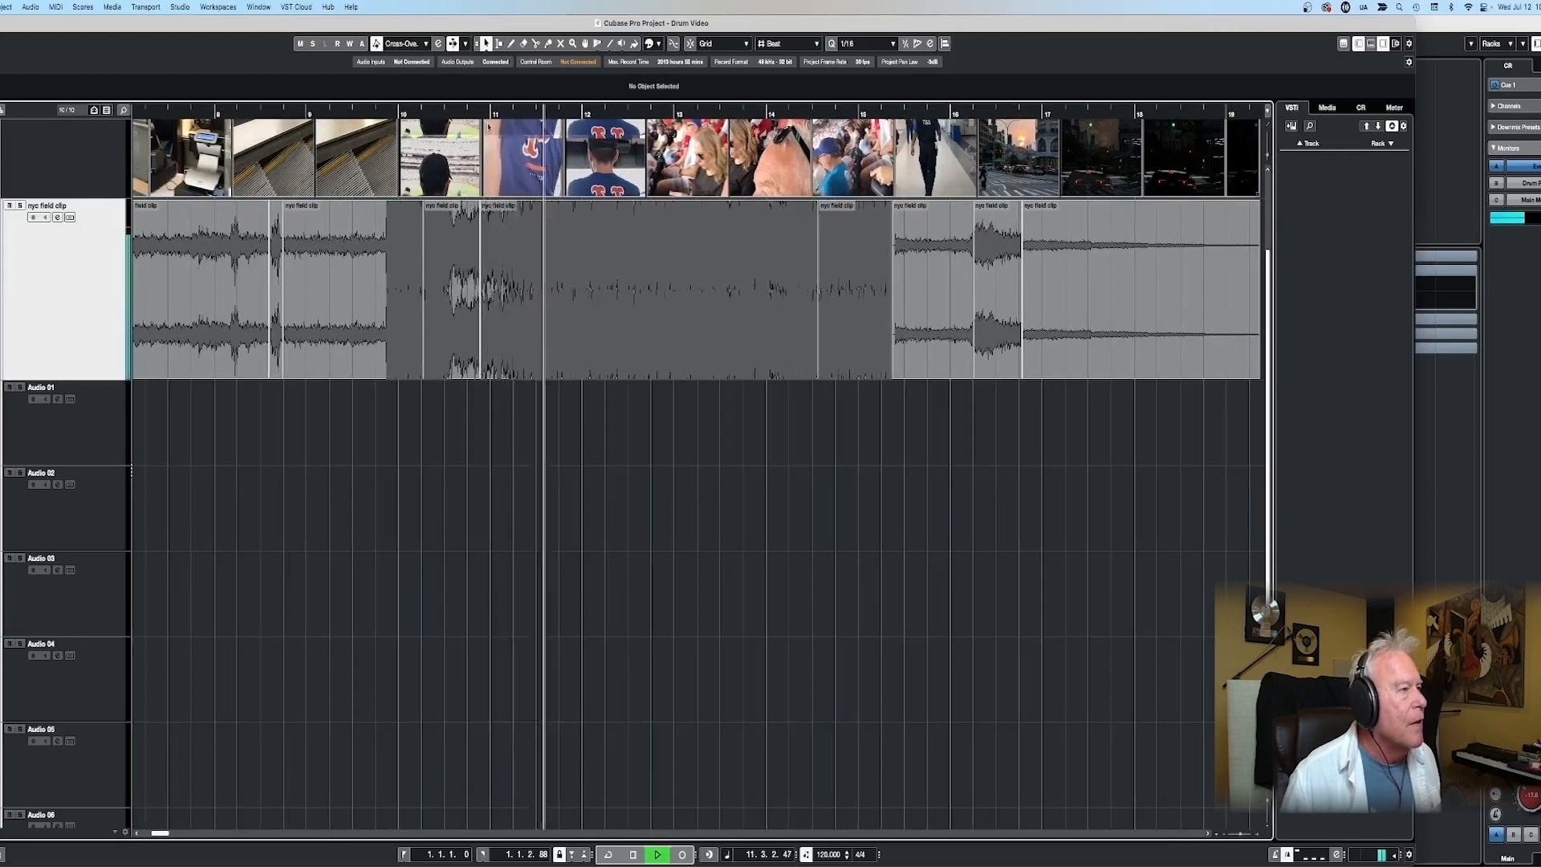
key(space)
key(space)
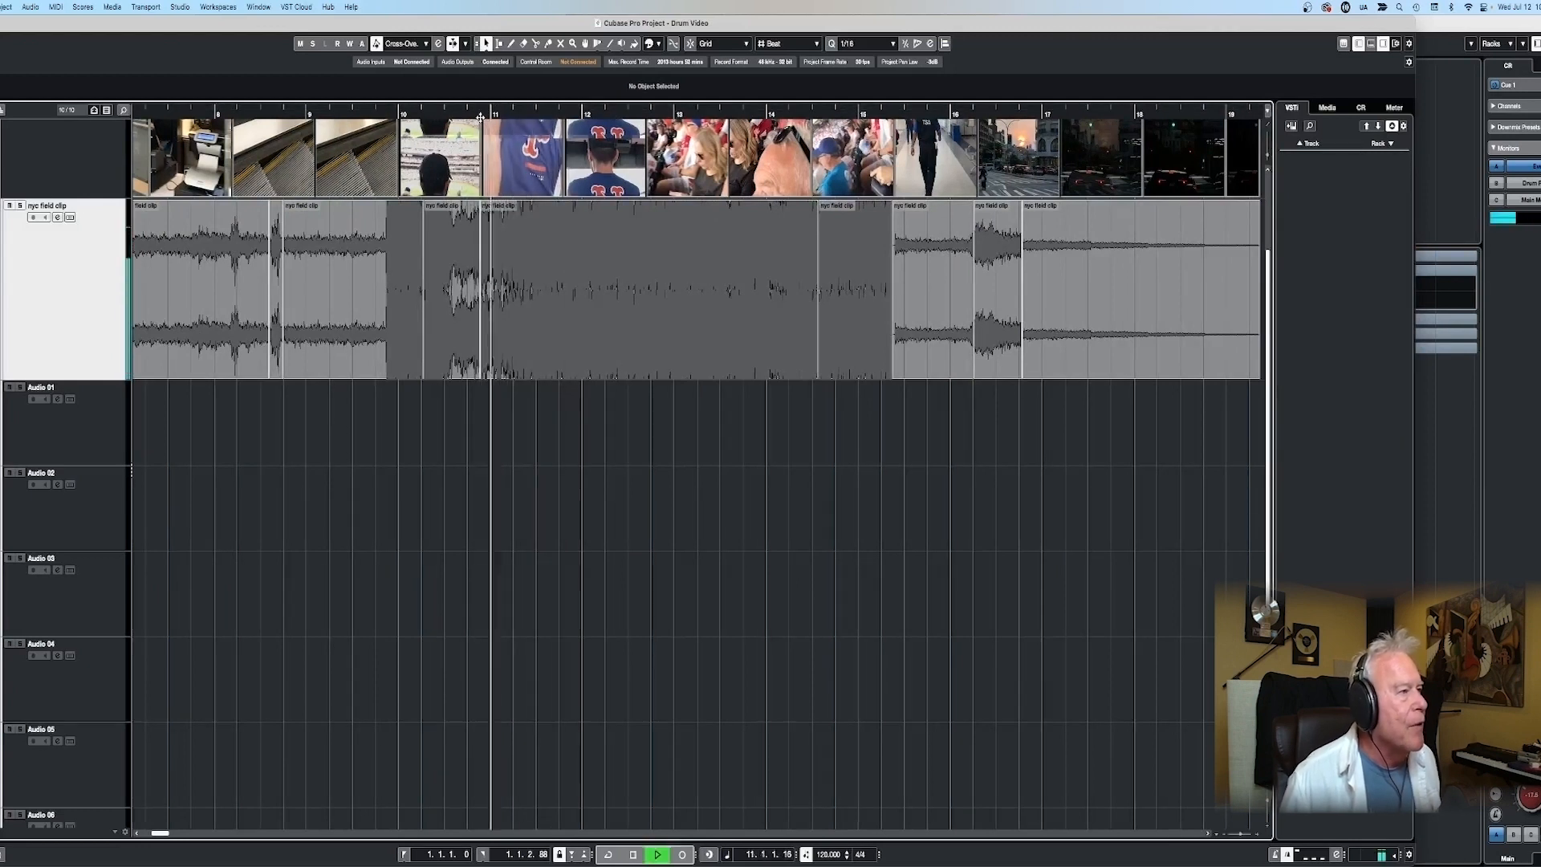
click(424, 112)
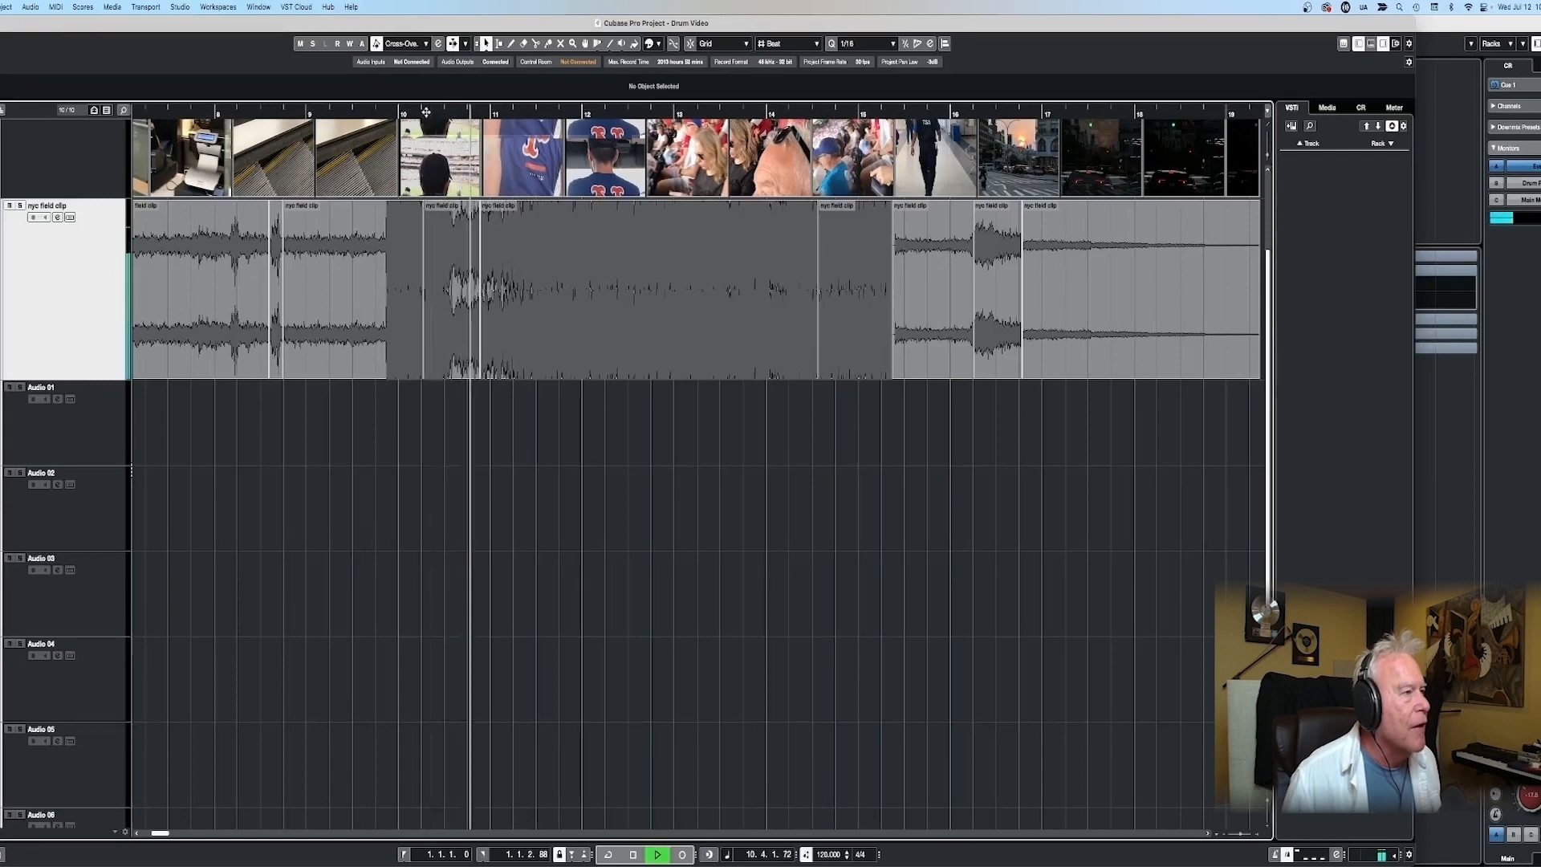
- Audition the Mets jersey section just after bar 11 and split the nyc field clip at a zero crossing around 11.1.4.20
click(512, 114)
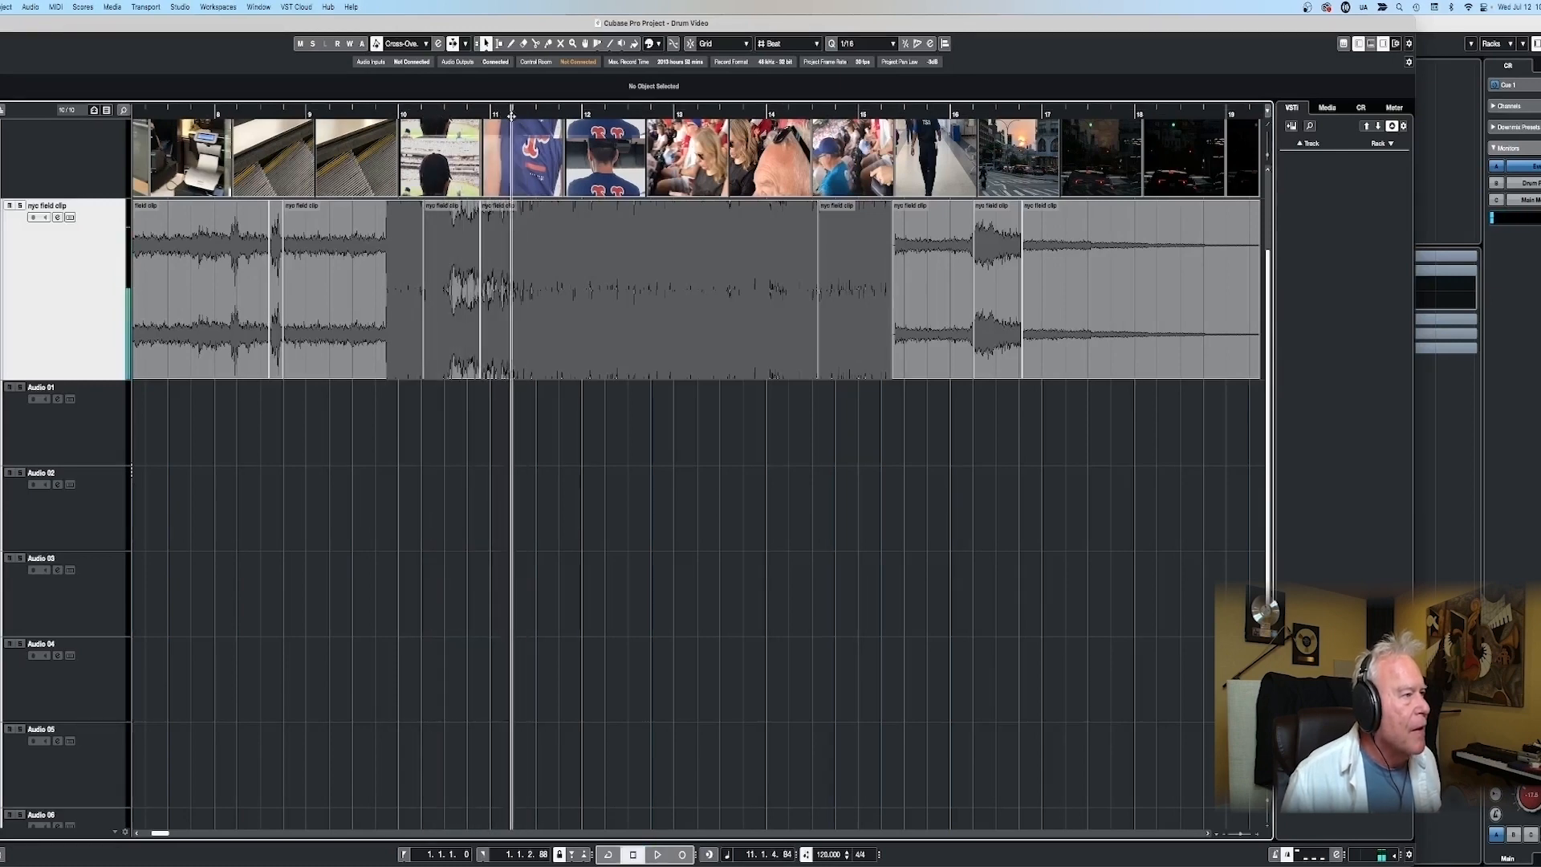
key(h)
key(h)
key(h)
key(h)
click(256, 114)
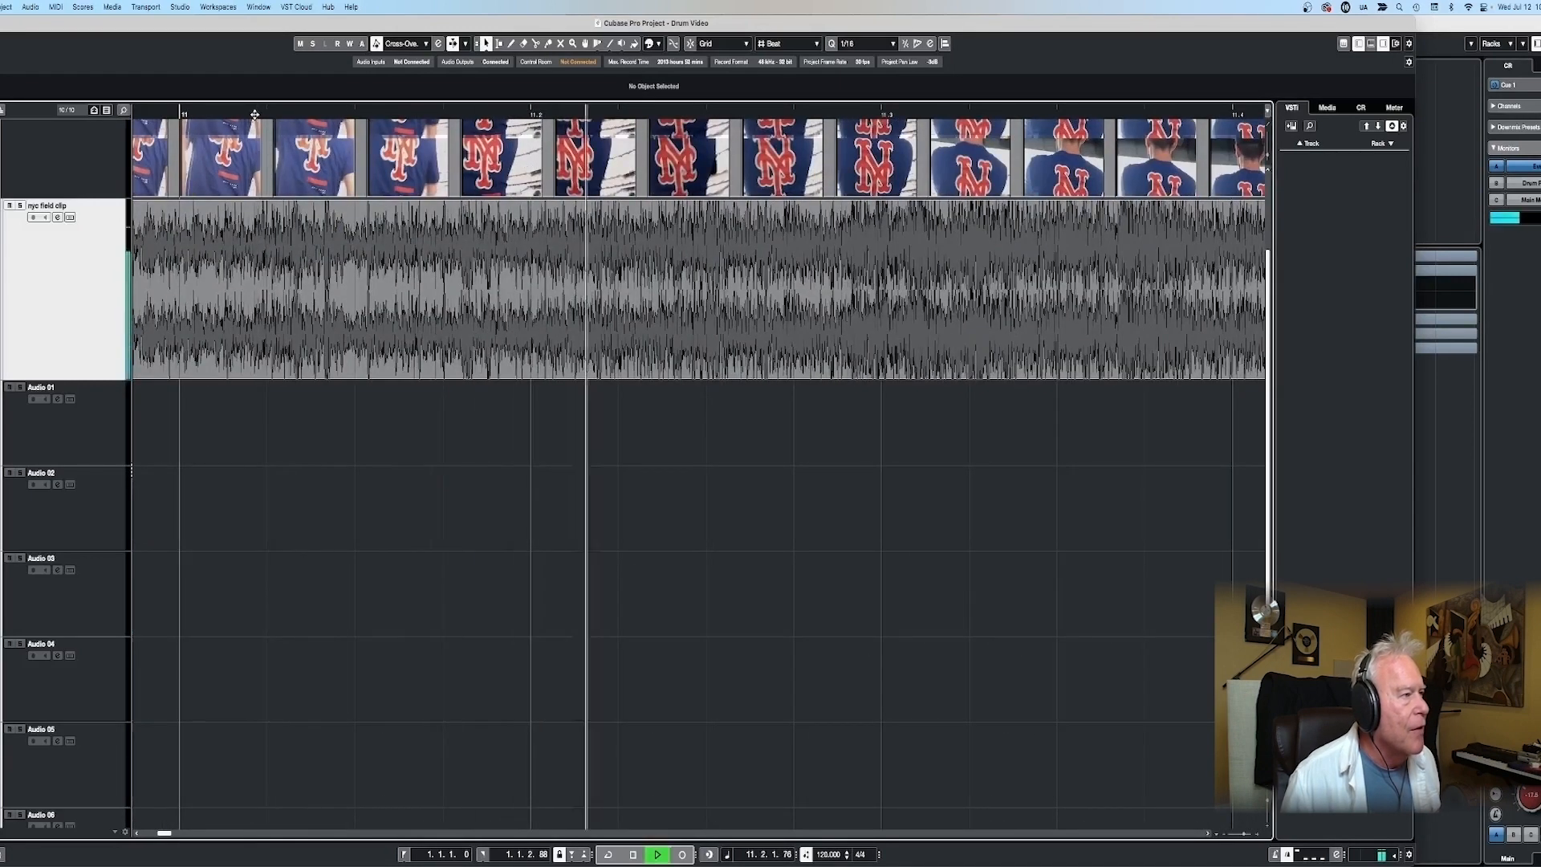
click(451, 113)
drag(455, 113, 508, 151)
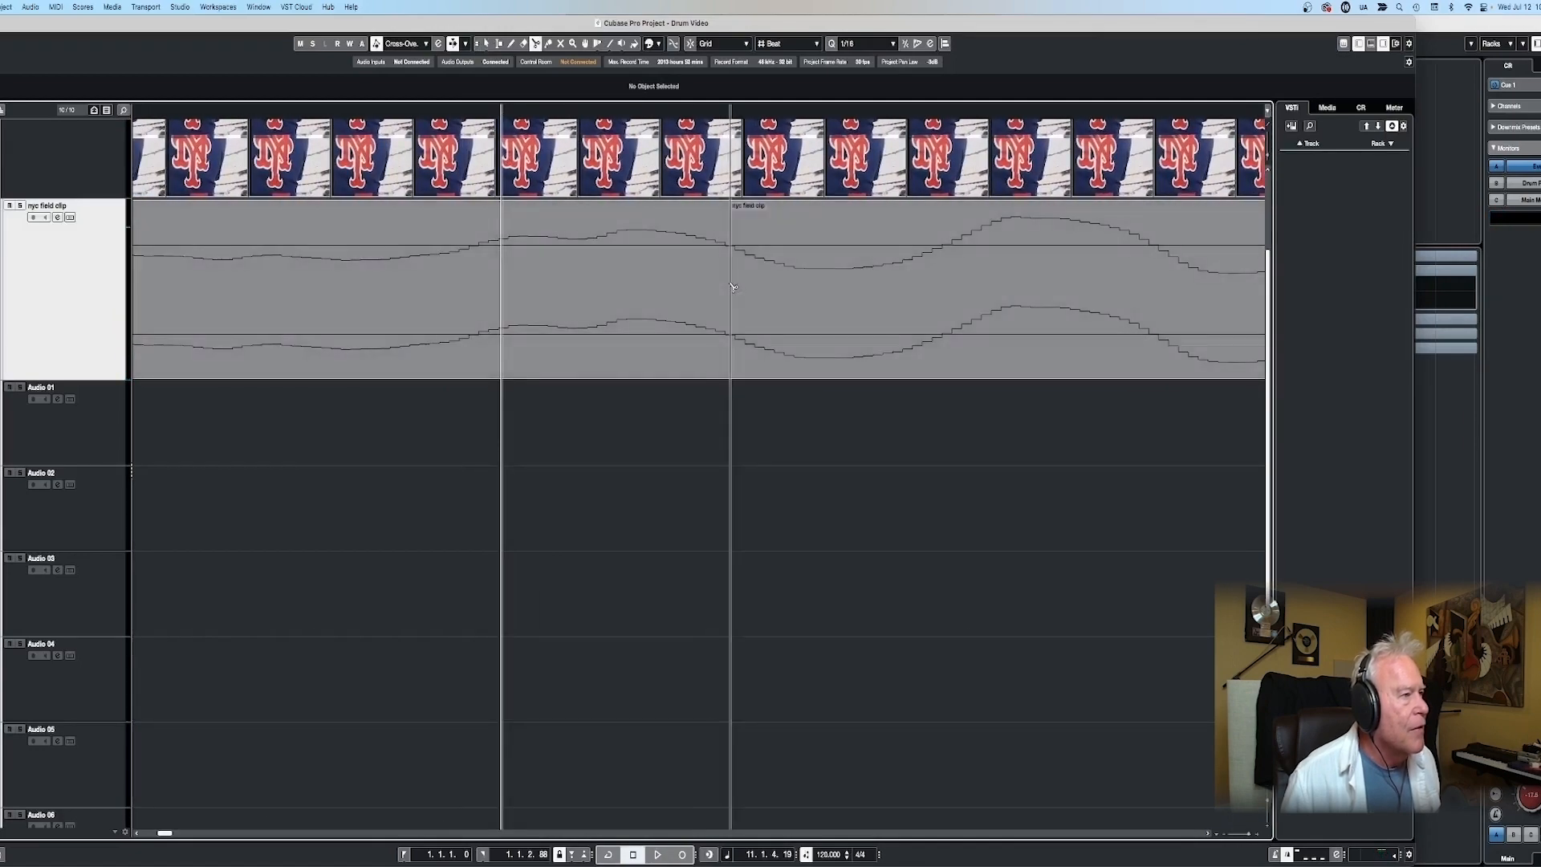
- Split the nyc field clip a second time at the zero crossing around 11.1.4.24
key(g)
key(g)
key(g)
key(g)
key(g)
key(g)
key(g)
key(g)
drag(419, 113, 487, 160)
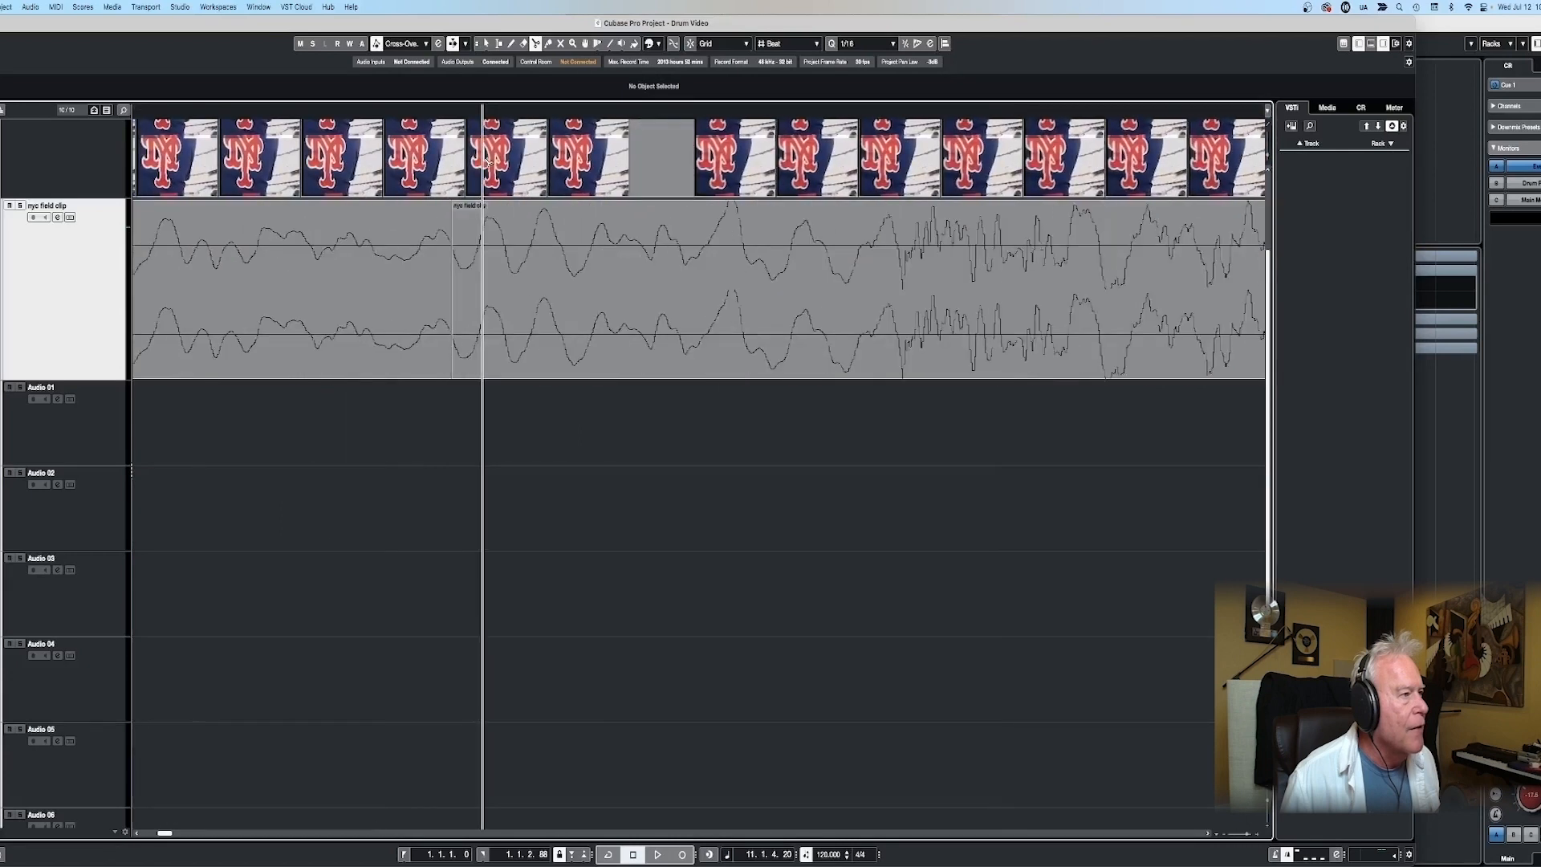
key(g)
key(g)
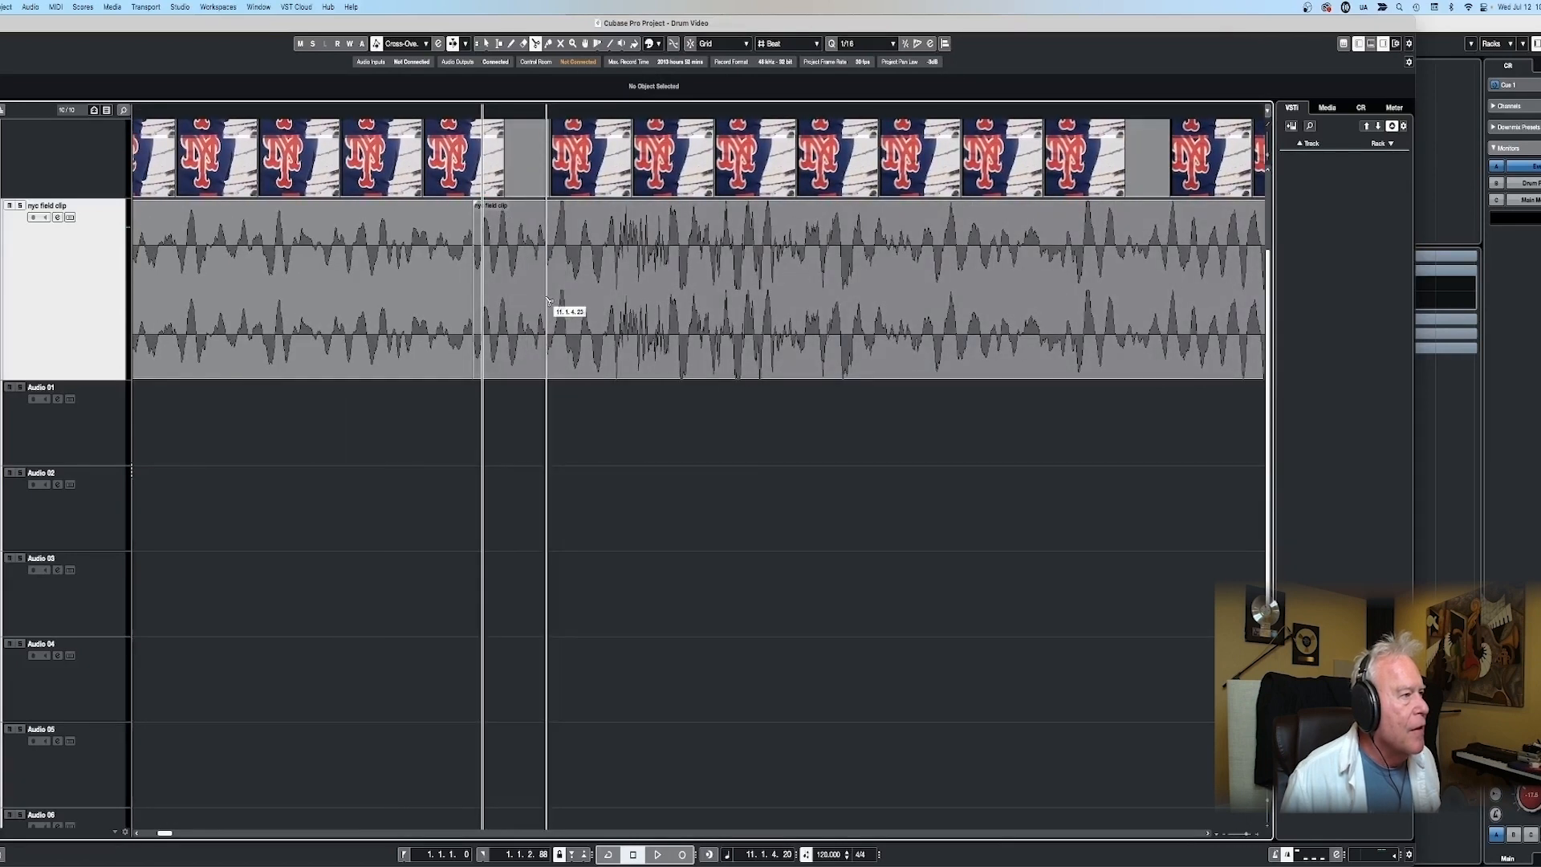
drag(548, 113, 719, 164)
click(719, 293)
- Move the short slice between the two cuts down to the Audio 01 track
key(1)
drag(321, 301, 319, 401)
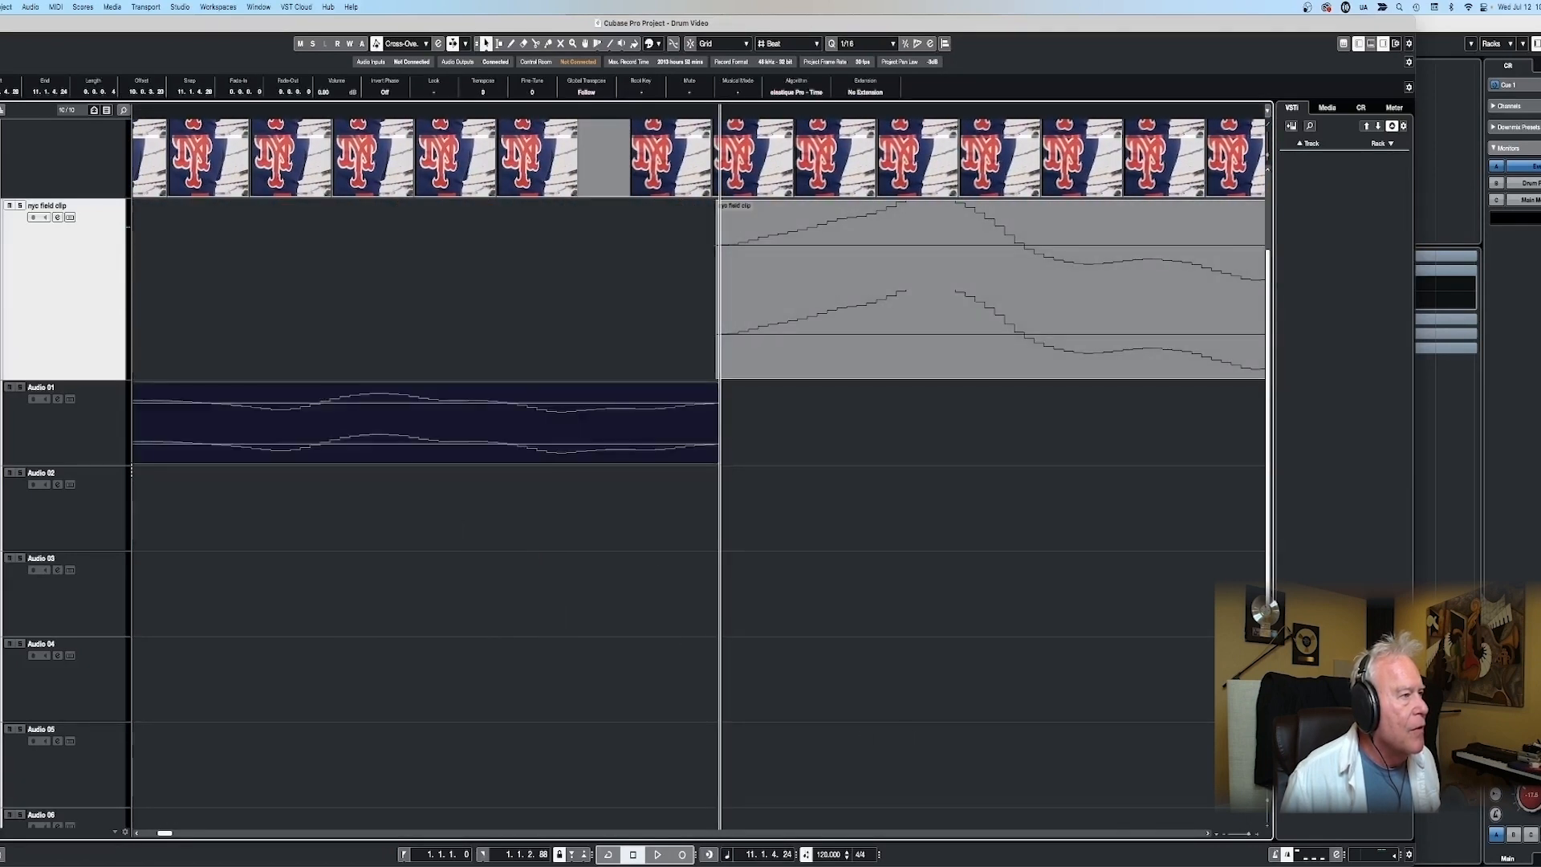
key(g)
key(g)
key(g)
key(g)
key(g)
key(g)
key(g)
key(g)
key(g)
key(g)
key(h)
key(h)
key(h)
key(h)
key(h)
key(h)
key(h)
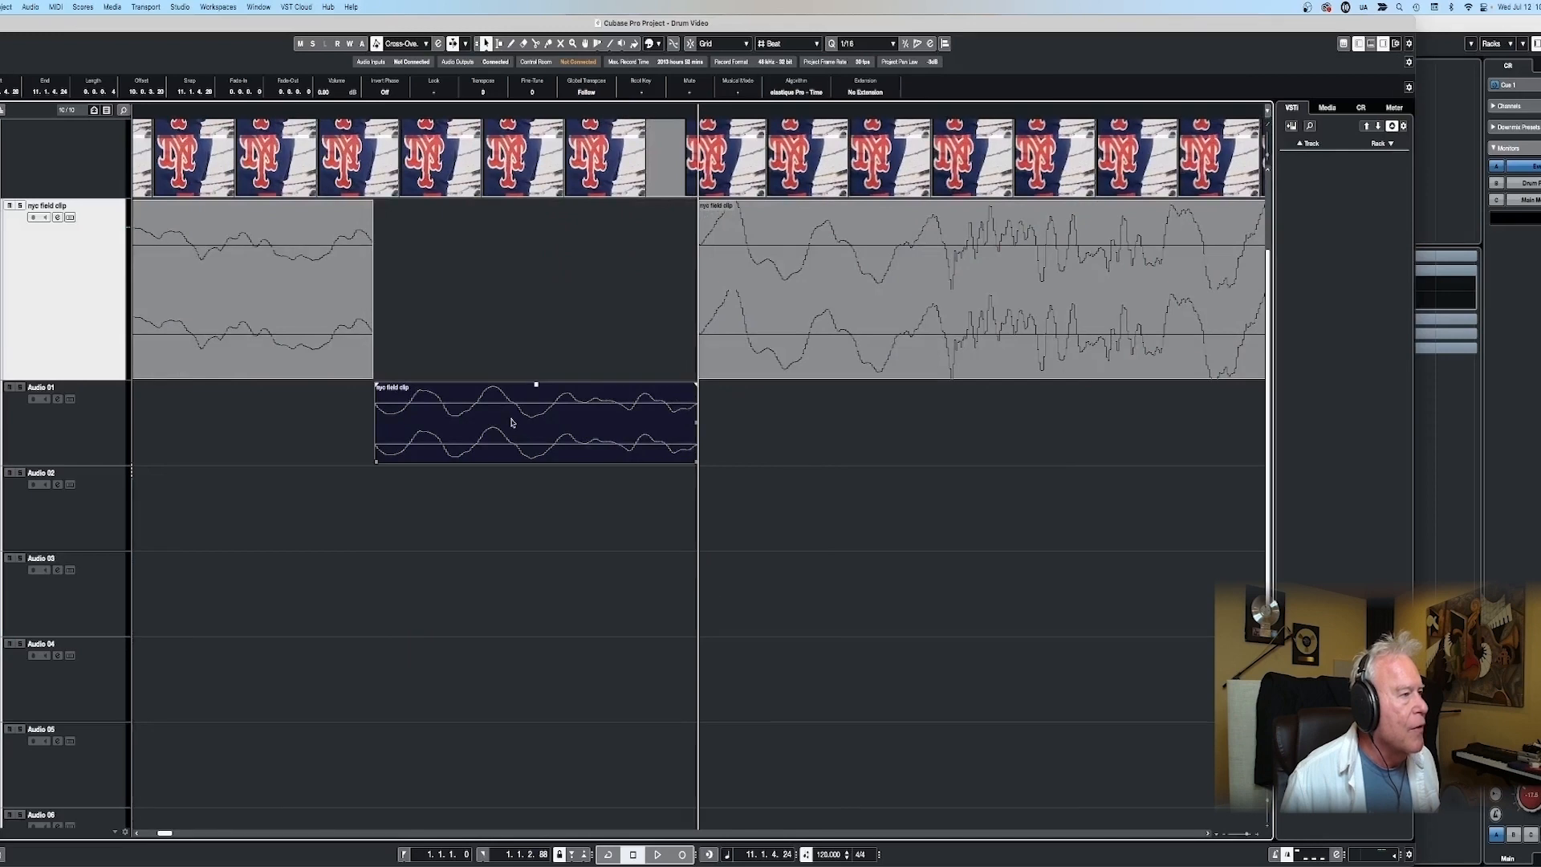
- Set the cycle range to the isolated slice on the soloed Audio 01 track, extend its end to 11.1.4.119 and play it
key(p)
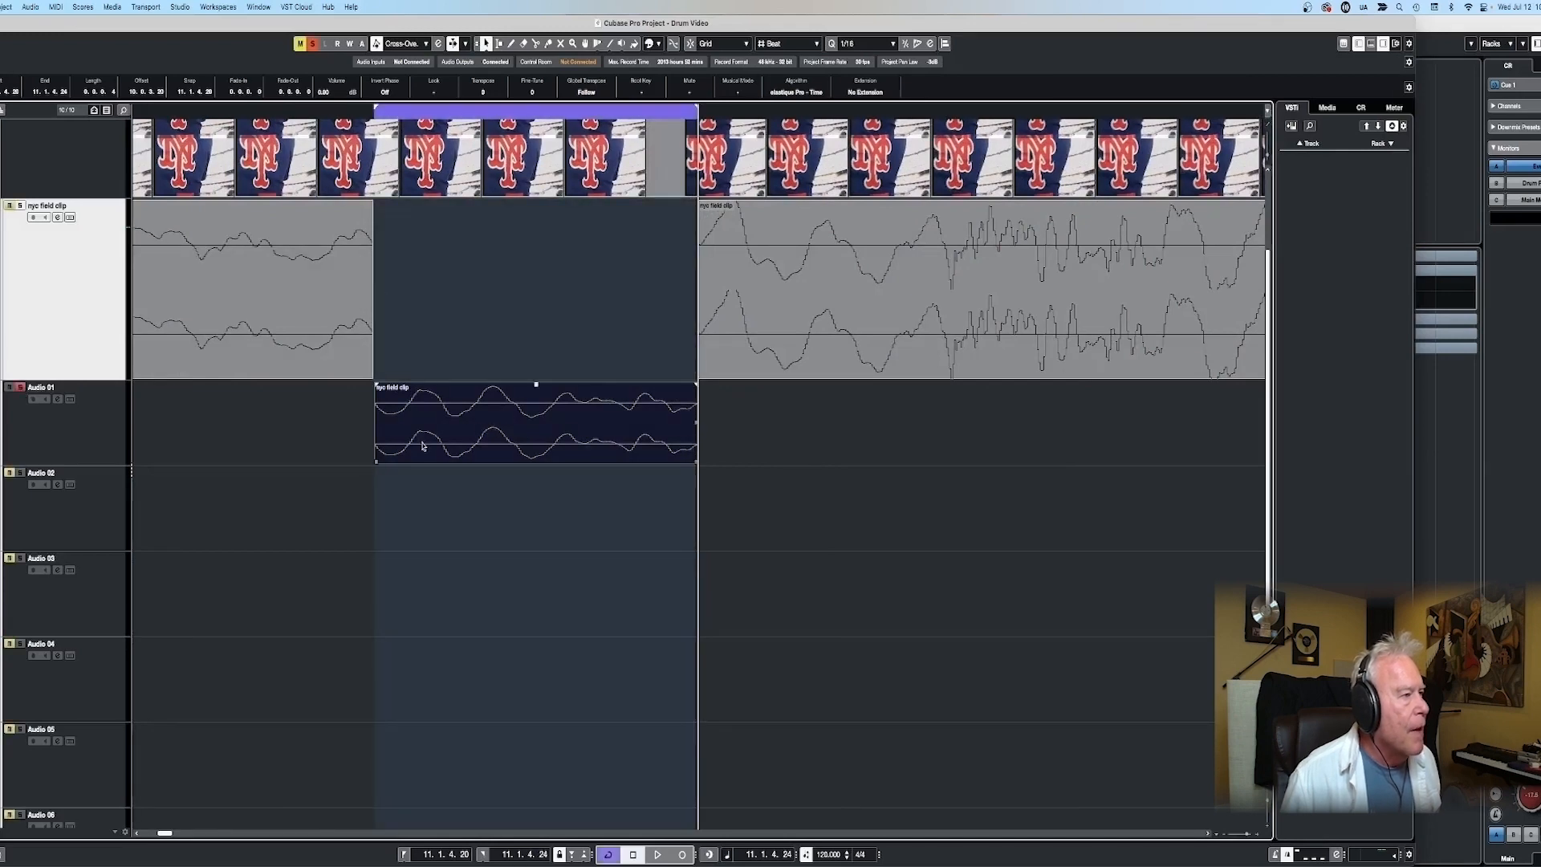
drag(373, 113, 292, 104)
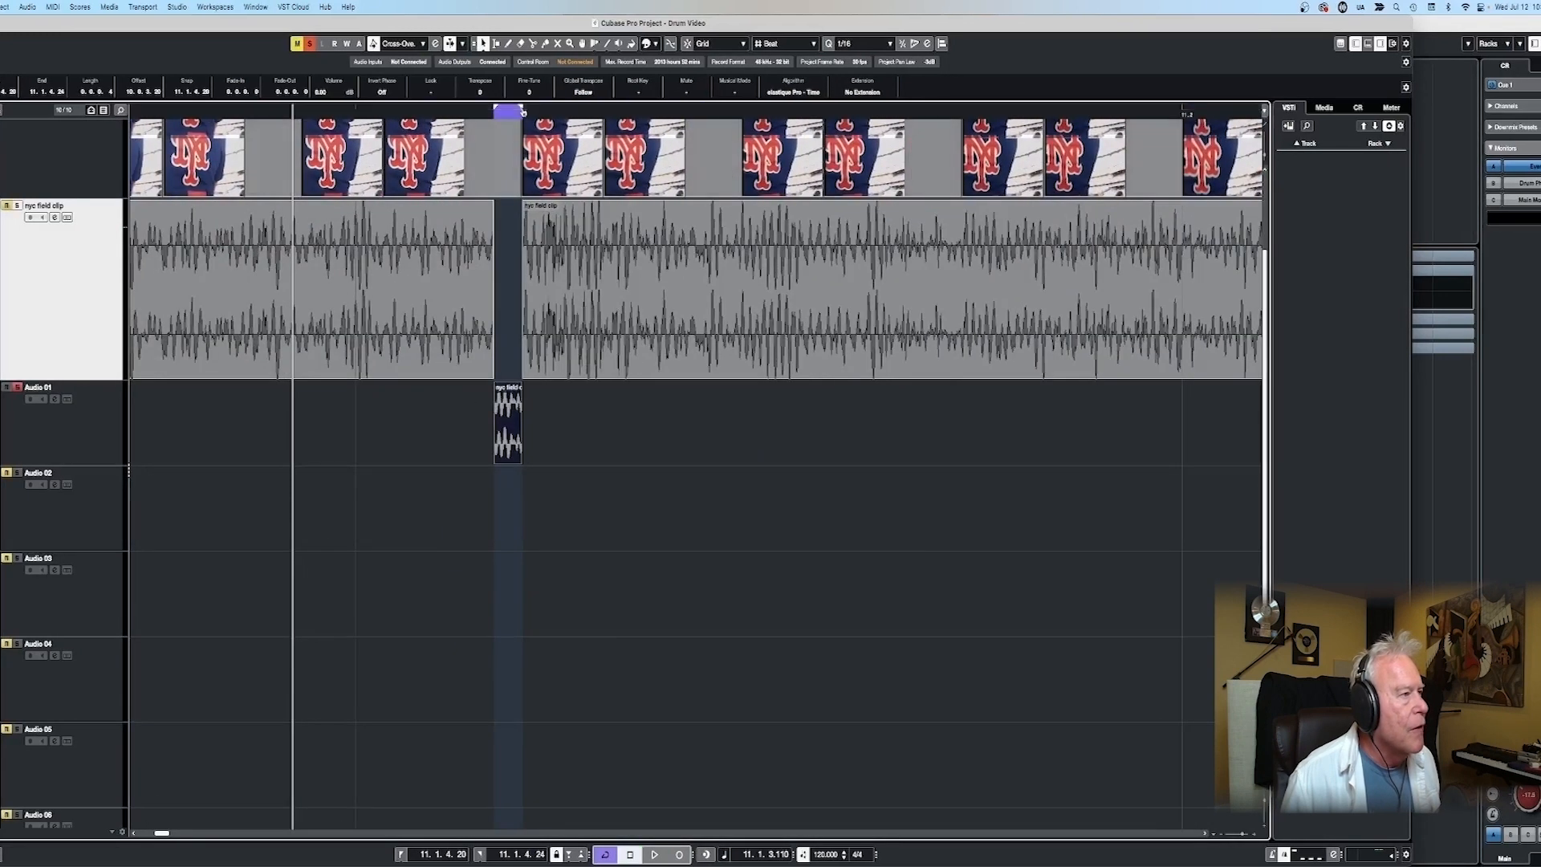
drag(1180, 110, 1180, 110)
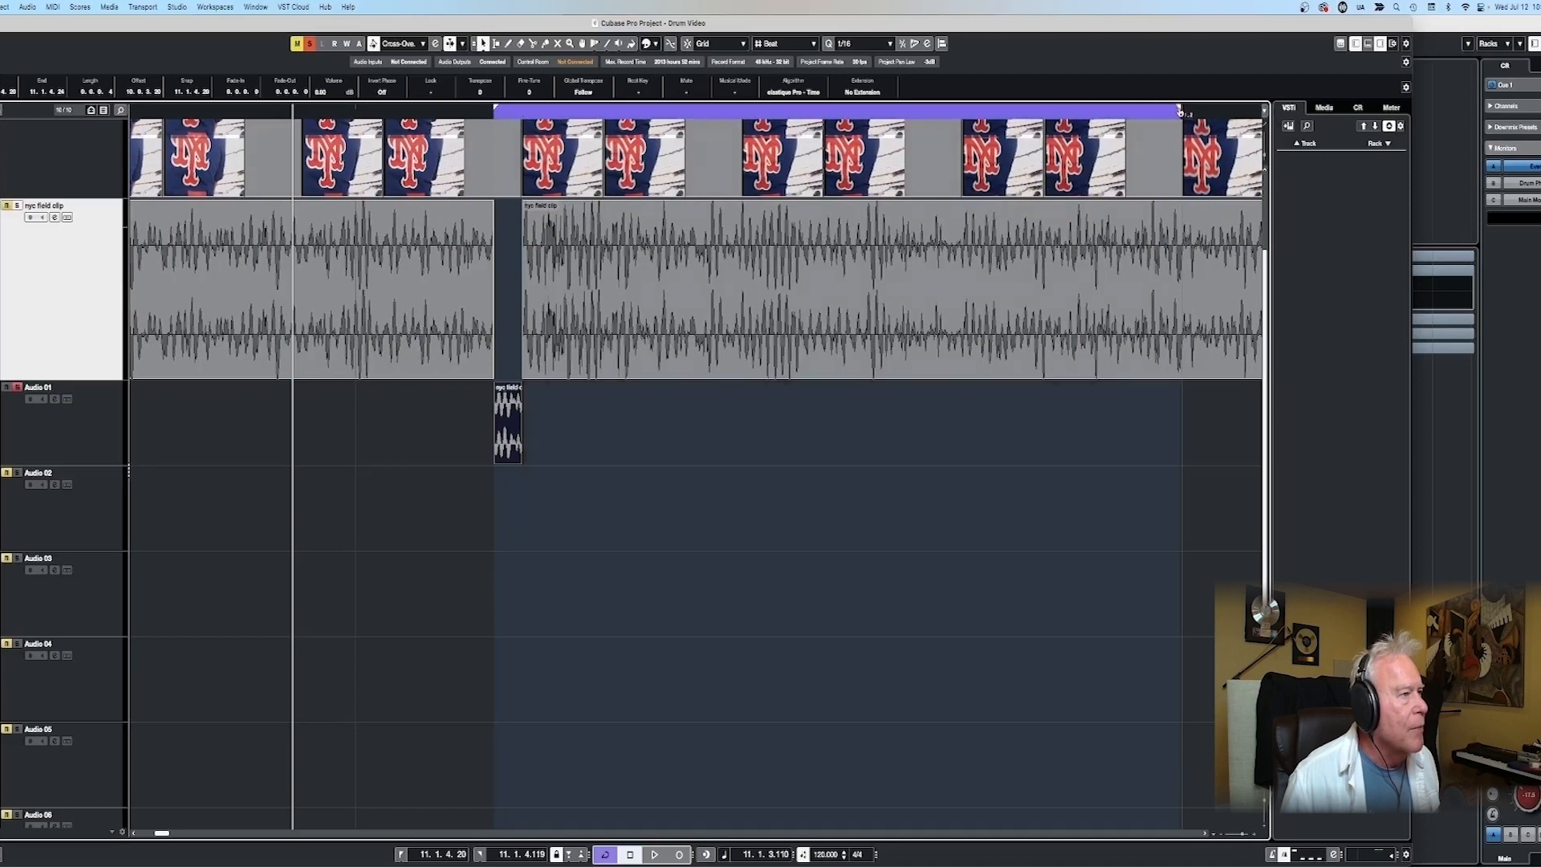
key(space)
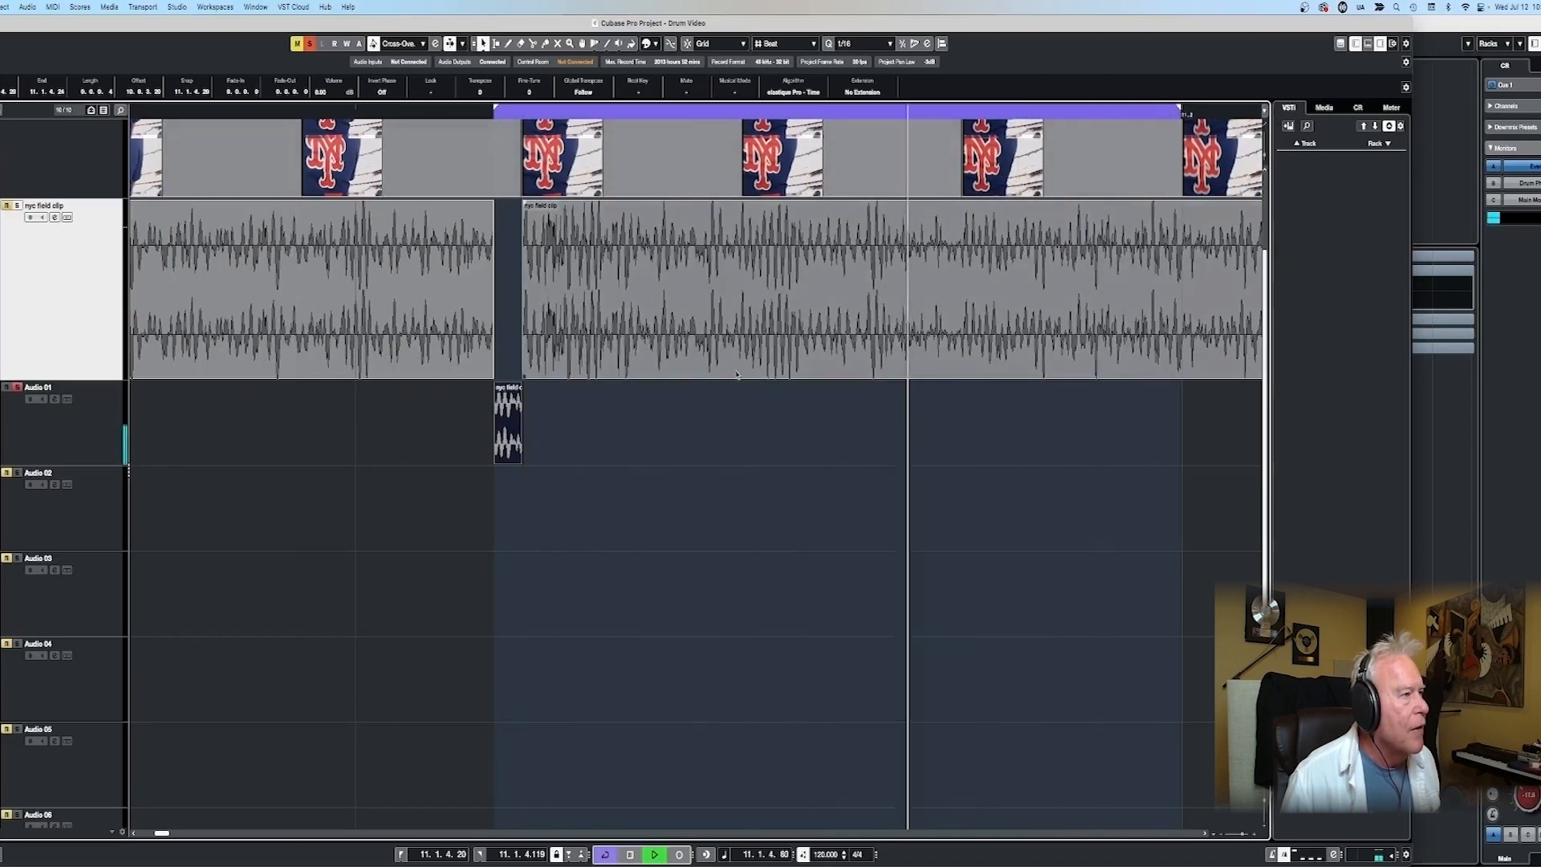
key(space)
- Extend the cycle range to beat 11.3 to audition the slice again, and shorten the range's end to beat 11.2
scroll(514, 451, down, 6)
scroll(513, 451, down, 1)
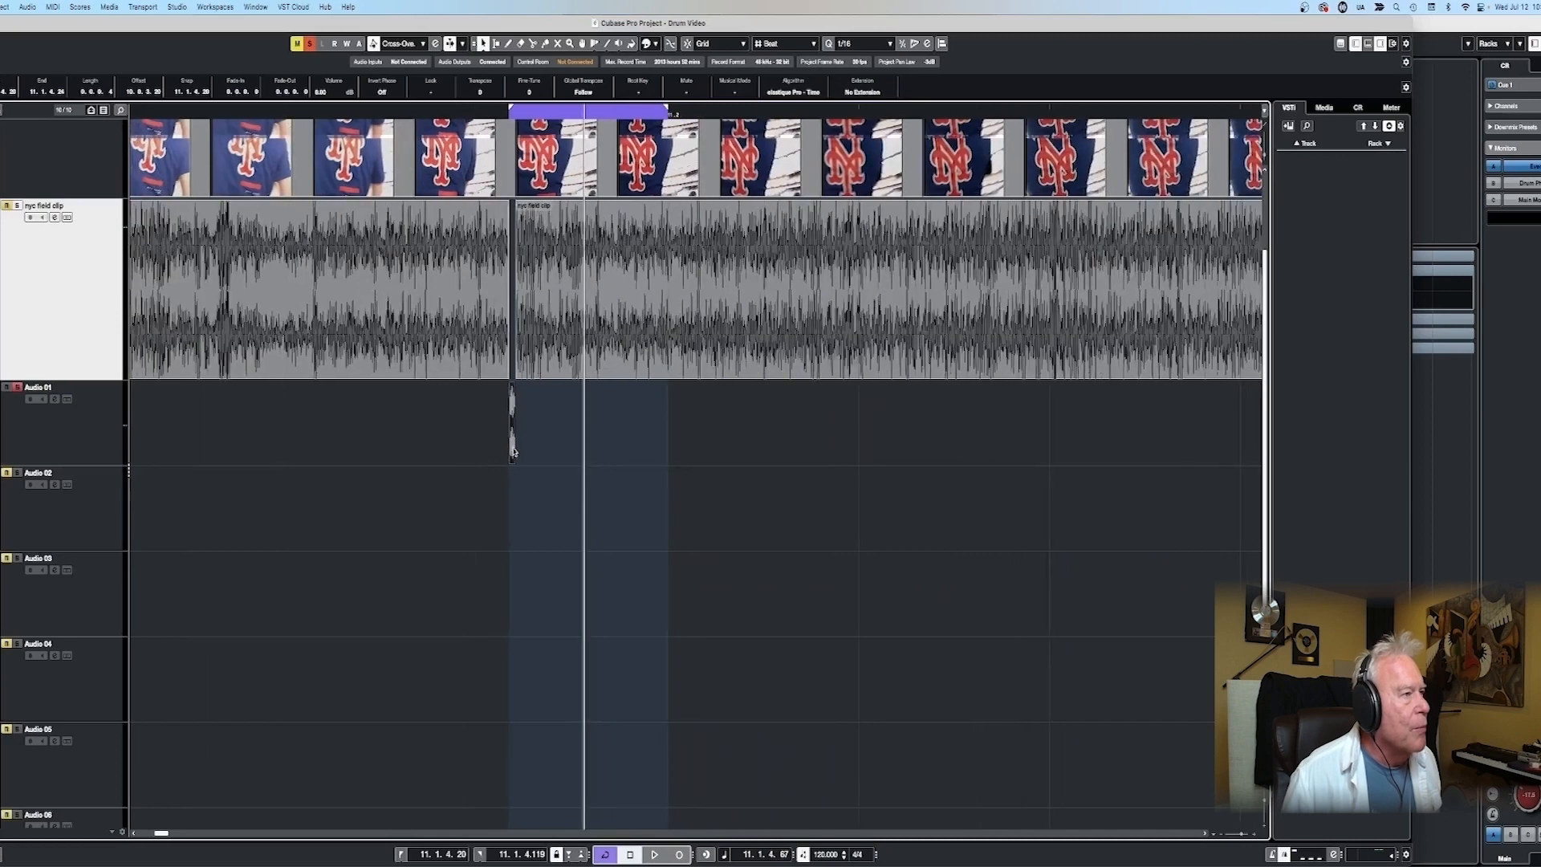
scroll(646, 135, down, 2)
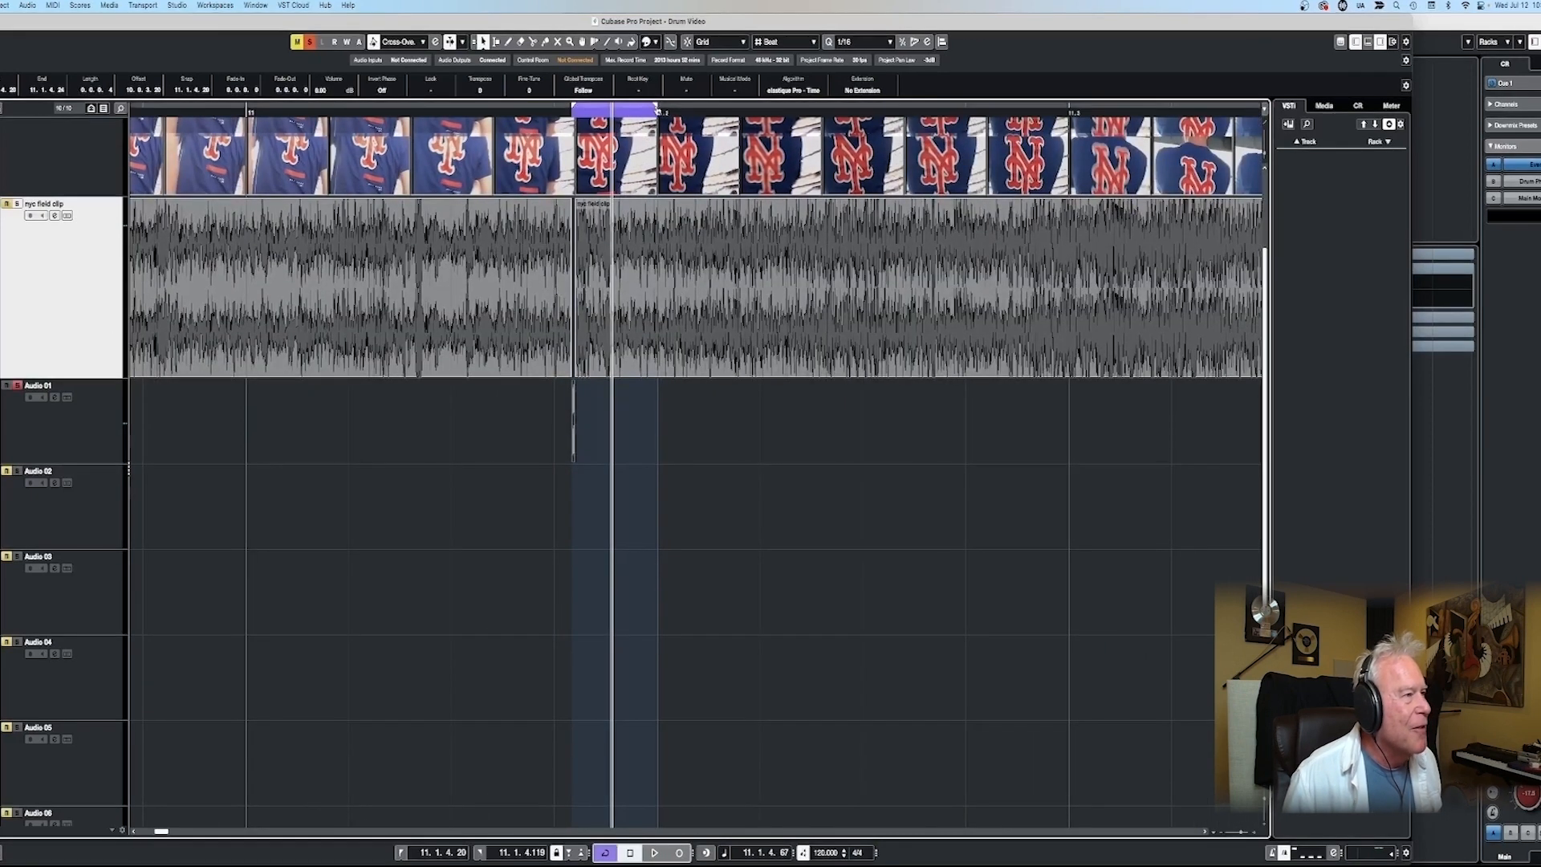
drag(663, 105, 1201, 127)
key(space)
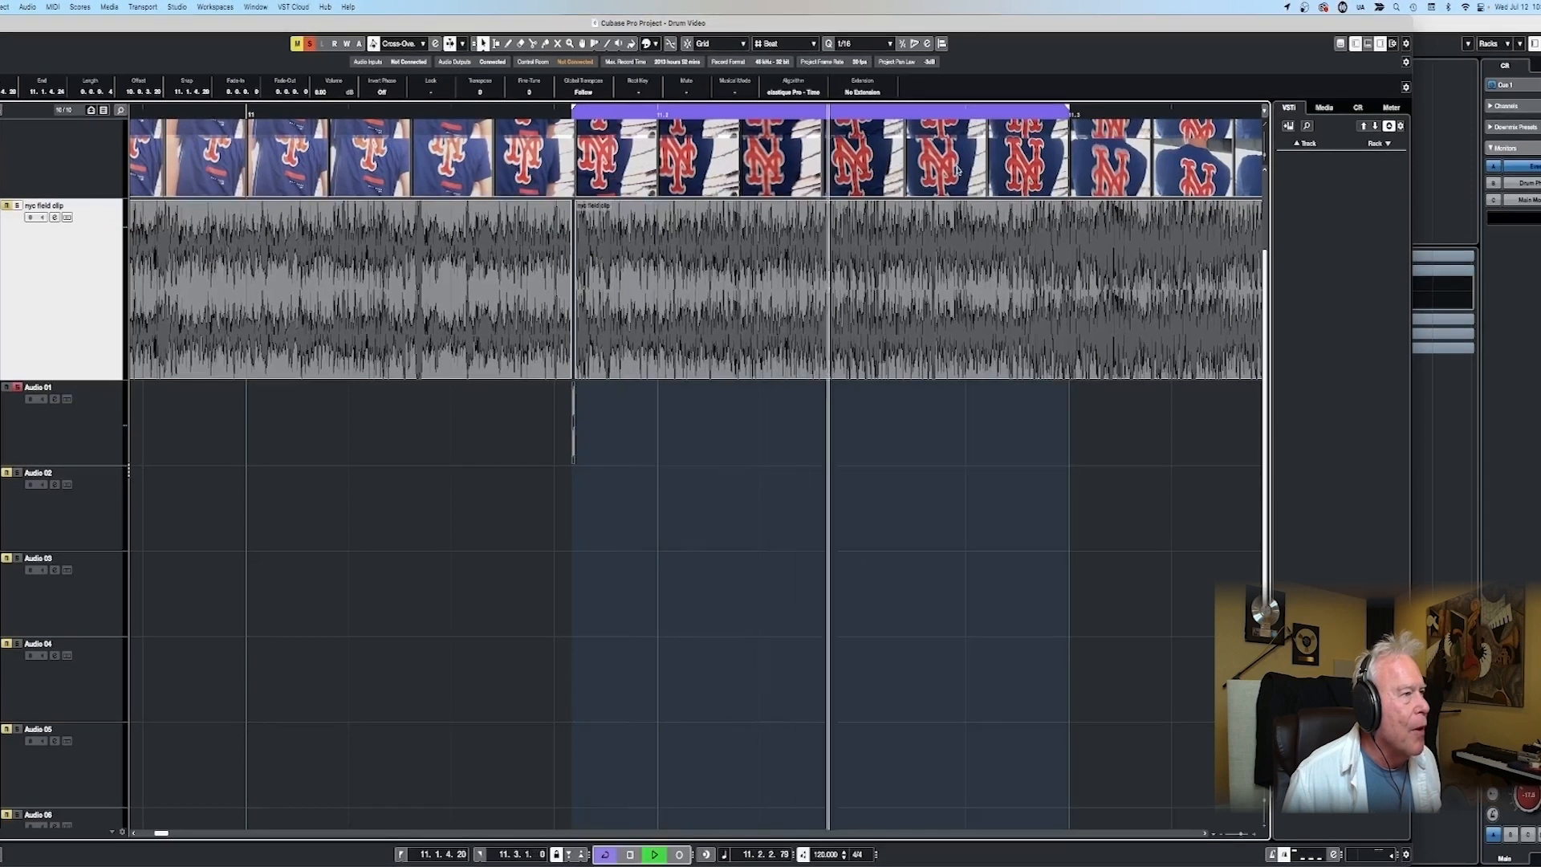
key(space)
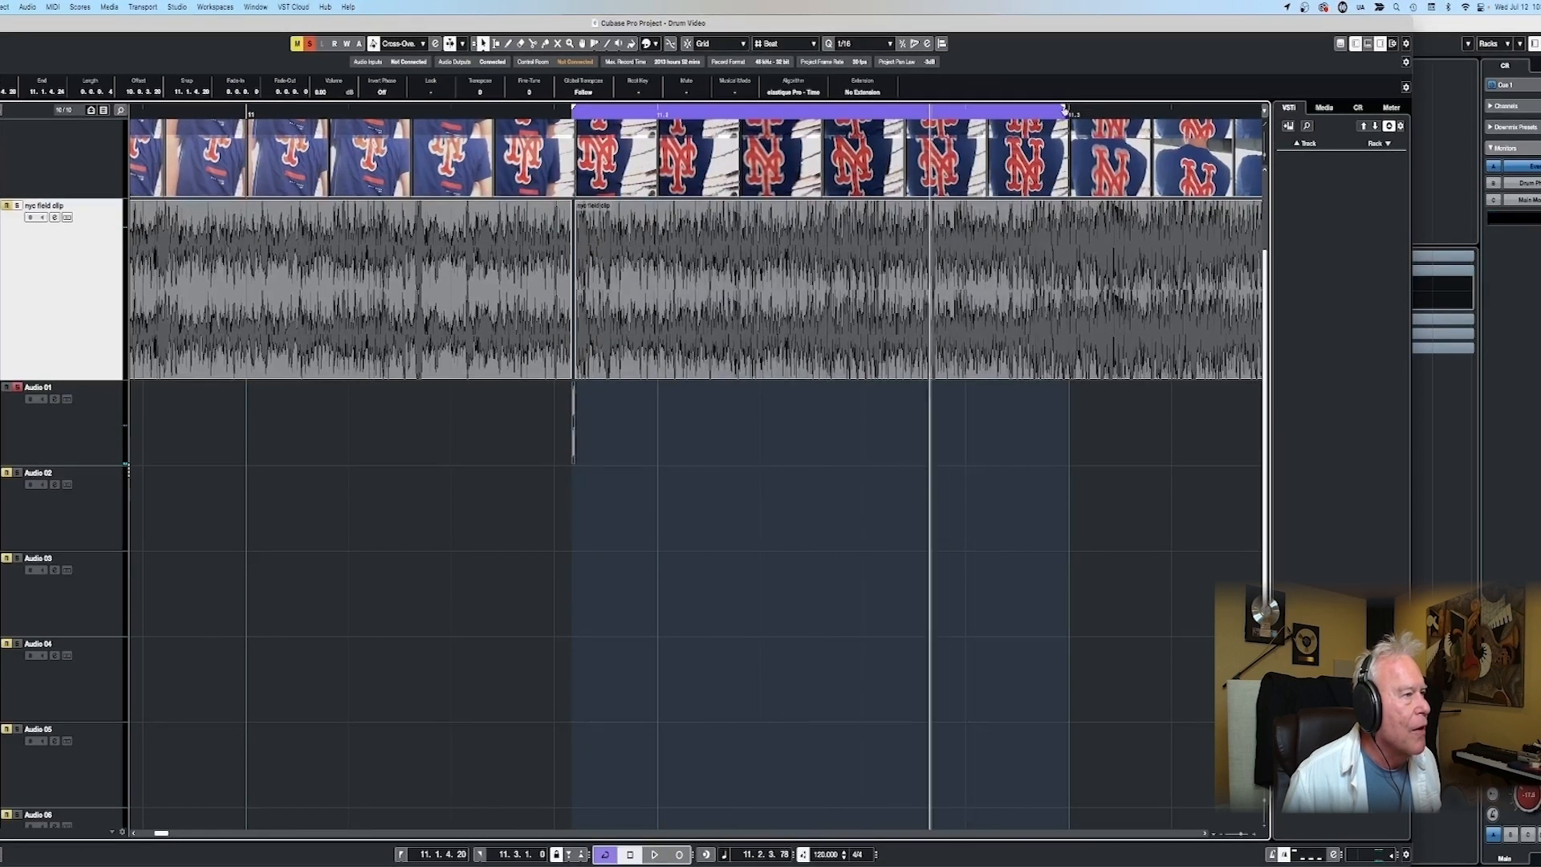
drag(659, 173, 659, 172)
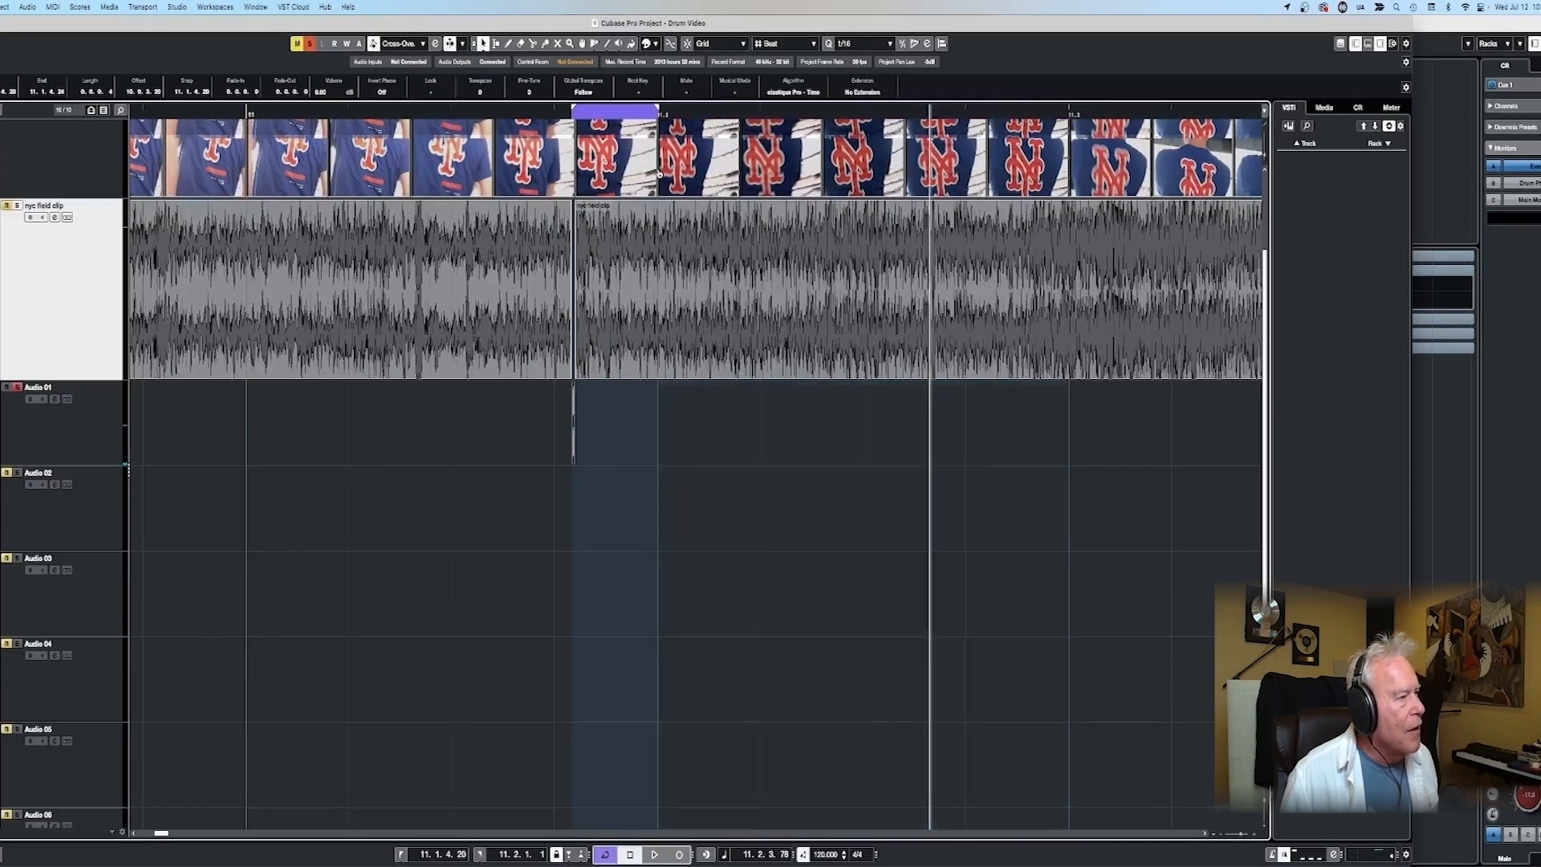
- Turn cycle off and export the range from Stereo Out as a 44.1 kHz, 32 bit float Wave file named hat sample
click(610, 432)
key(/)
key(super+shift+e)
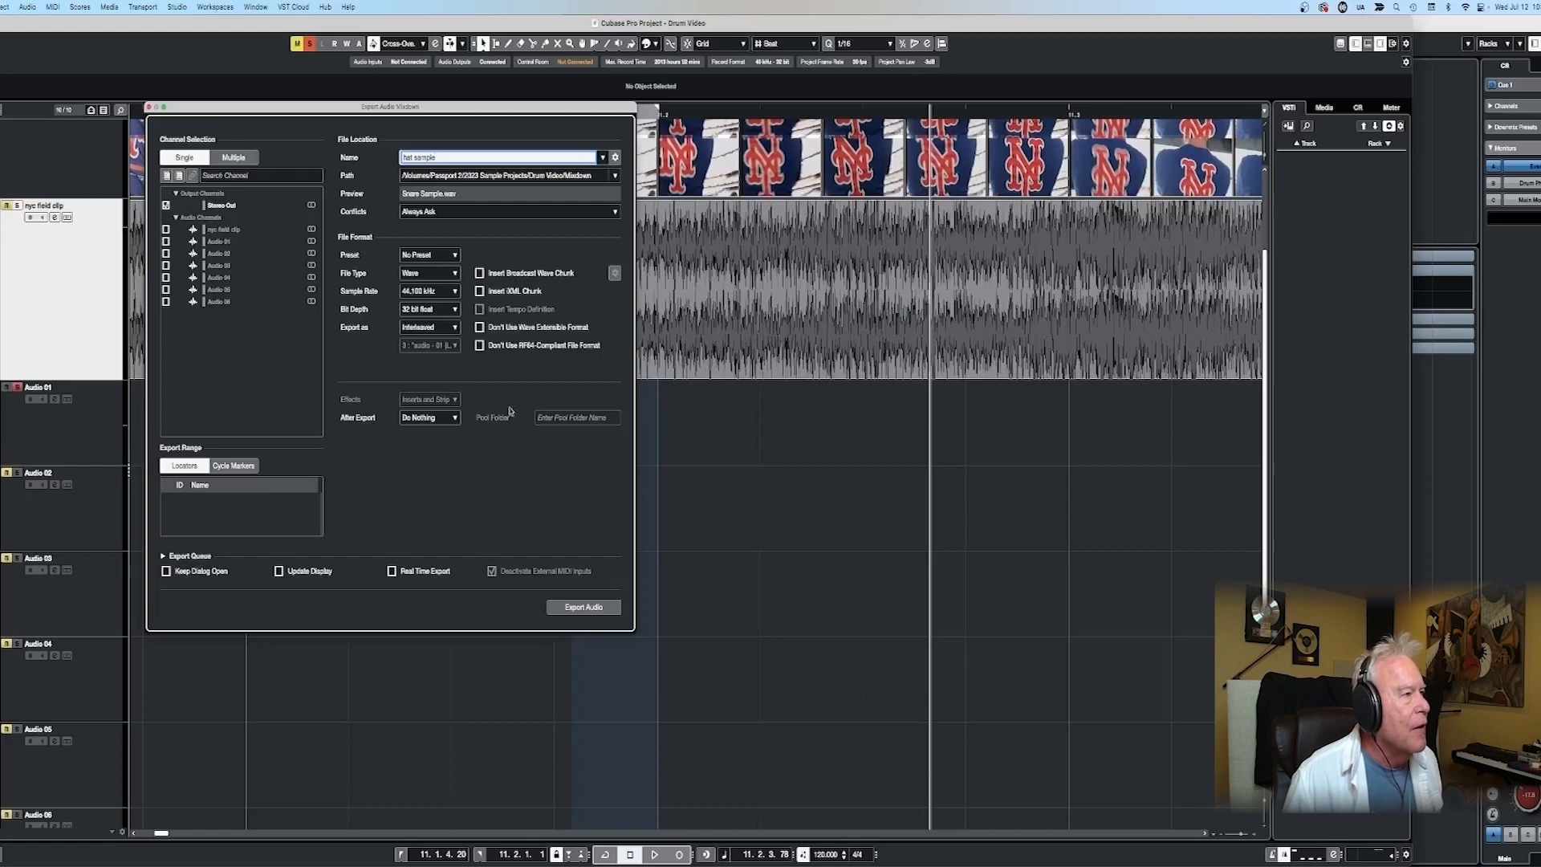
click(583, 608)
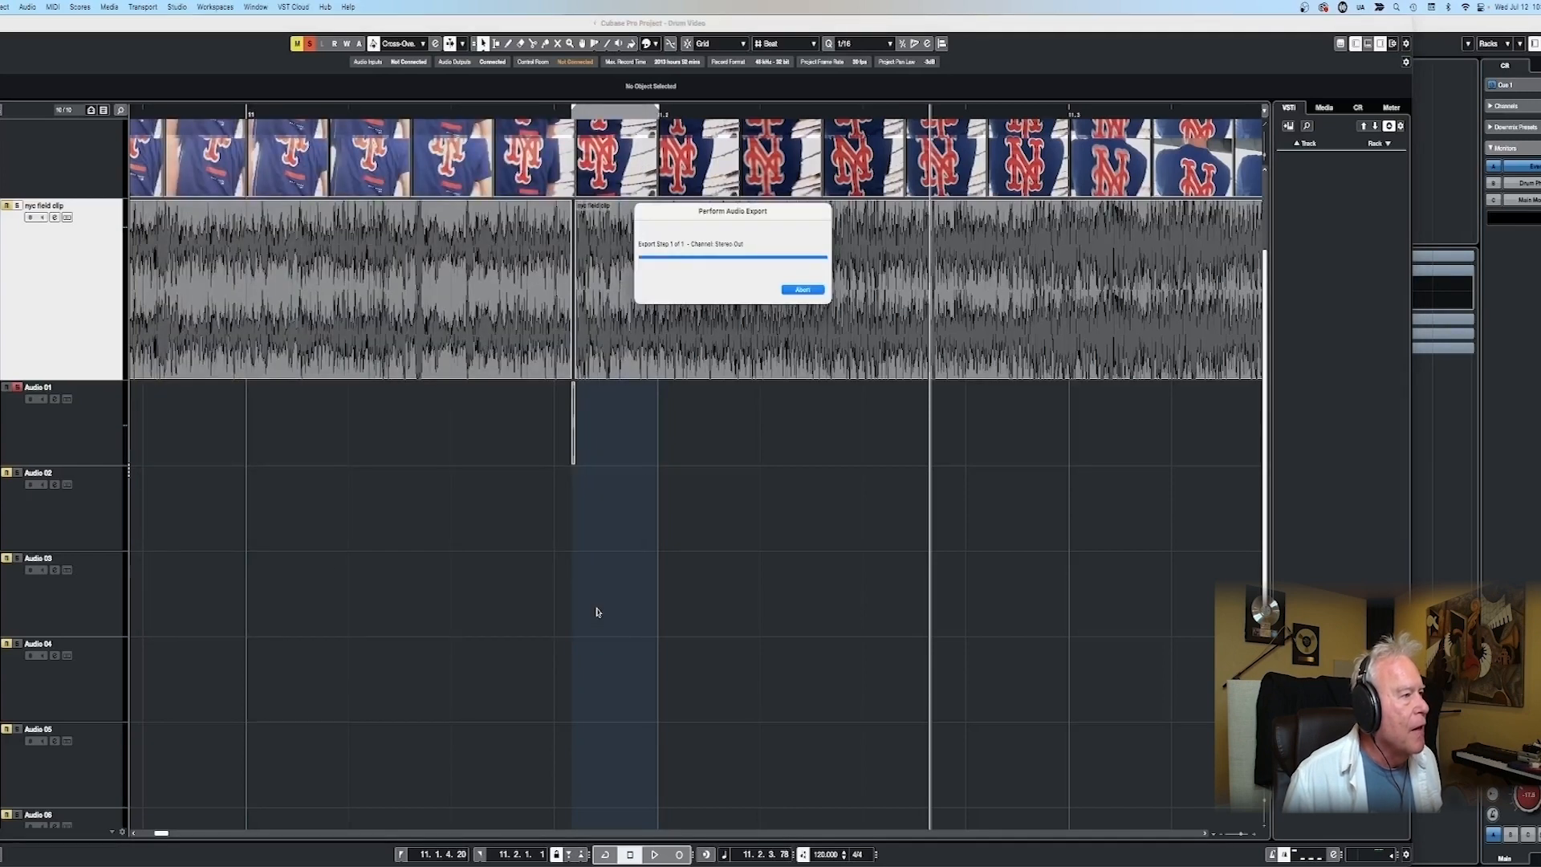
click(47, 154)
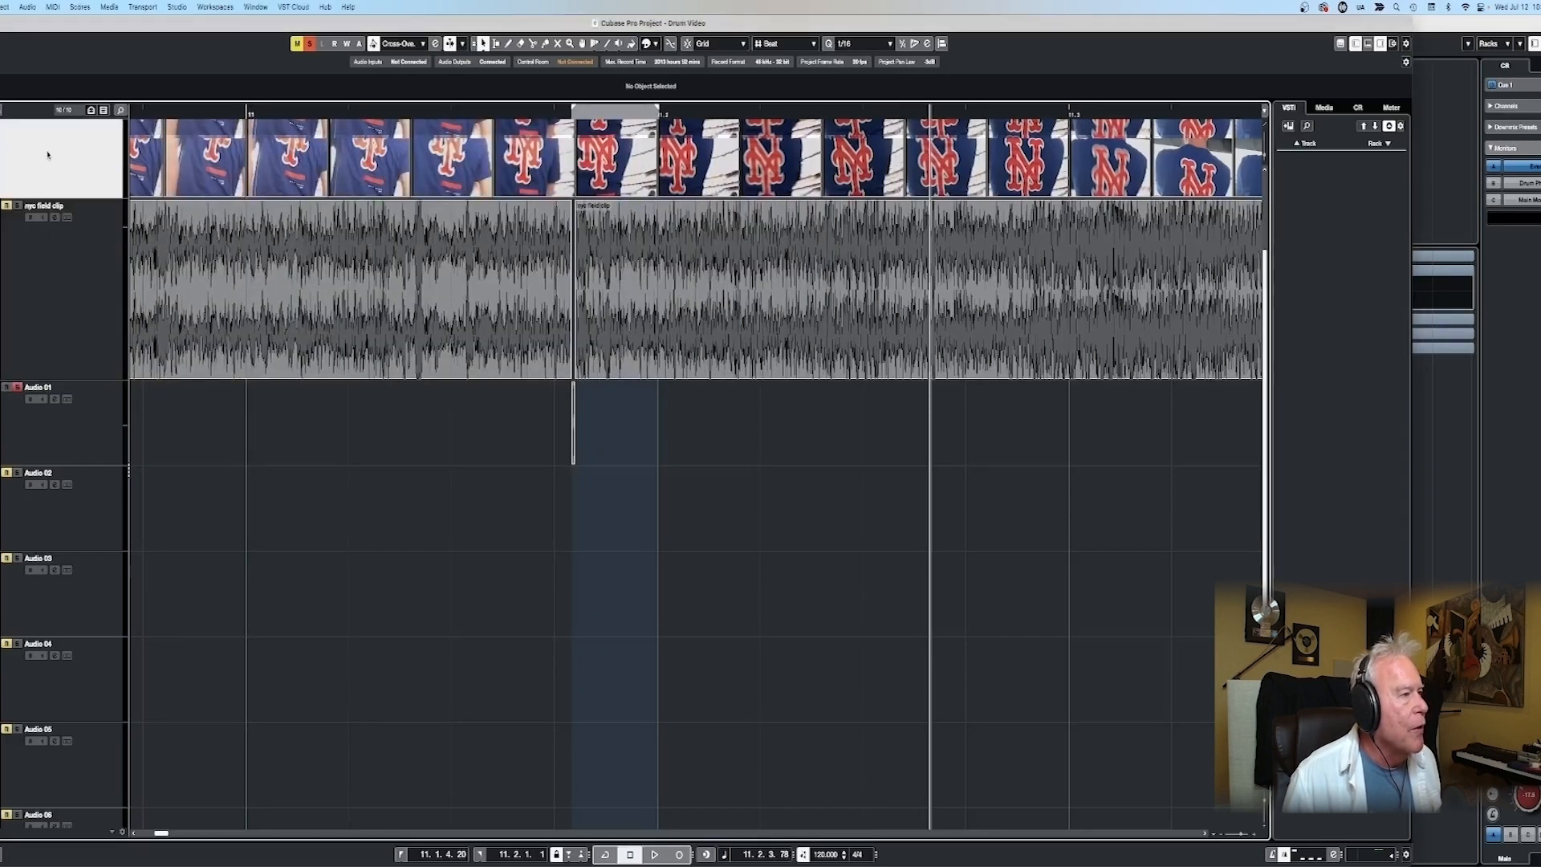
- Switch to the kick video project and add hat sample.wav to Battery's empty cell A3
click(253, 8)
click(290, 183)
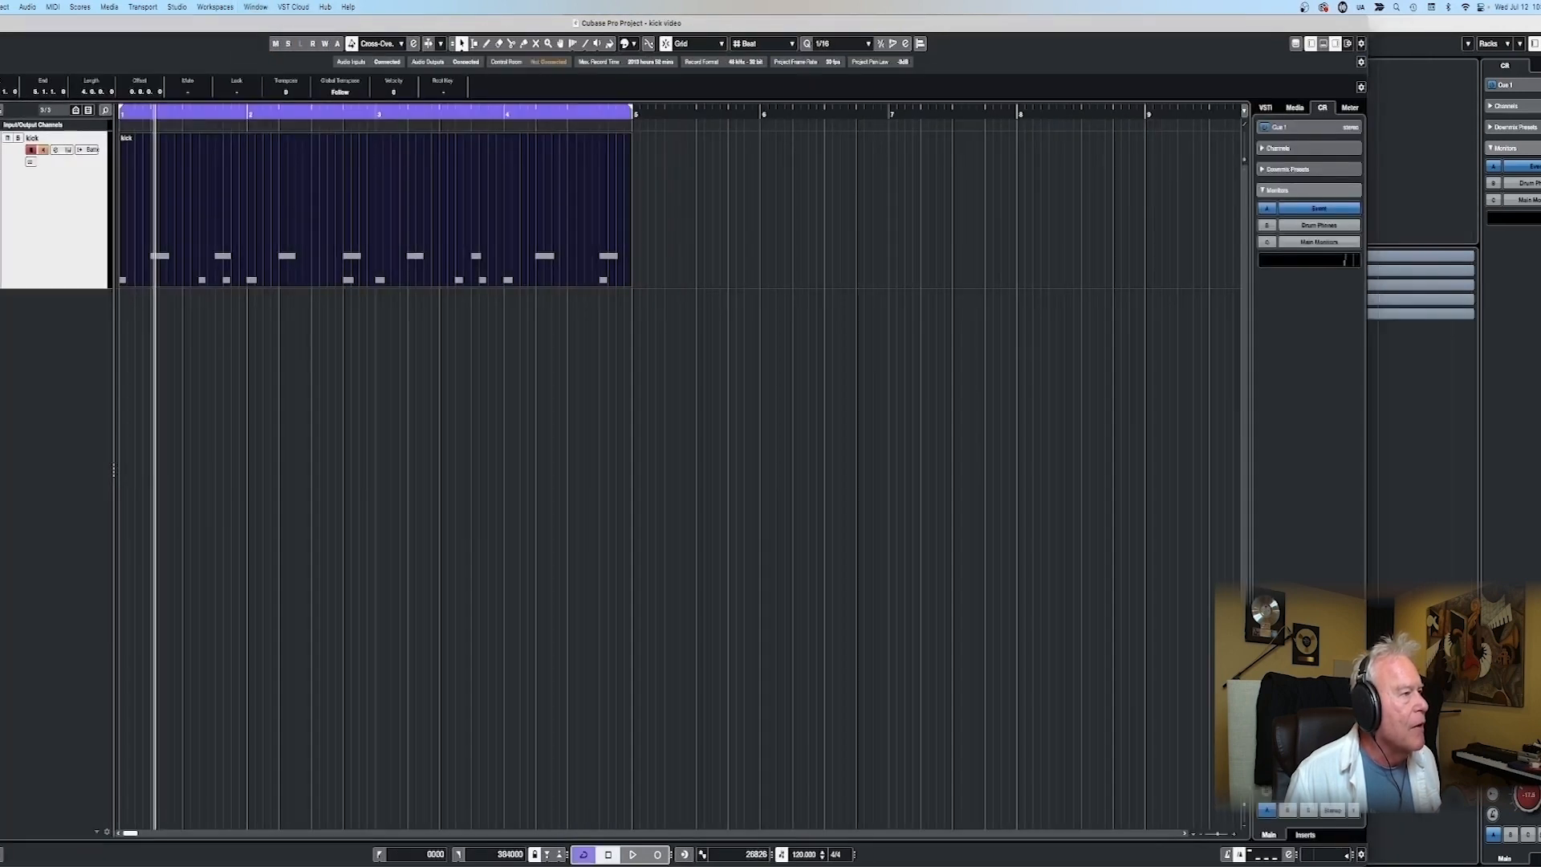
right_click(414, 215)
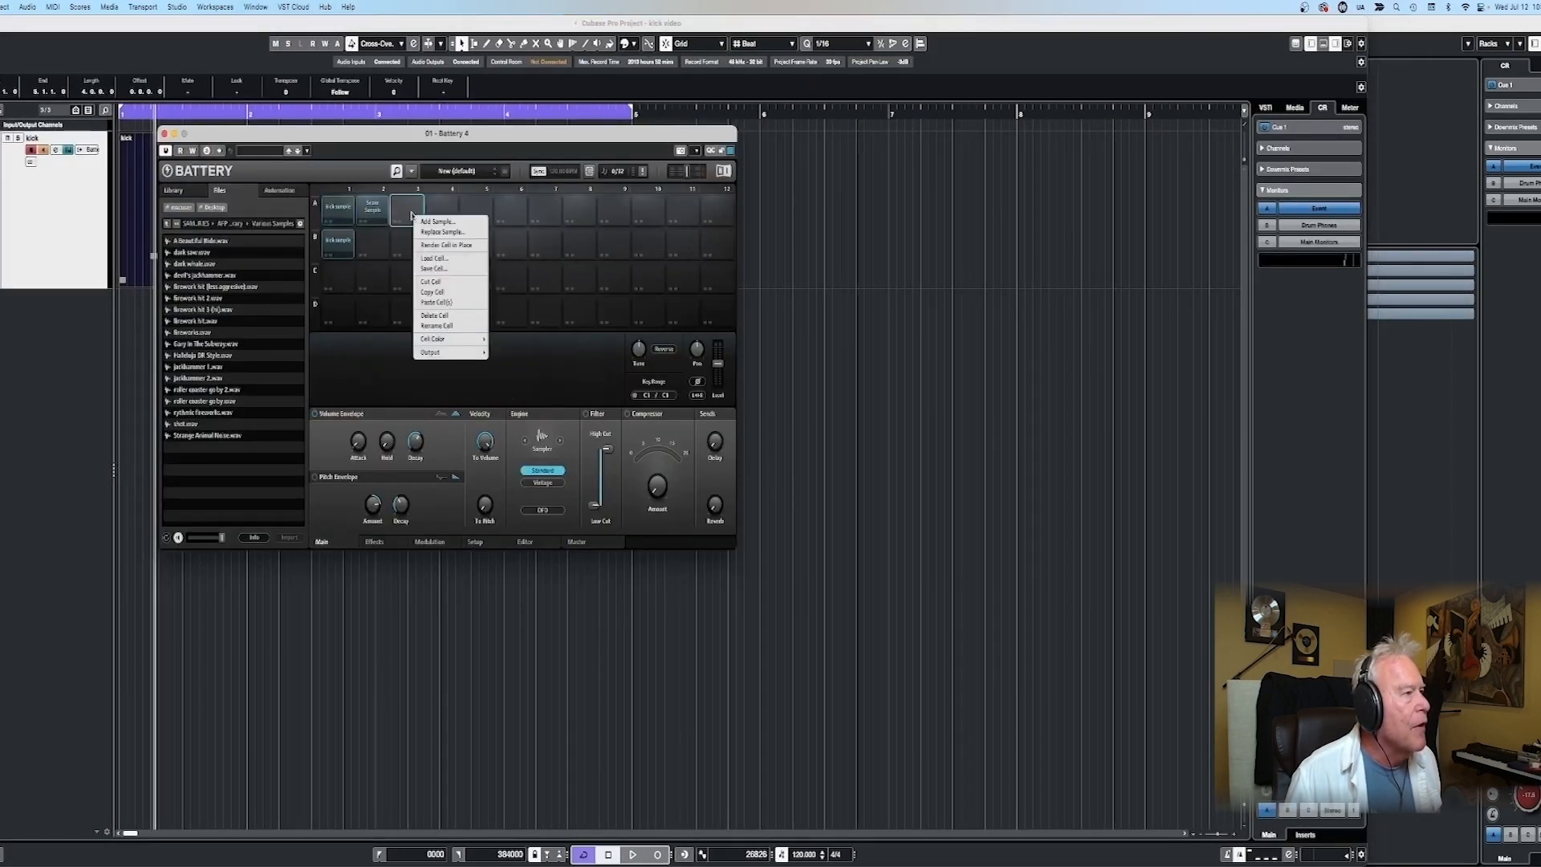
click(438, 222)
double_click(553, 173)
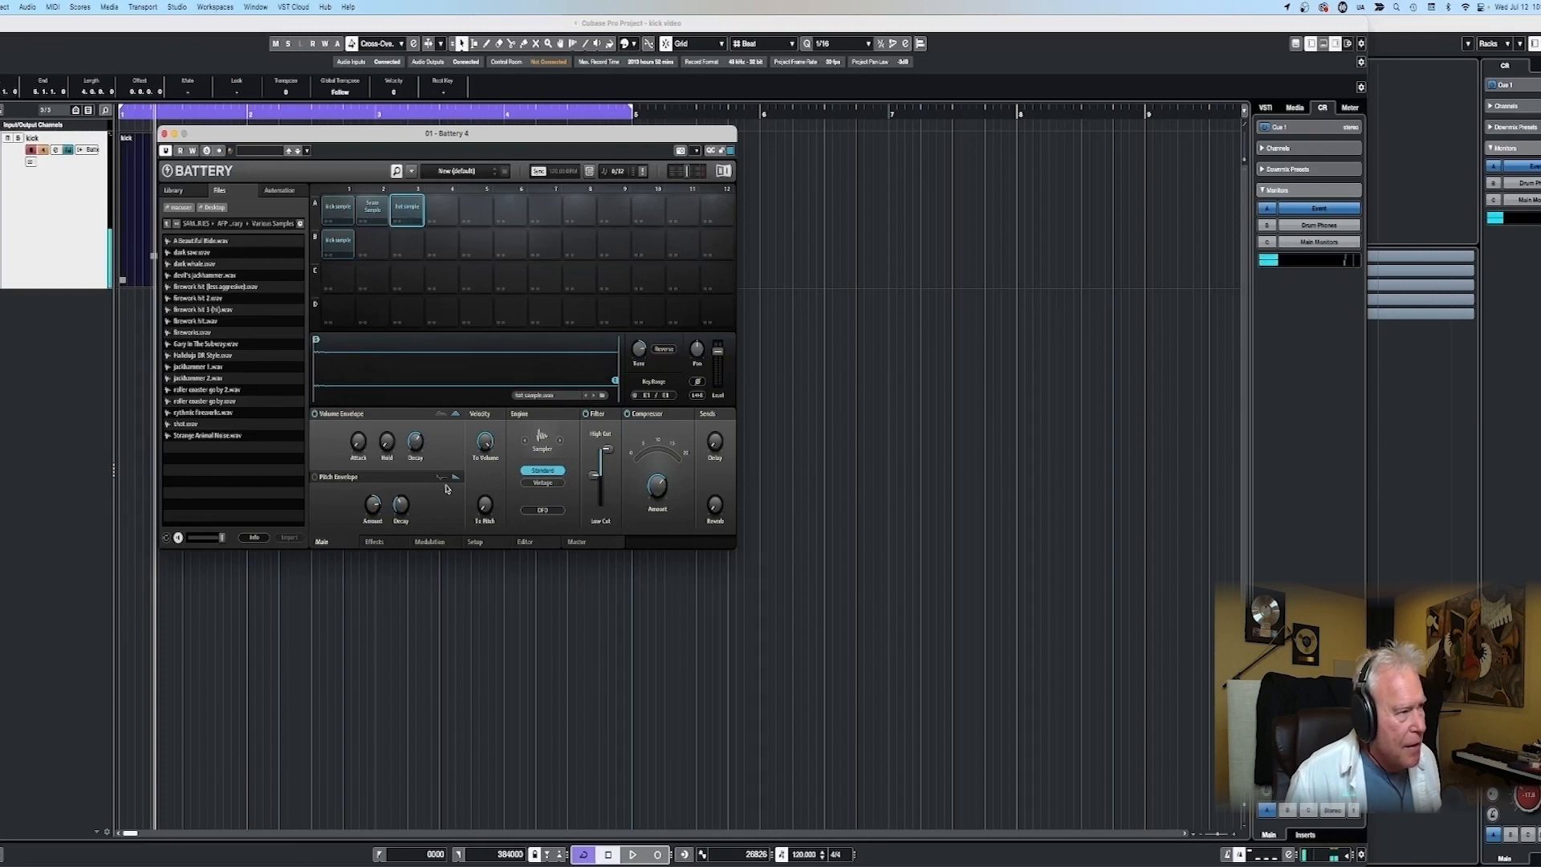
- Close Battery and record a hat part over the existing kick and snare beat from bar 1 to bar 5
click(138, 193)
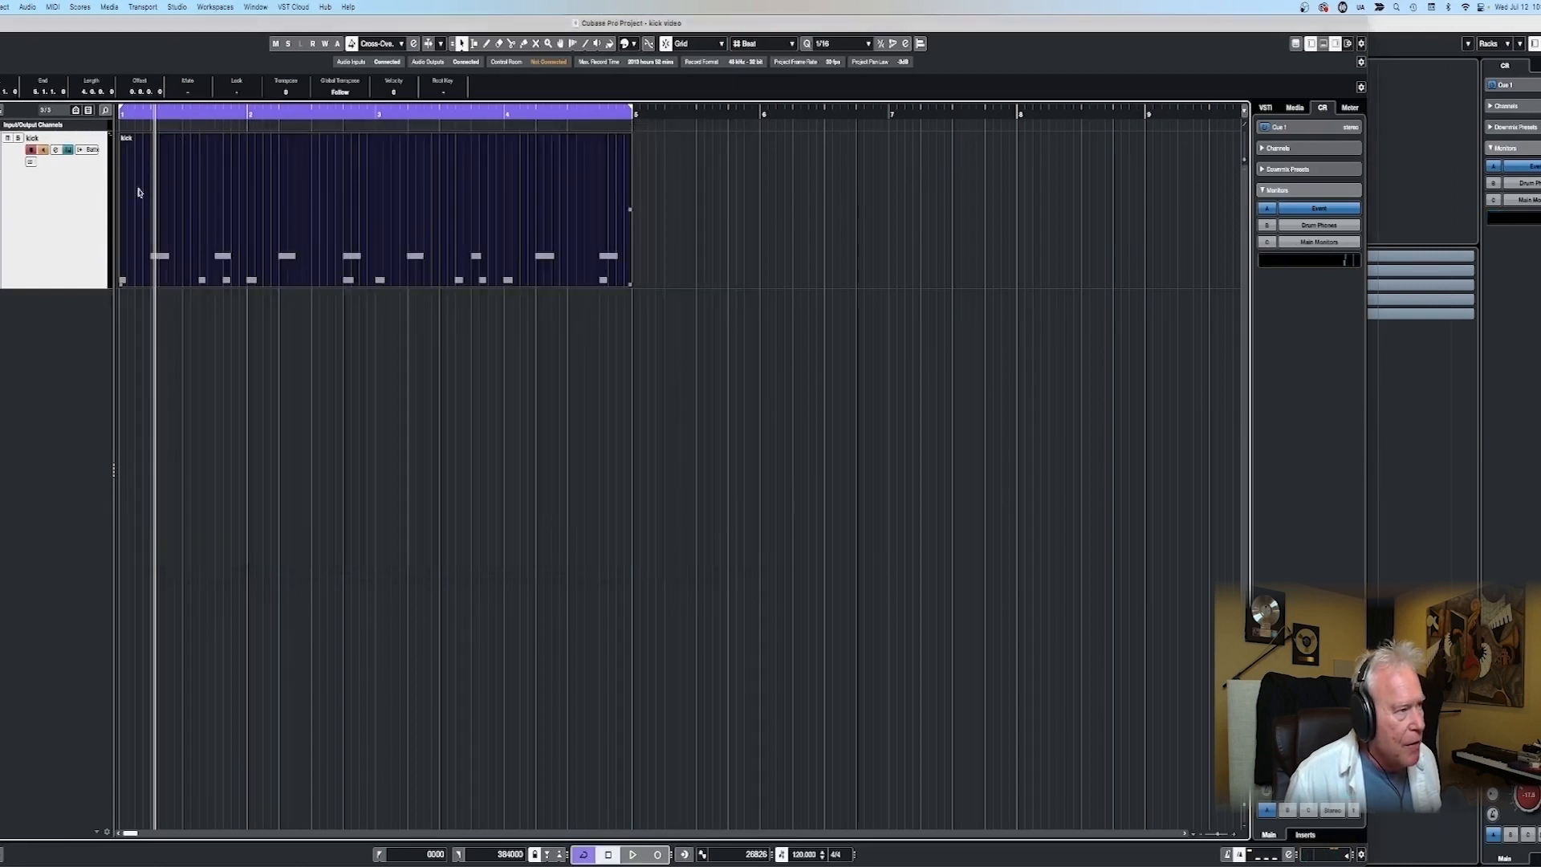
click(119, 112)
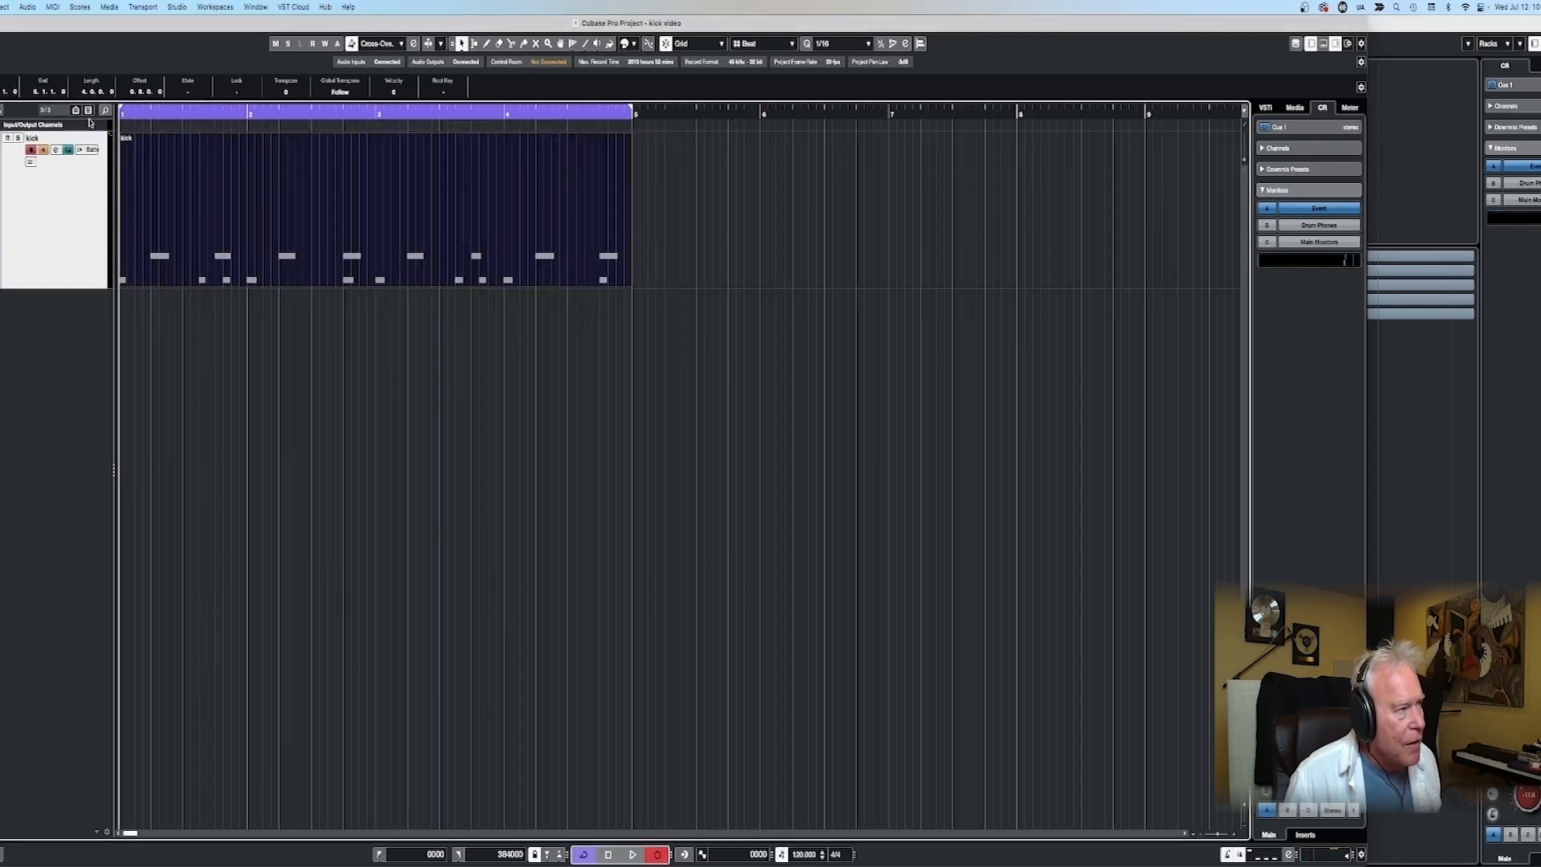
key(KP_Multiply)
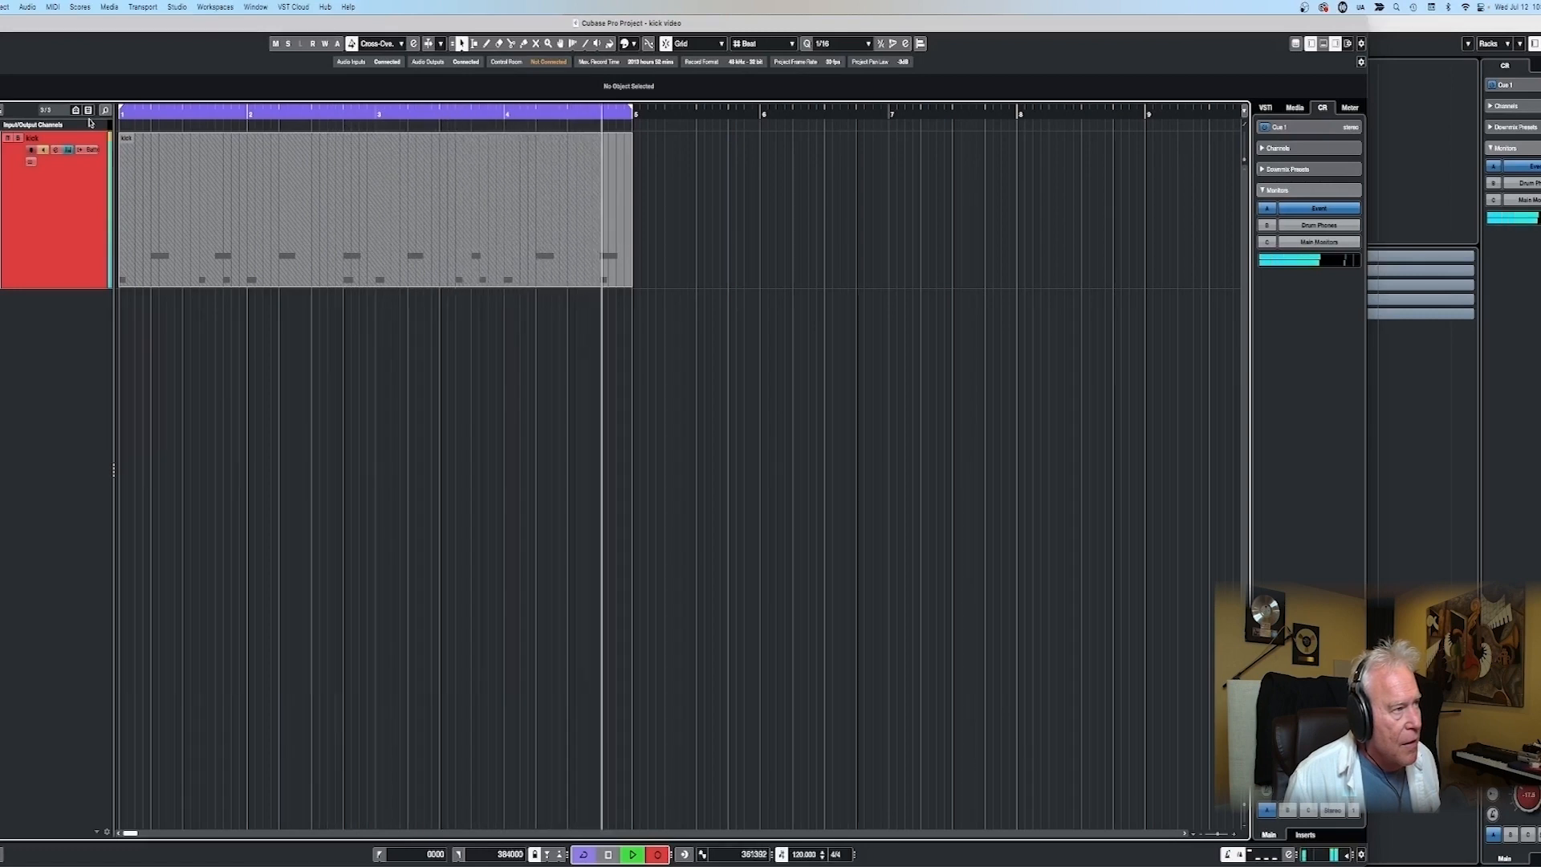
key(space)
- Open the recorded take in the Key Editor, select all its notes and play the beat back to check the hat timing
double_click(191, 148)
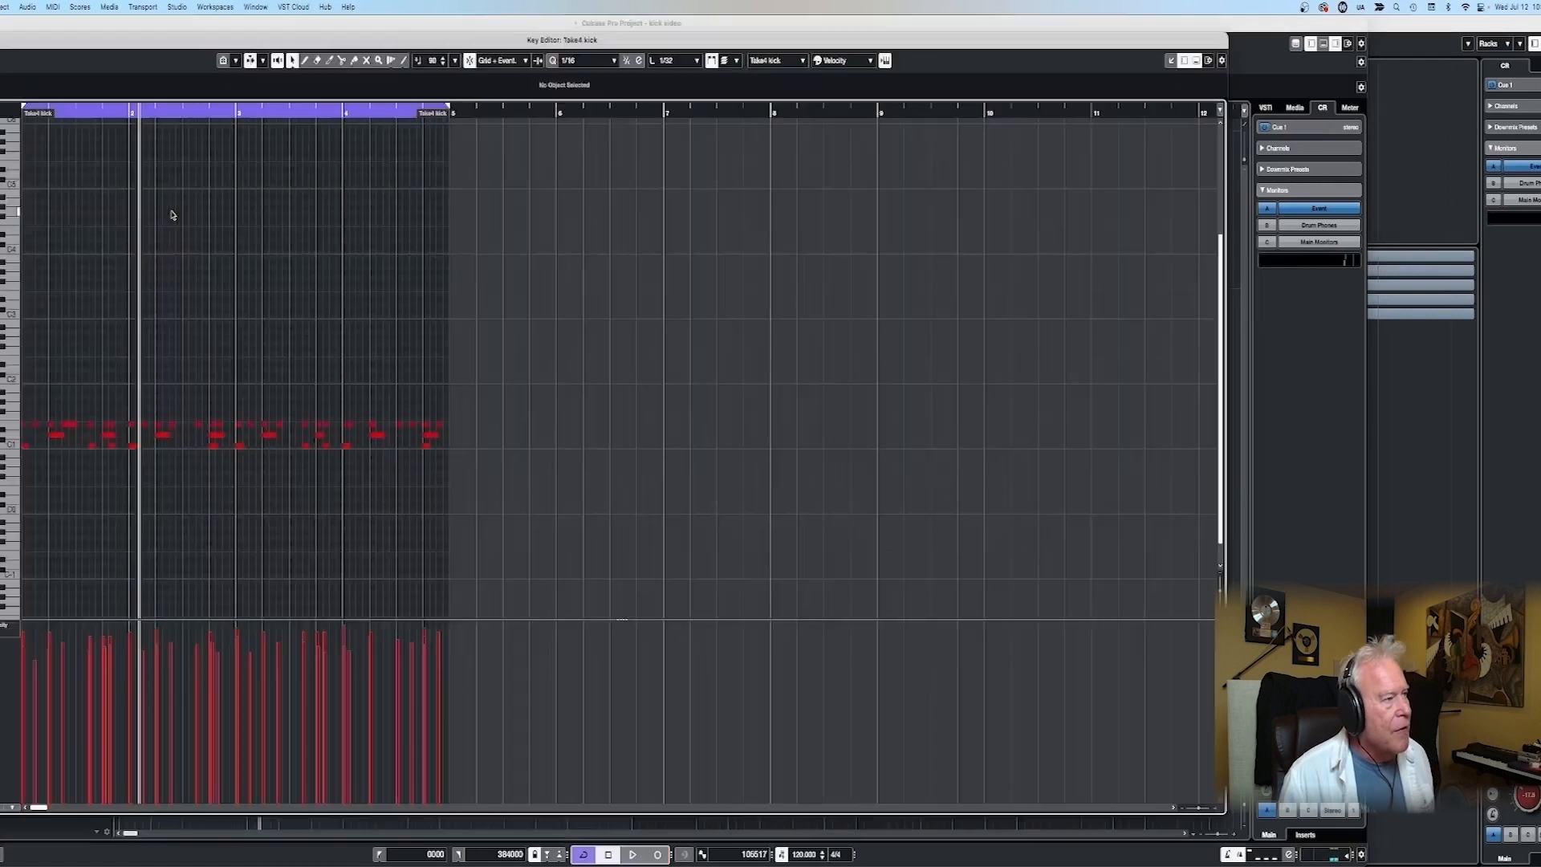
key(super+a)
key(space)
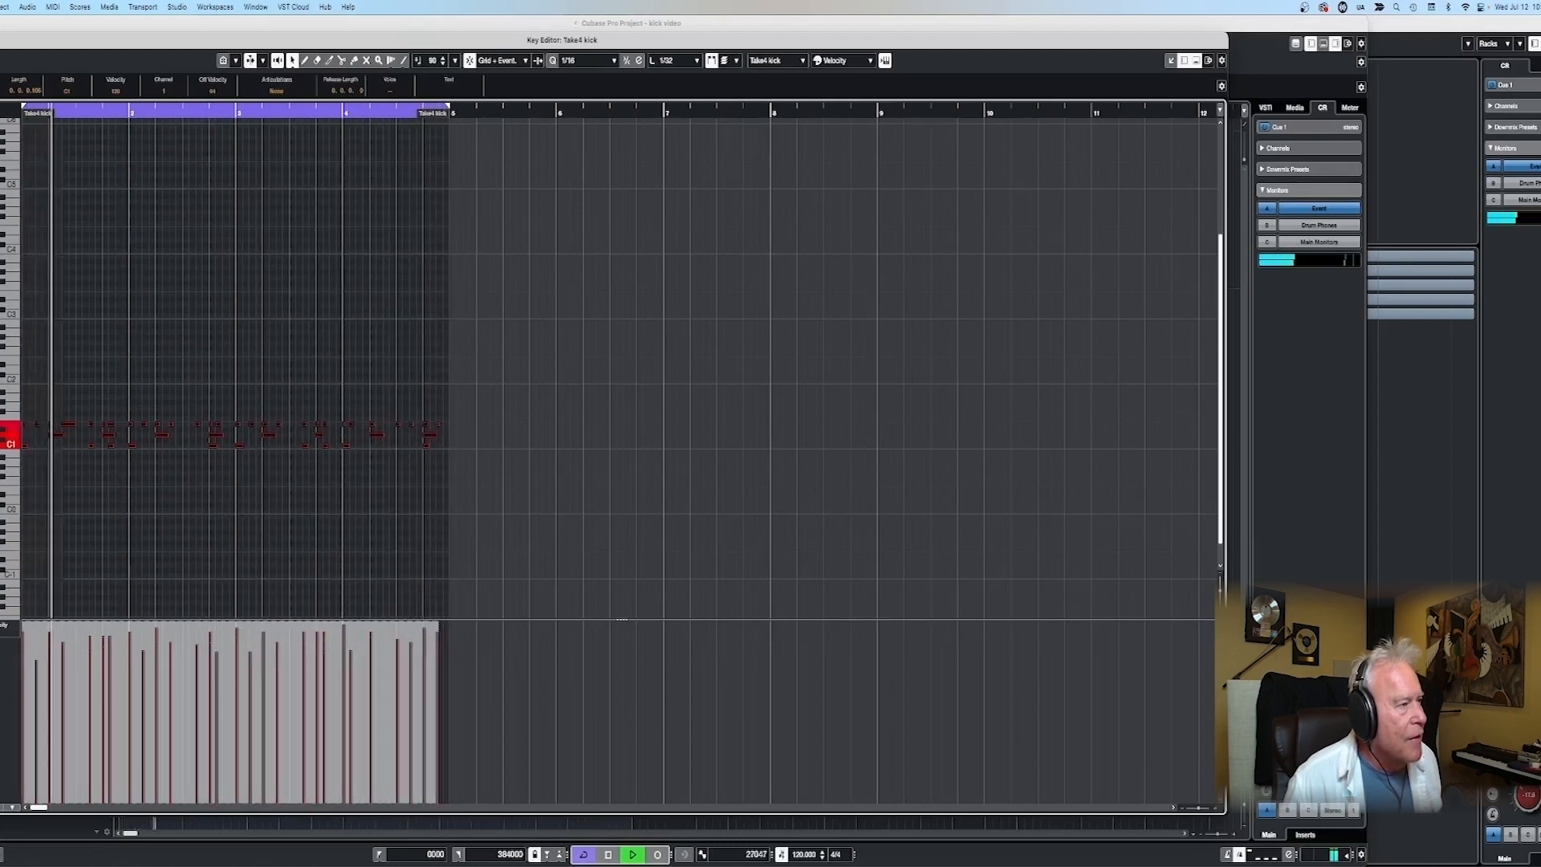
scroll(348, 401, up, 5)
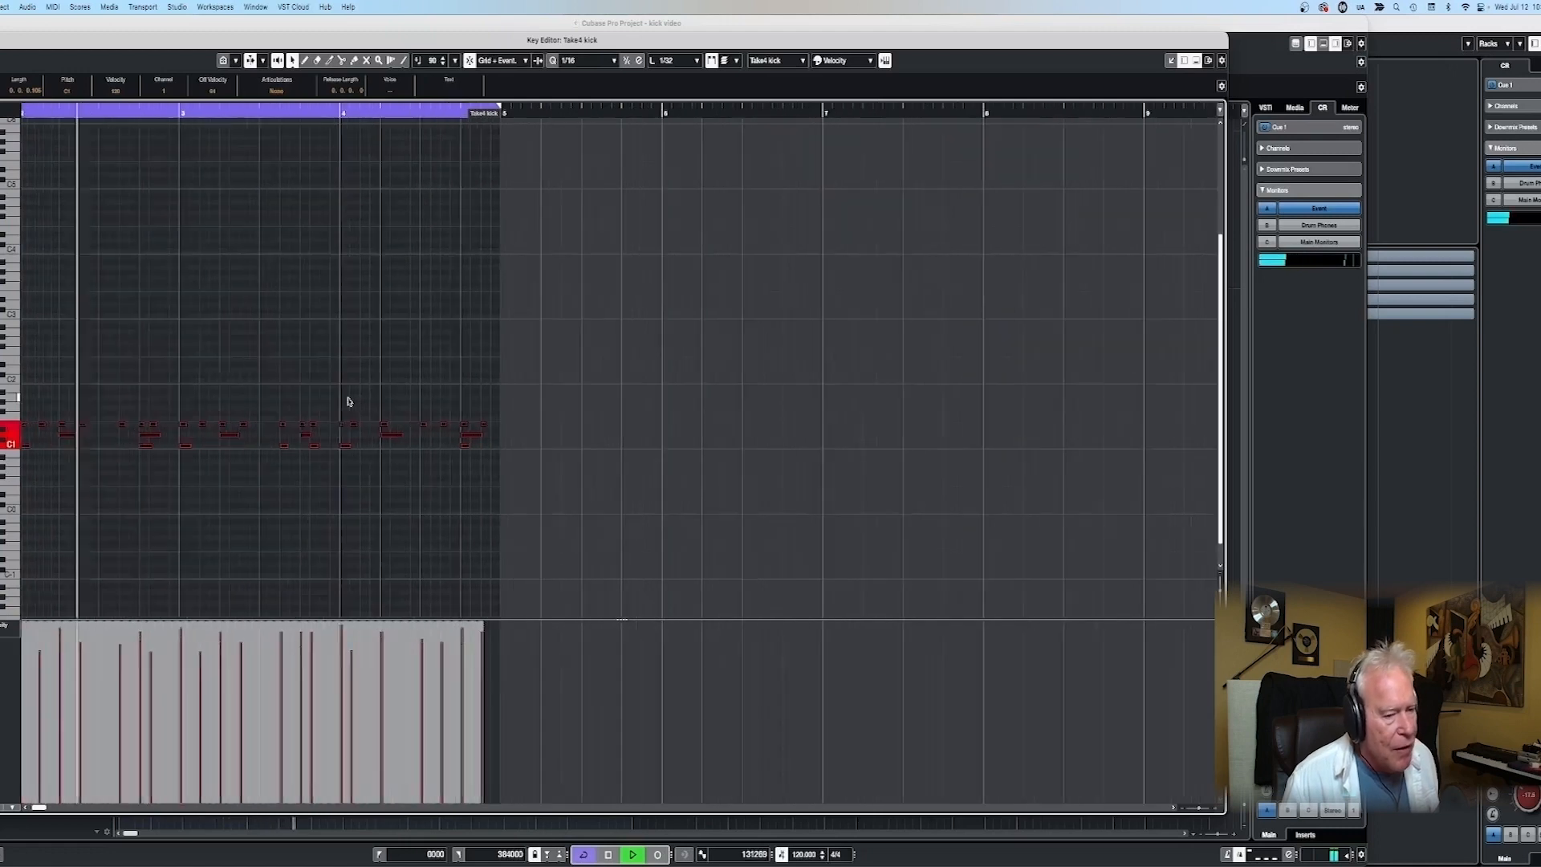
scroll(349, 401, down, 1)
click(503, 574)
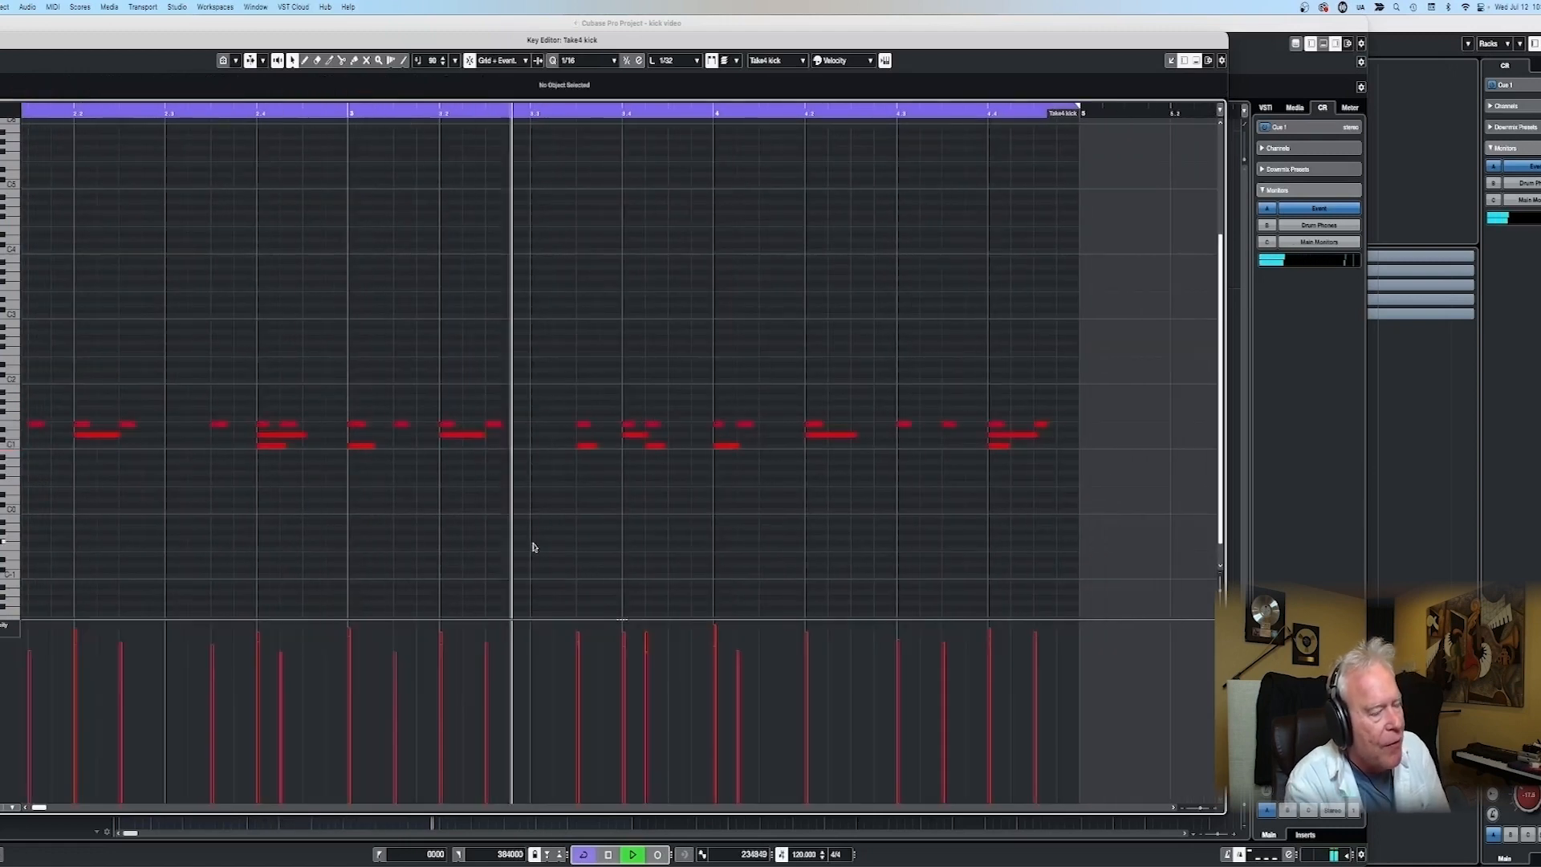
key(space)
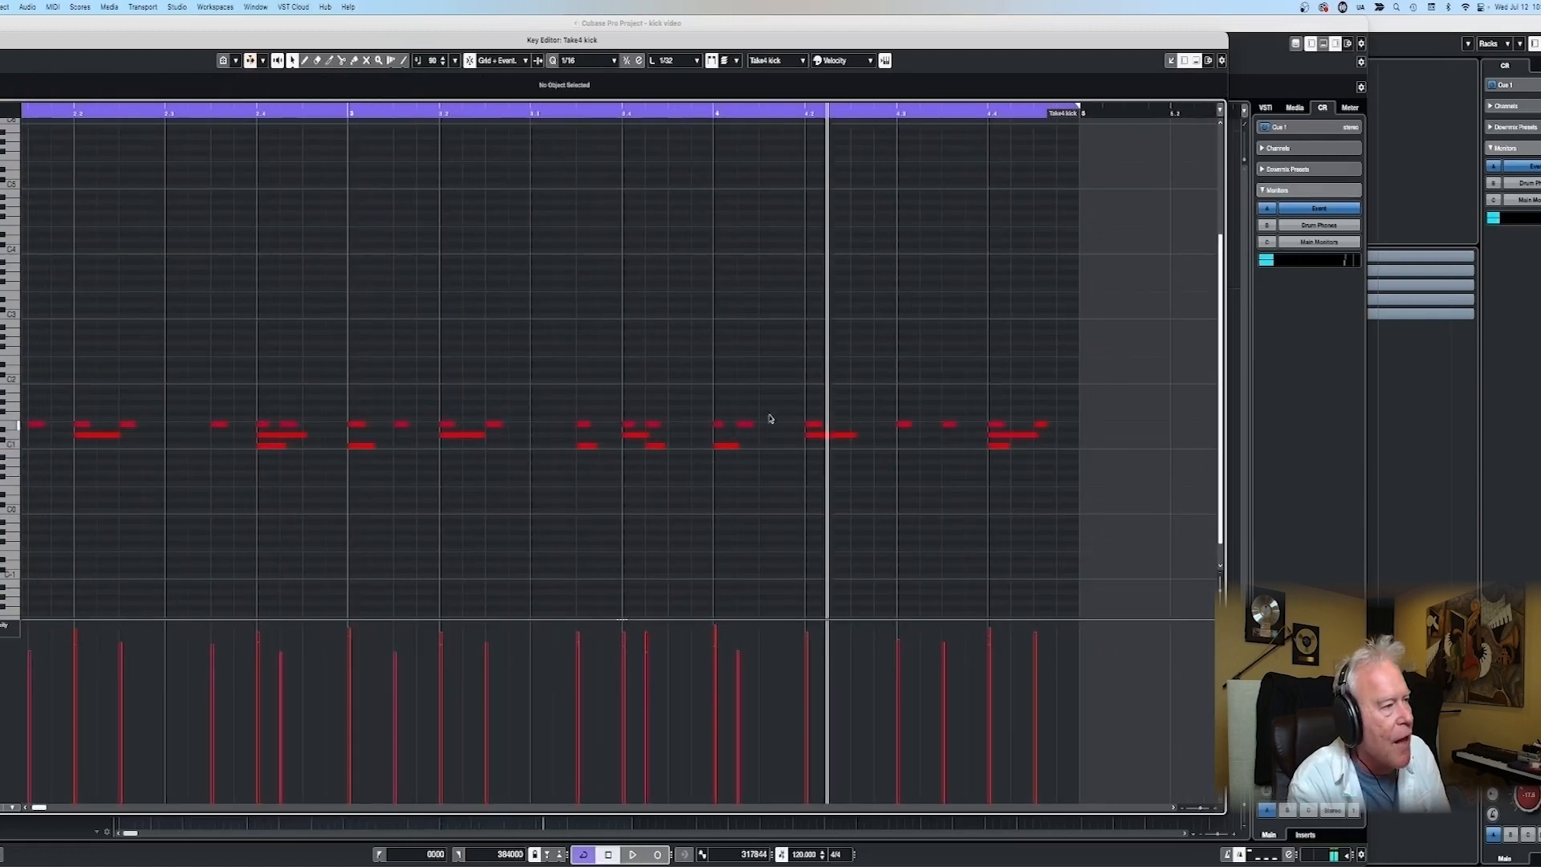
- Move the early hat note after bar 4's downbeat to the next eighth, and move the hat note at beat 1.3 to 2.3
drag(741, 428, 764, 428)
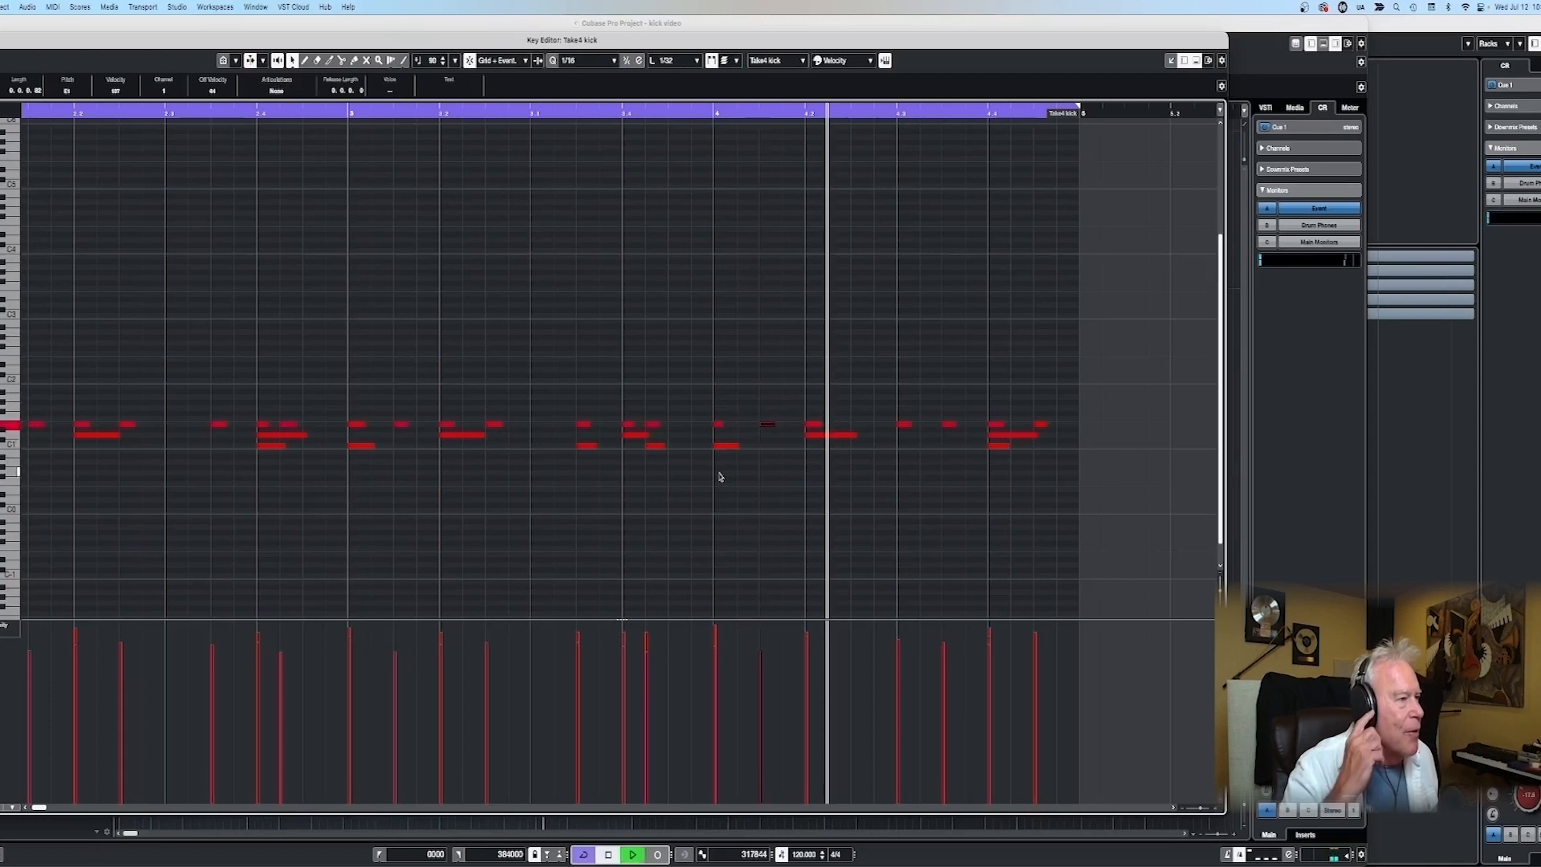
key(space)
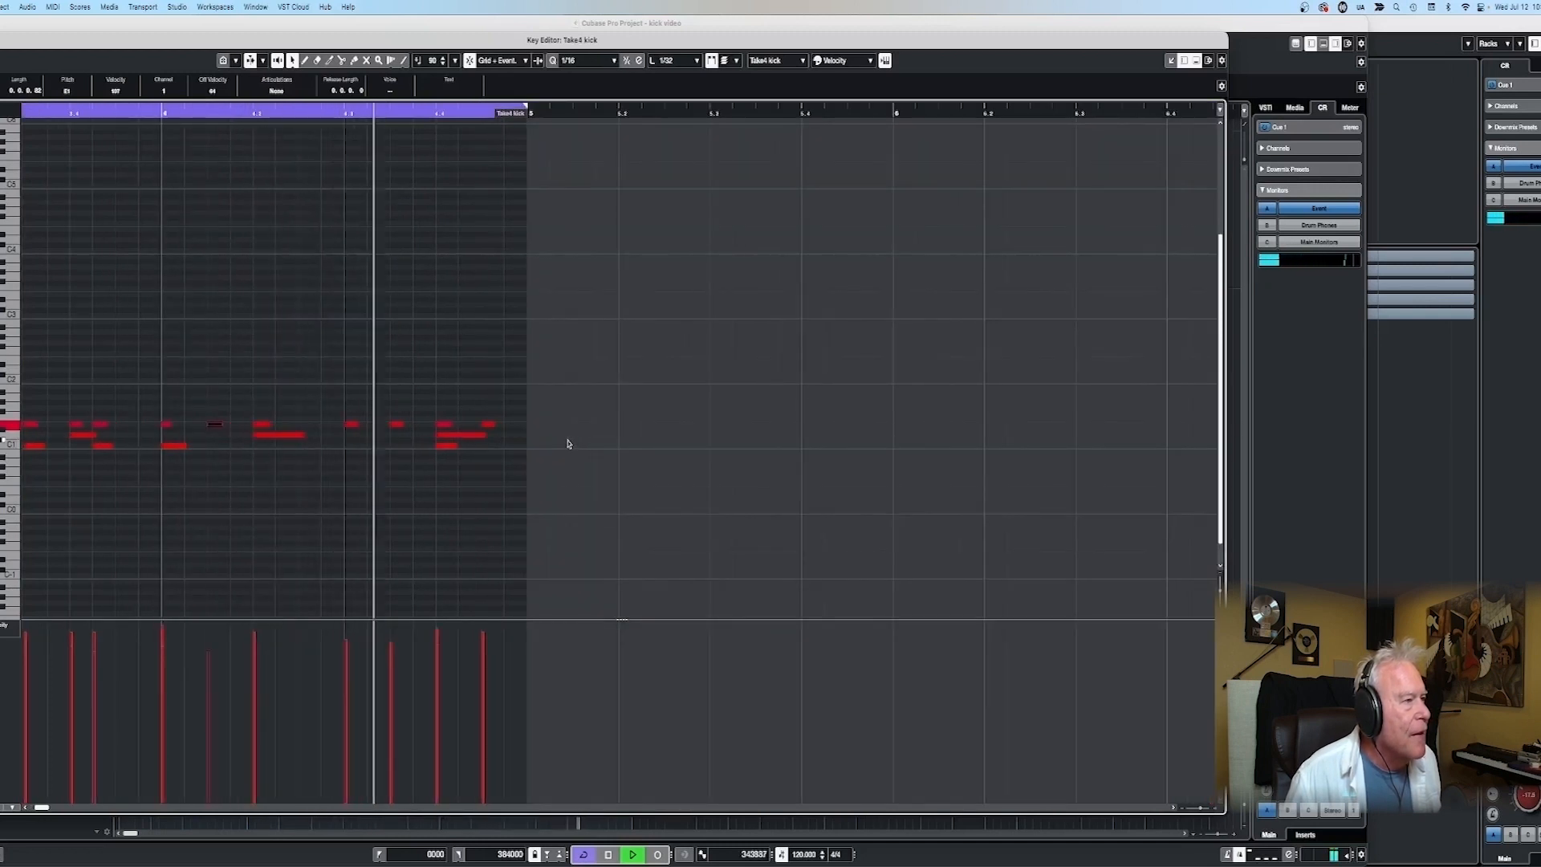
key(space)
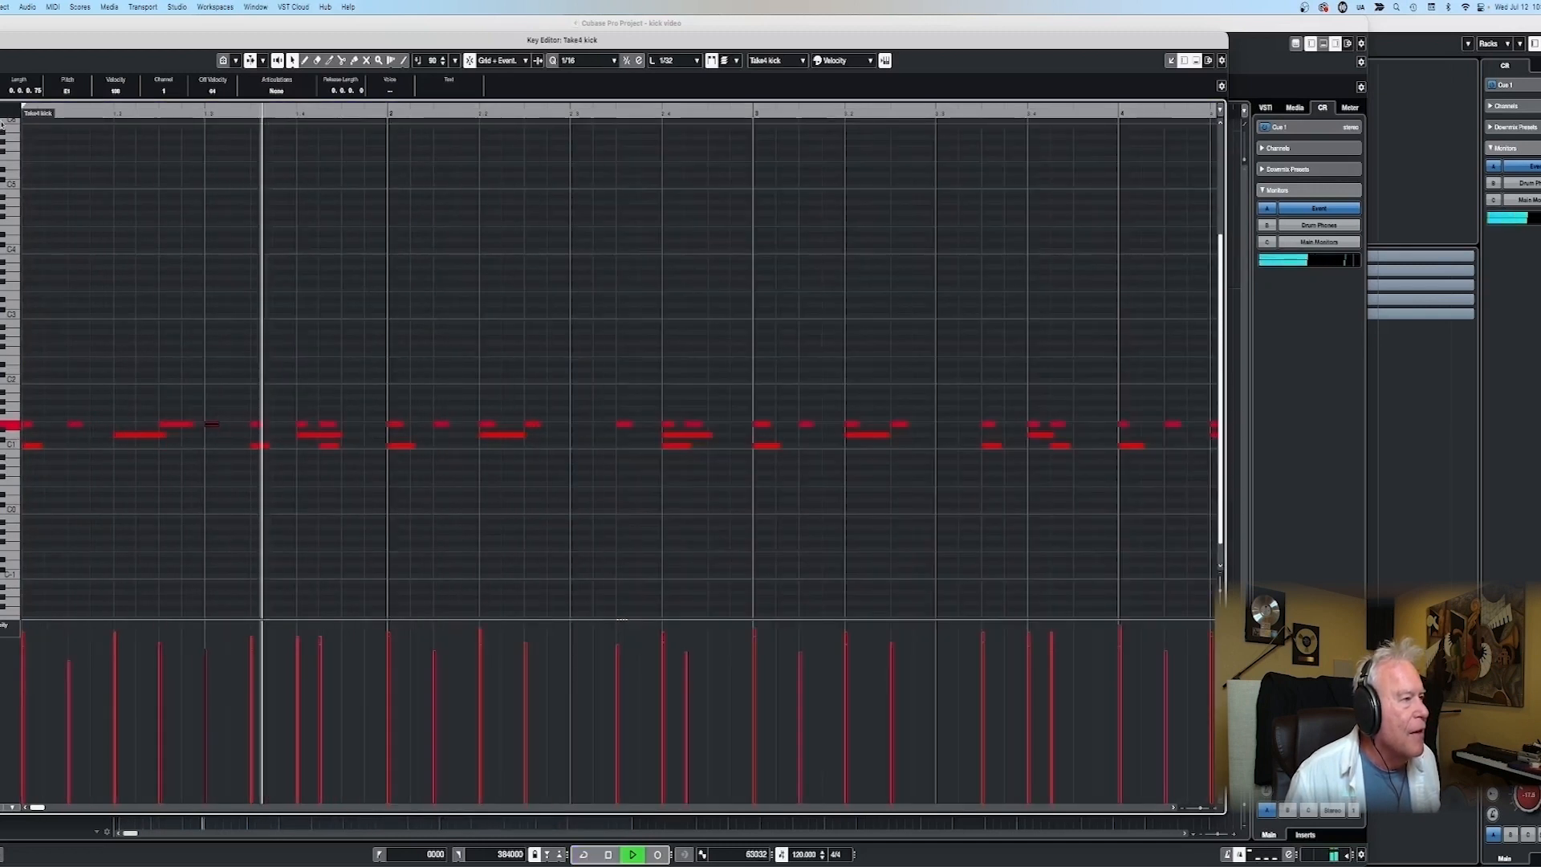
key(space)
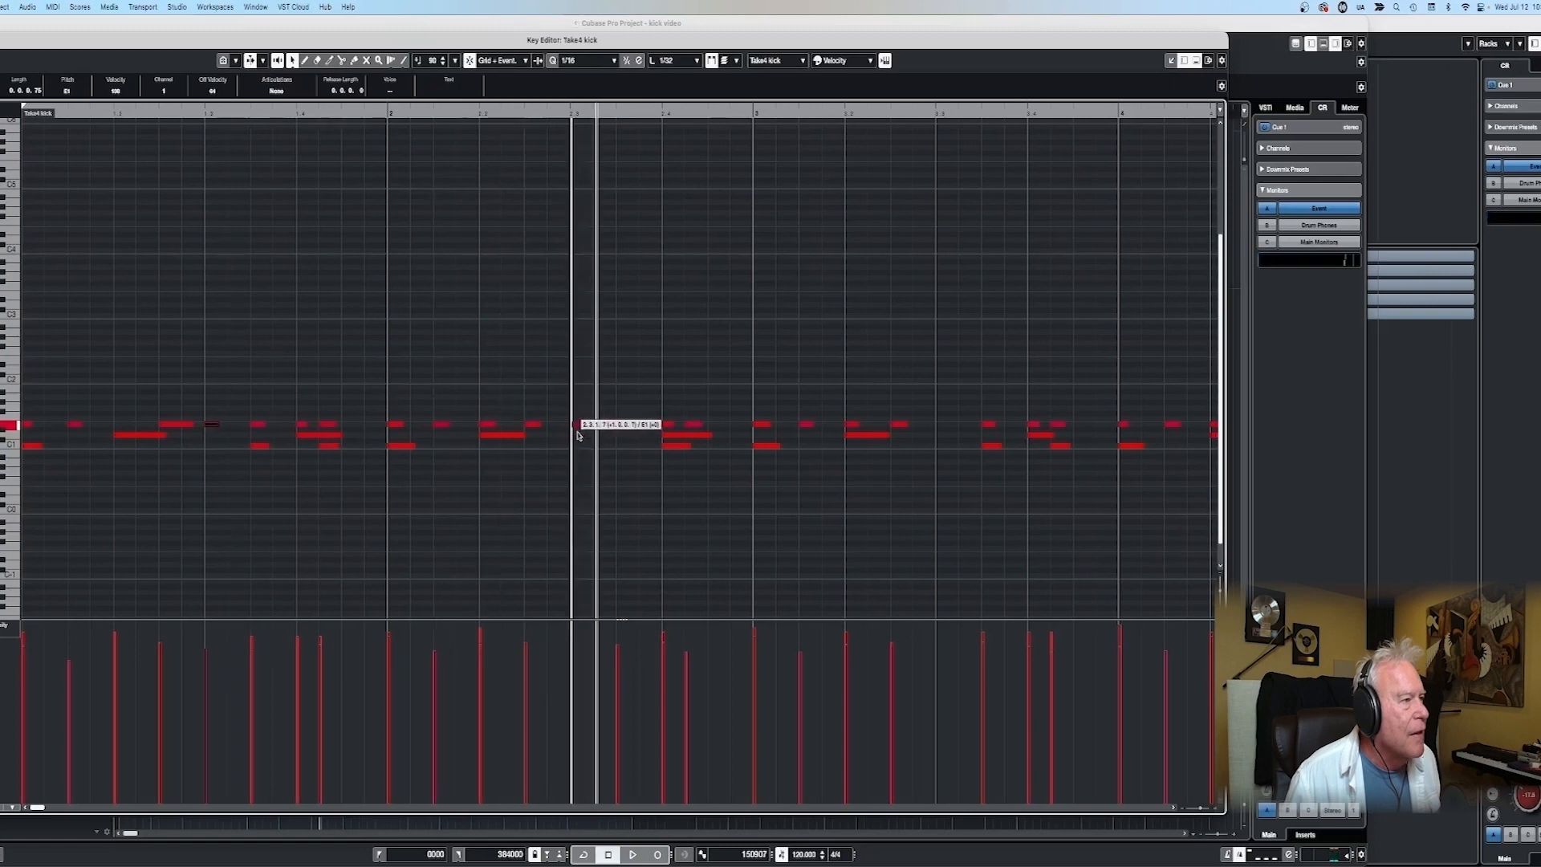
key(space)
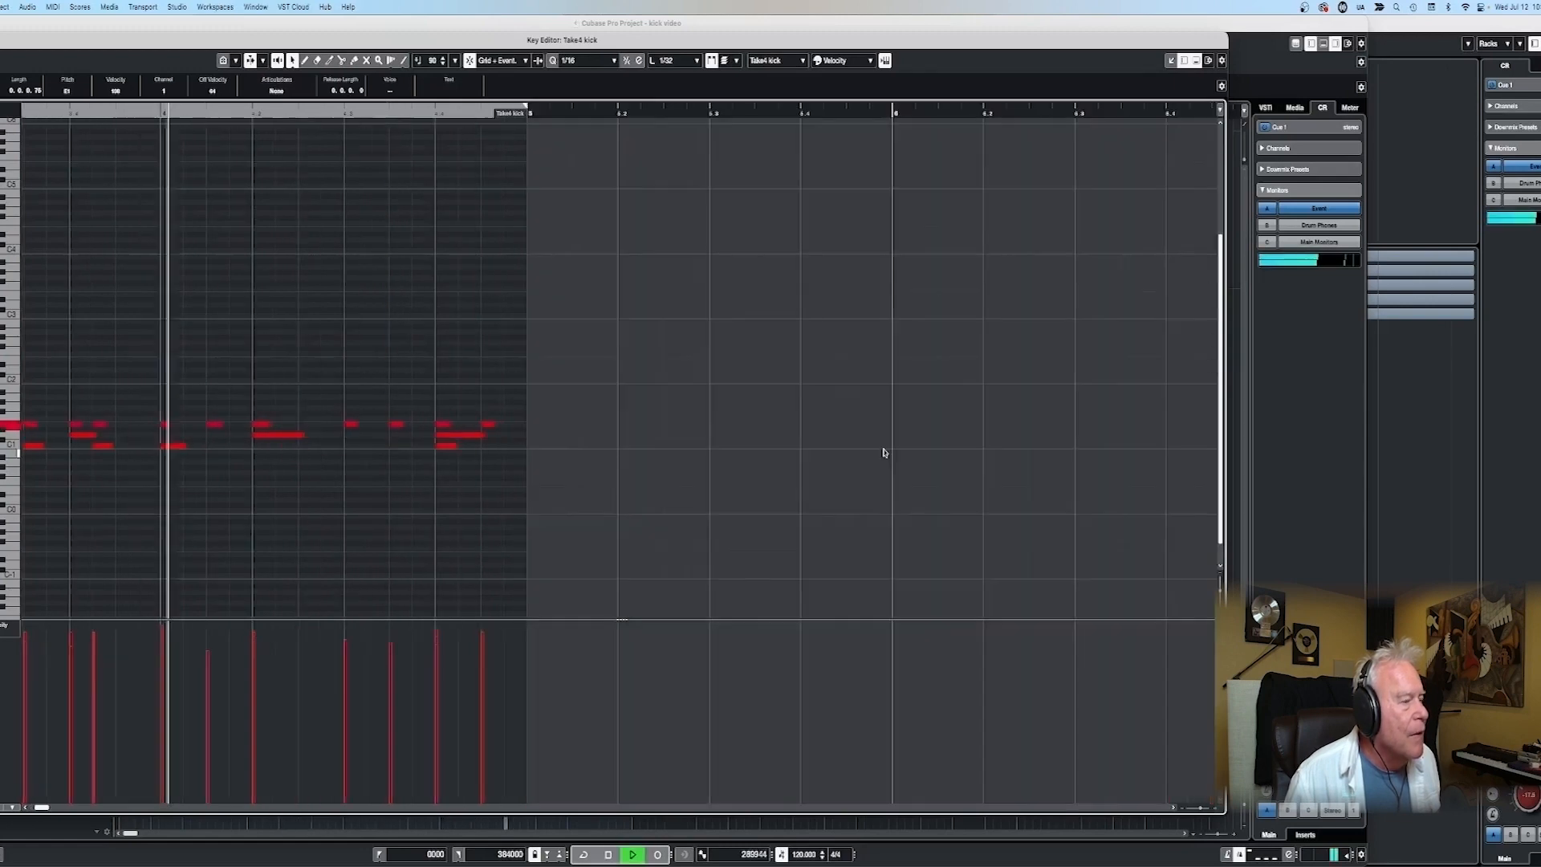
- Reactivate cycle playback and replay the edited take from the start with all four bars in view
key(space)
click(495, 311)
key(KP_Divide)
key(KP_Decimal)
key(space)
key(g)
key(g)
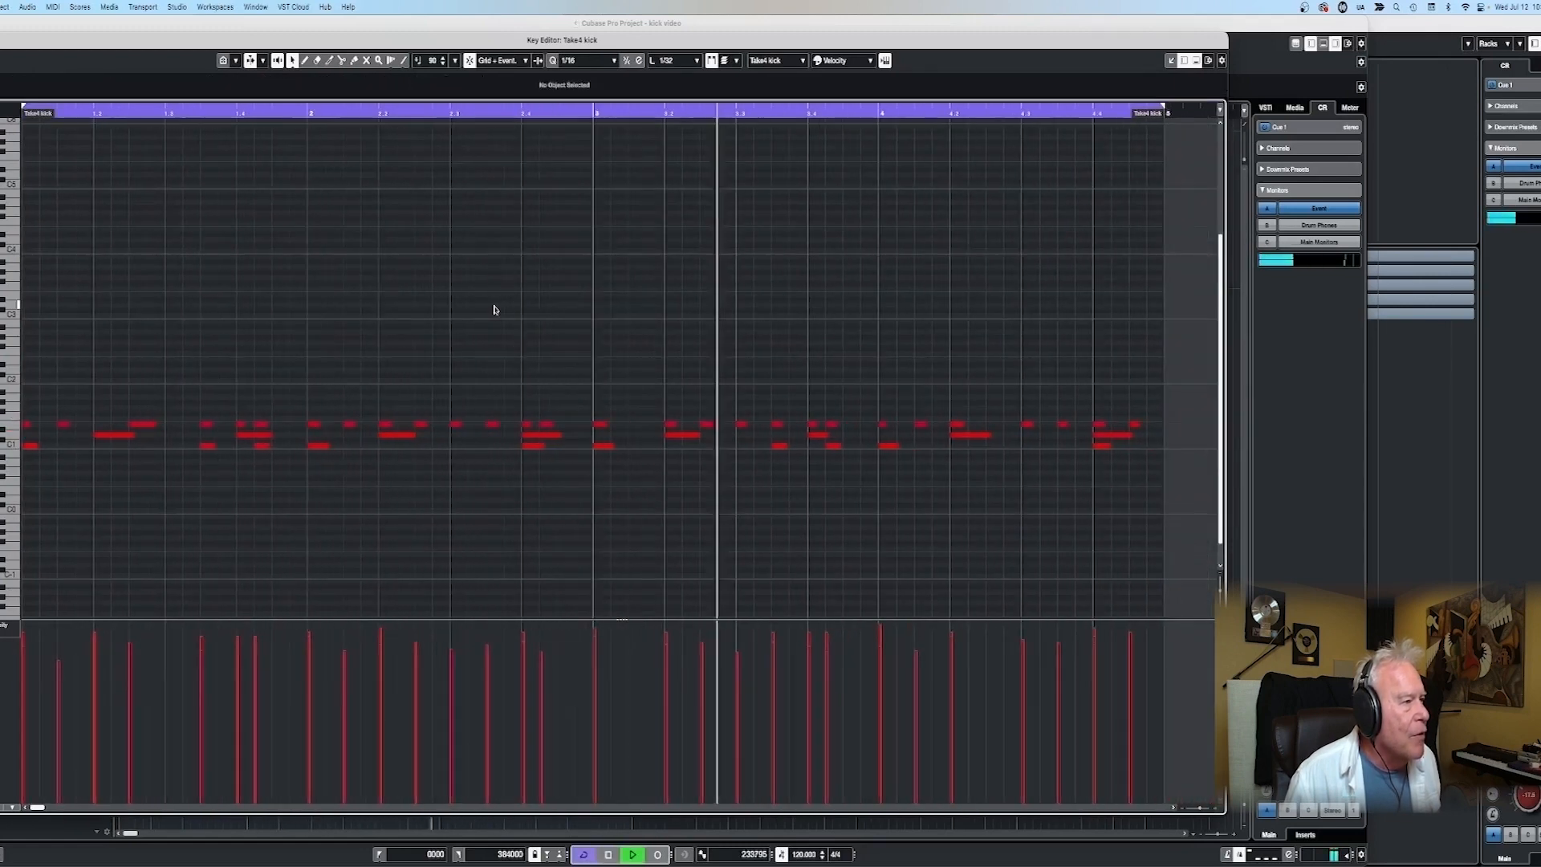
- Move the extra hat note at the start of bar 3 an eighth later, and delete the hat note at beat 3.3
key(space)
drag(603, 425, 639, 426)
click(592, 116)
key(space)
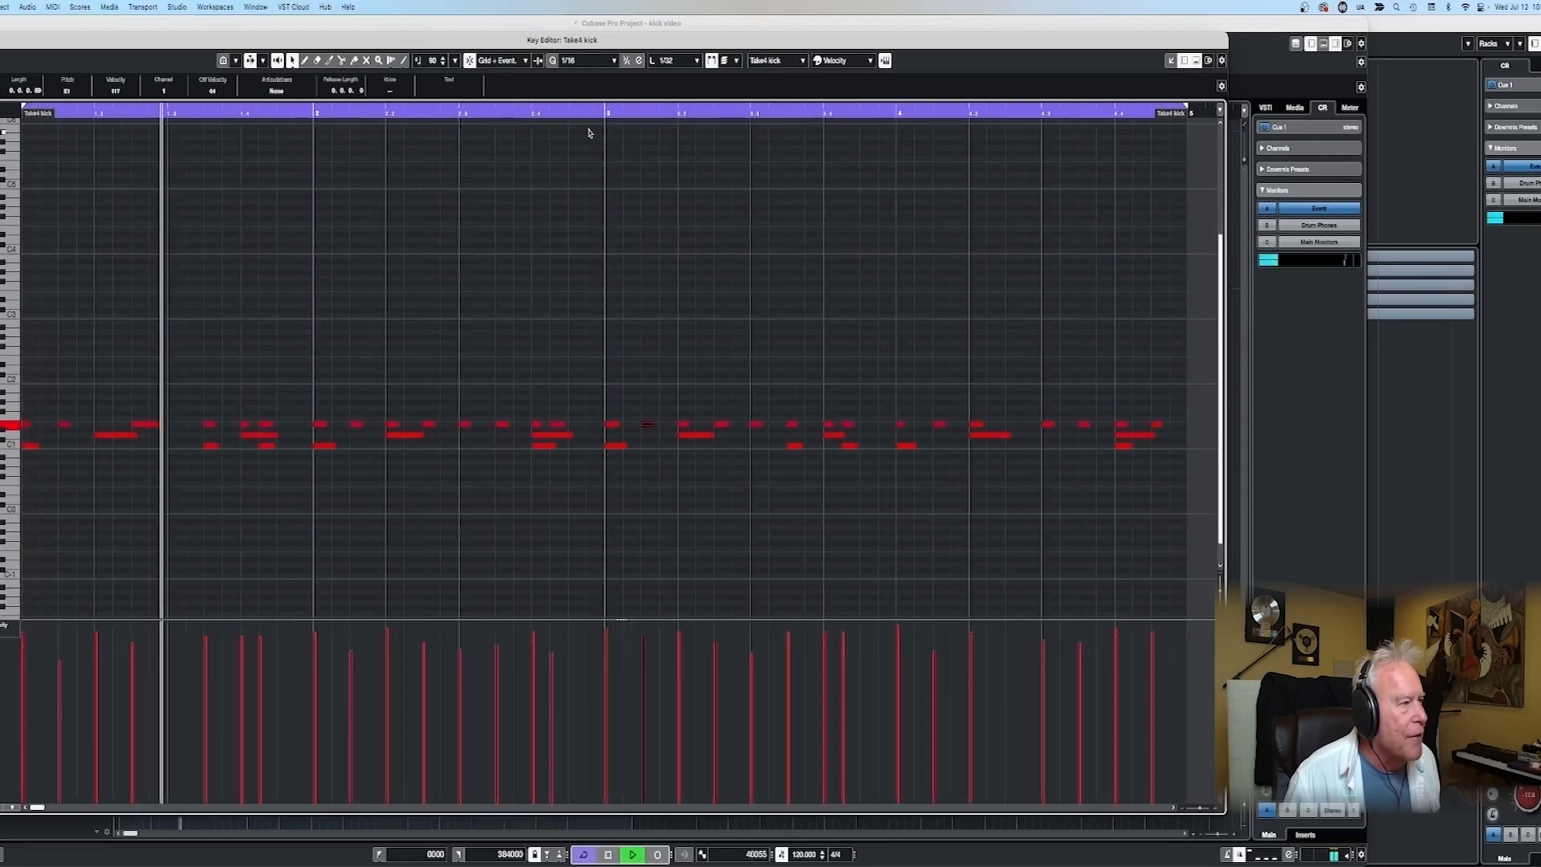
key(space)
key(Delete)
key(space)
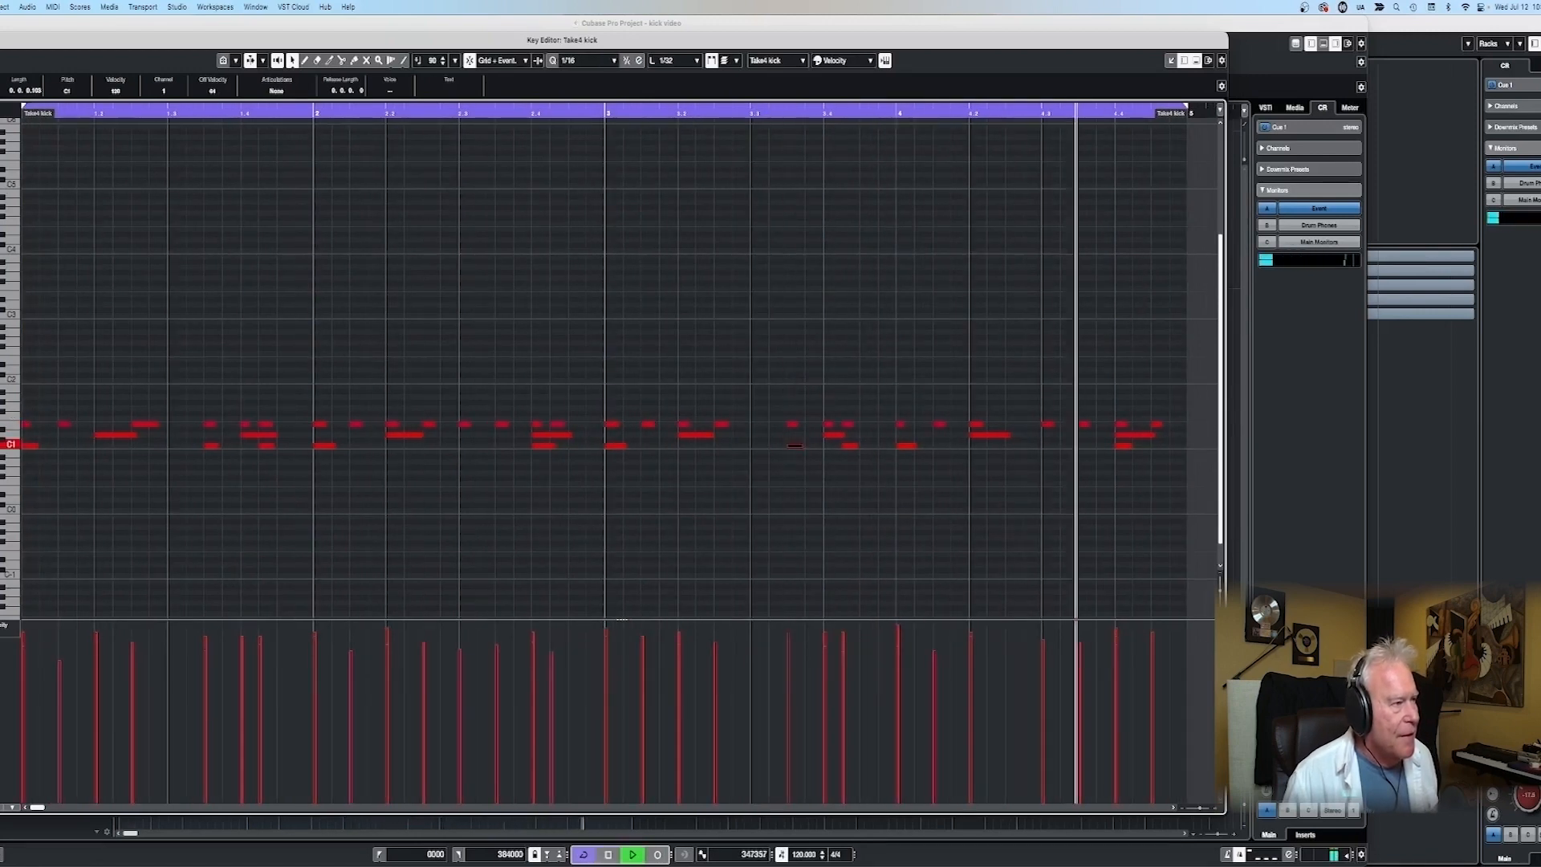
- Return to the project and listen to the complete kick, snare and hat beat while checking the Battery kit
key(Return)
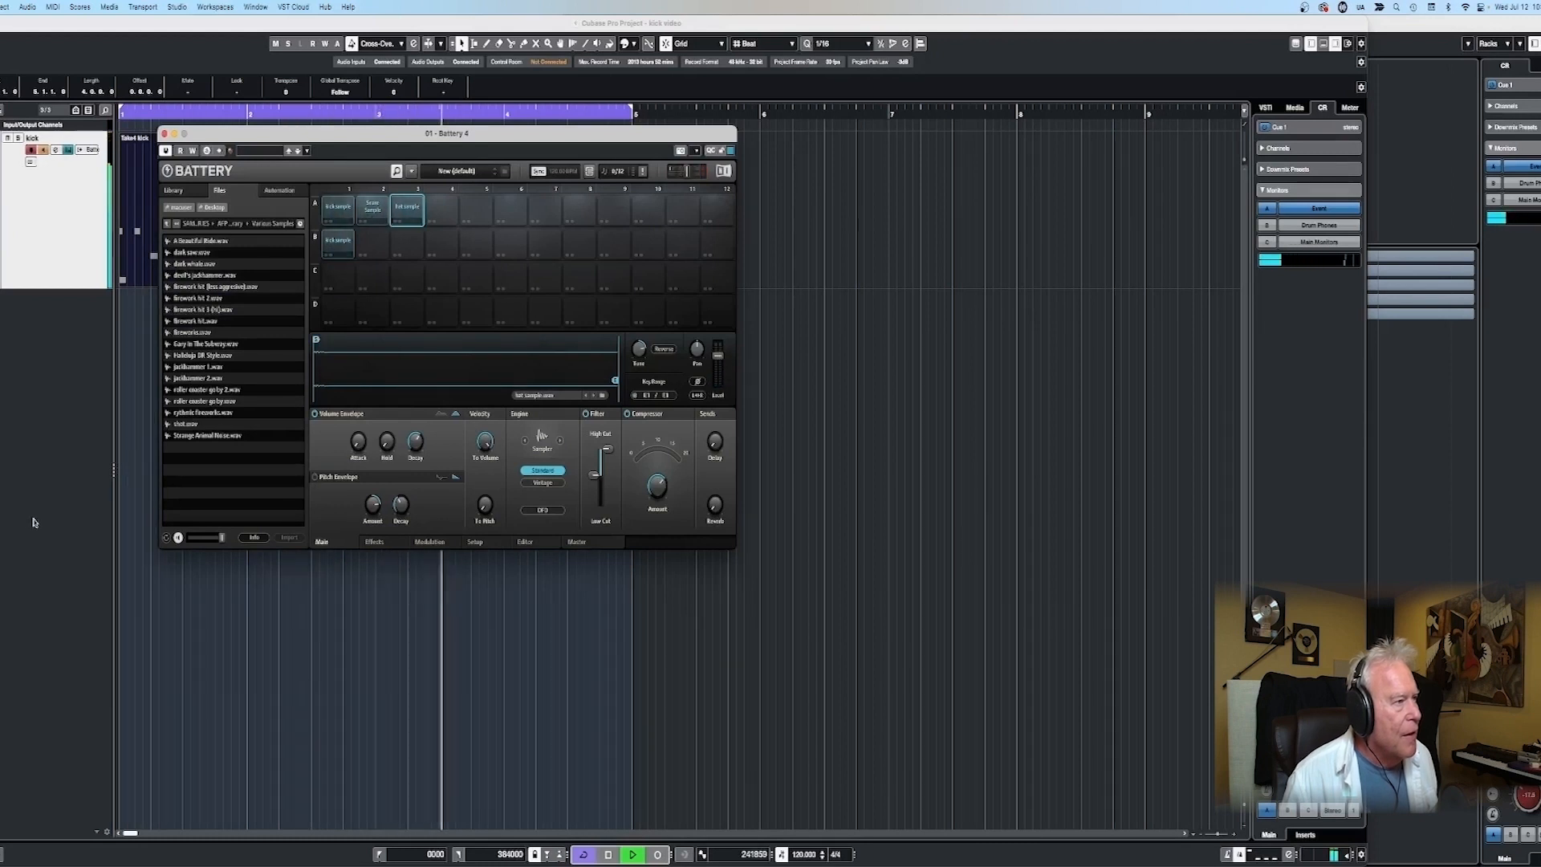
click(164, 134)
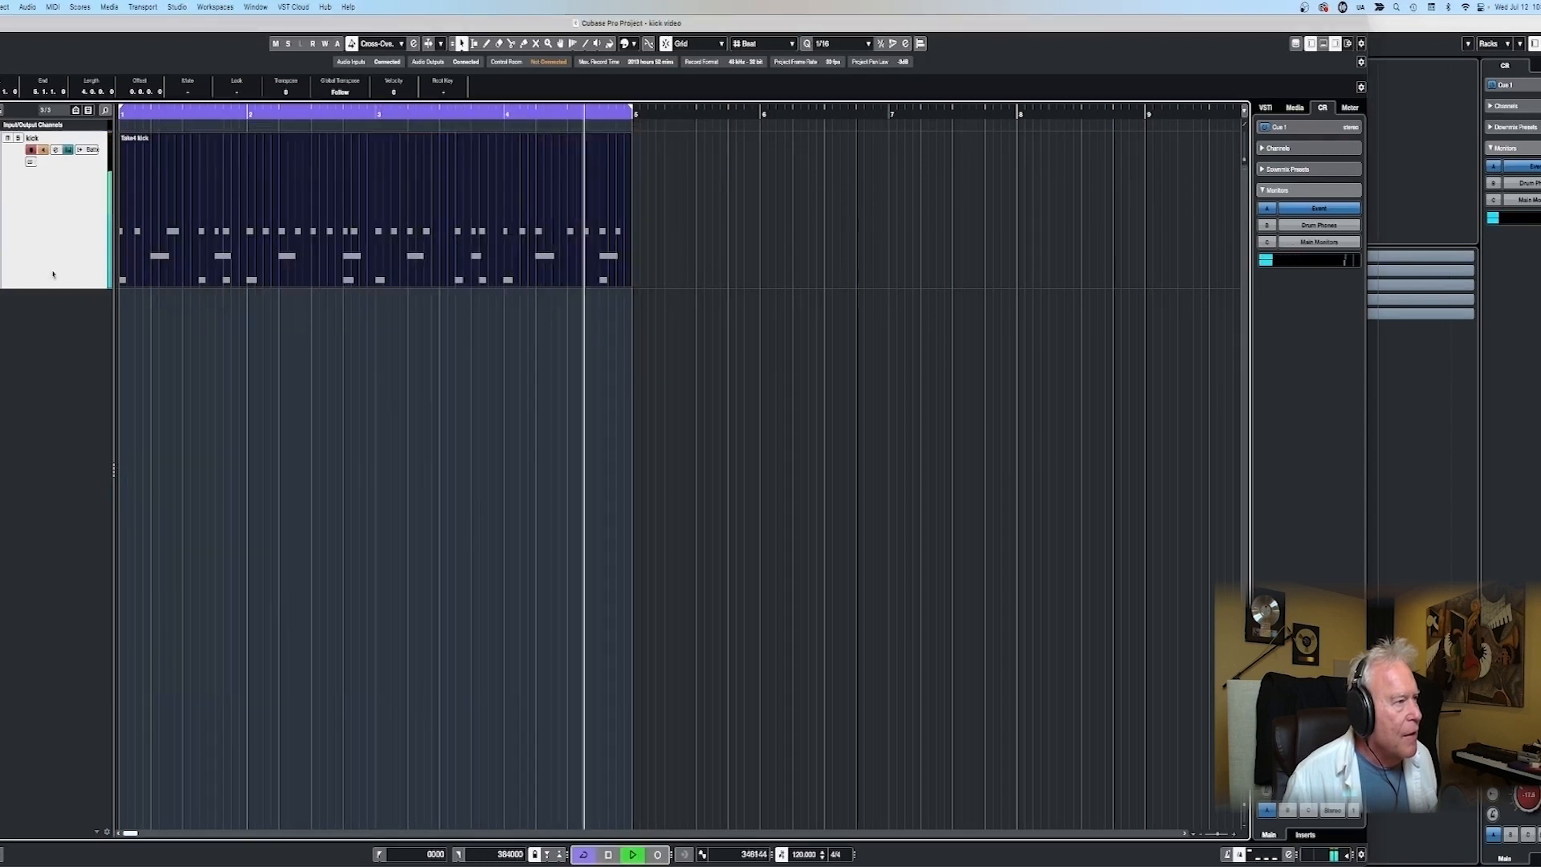
key(space)
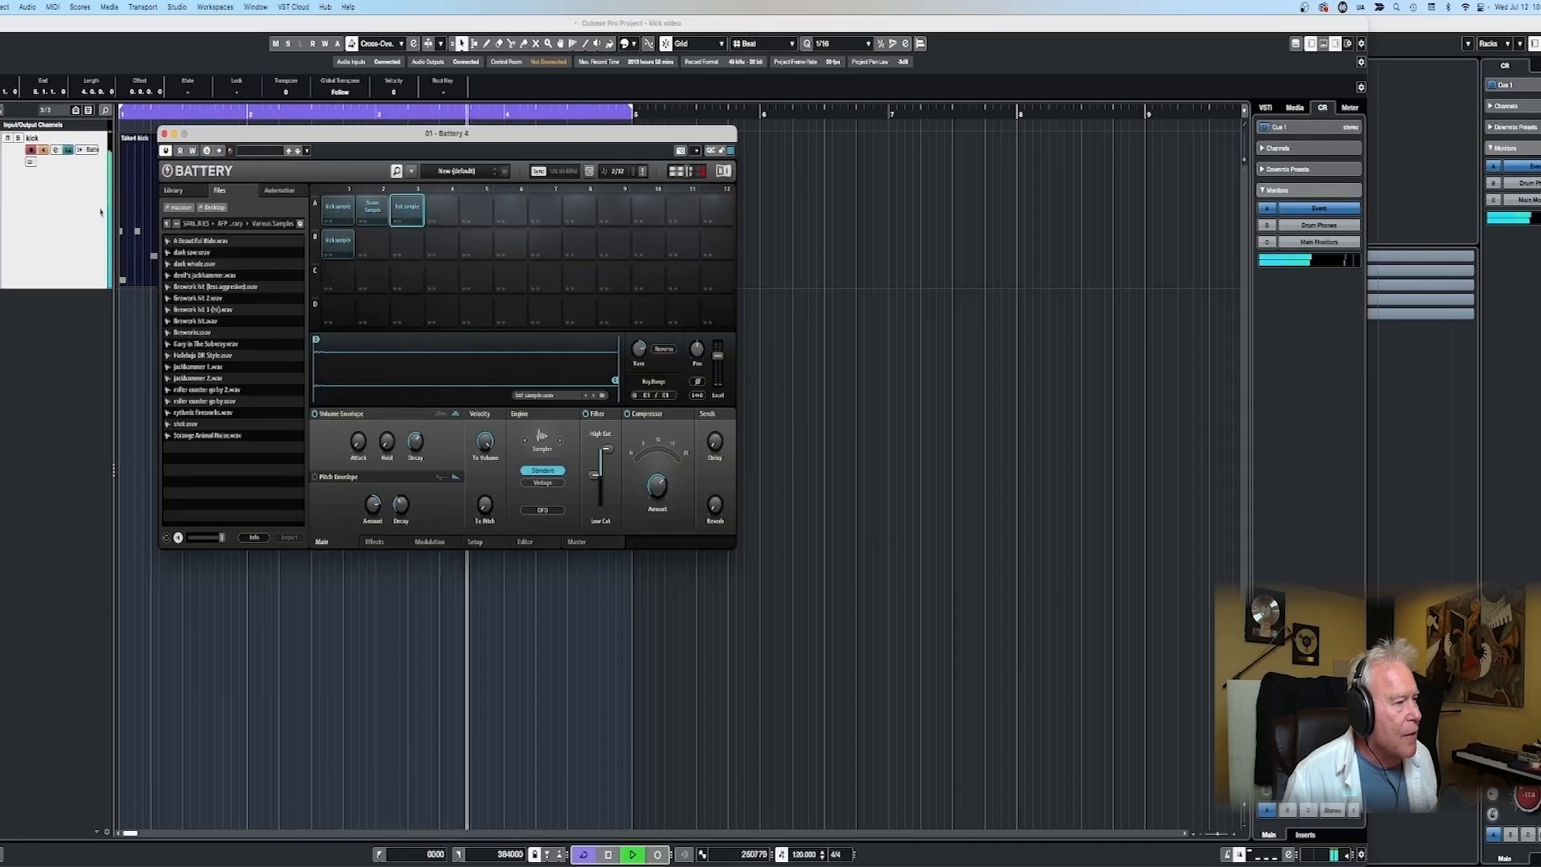
click(165, 134)
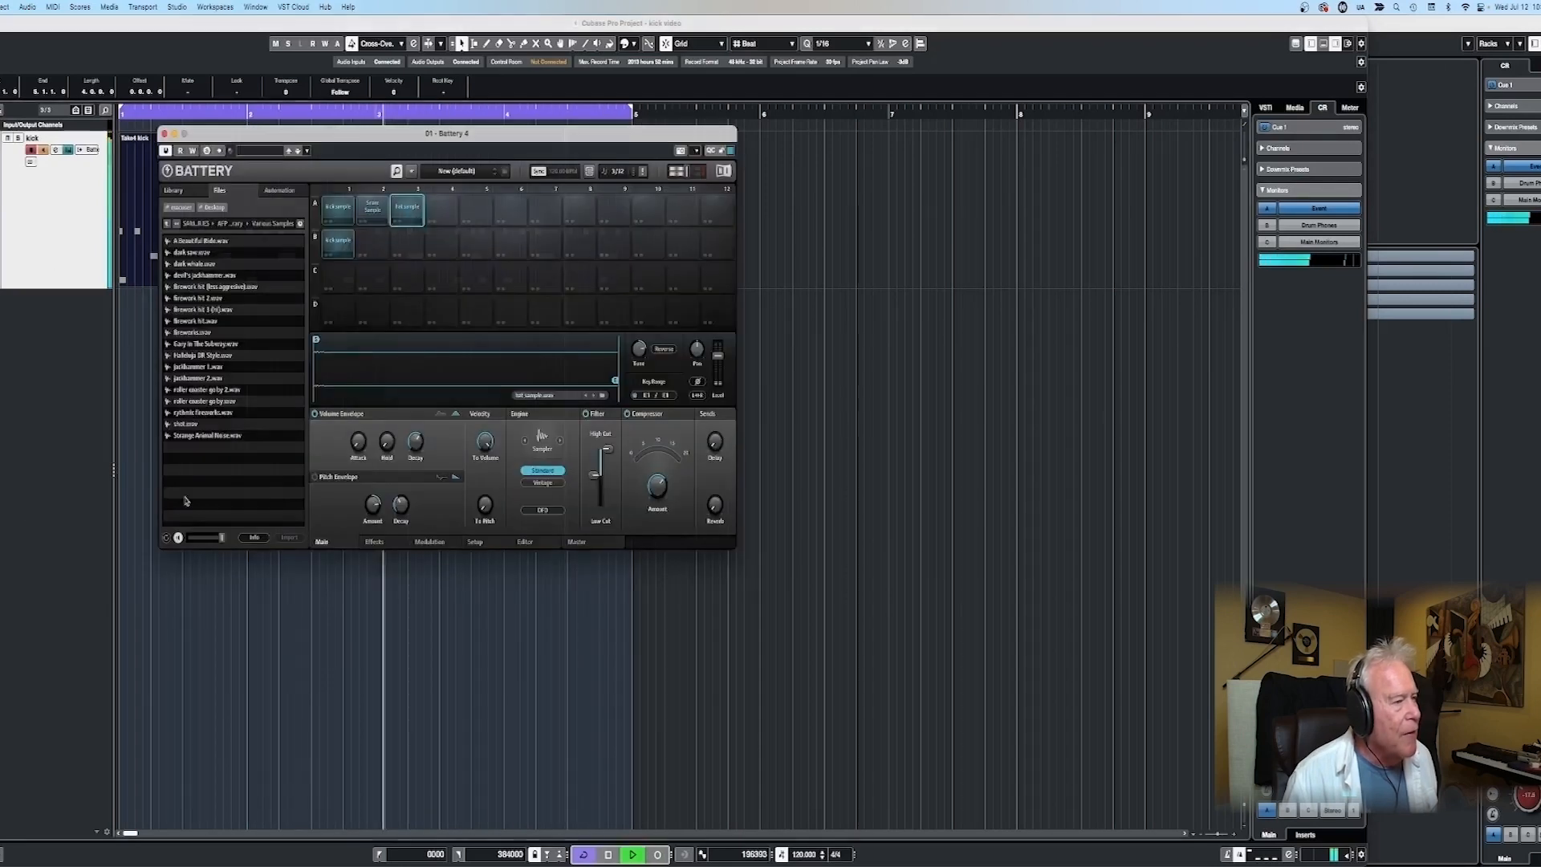
click(164, 134)
key(space)
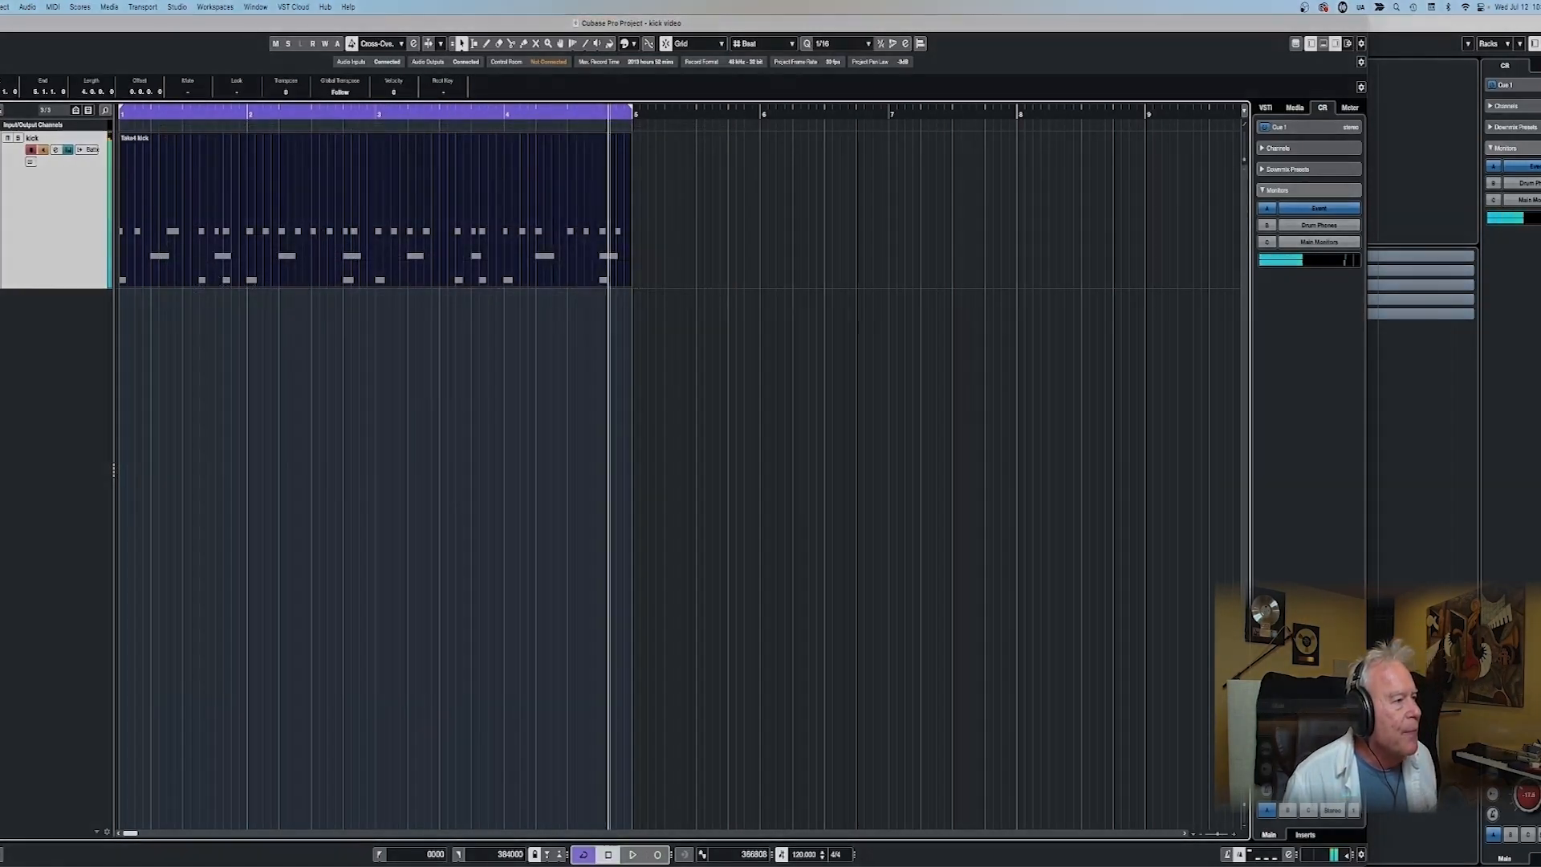